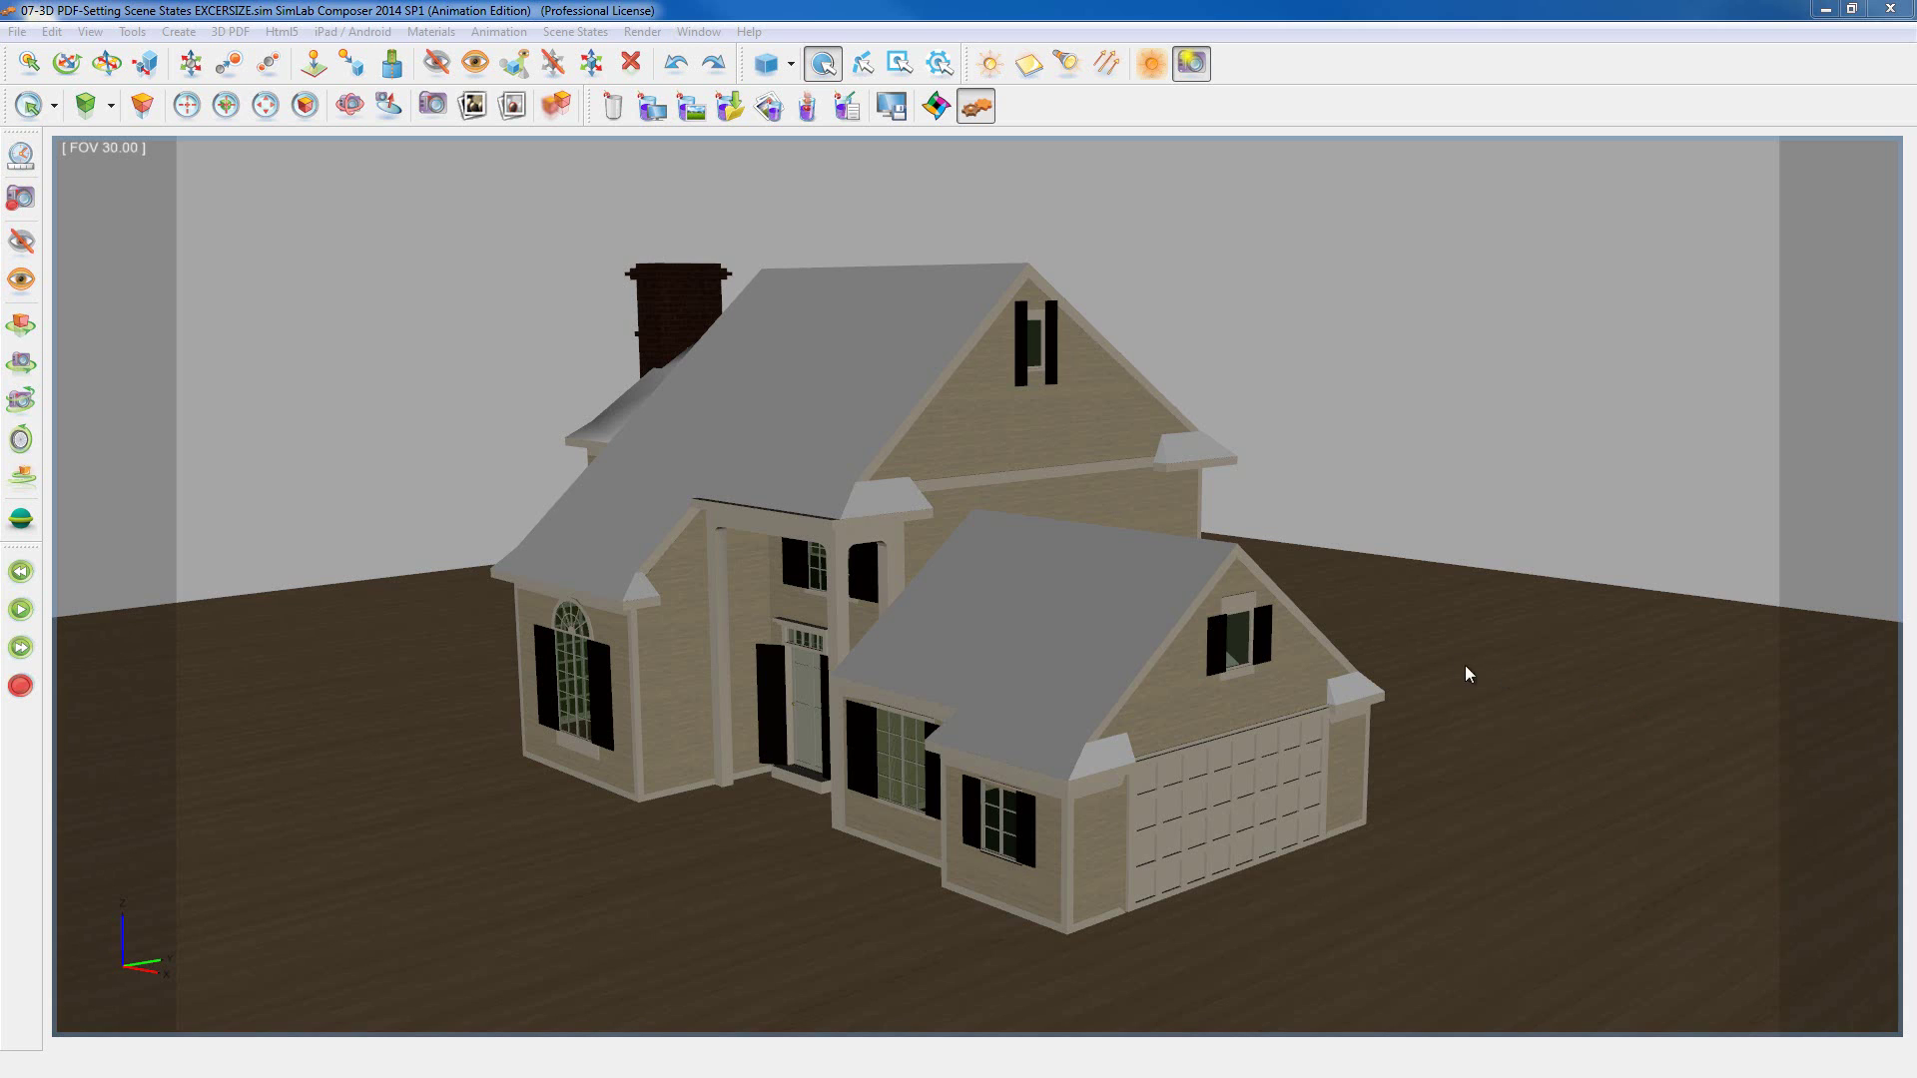
# - Open the Scene States, Material Library and Scene Materials panels
pyautogui.click(575, 32)
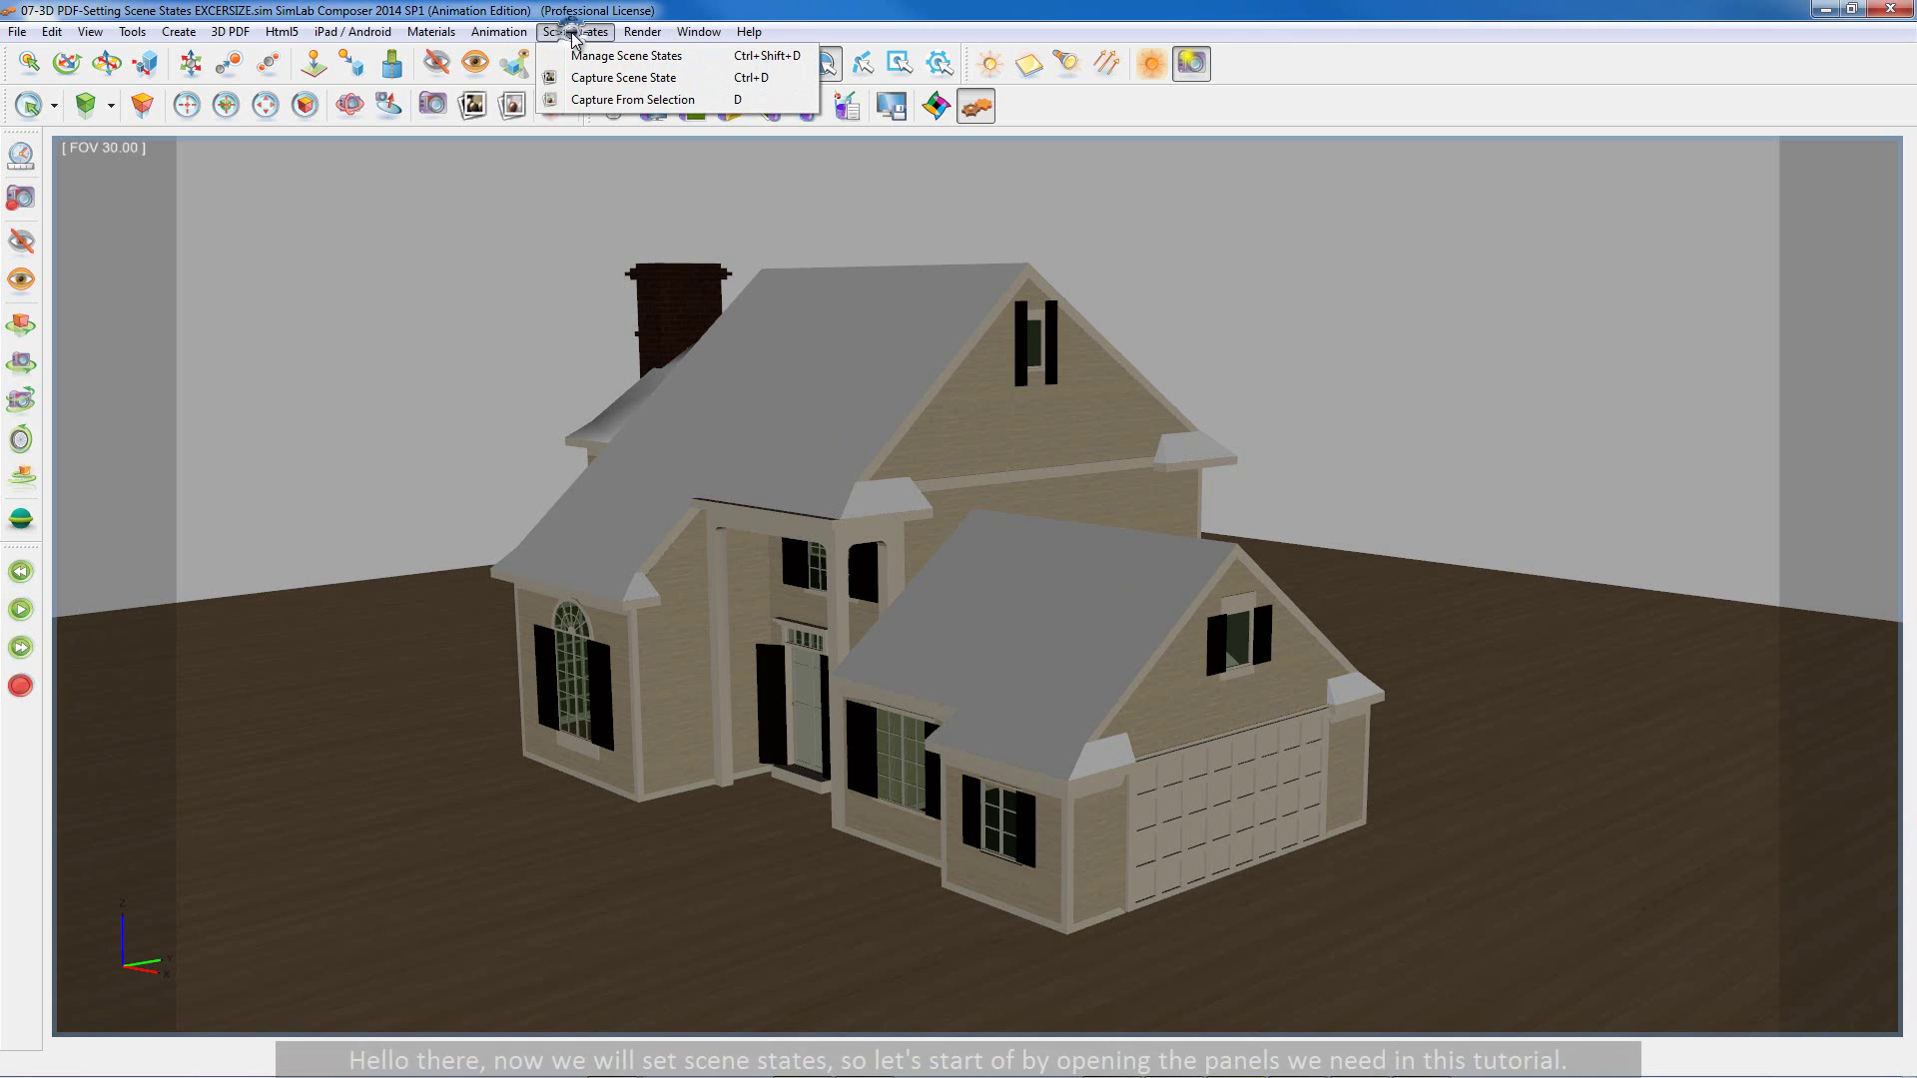
pyautogui.click(609, 56)
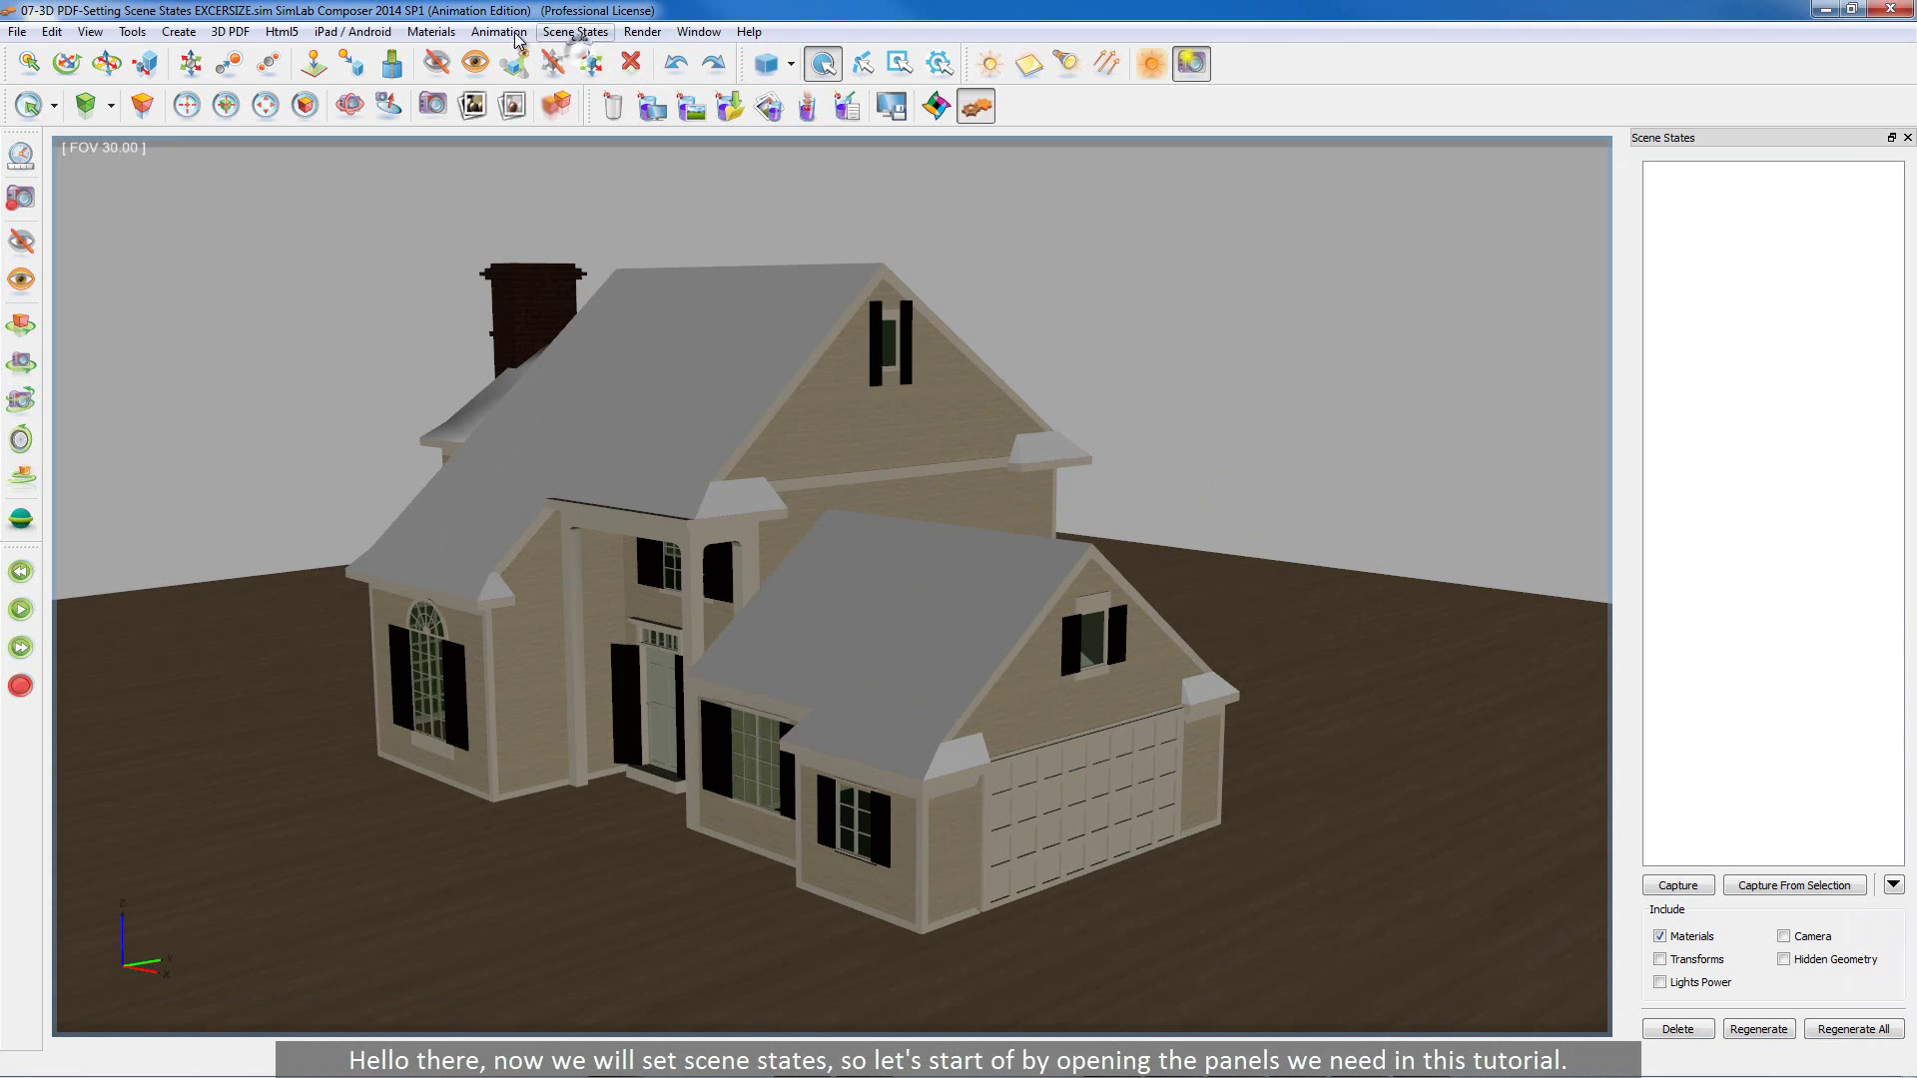
pyautogui.click(431, 32)
pyautogui.click(445, 77)
pyautogui.click(431, 32)
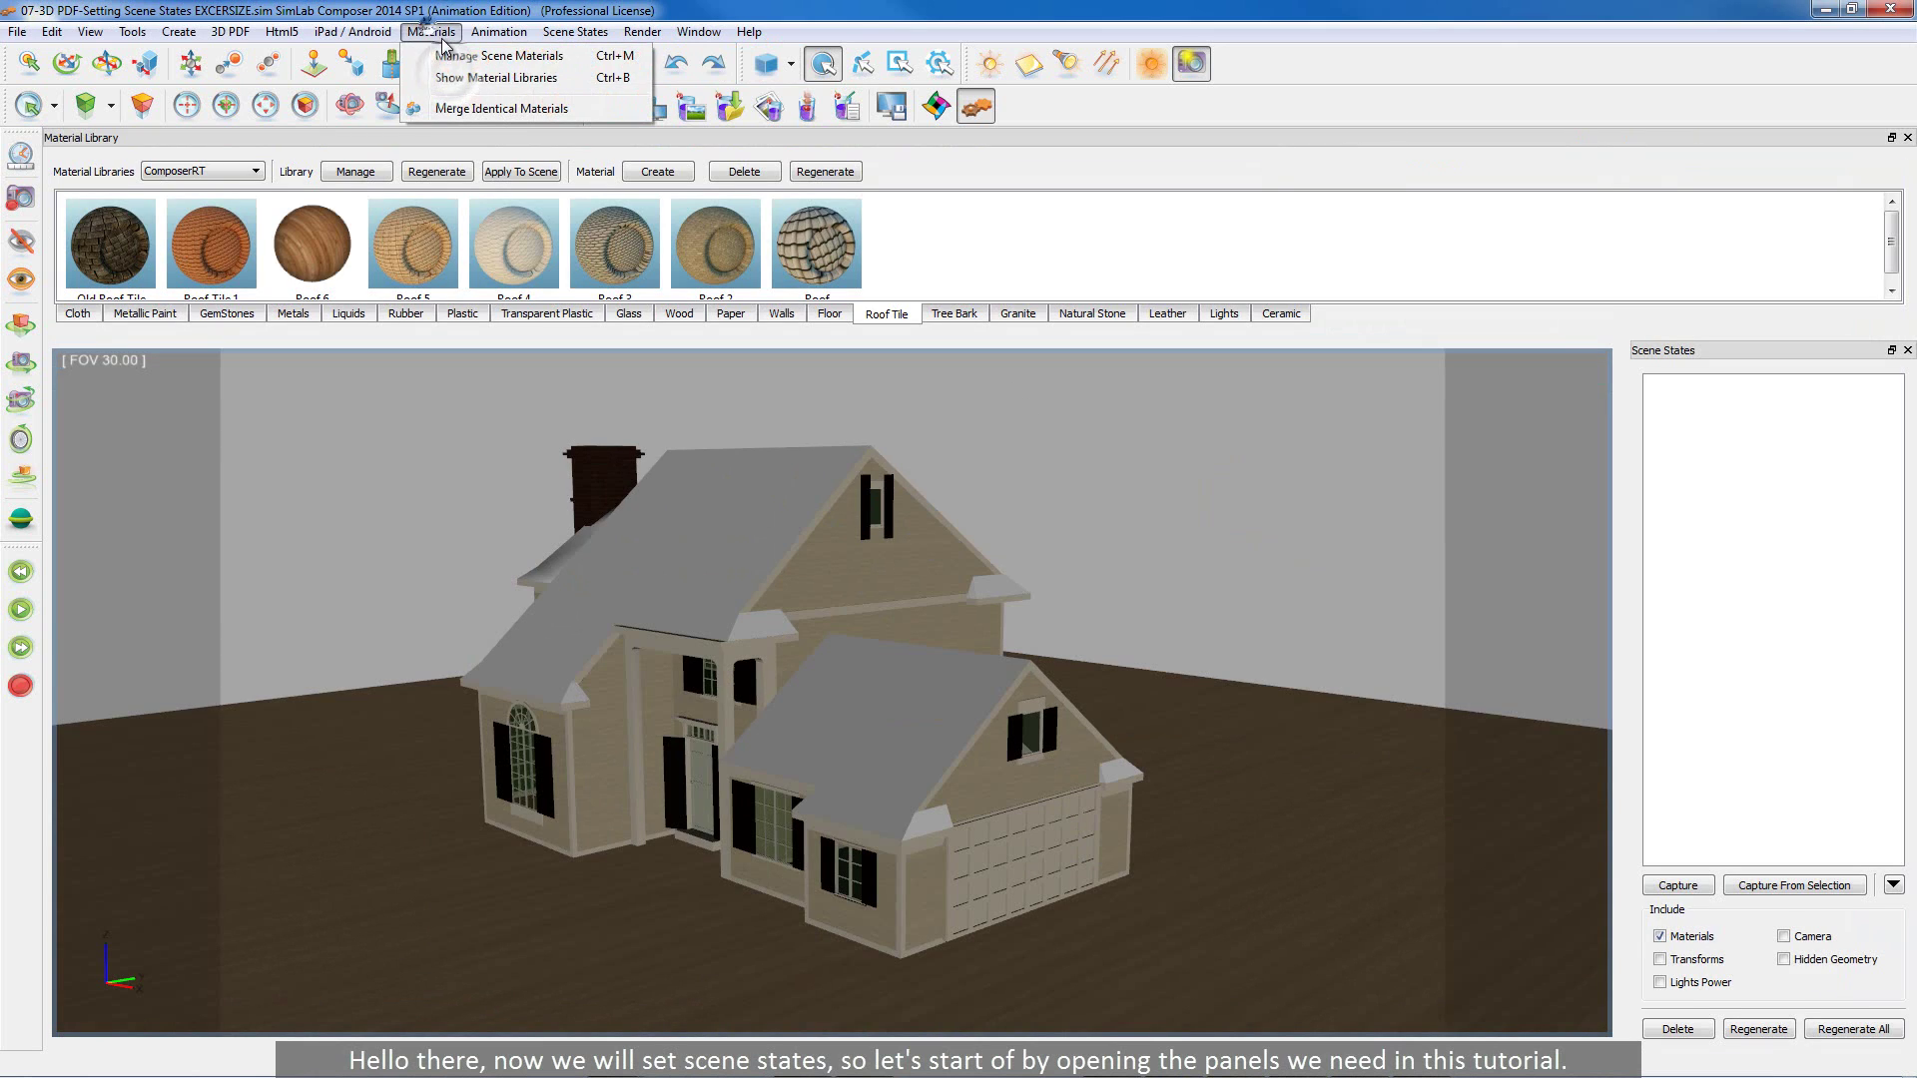
pyautogui.click(462, 56)
# - Enable the Object Tree and Properties panels from the panel list
pyautogui.rightClick(1345, 64)
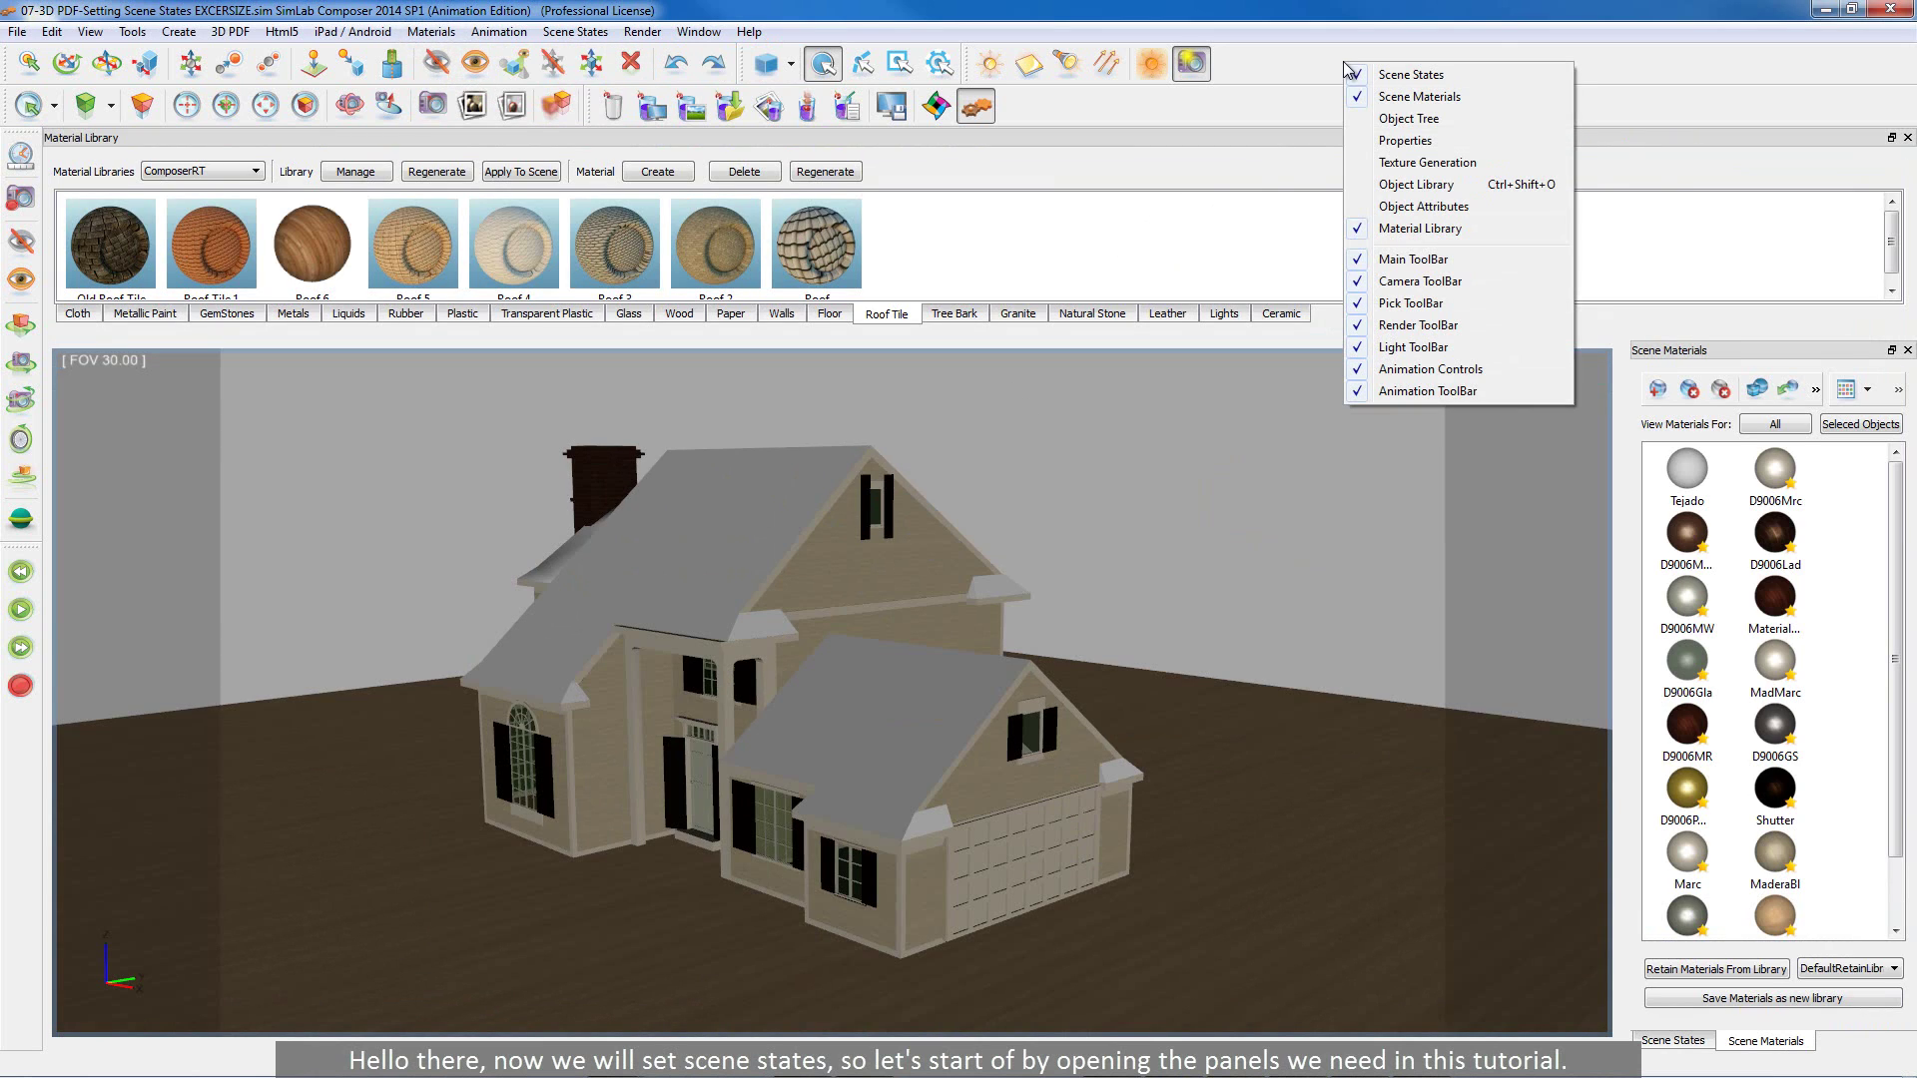
pyautogui.click(1376, 118)
pyautogui.rightClick(1372, 86)
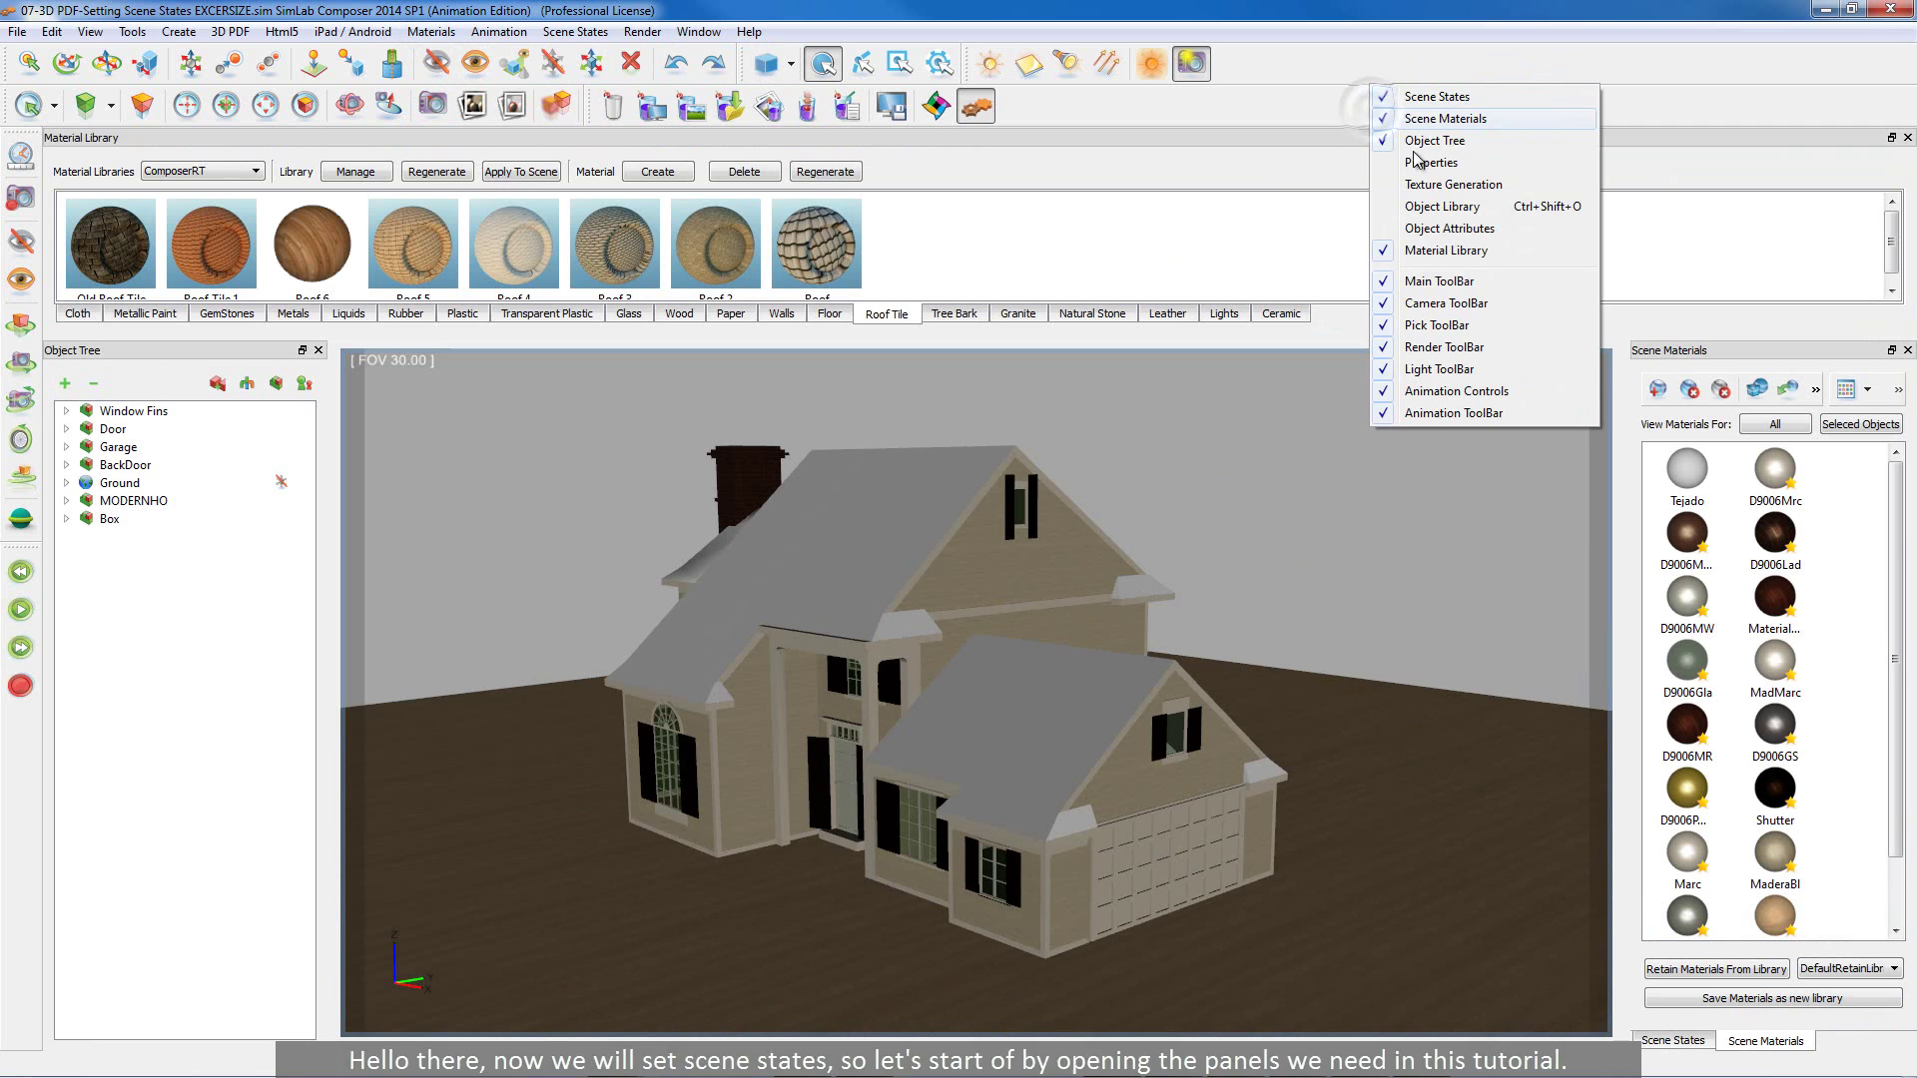
pyautogui.click(1428, 162)
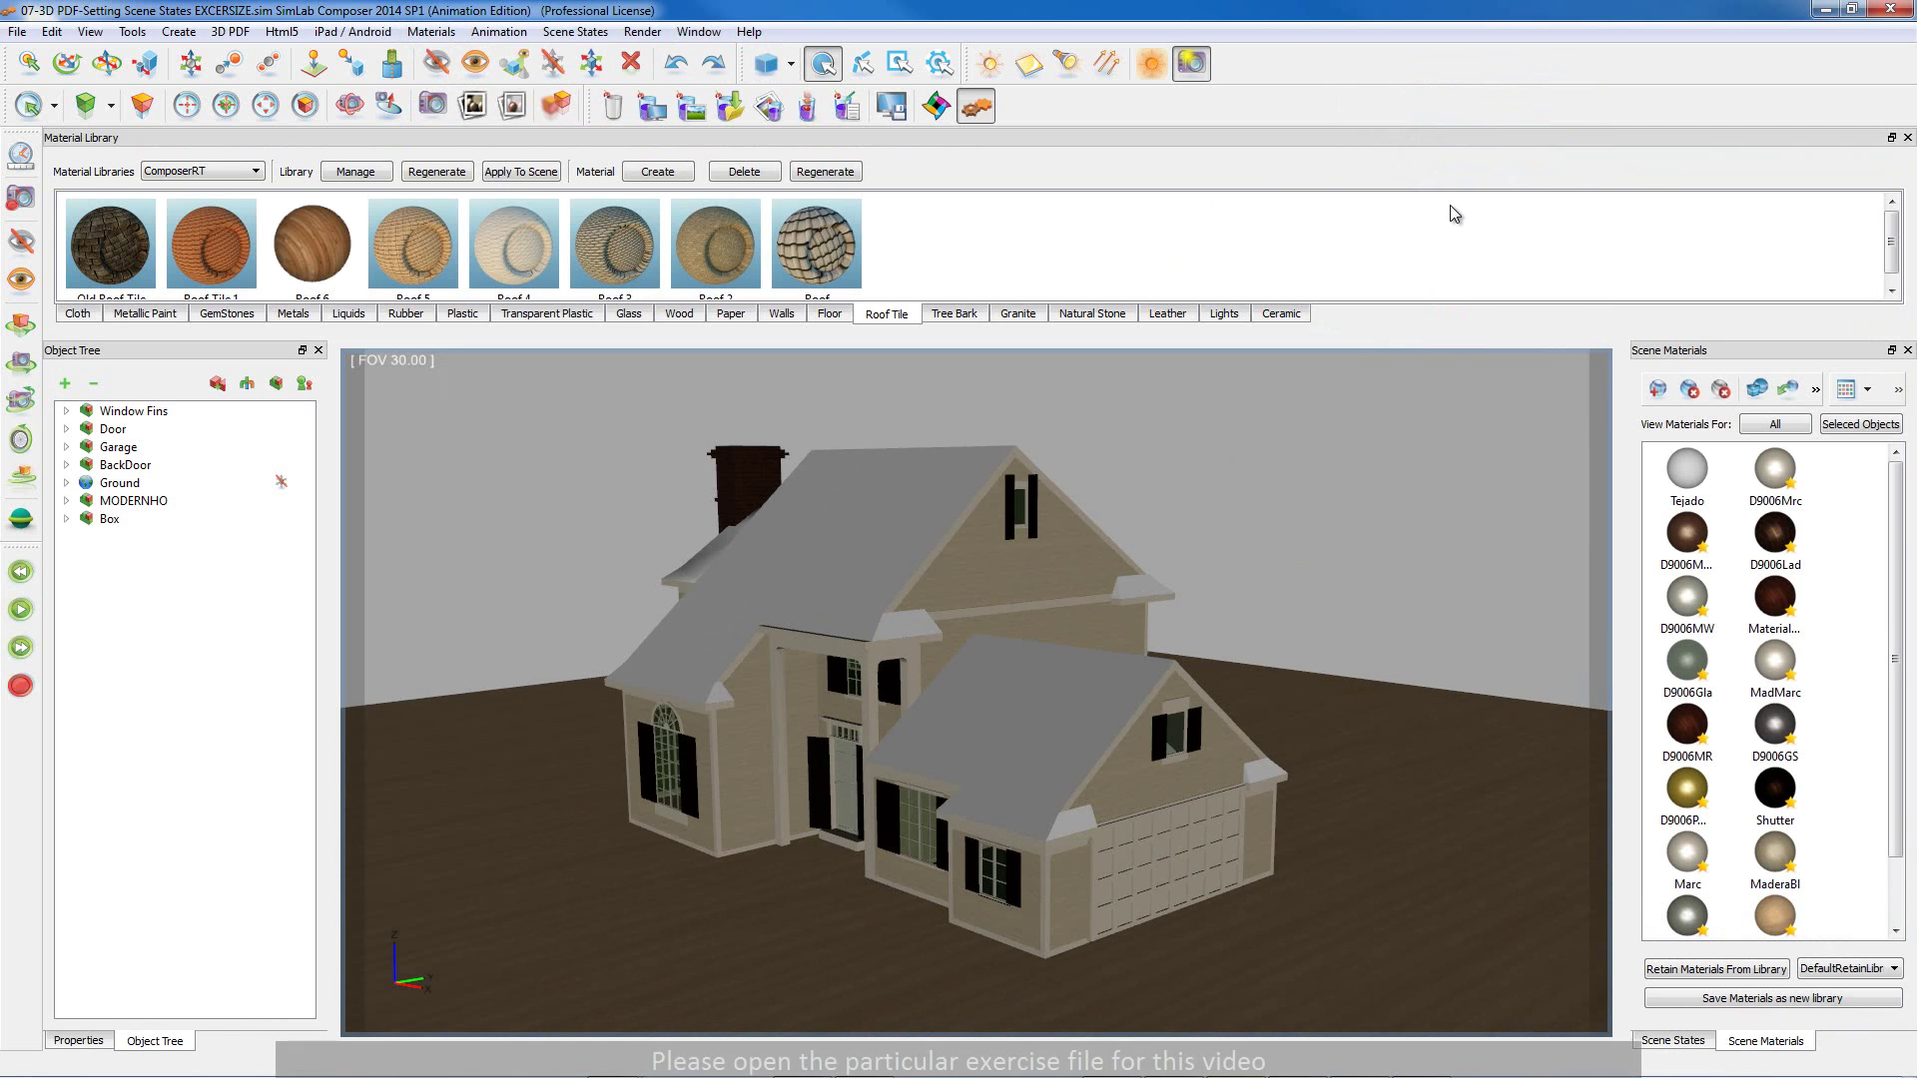
# - Bring the roof into view and drag the Roof 3 shingle swatch toward it
pyautogui.moveTo(1297, 549); pyautogui.dragTo(1142, 578)
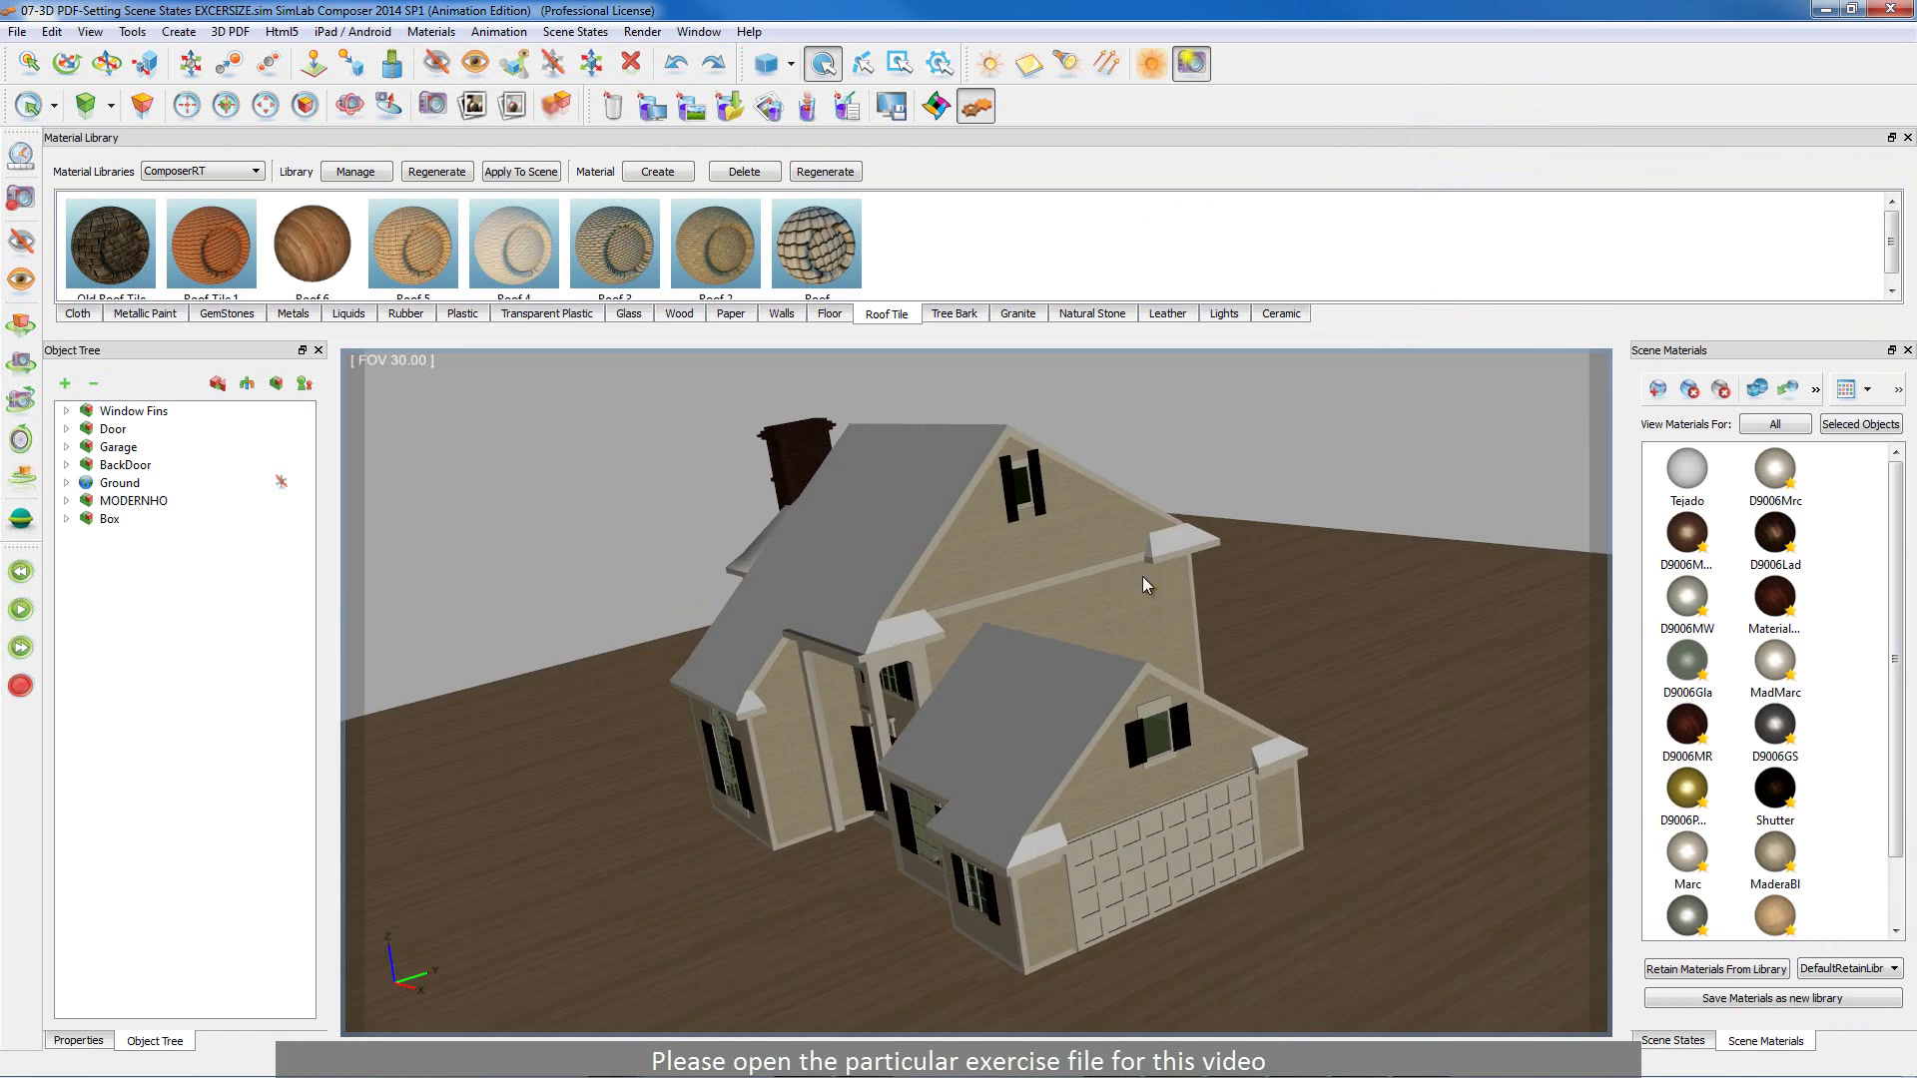
pyautogui.click(349, 105)
pyautogui.moveTo(865, 524); pyautogui.dragTo(962, 543)
pyautogui.scroll(5, 962, 543)
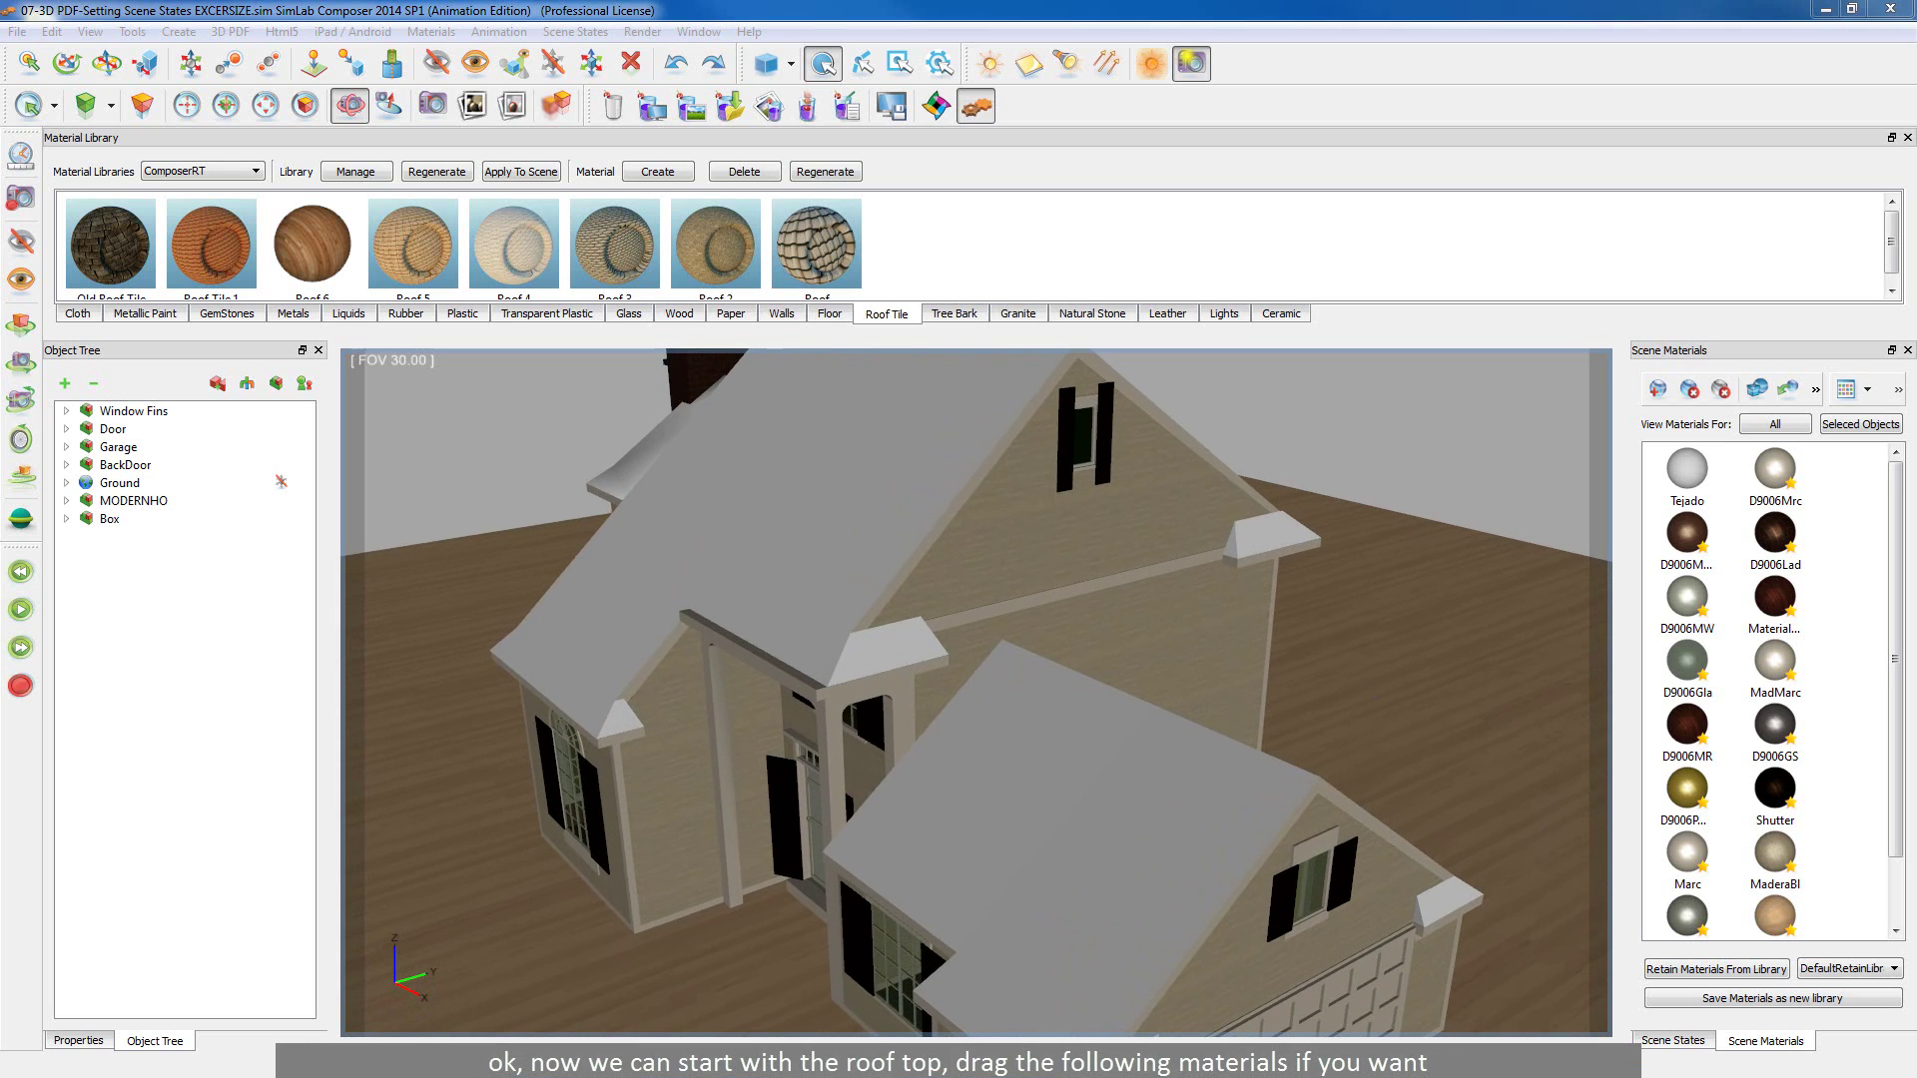
pyautogui.moveTo(609, 252); pyautogui.dragTo(826, 462)
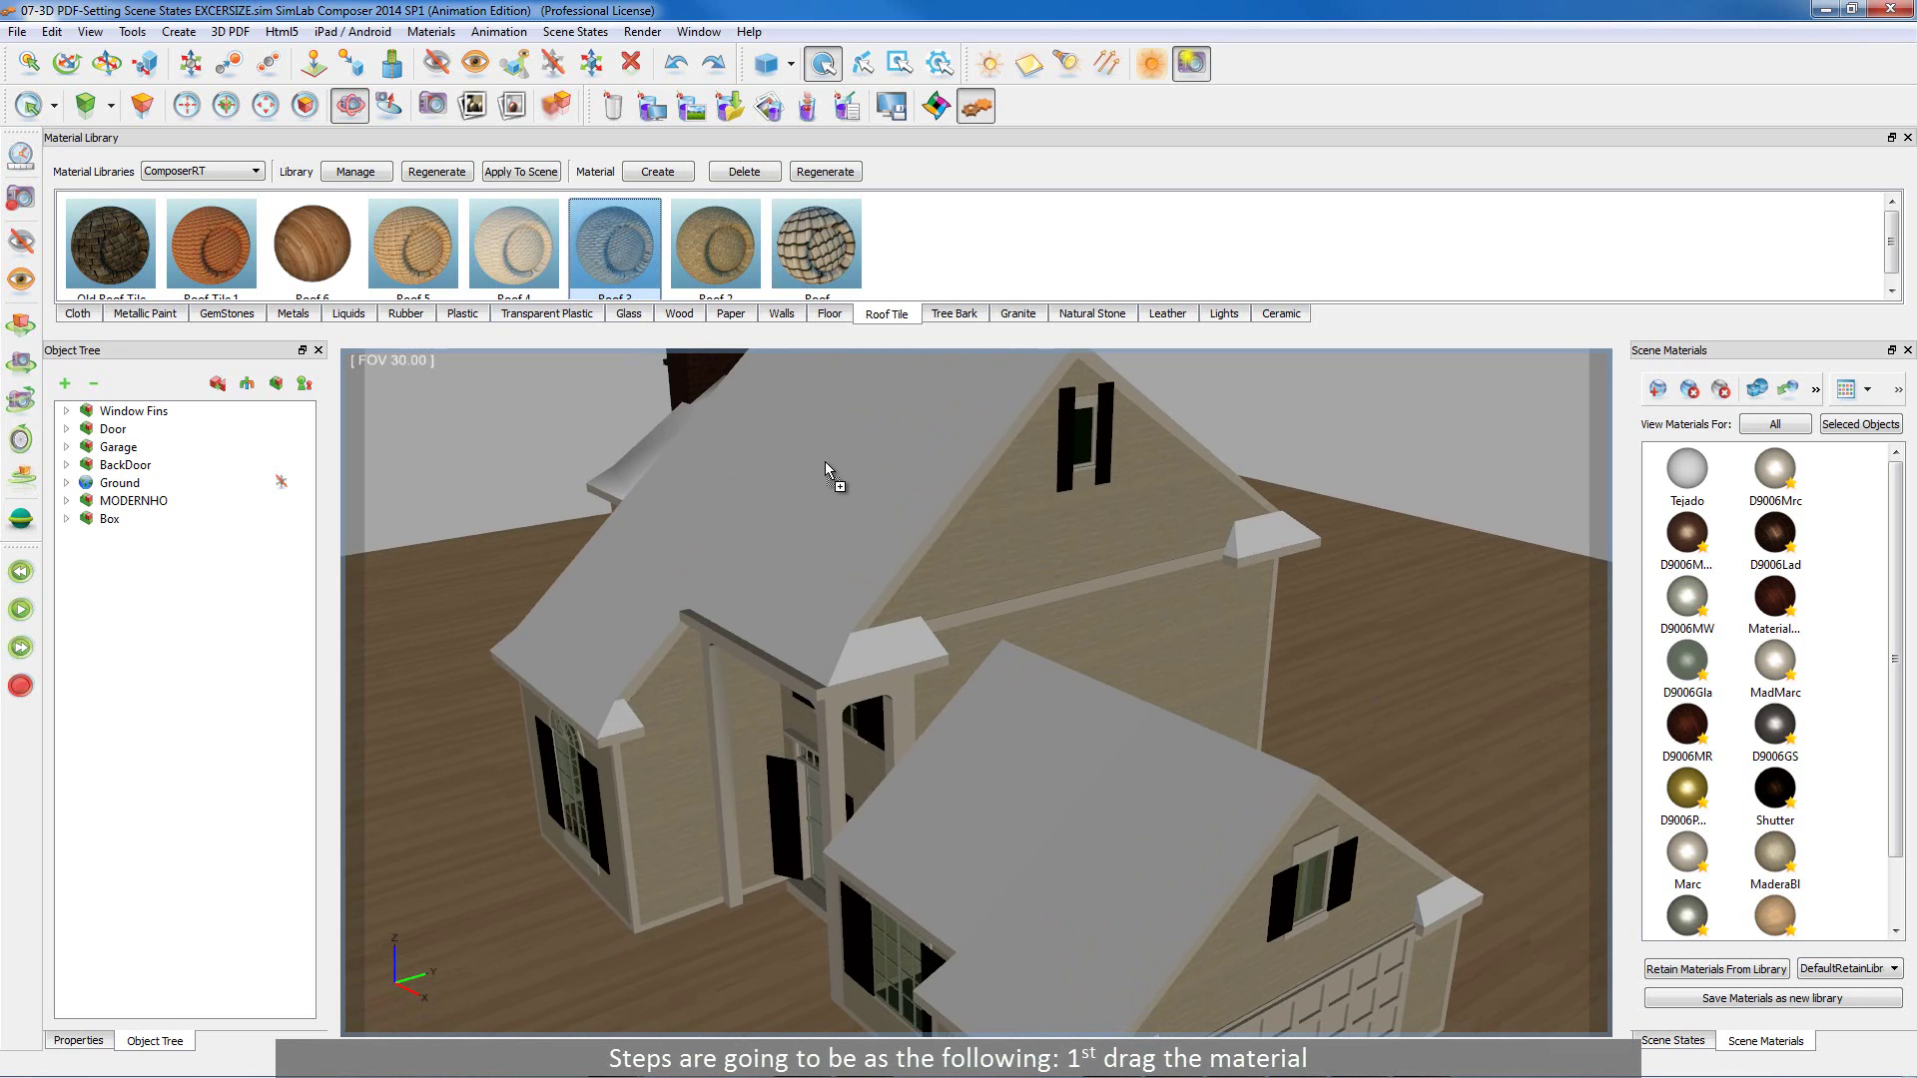
# - Drop Roof 3 on the roof, select all Tejado-material objects, and show Scene States
pyautogui.moveTo(825, 461); pyautogui.dragTo(825, 462)
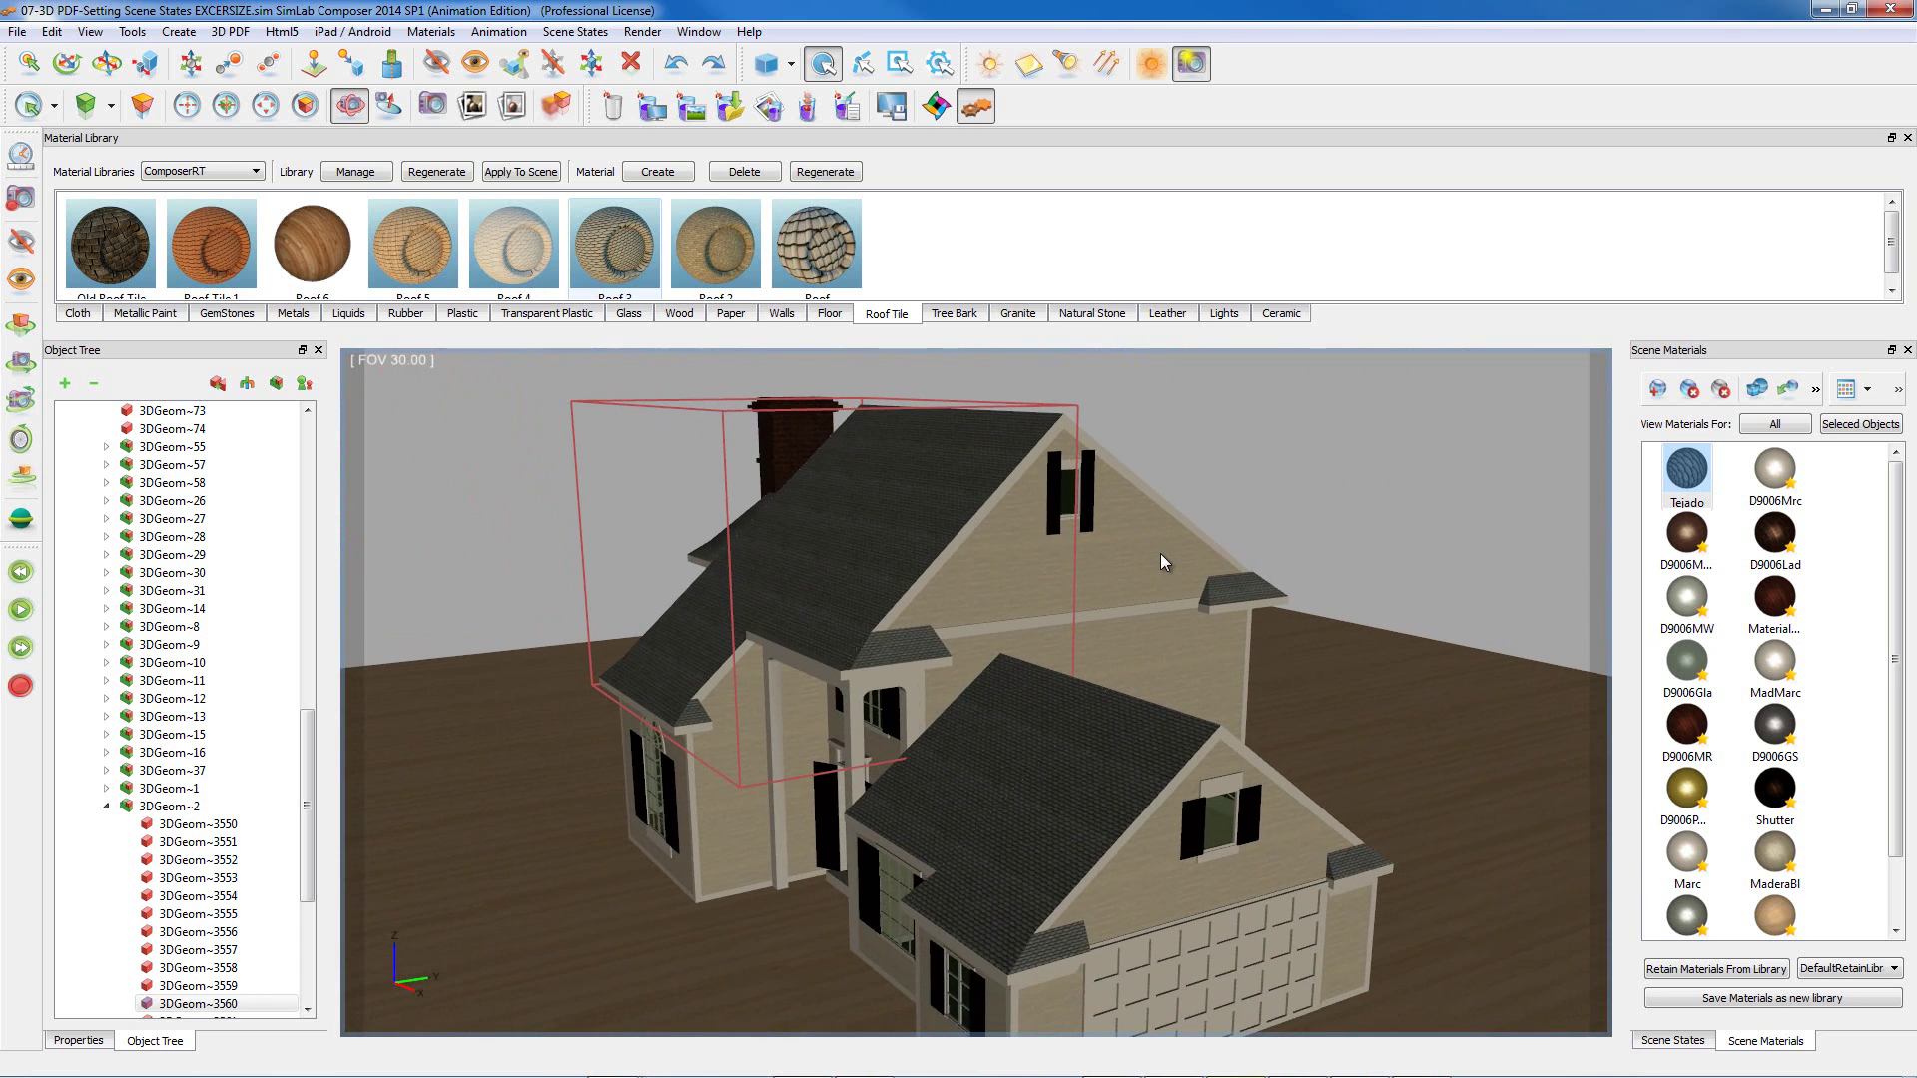
pyautogui.click(1758, 388)
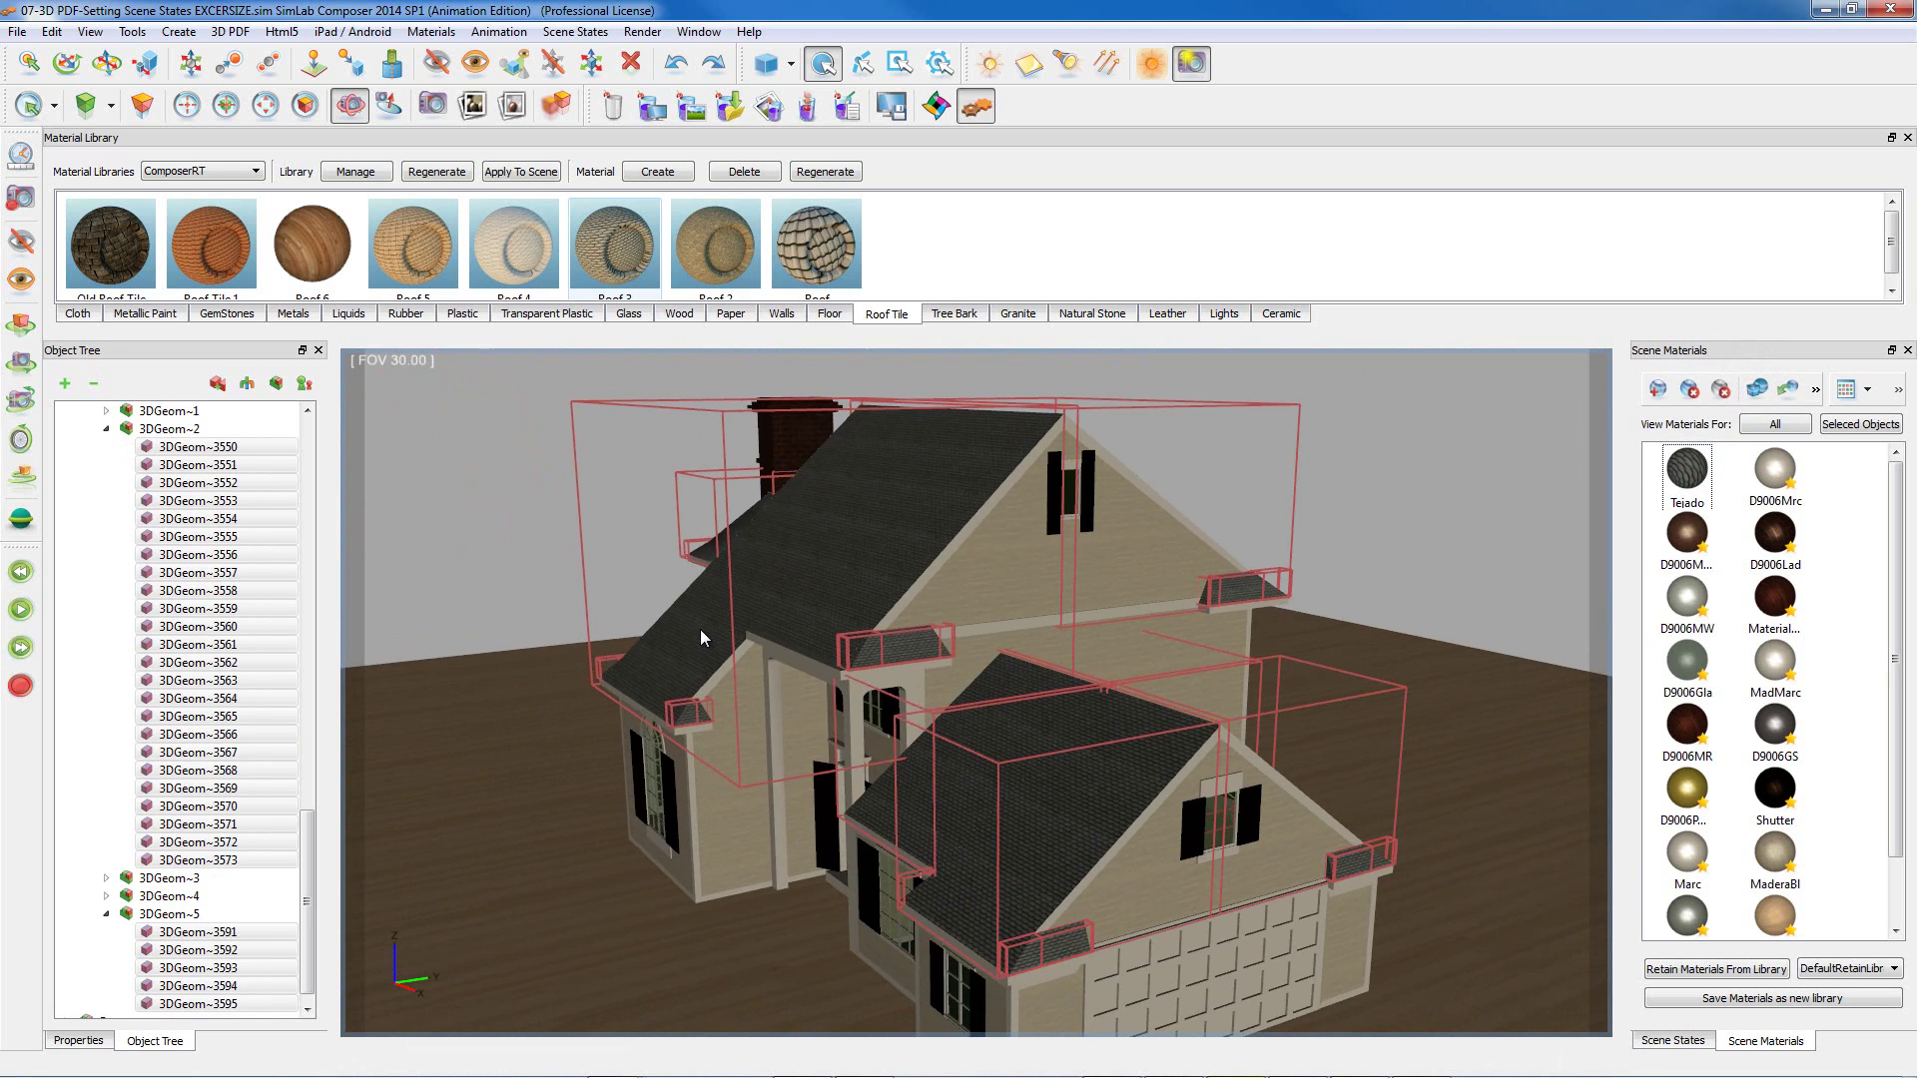
pyautogui.click(1673, 1040)
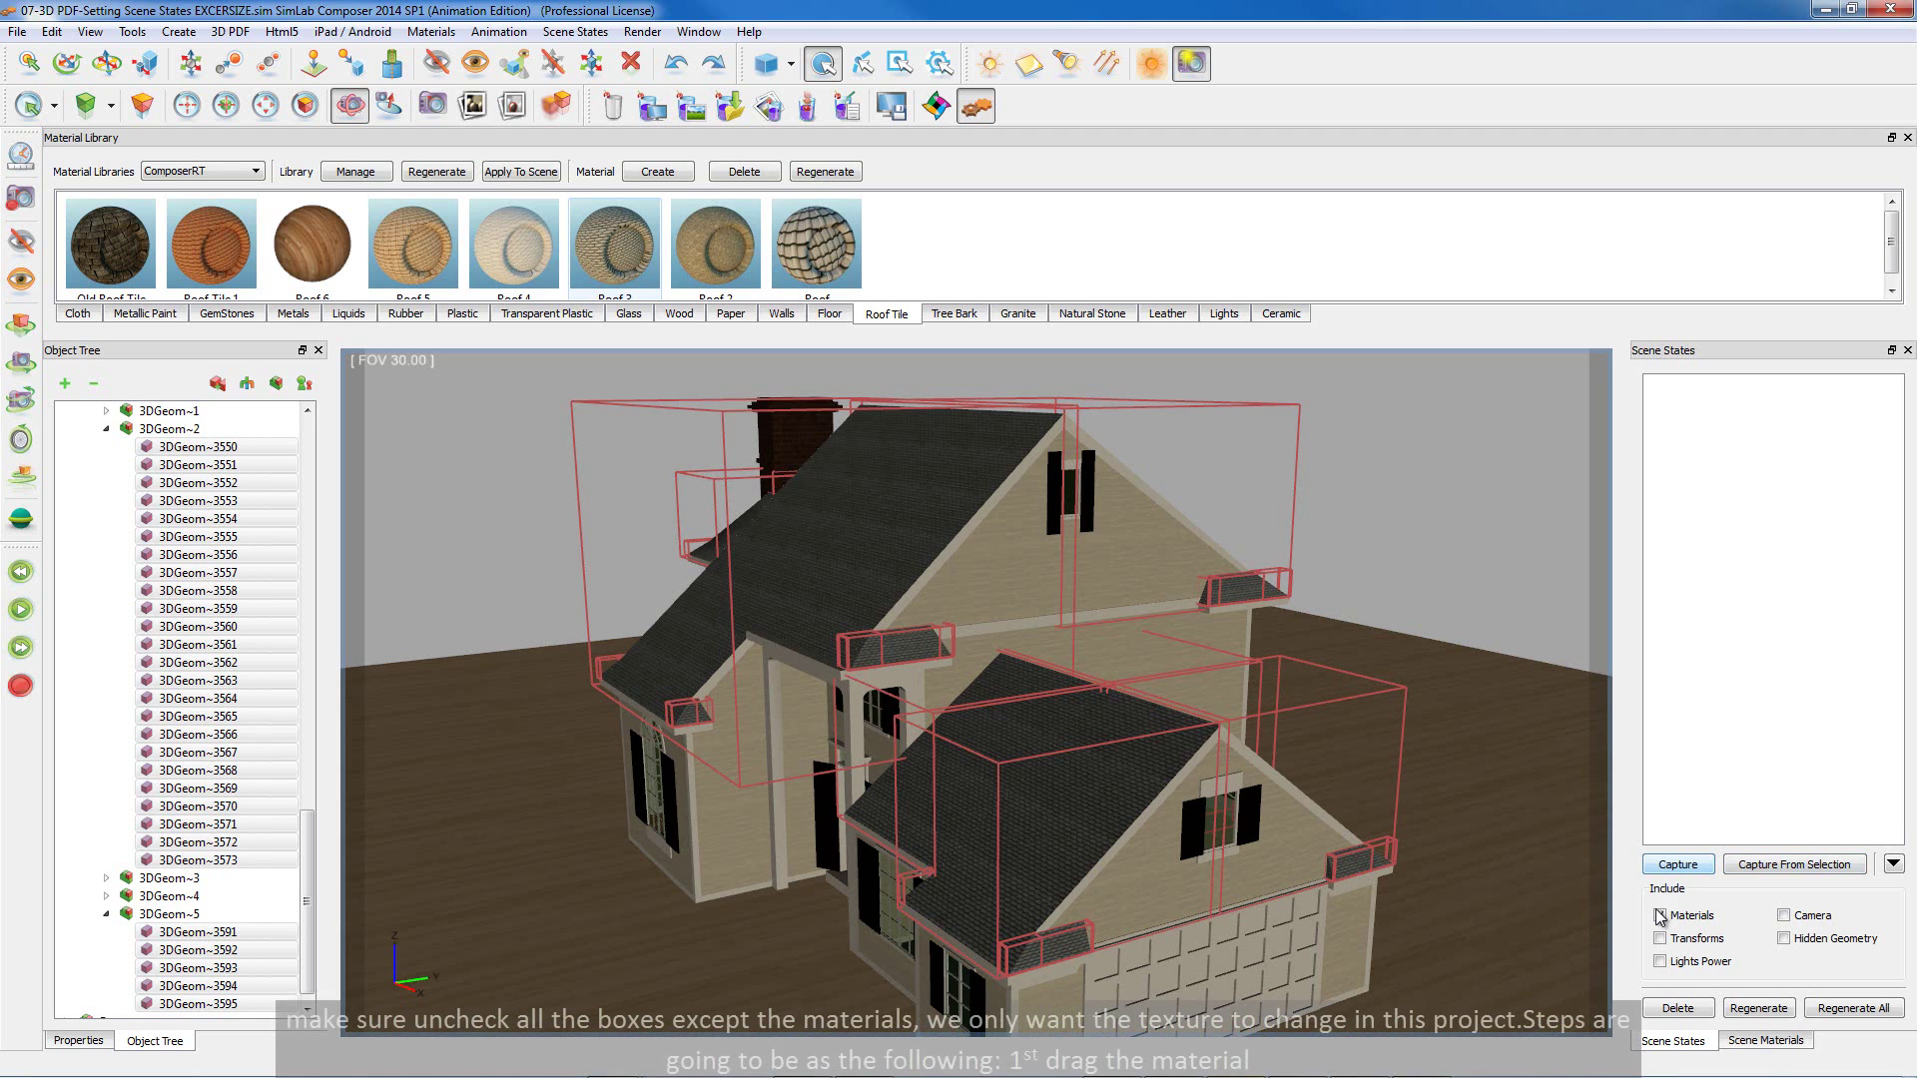
# - Leave only Materials under Include and capture Scene21 from the selected roofs
pyautogui.click(1660, 961)
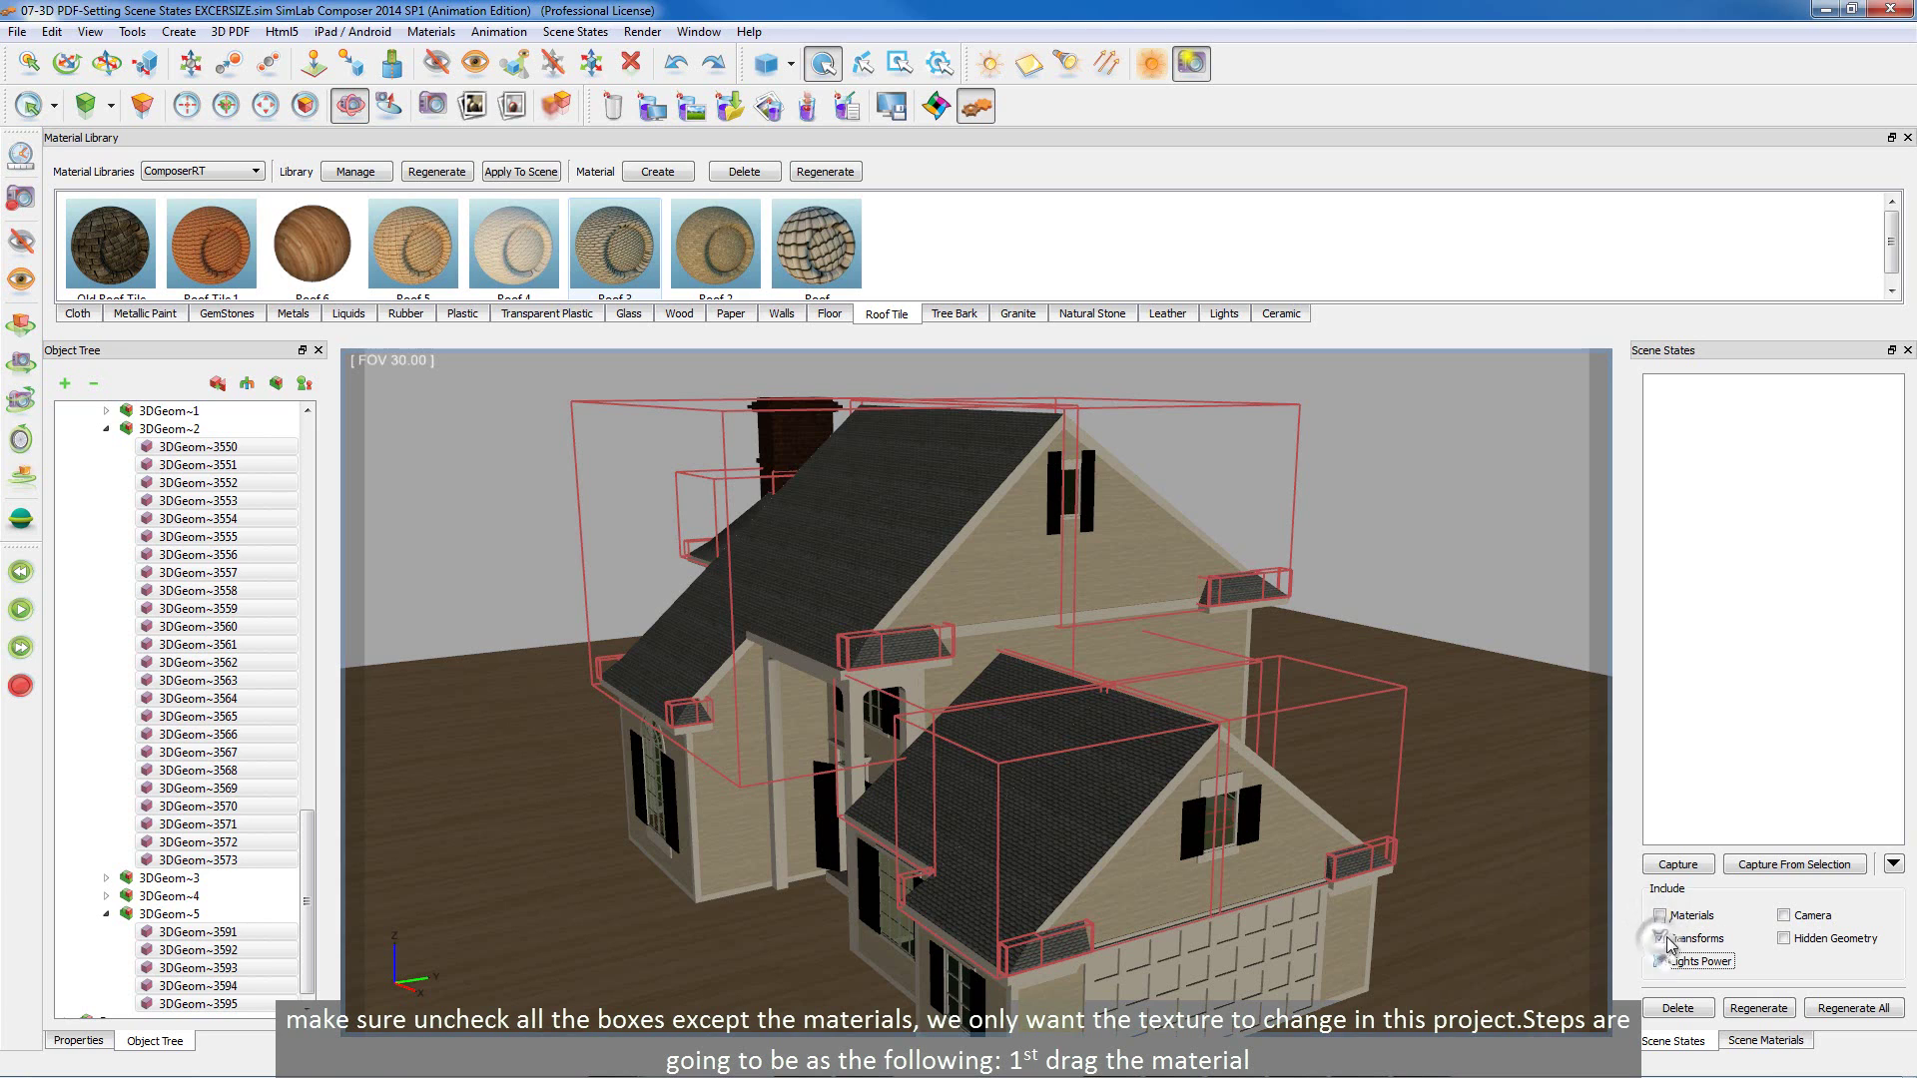
pyautogui.click(1659, 915)
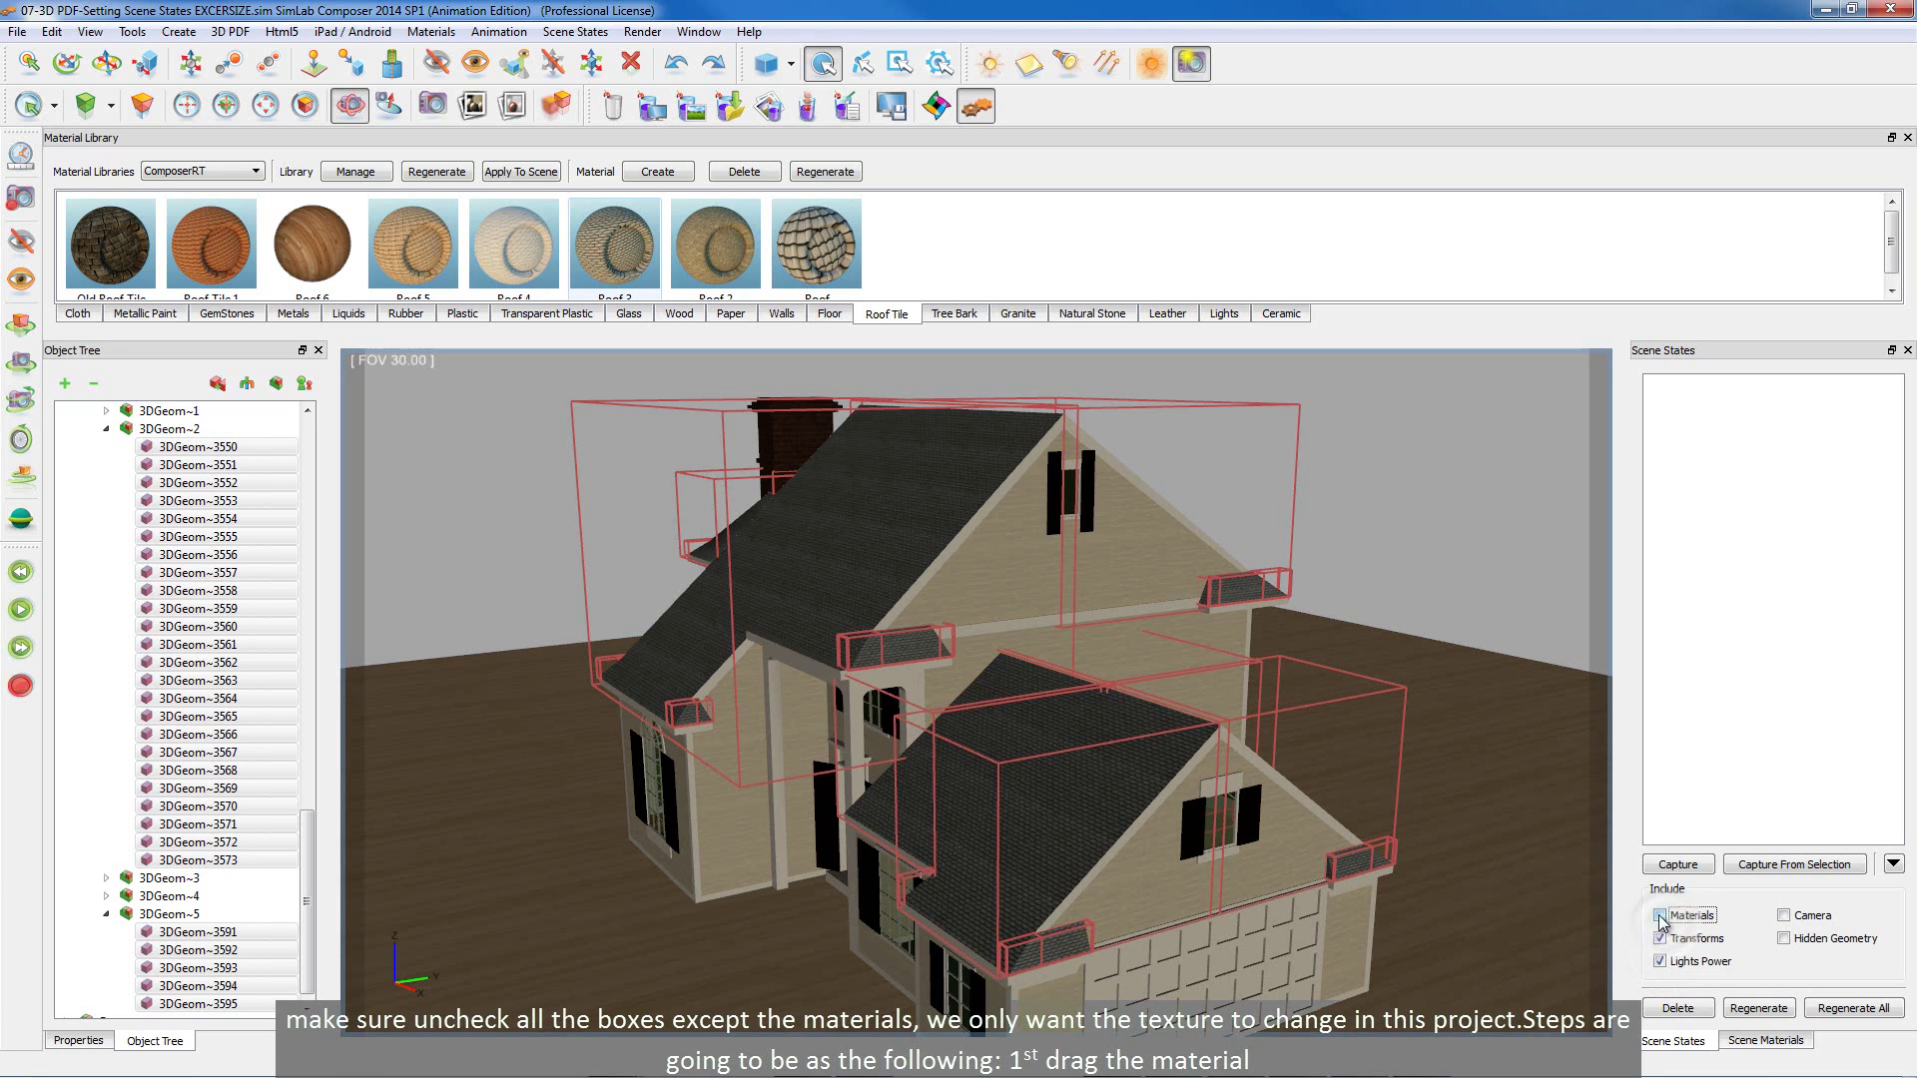
pyautogui.click(1783, 915)
pyautogui.click(1783, 938)
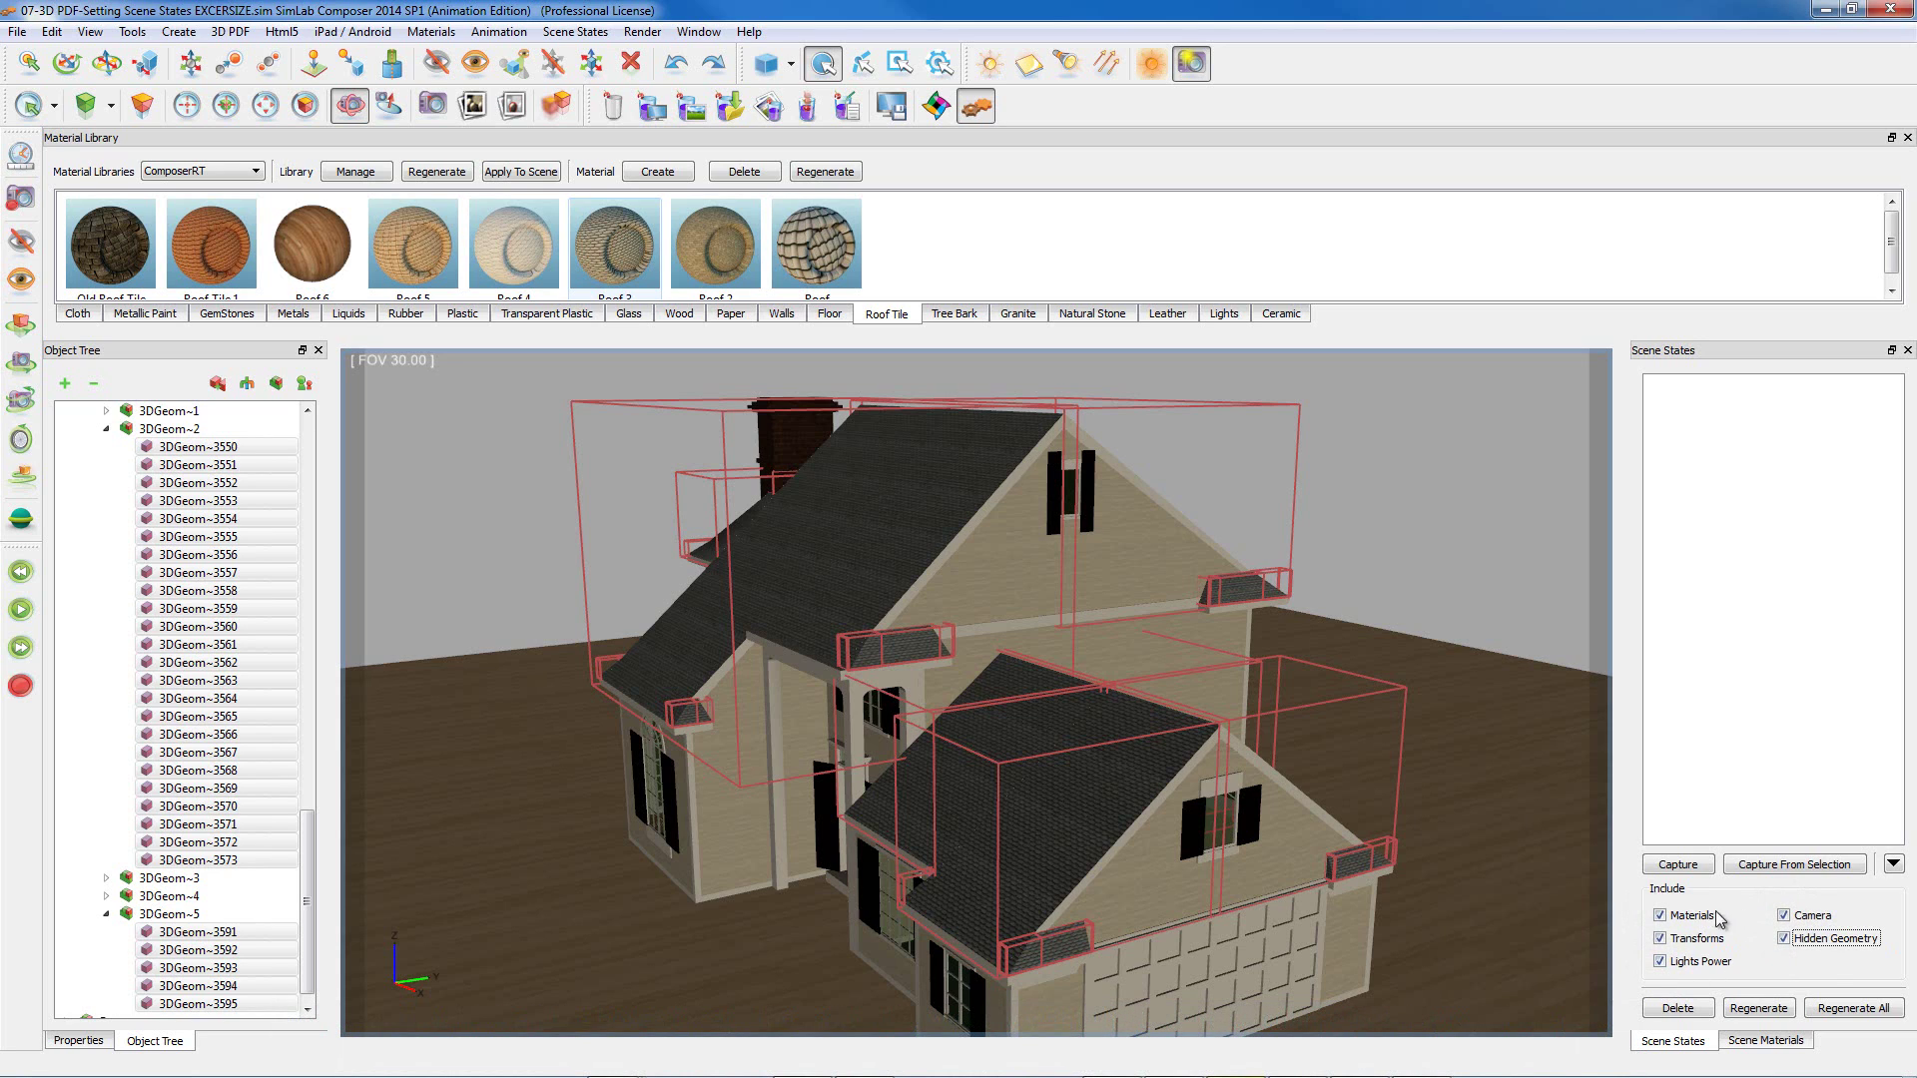
pyautogui.click(1660, 939)
pyautogui.click(1660, 961)
pyautogui.click(1784, 939)
pyautogui.click(1784, 916)
pyautogui.click(1824, 869)
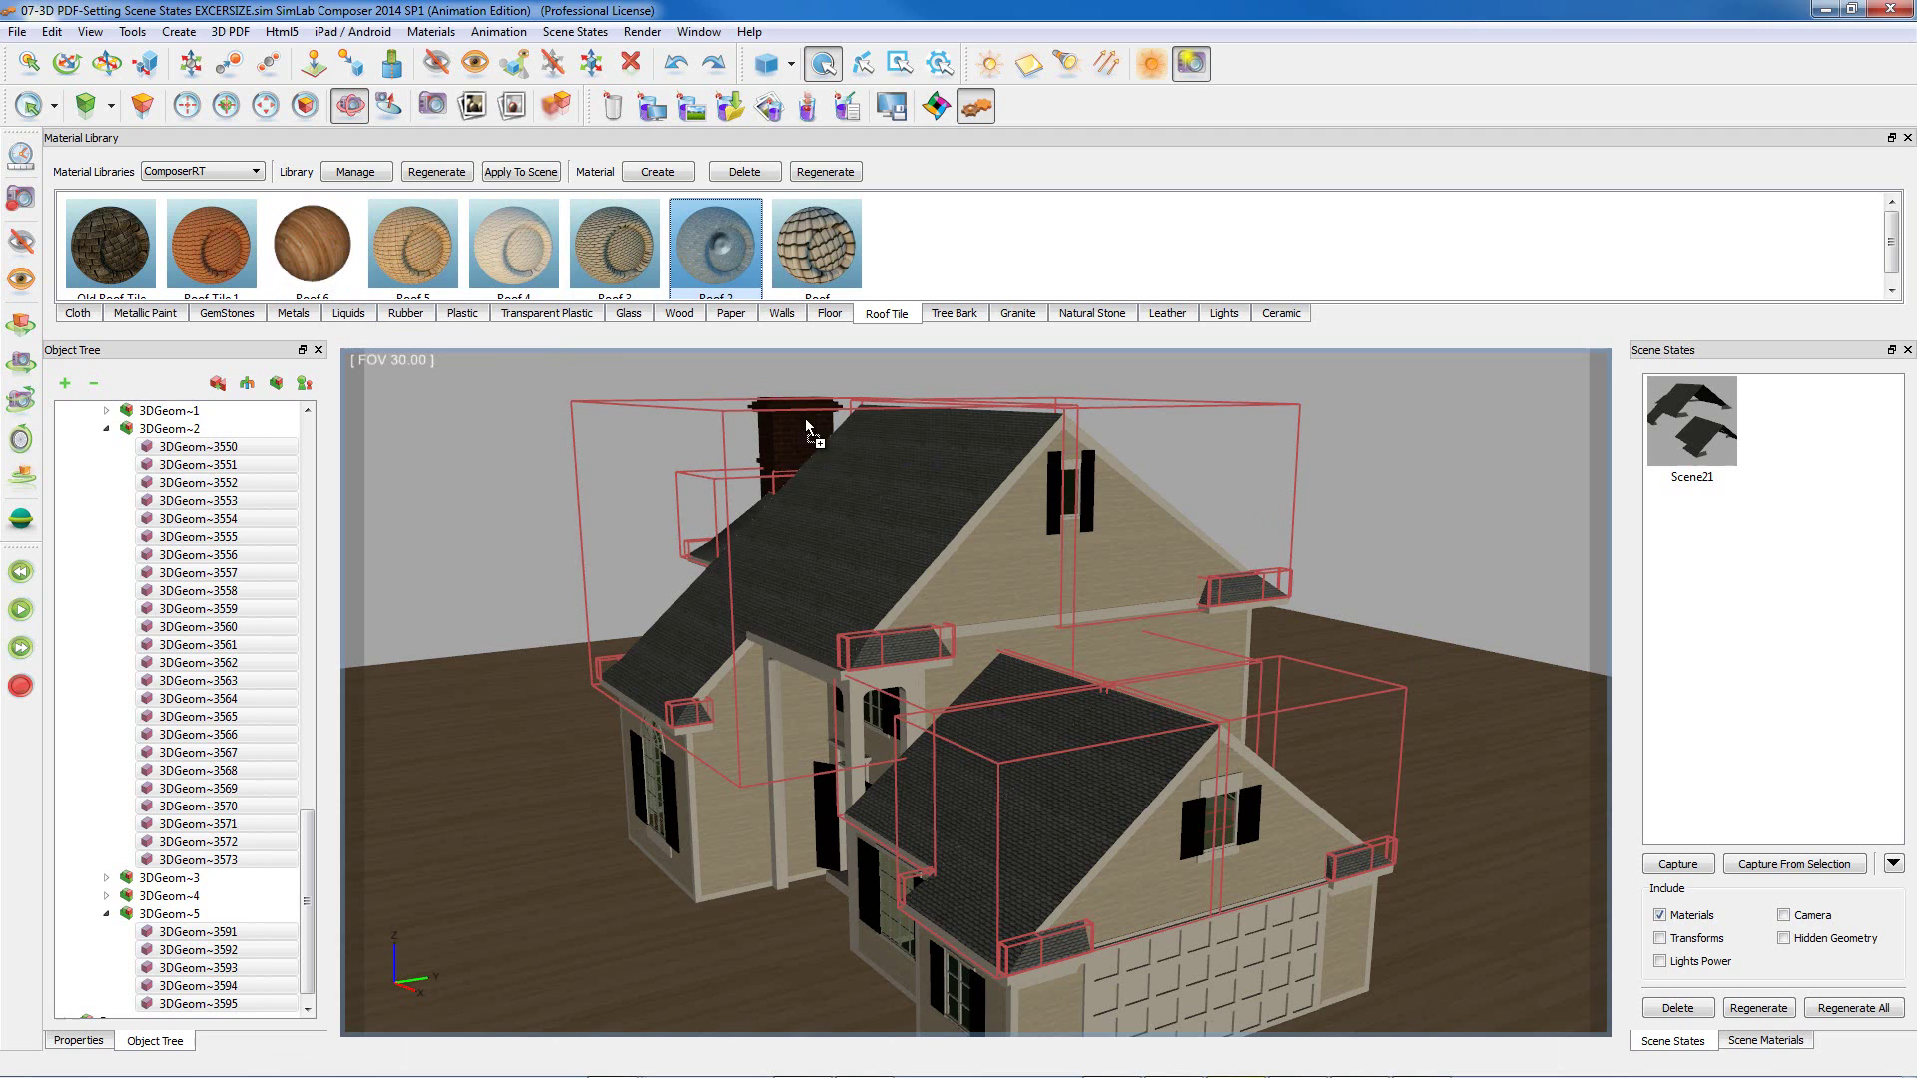
# - Apply a different shingle to the roofs, reselect them by material, and capture Scene22
pyautogui.click(856, 502)
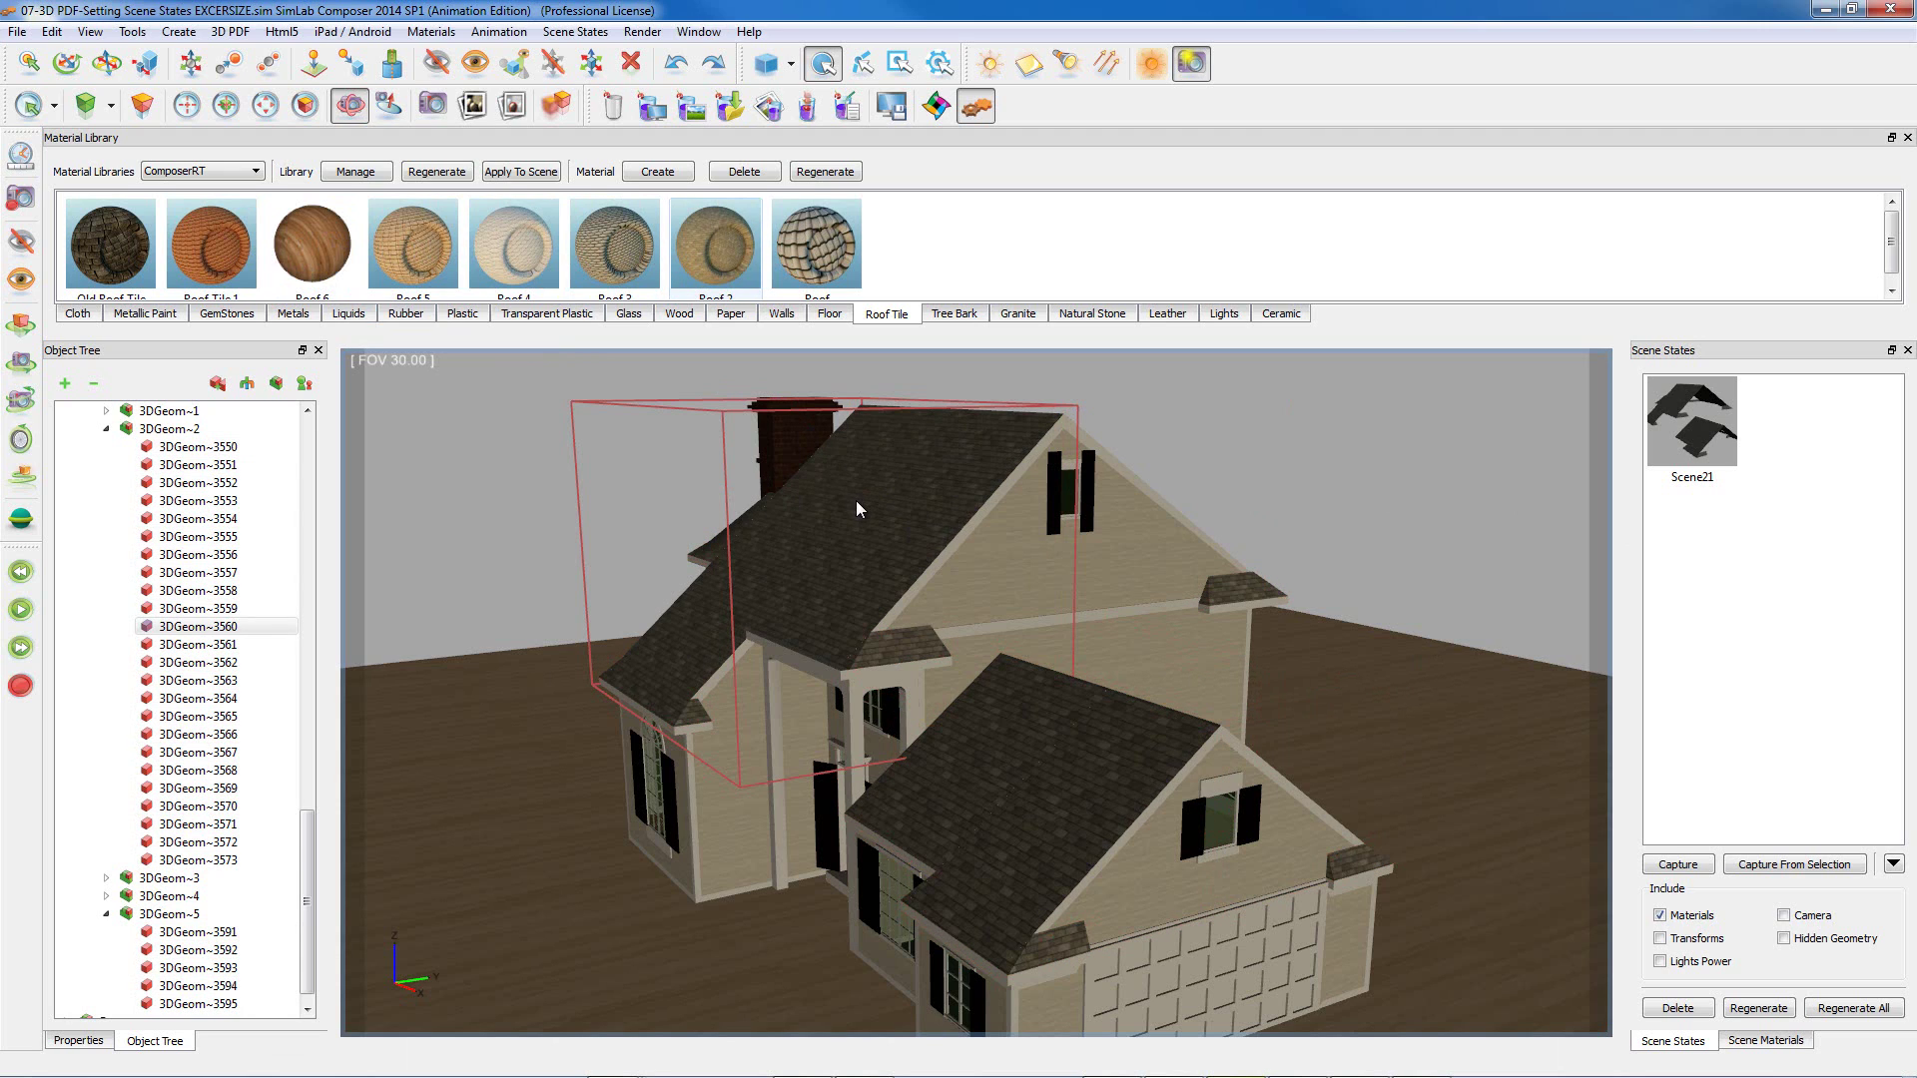
pyautogui.click(1784, 1042)
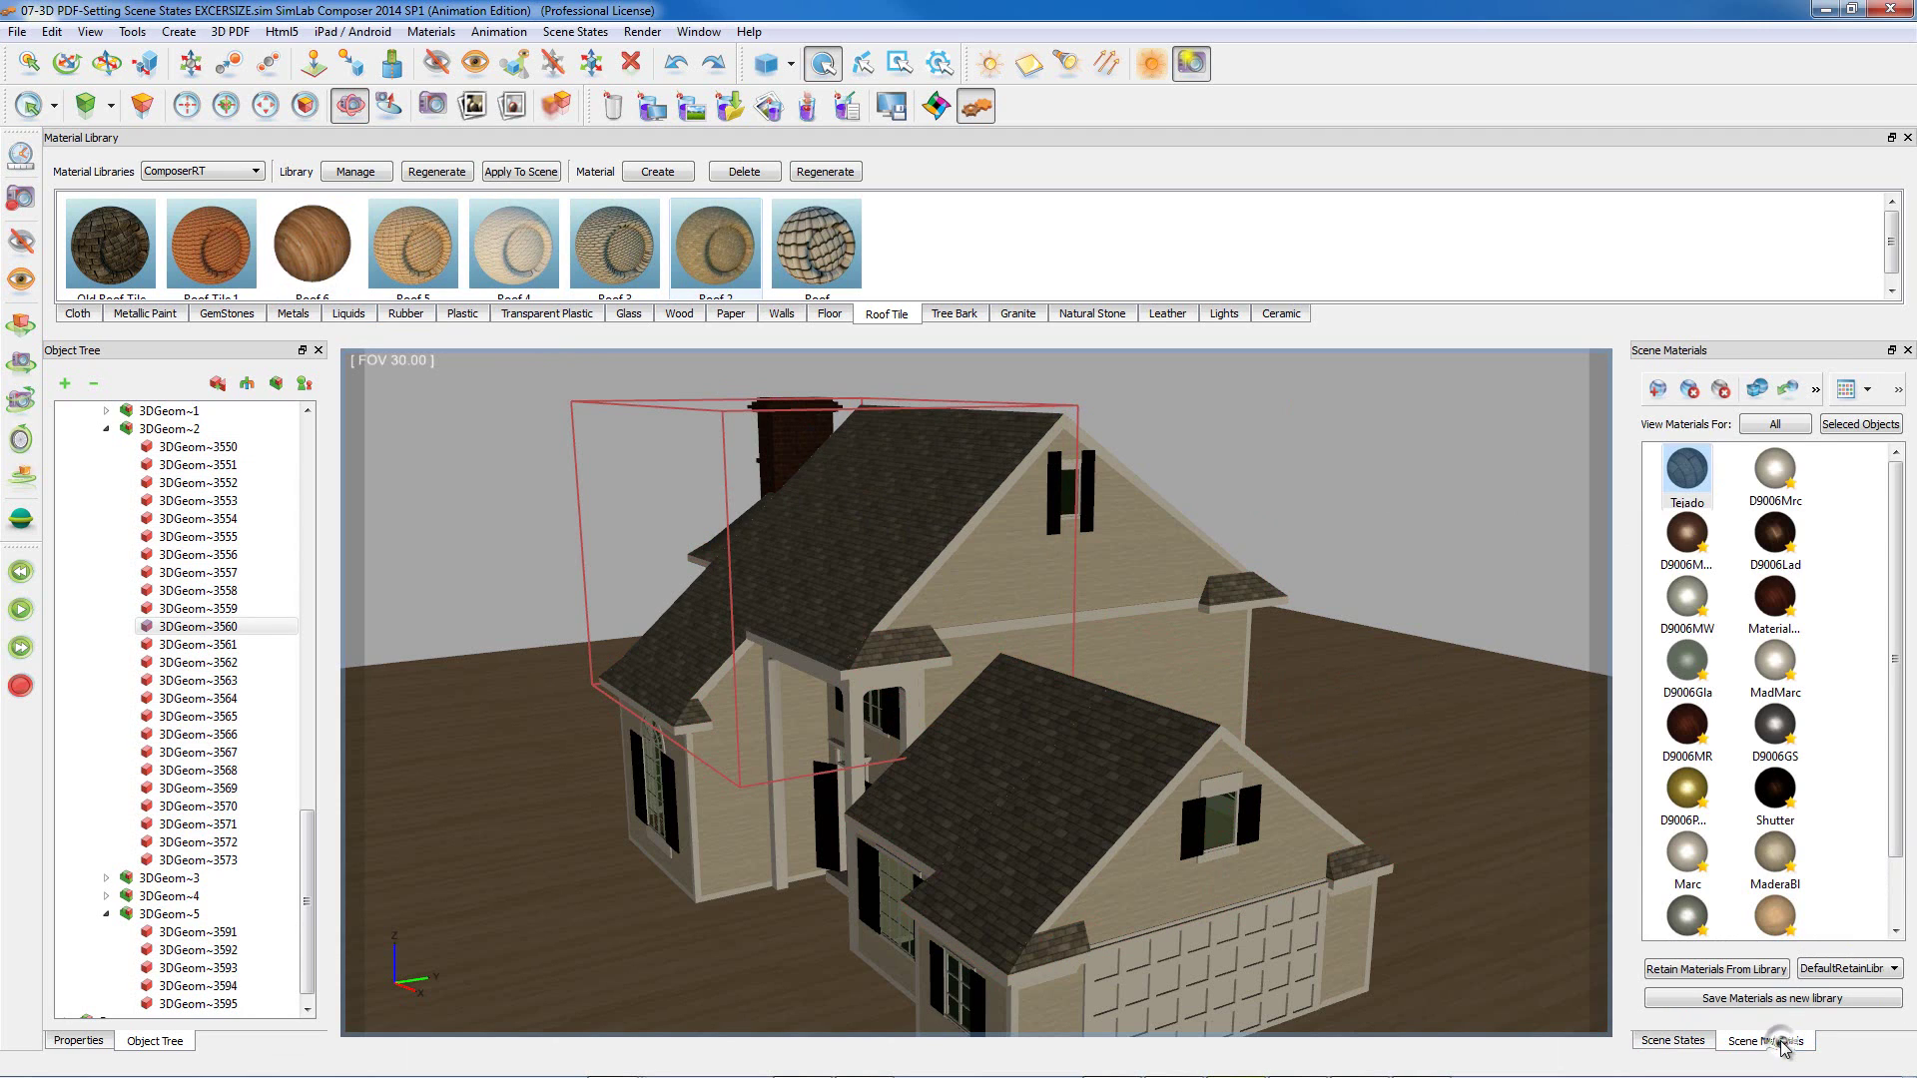
pyautogui.click(1760, 392)
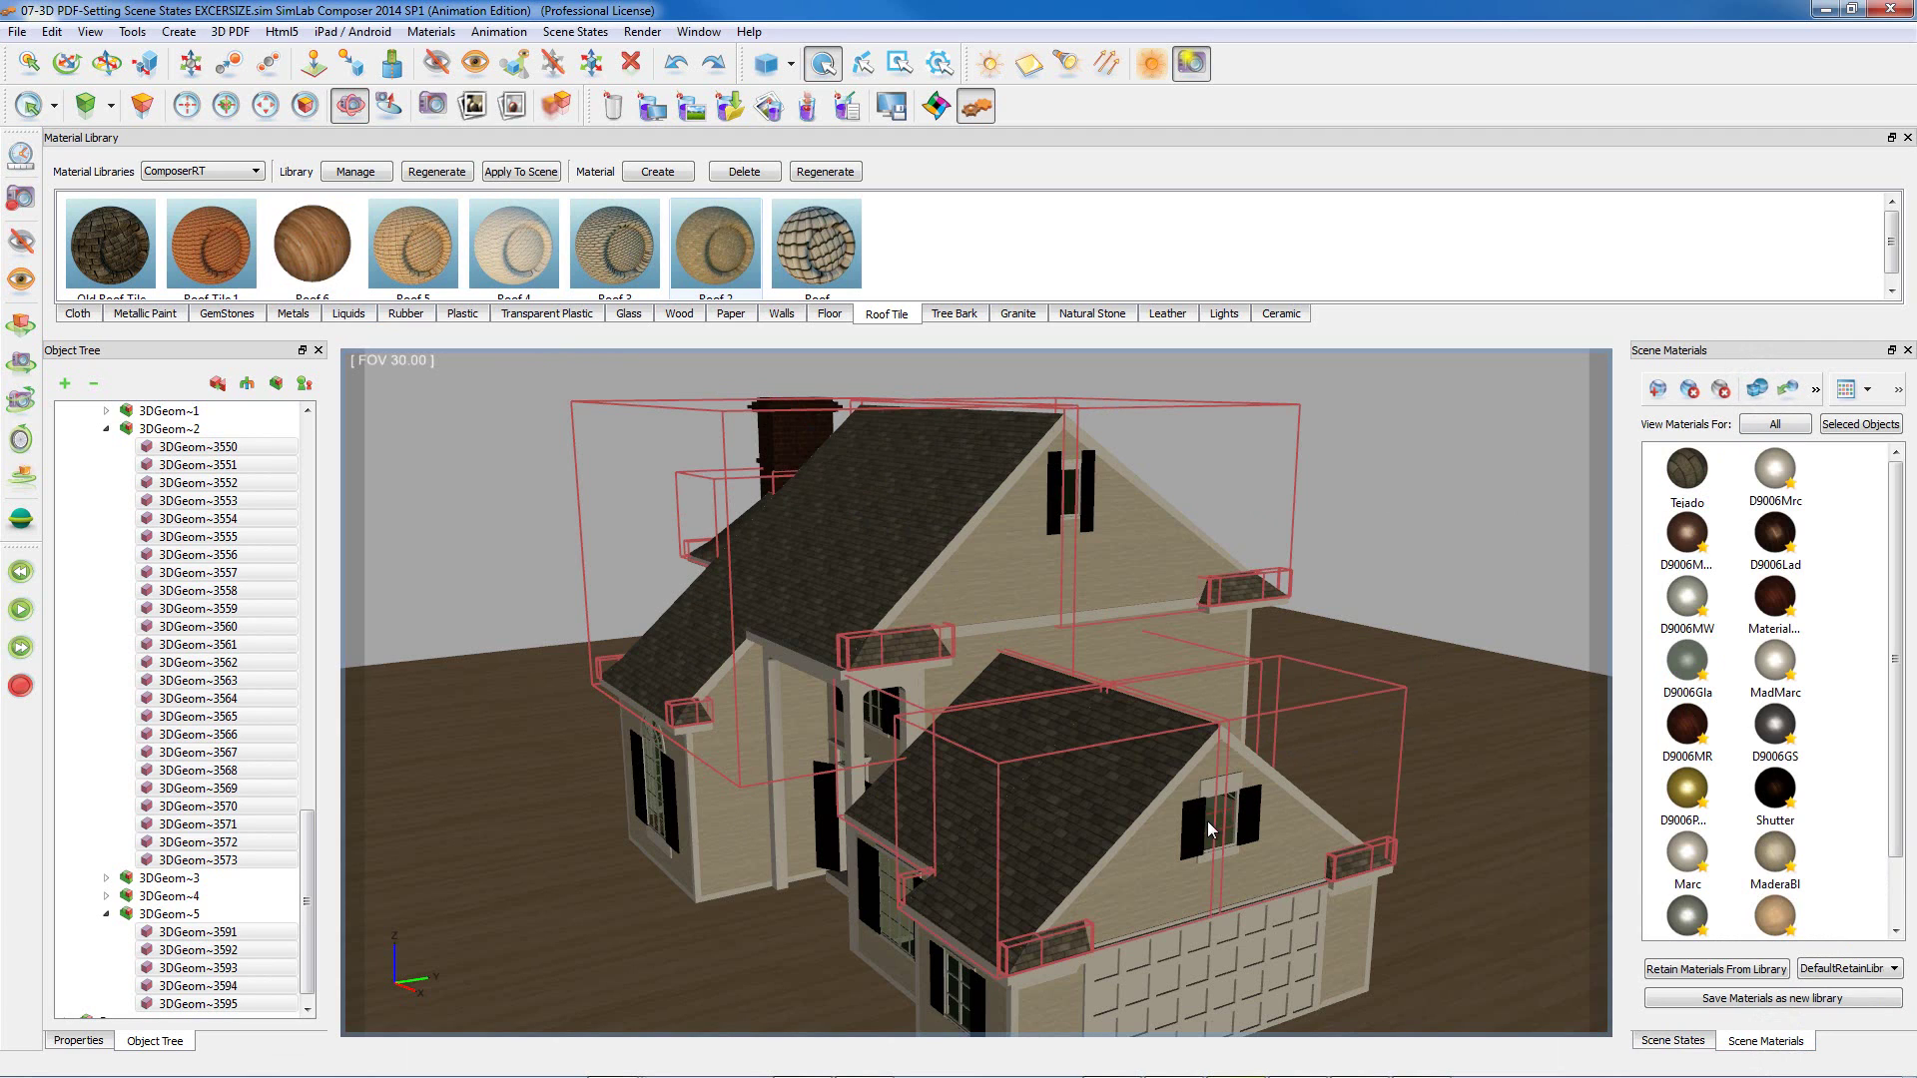
pyautogui.click(1673, 1040)
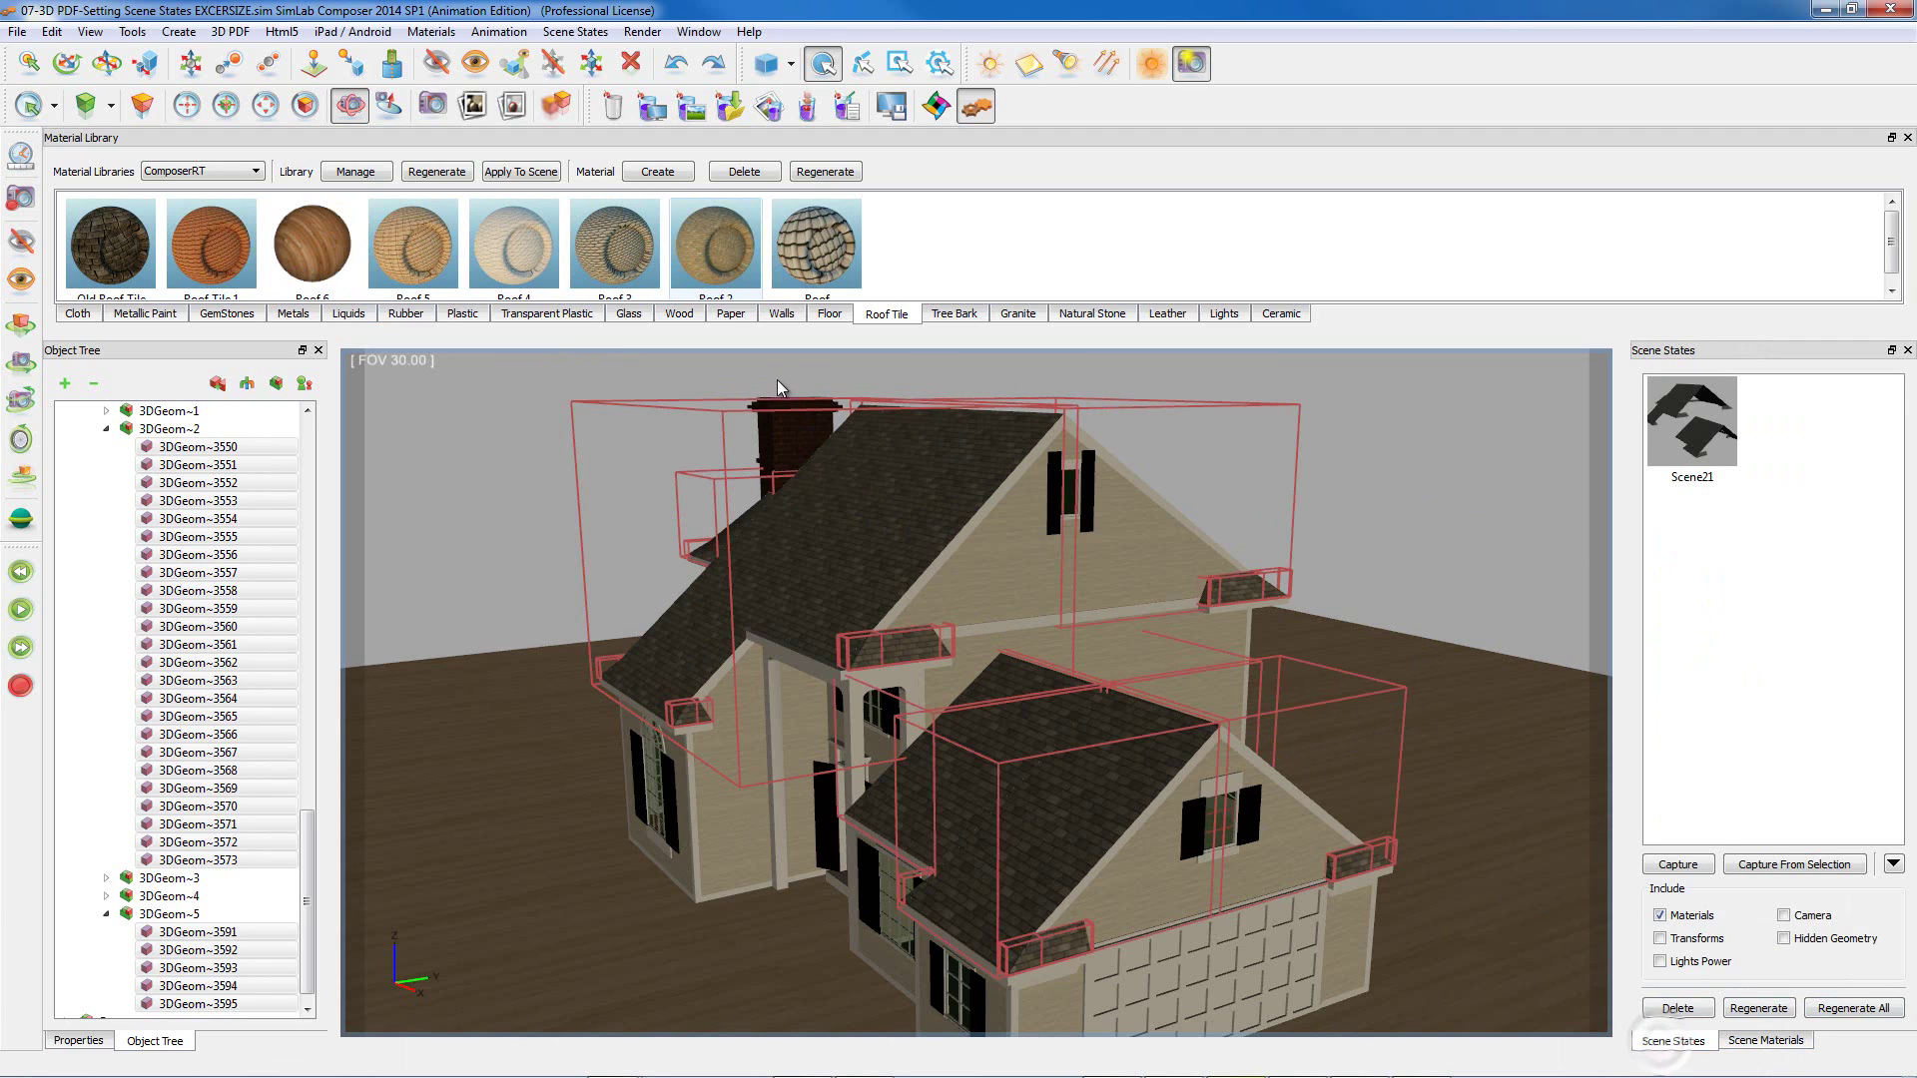
pyautogui.click(1810, 865)
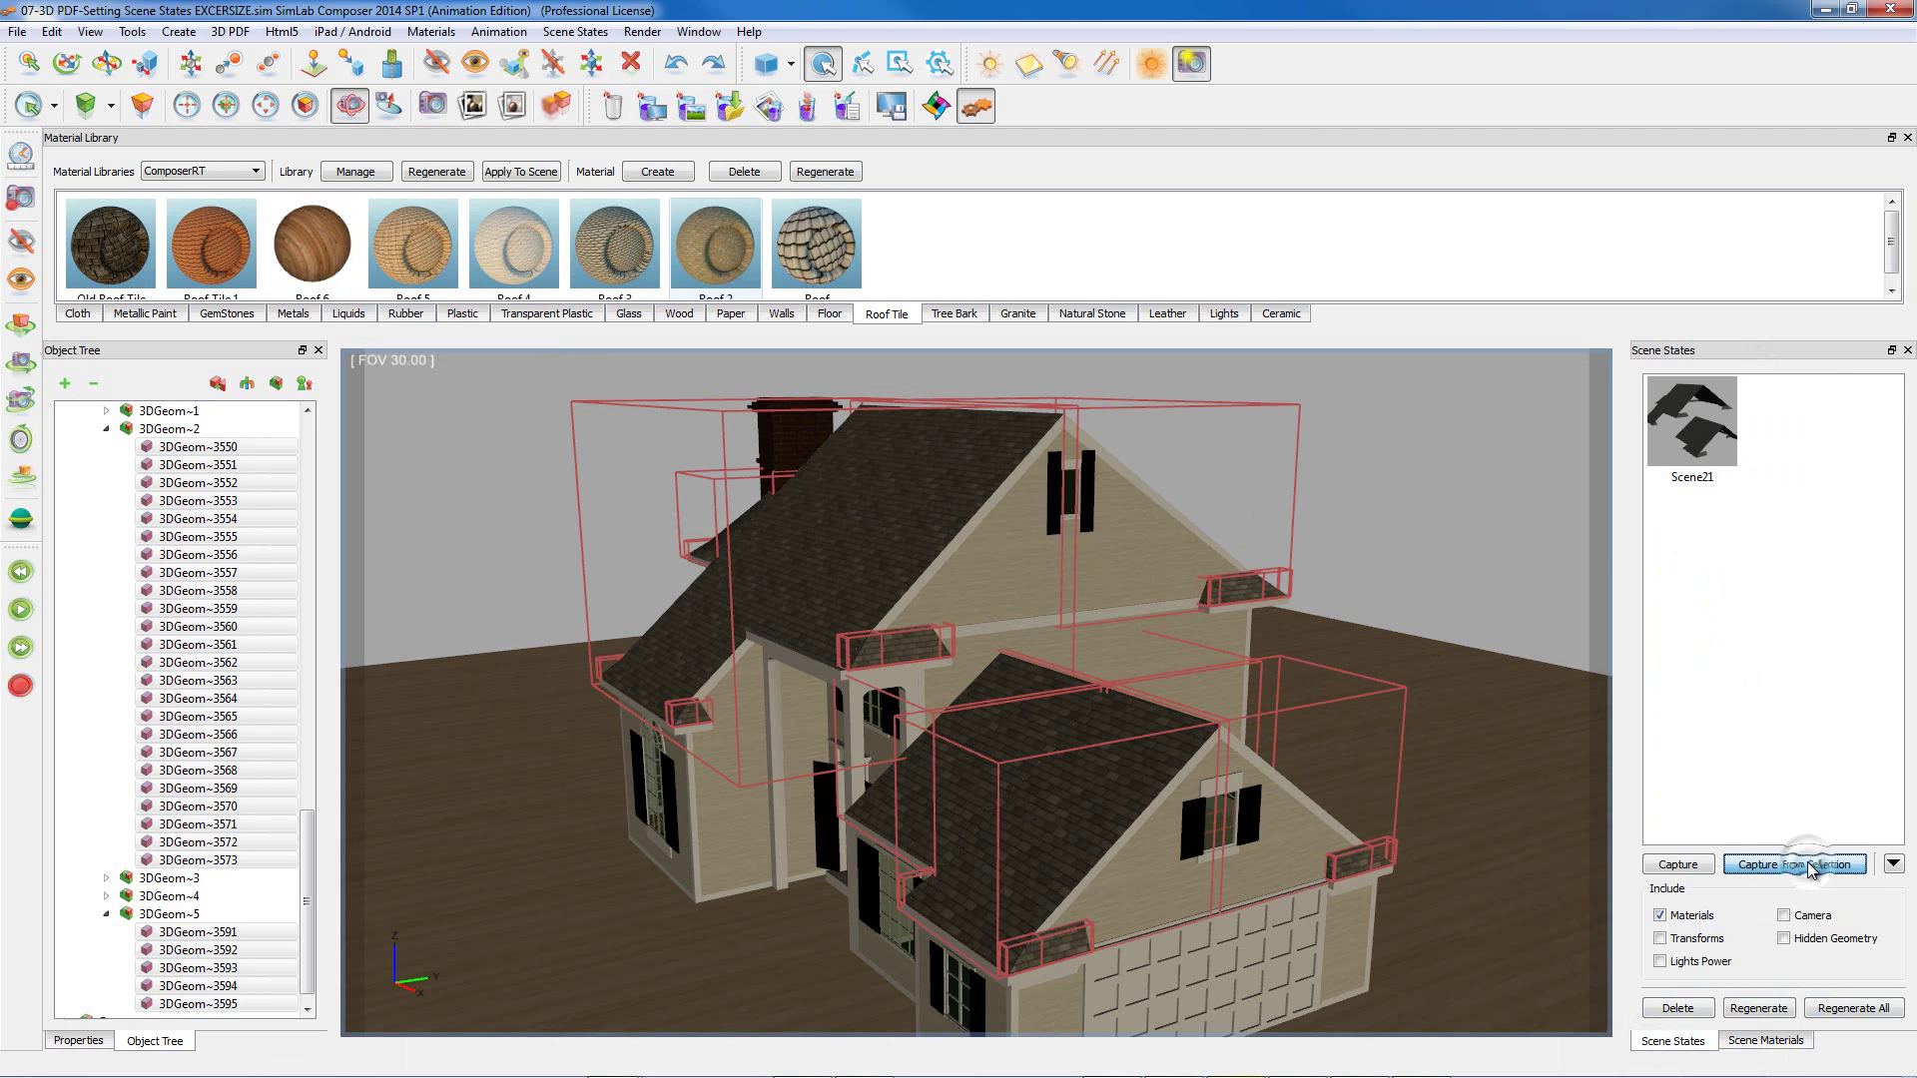
# - Compare Scene21 and Scene22, then select the left roof piece in Scene Materials
pyautogui.click(1686, 432)
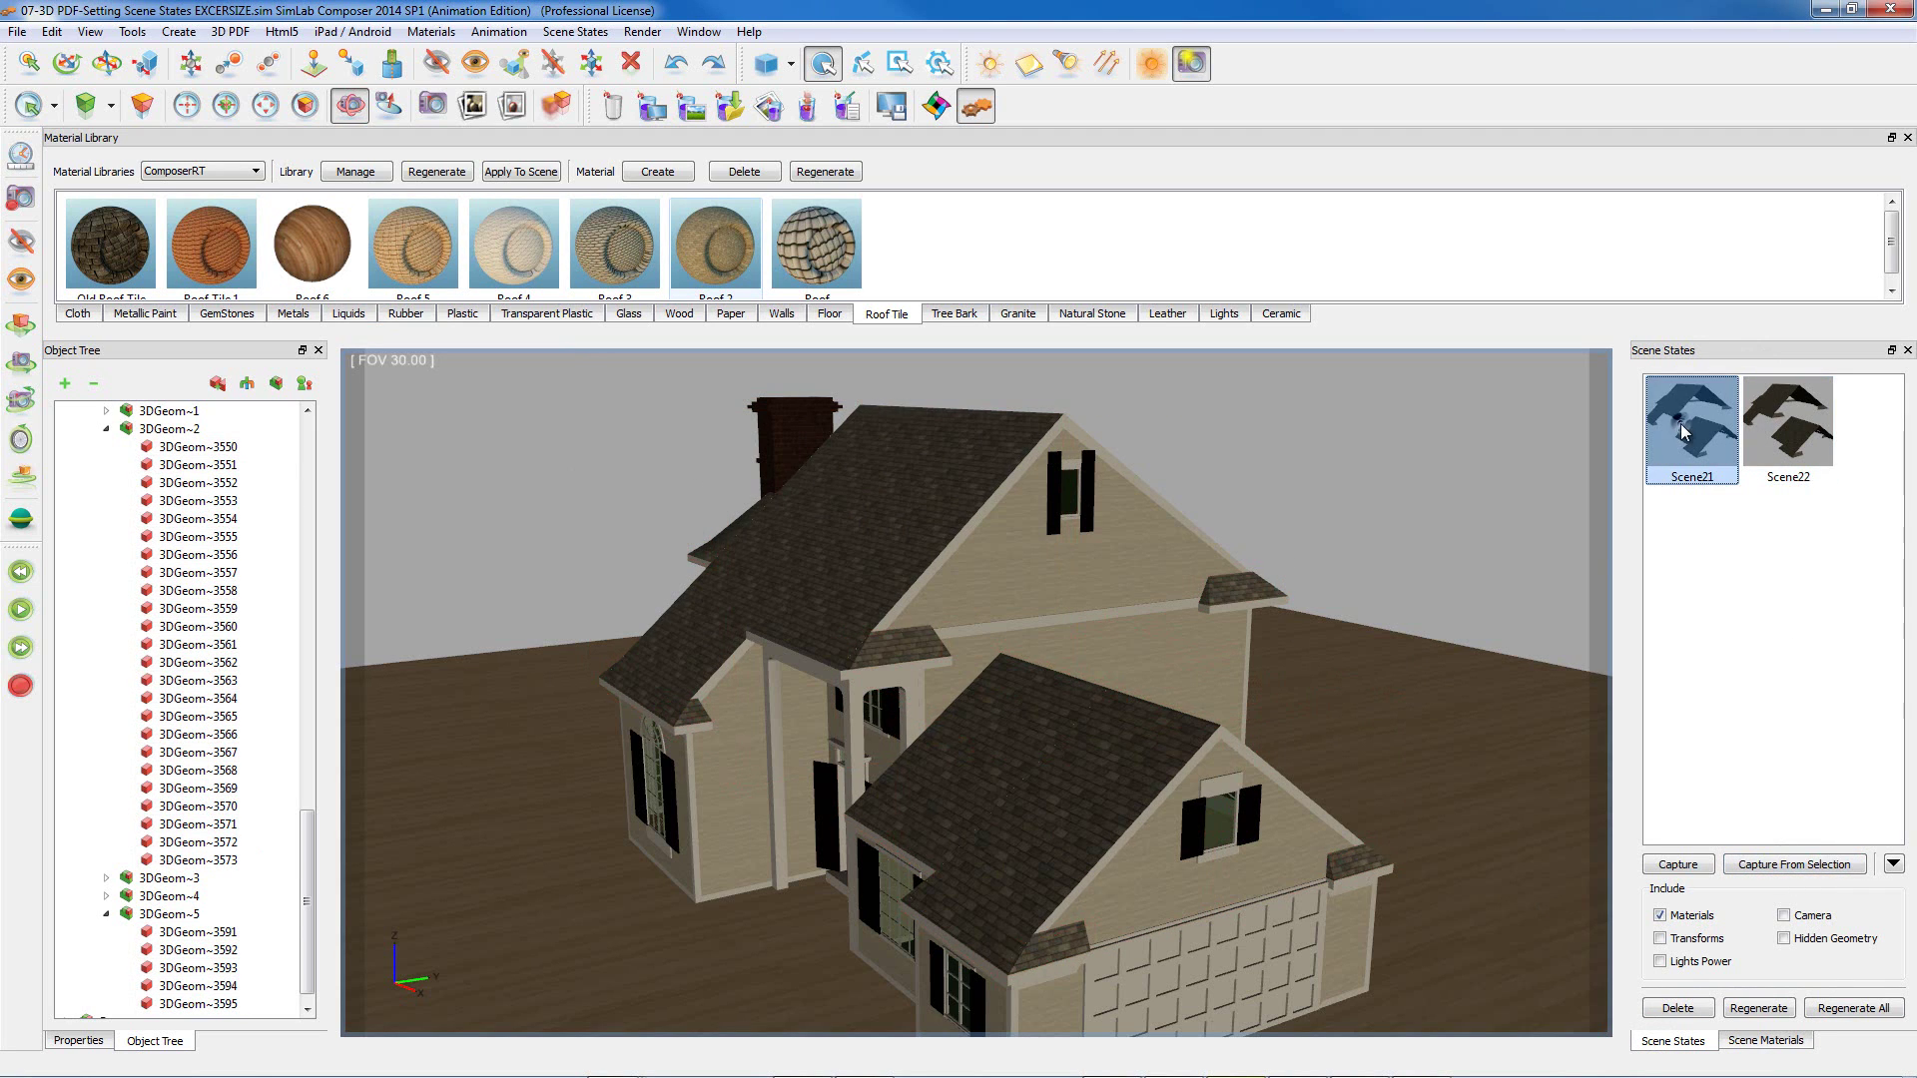
pyautogui.click(1809, 434)
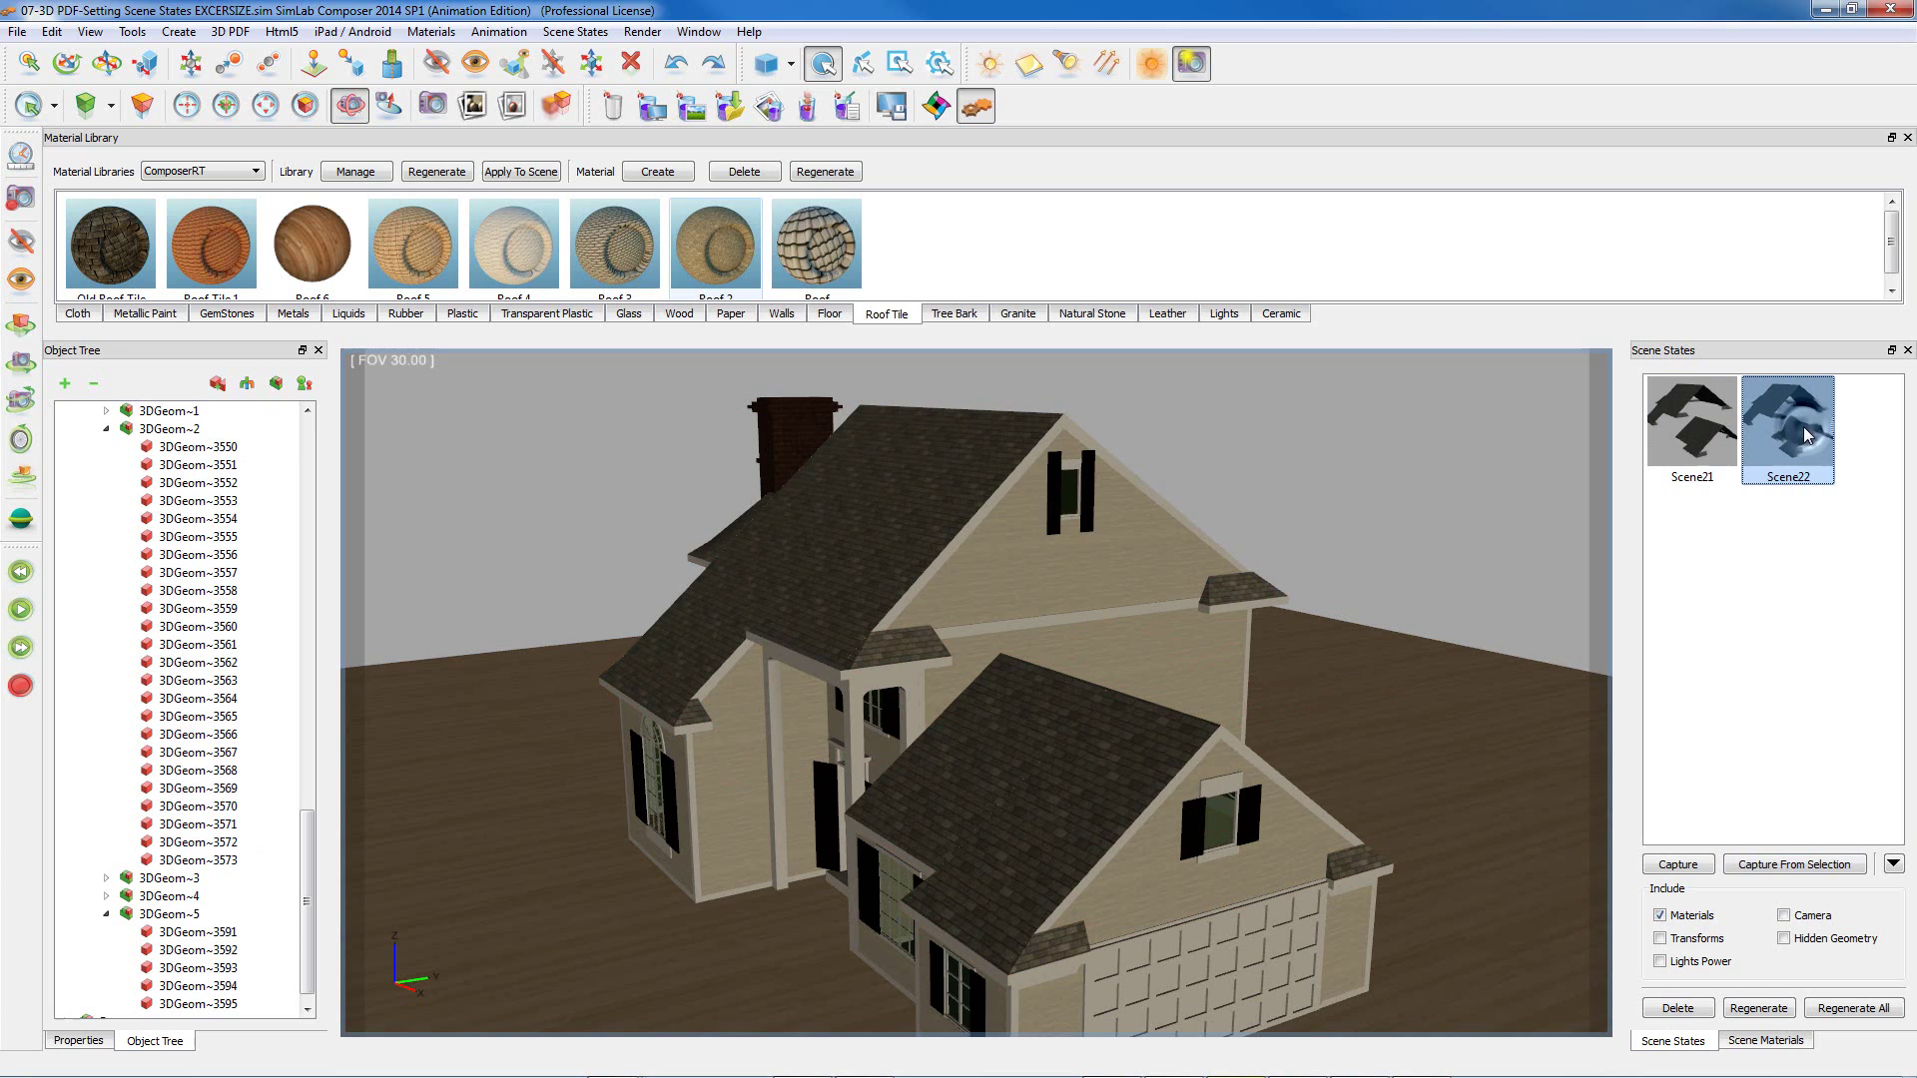
pyautogui.click(767, 569)
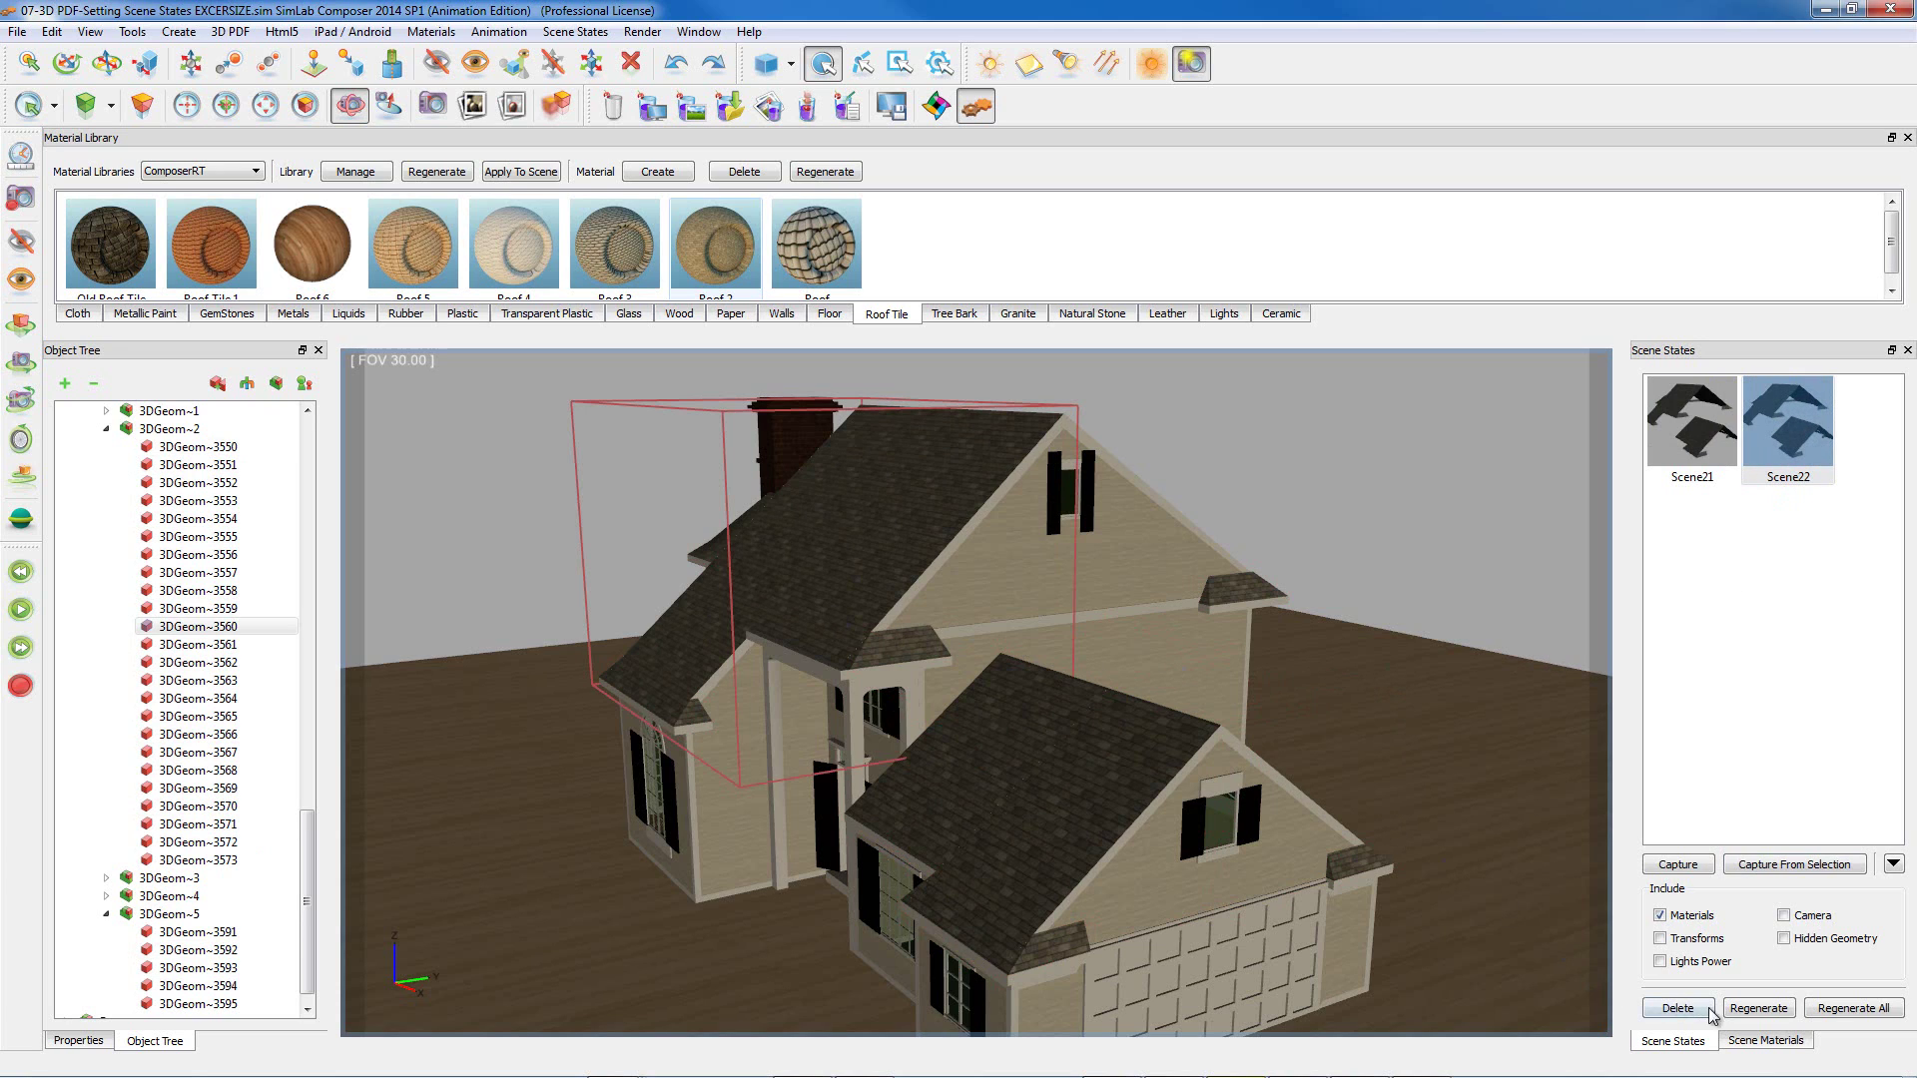
pyautogui.click(1748, 1041)
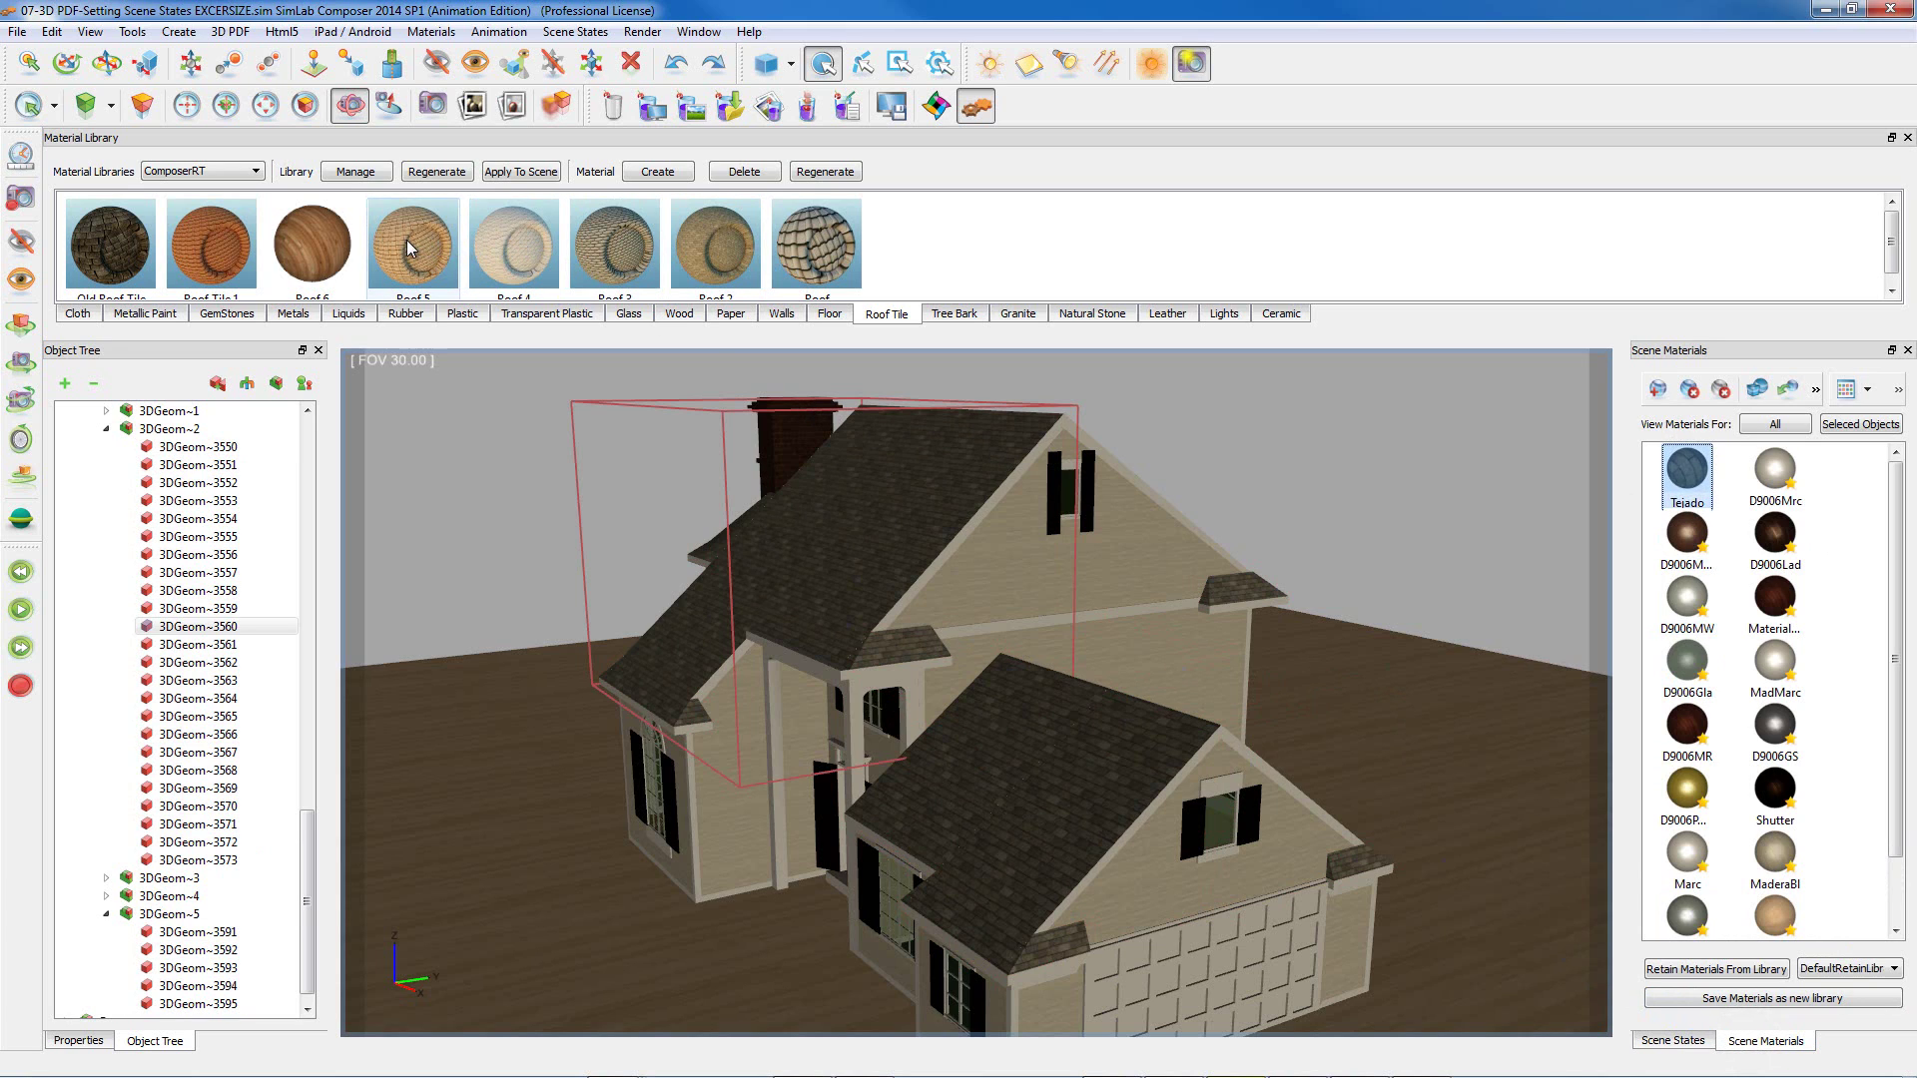
# - Apply the brown Roof 5 tile, select the roofs by material, and capture Scene25
pyautogui.moveTo(405, 240); pyautogui.dragTo(890, 541)
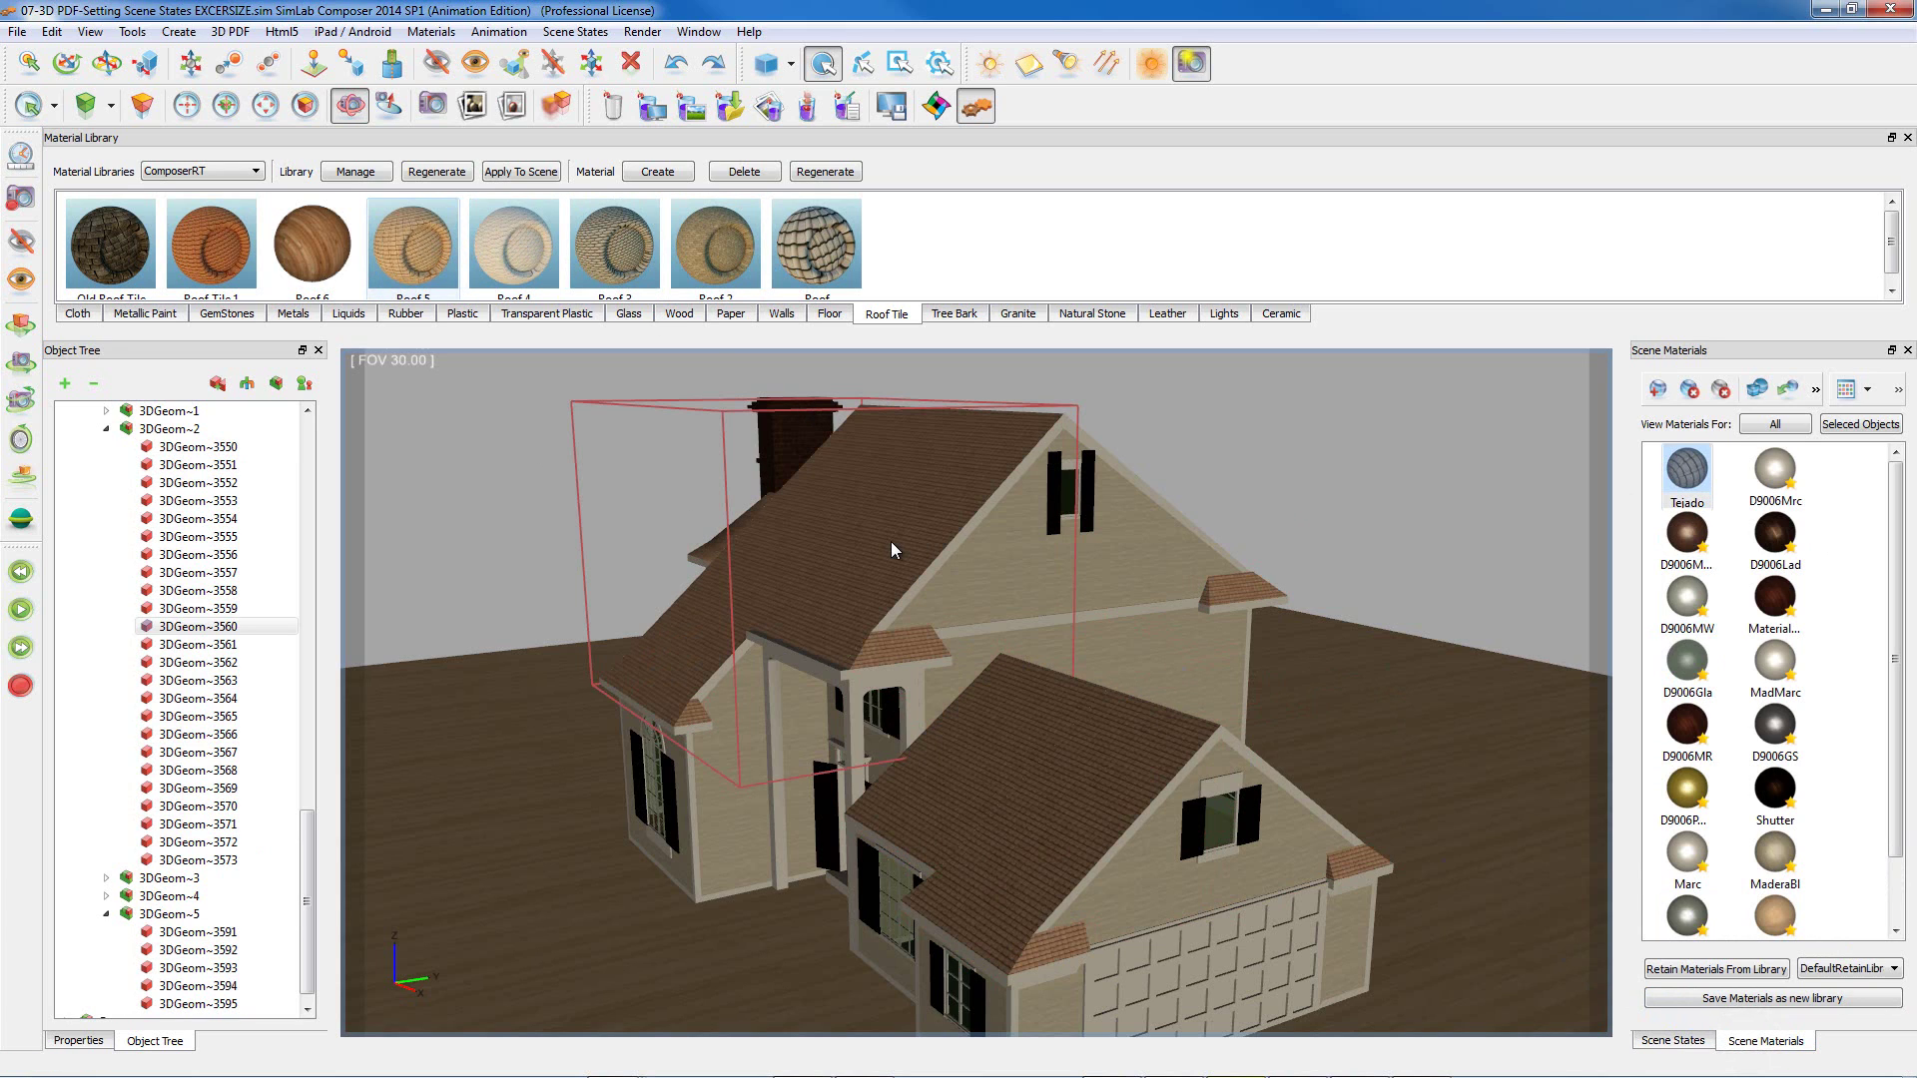
pyautogui.click(1756, 388)
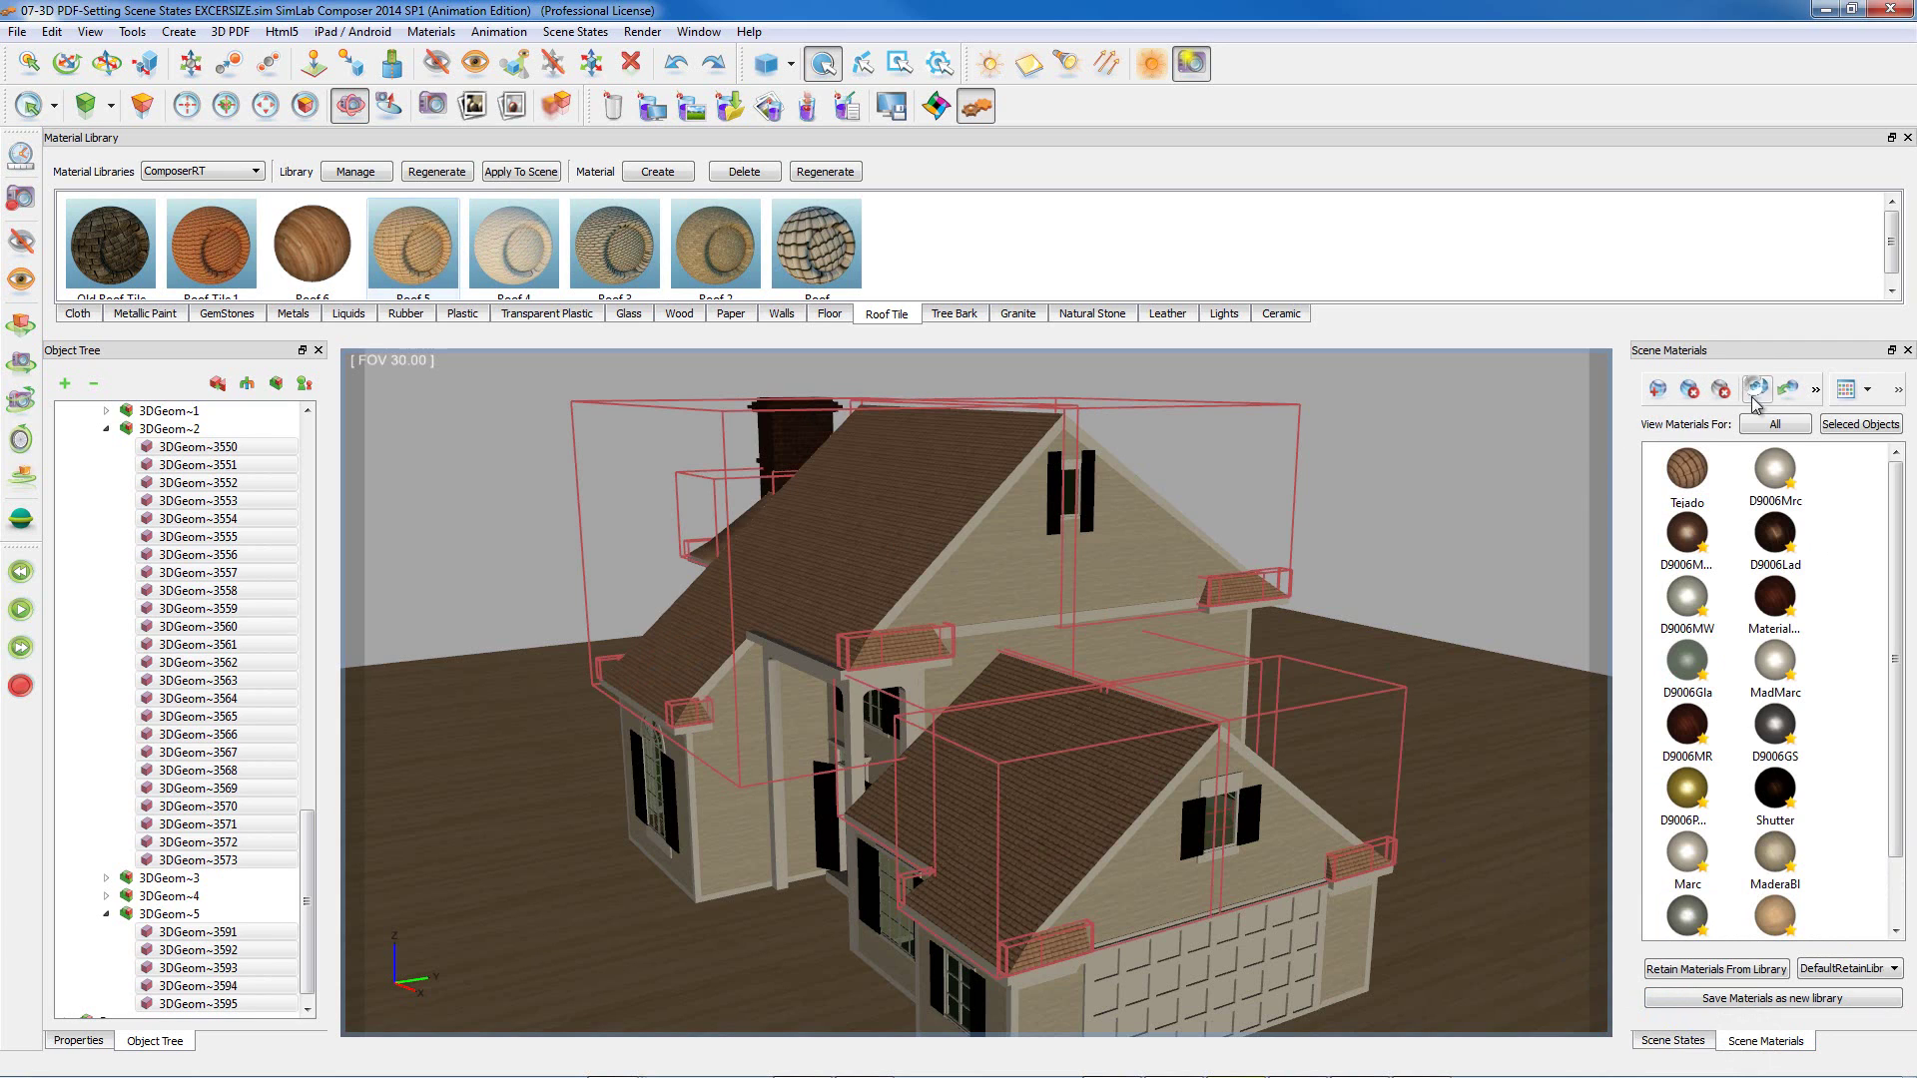
pyautogui.click(1701, 1042)
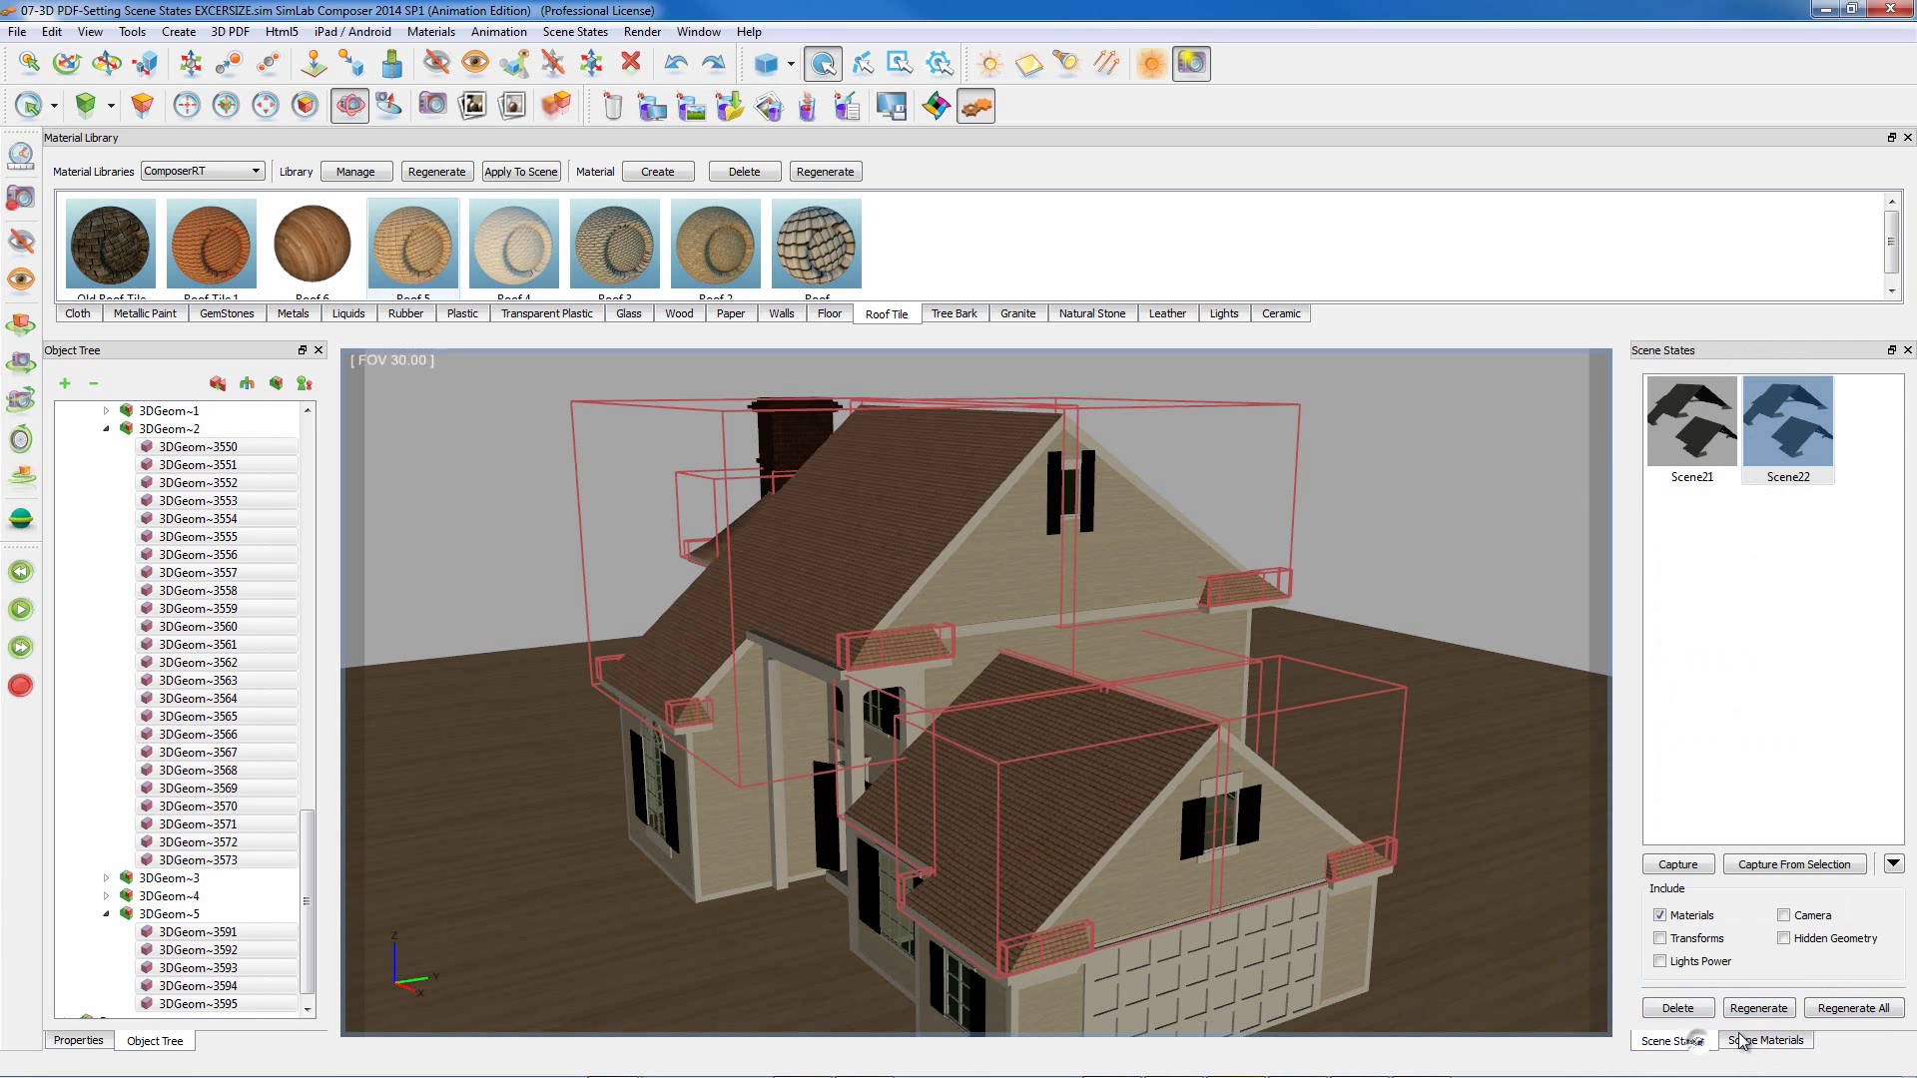
pyautogui.click(1763, 866)
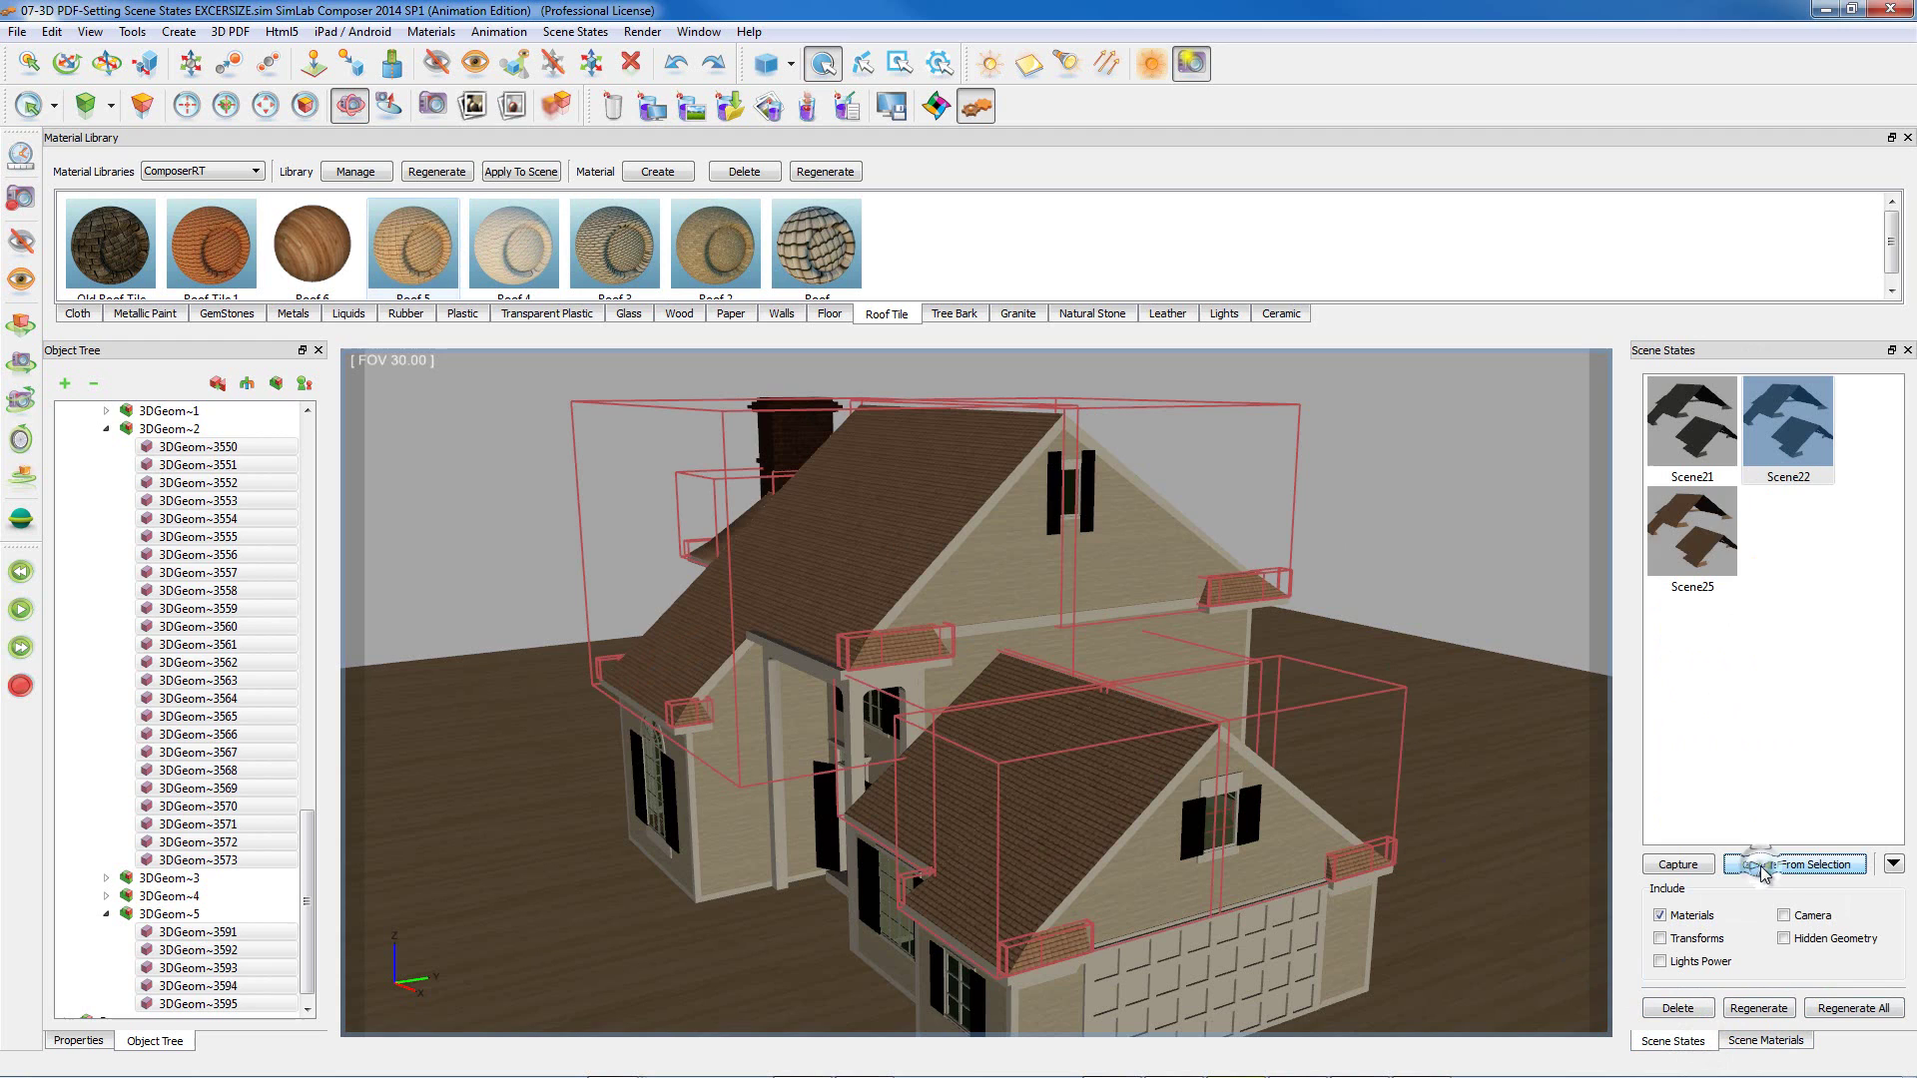
# - Preview the Scene25, Scene21 and Scene22 roof states
pyautogui.click(1696, 540)
pyautogui.click(1694, 454)
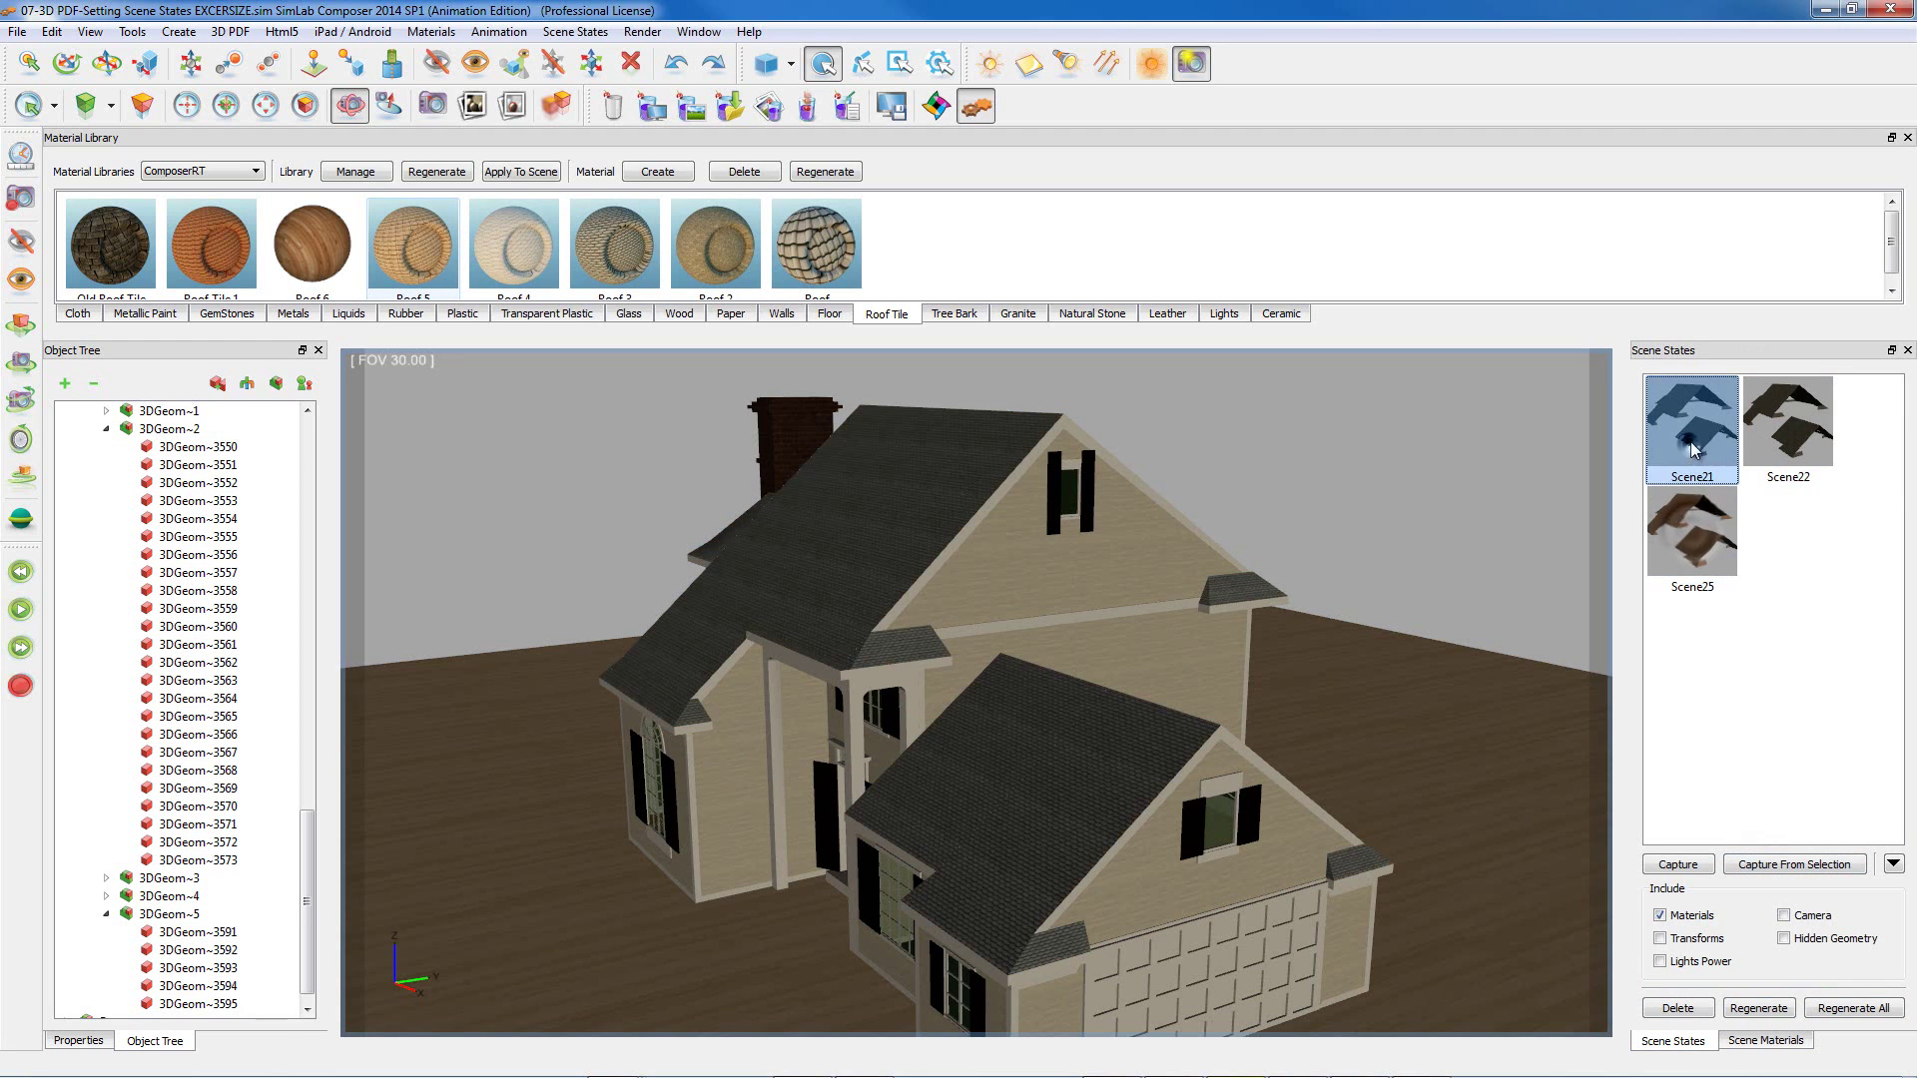
pyautogui.click(1787, 425)
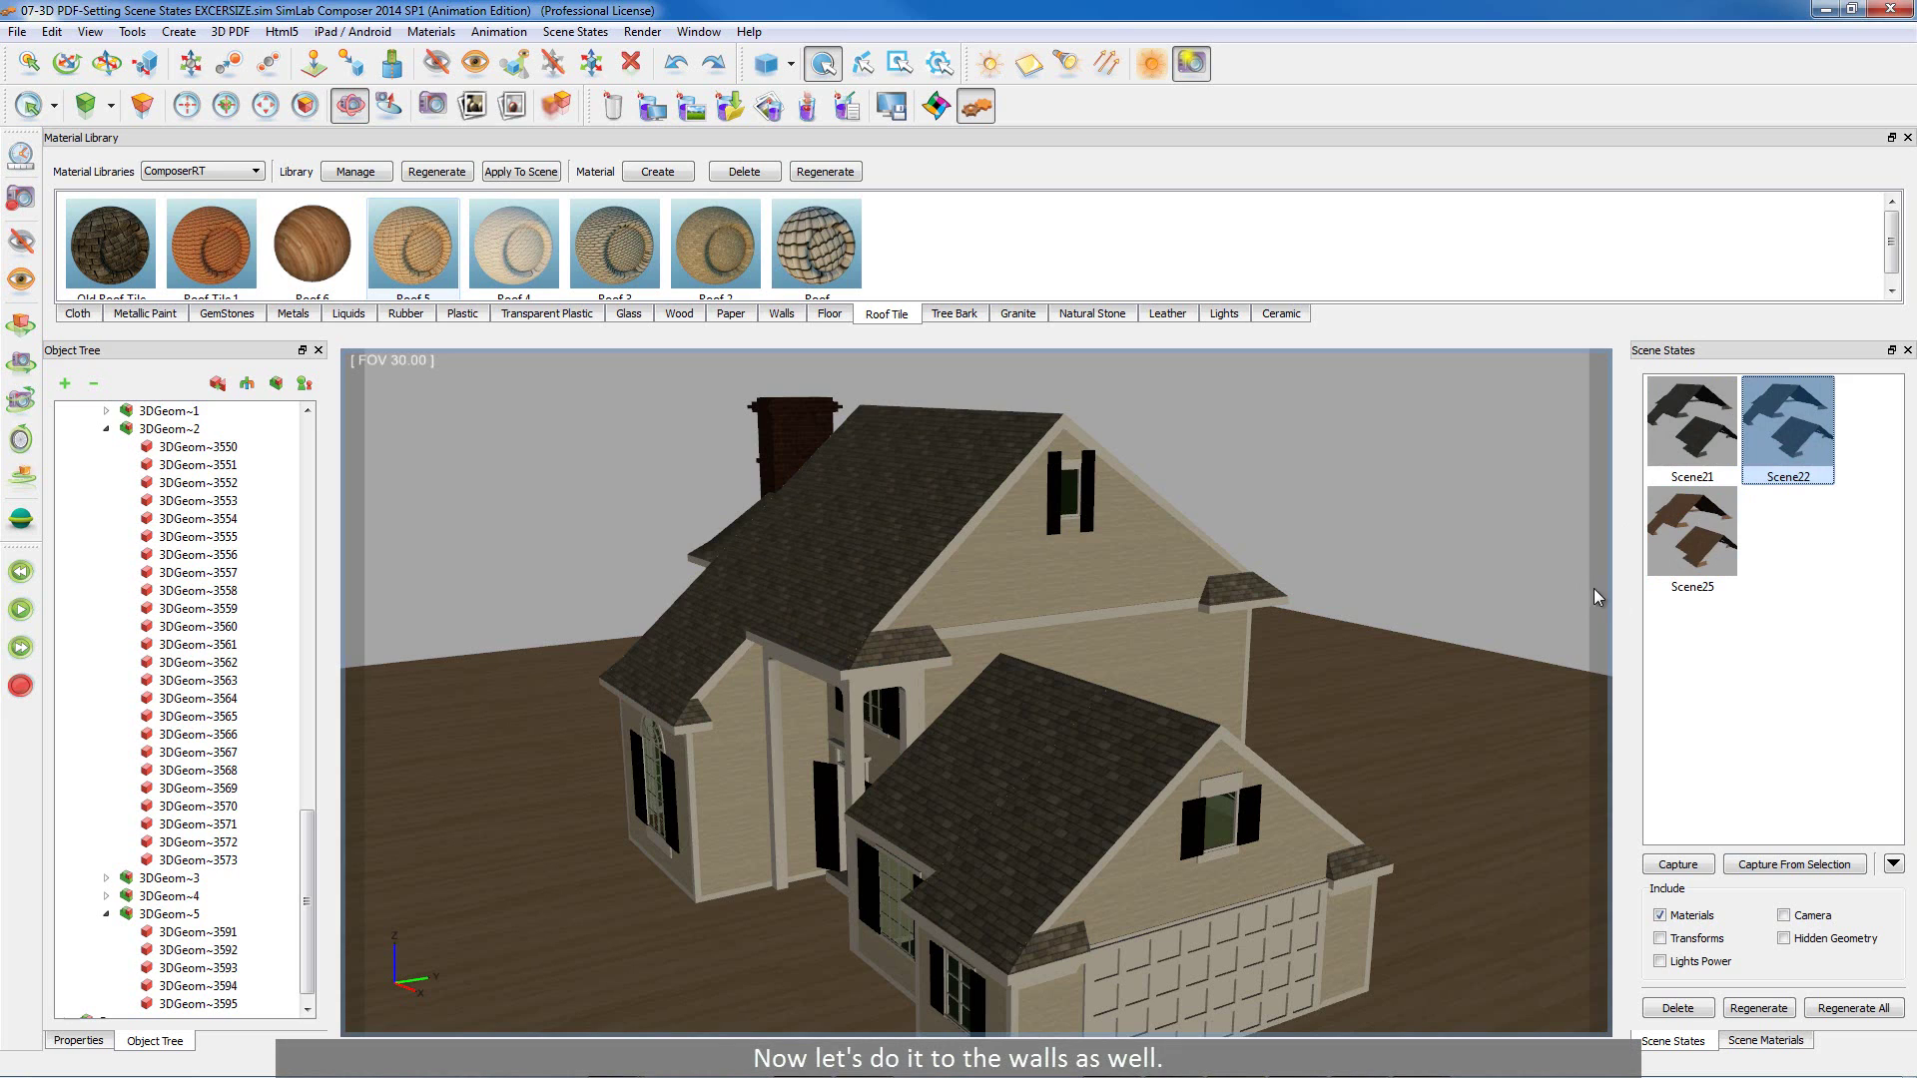
# - Select the walls and all objects sharing their beige material, then capture Scene29
pyautogui.click(1034, 585)
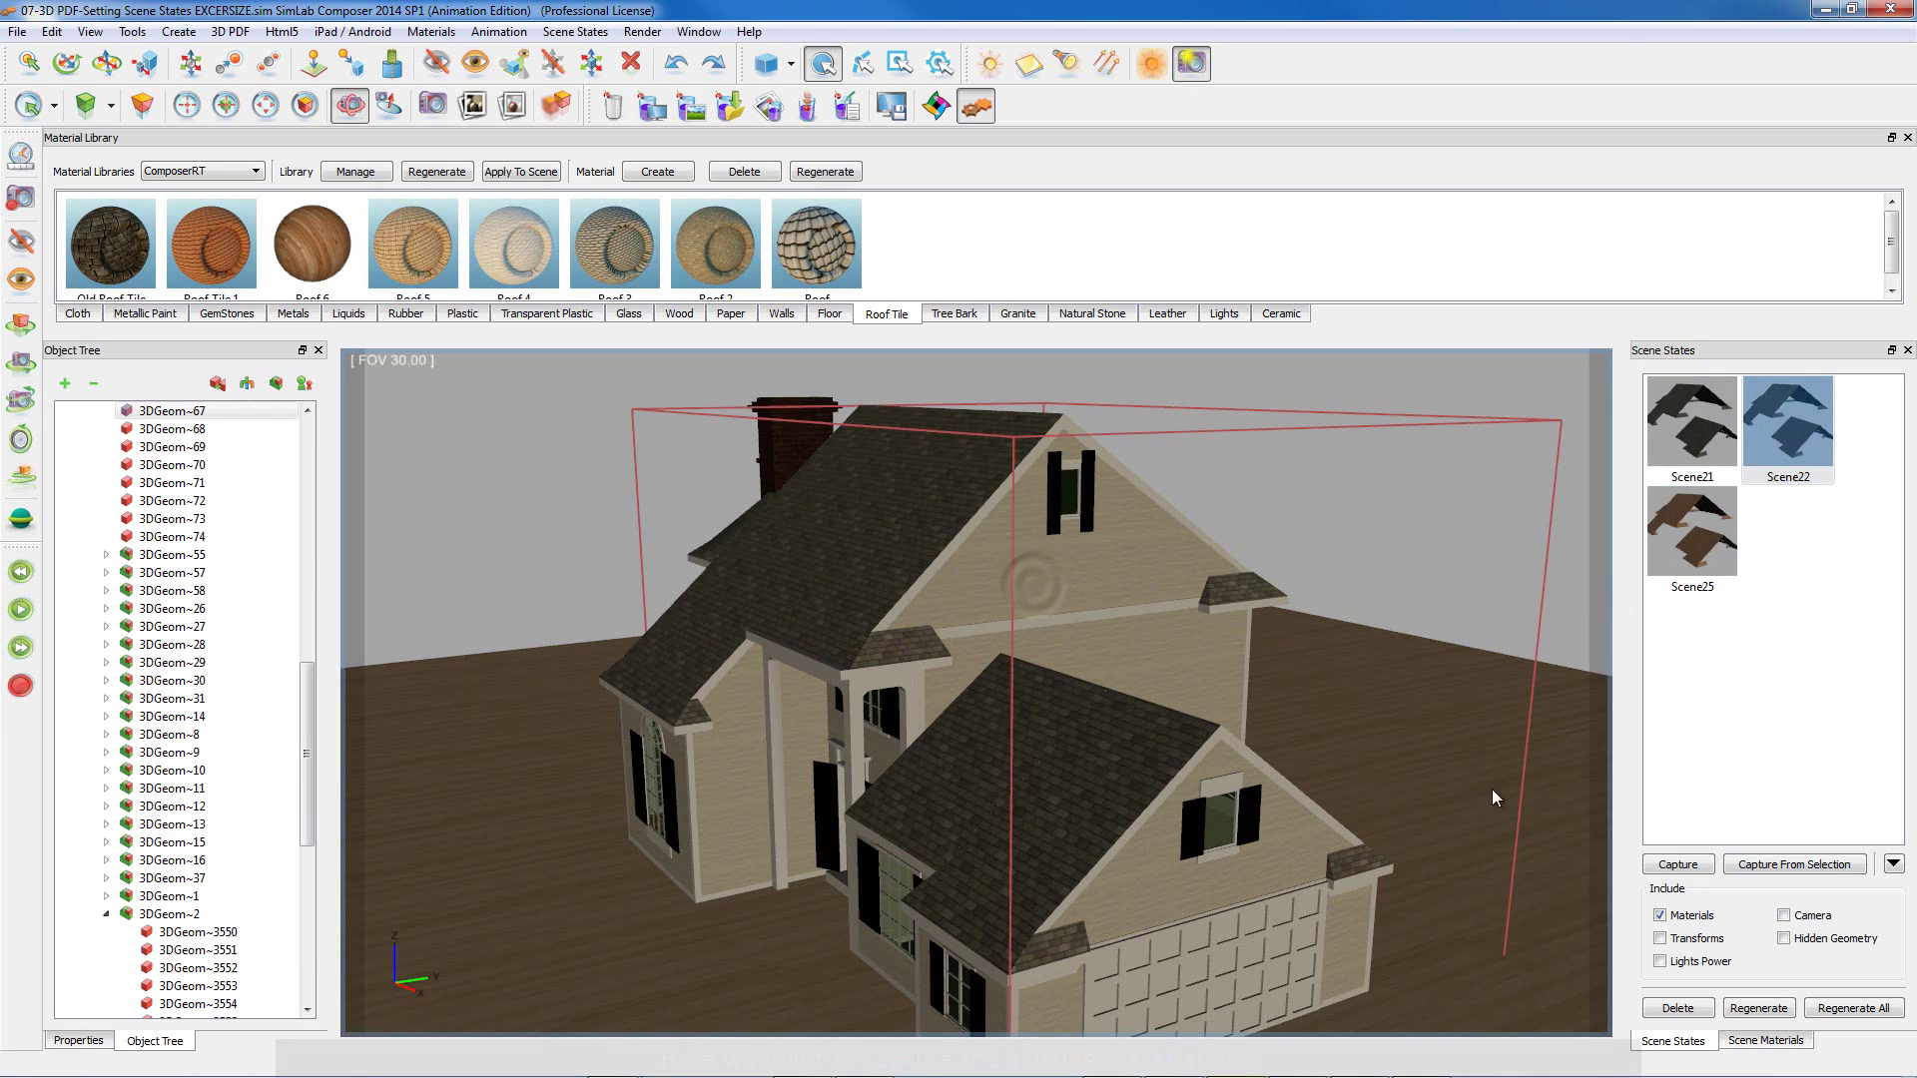
pyautogui.click(1763, 1040)
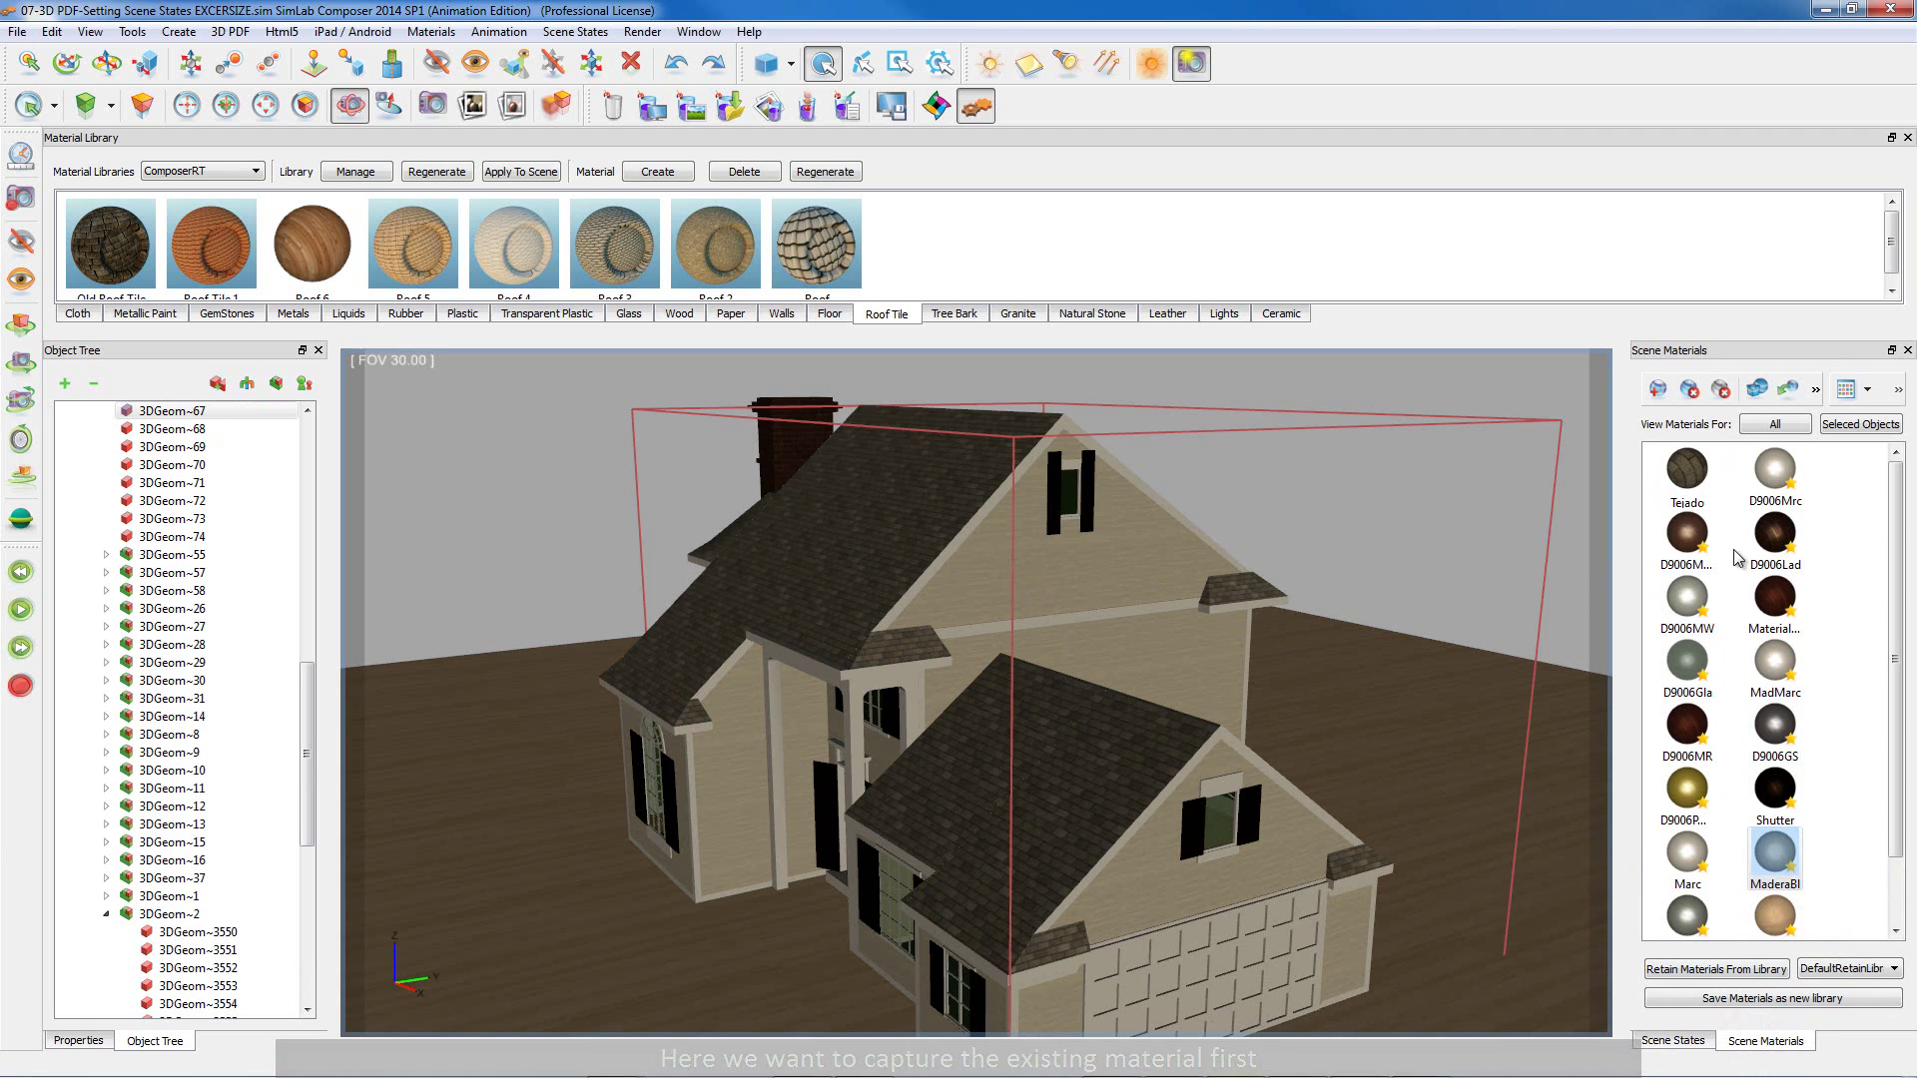
pyautogui.click(1757, 389)
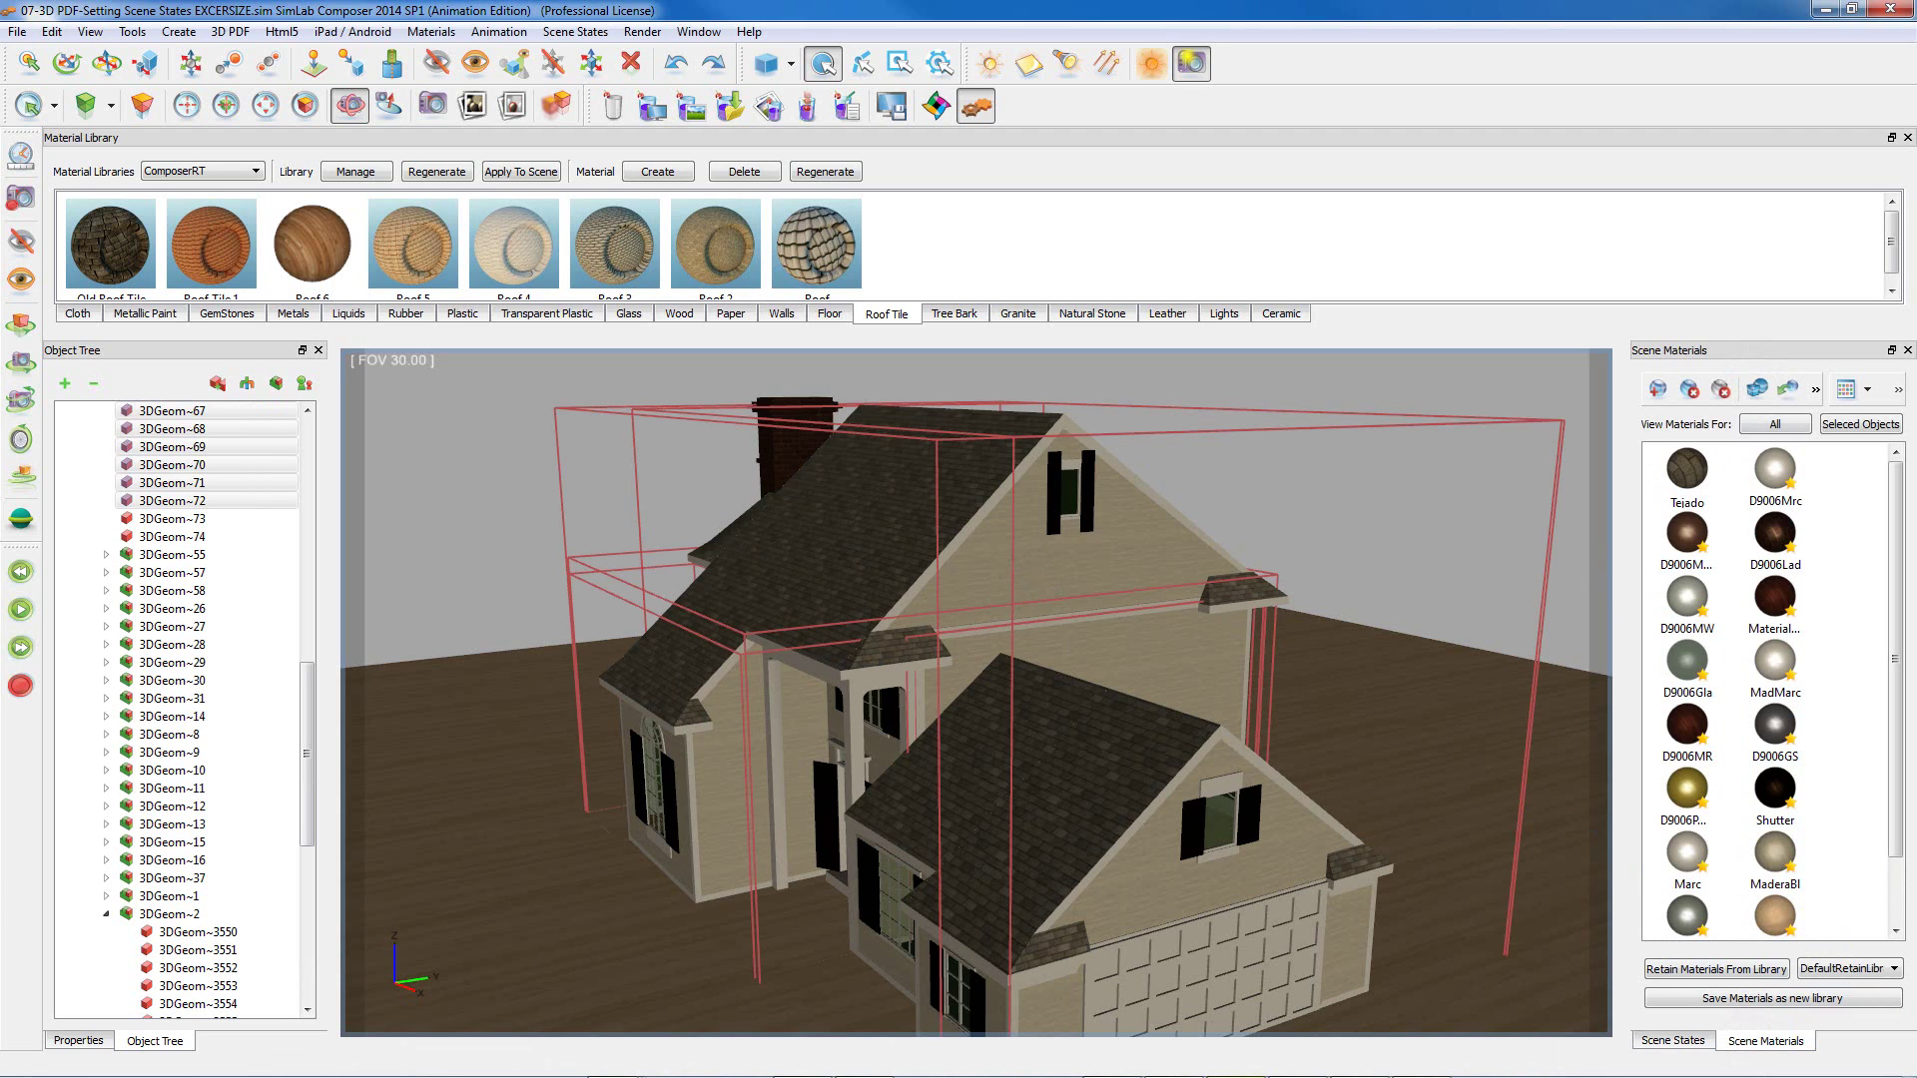
pyautogui.click(1672, 1041)
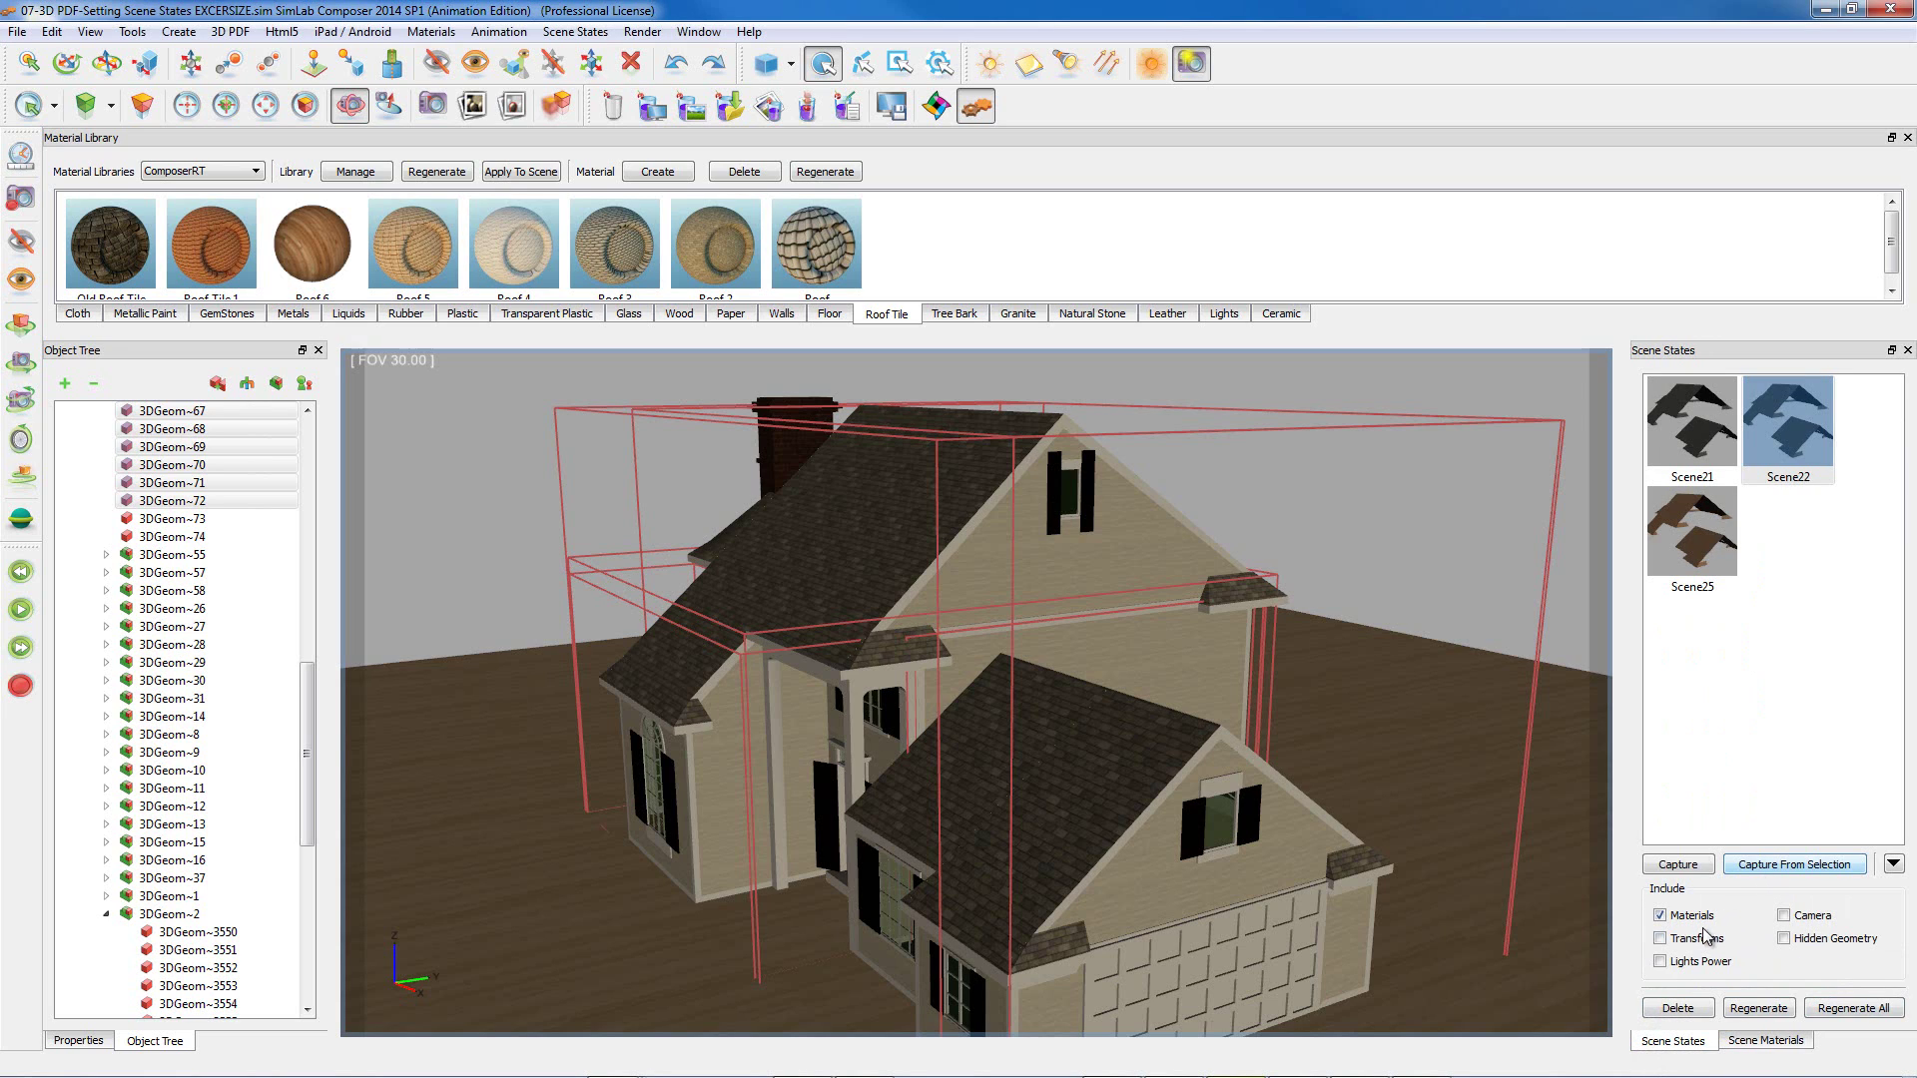
pyautogui.click(1778, 867)
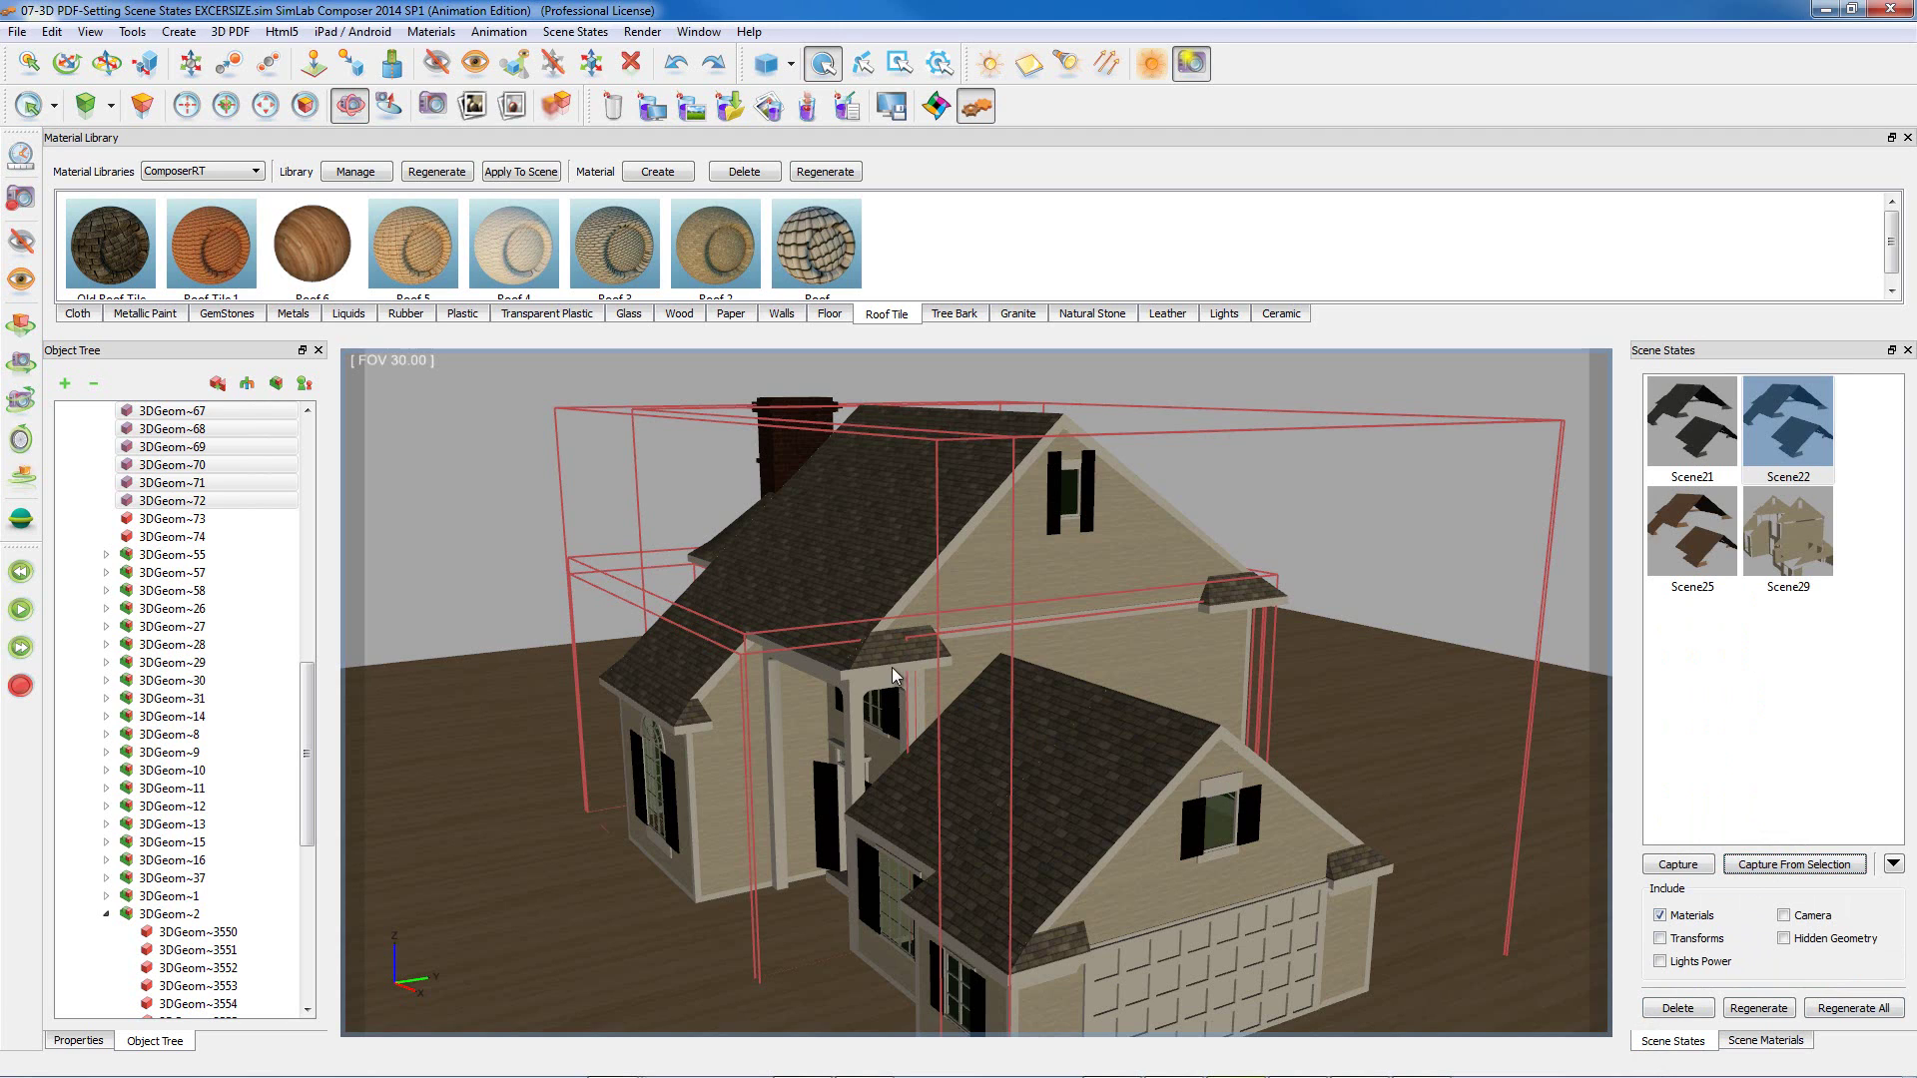
# - Put Roof 6 brick on the walls, capture it as Scene30, then drop Roof 4 on the walls
pyautogui.moveTo(315, 238); pyautogui.dragTo(728, 758)
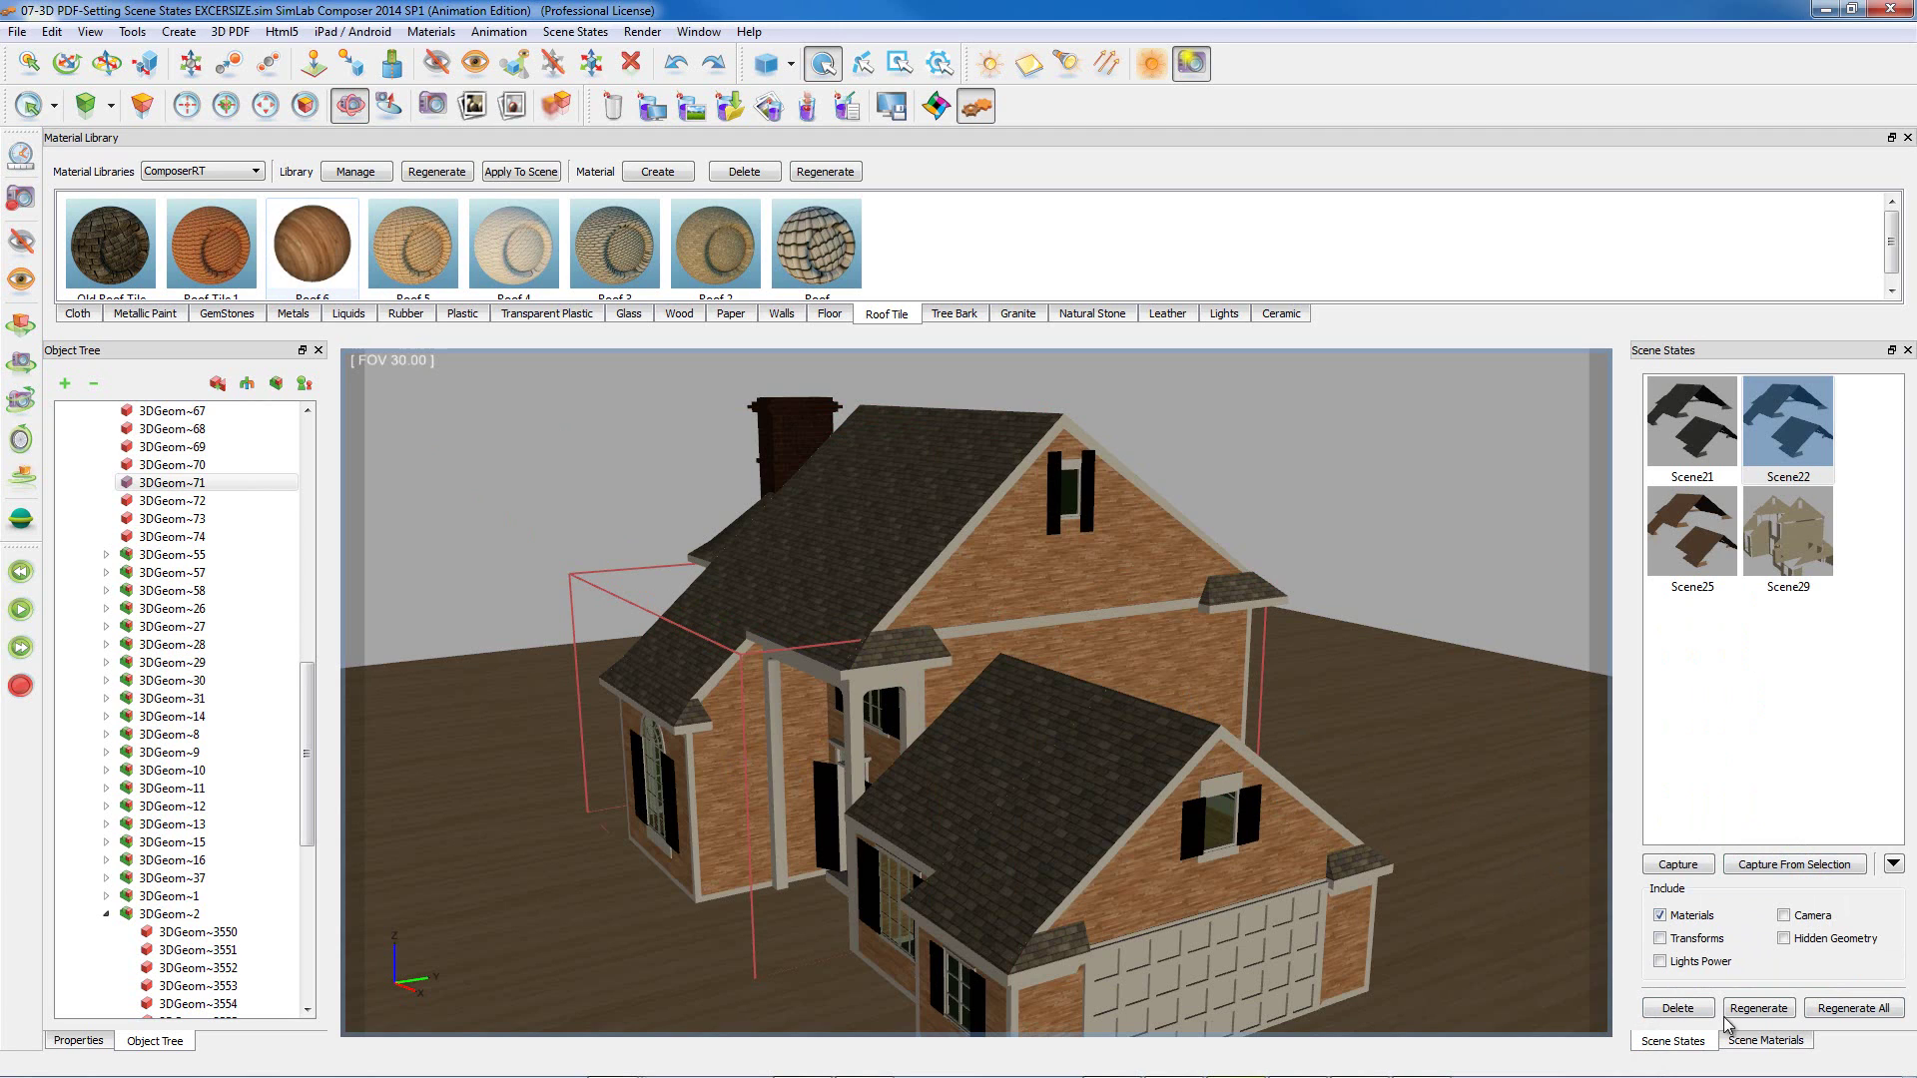
pyautogui.click(1763, 1042)
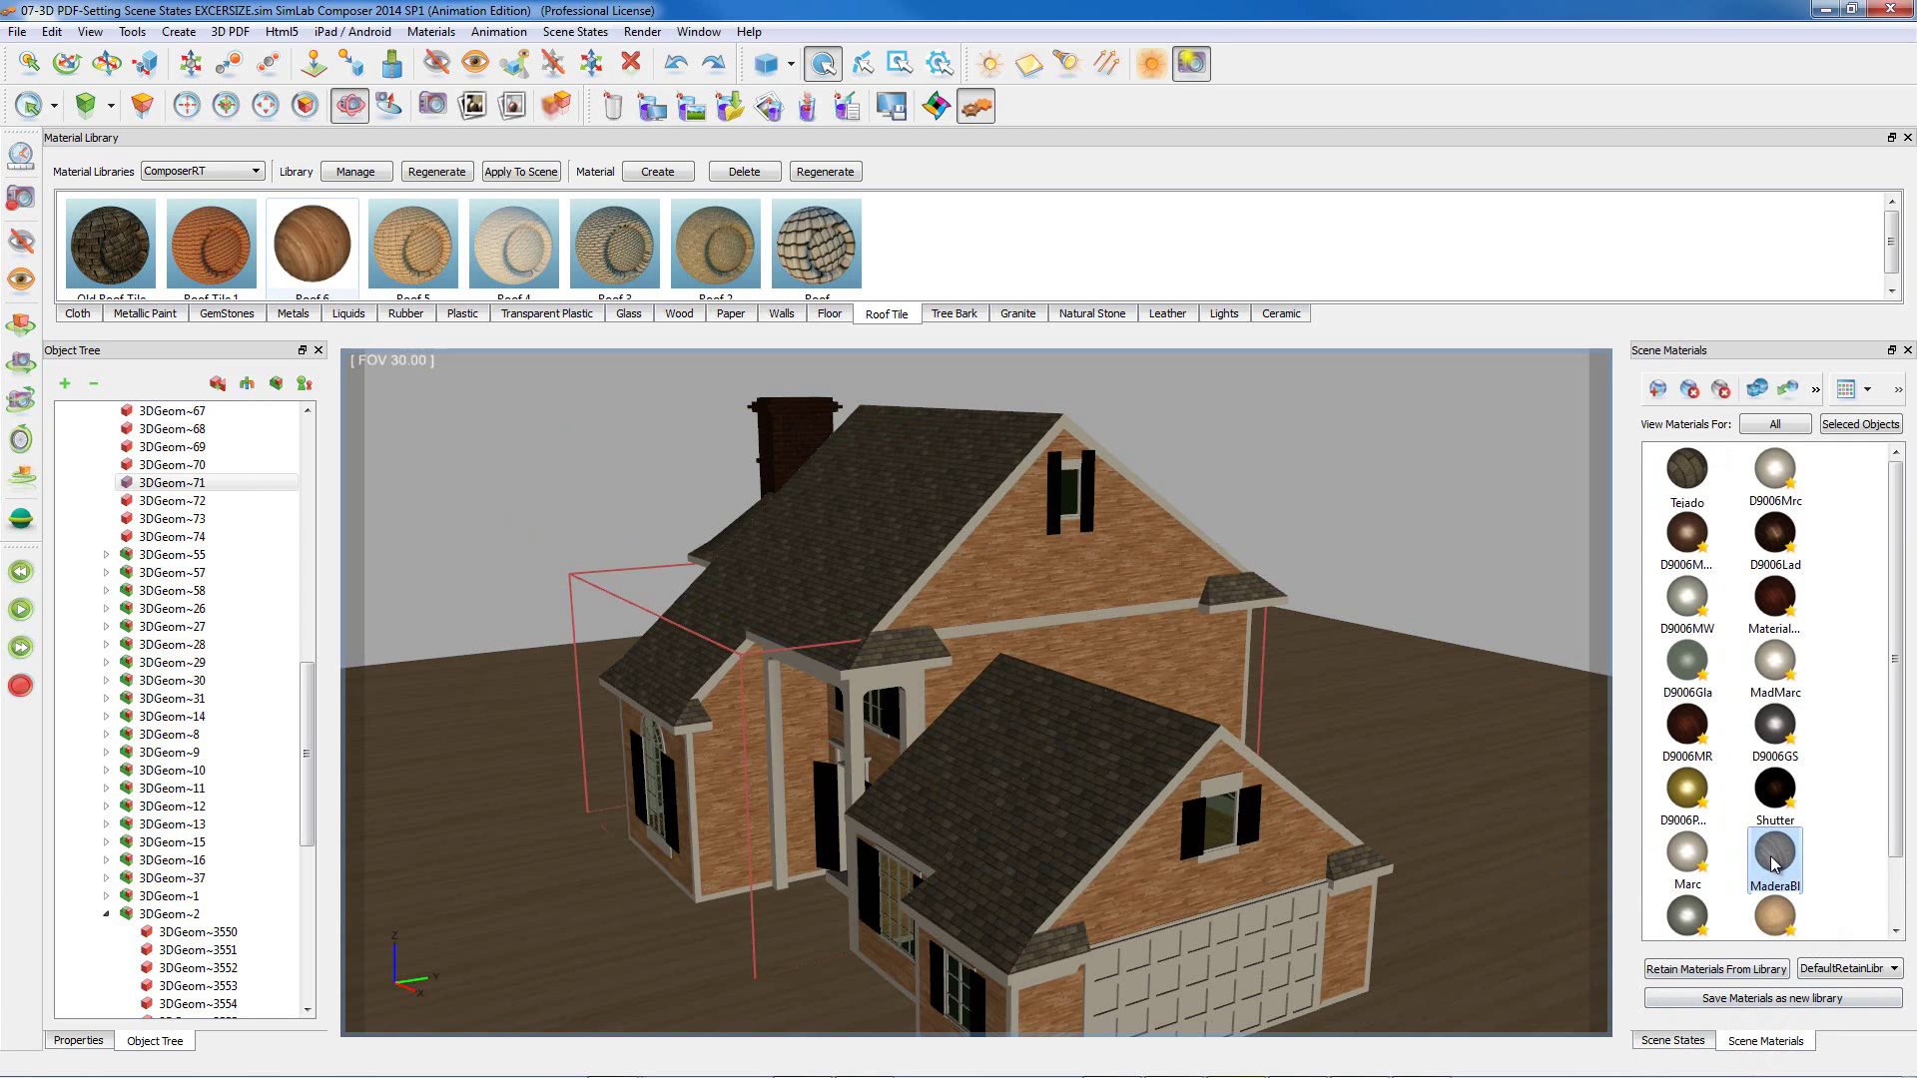
pyautogui.click(1761, 391)
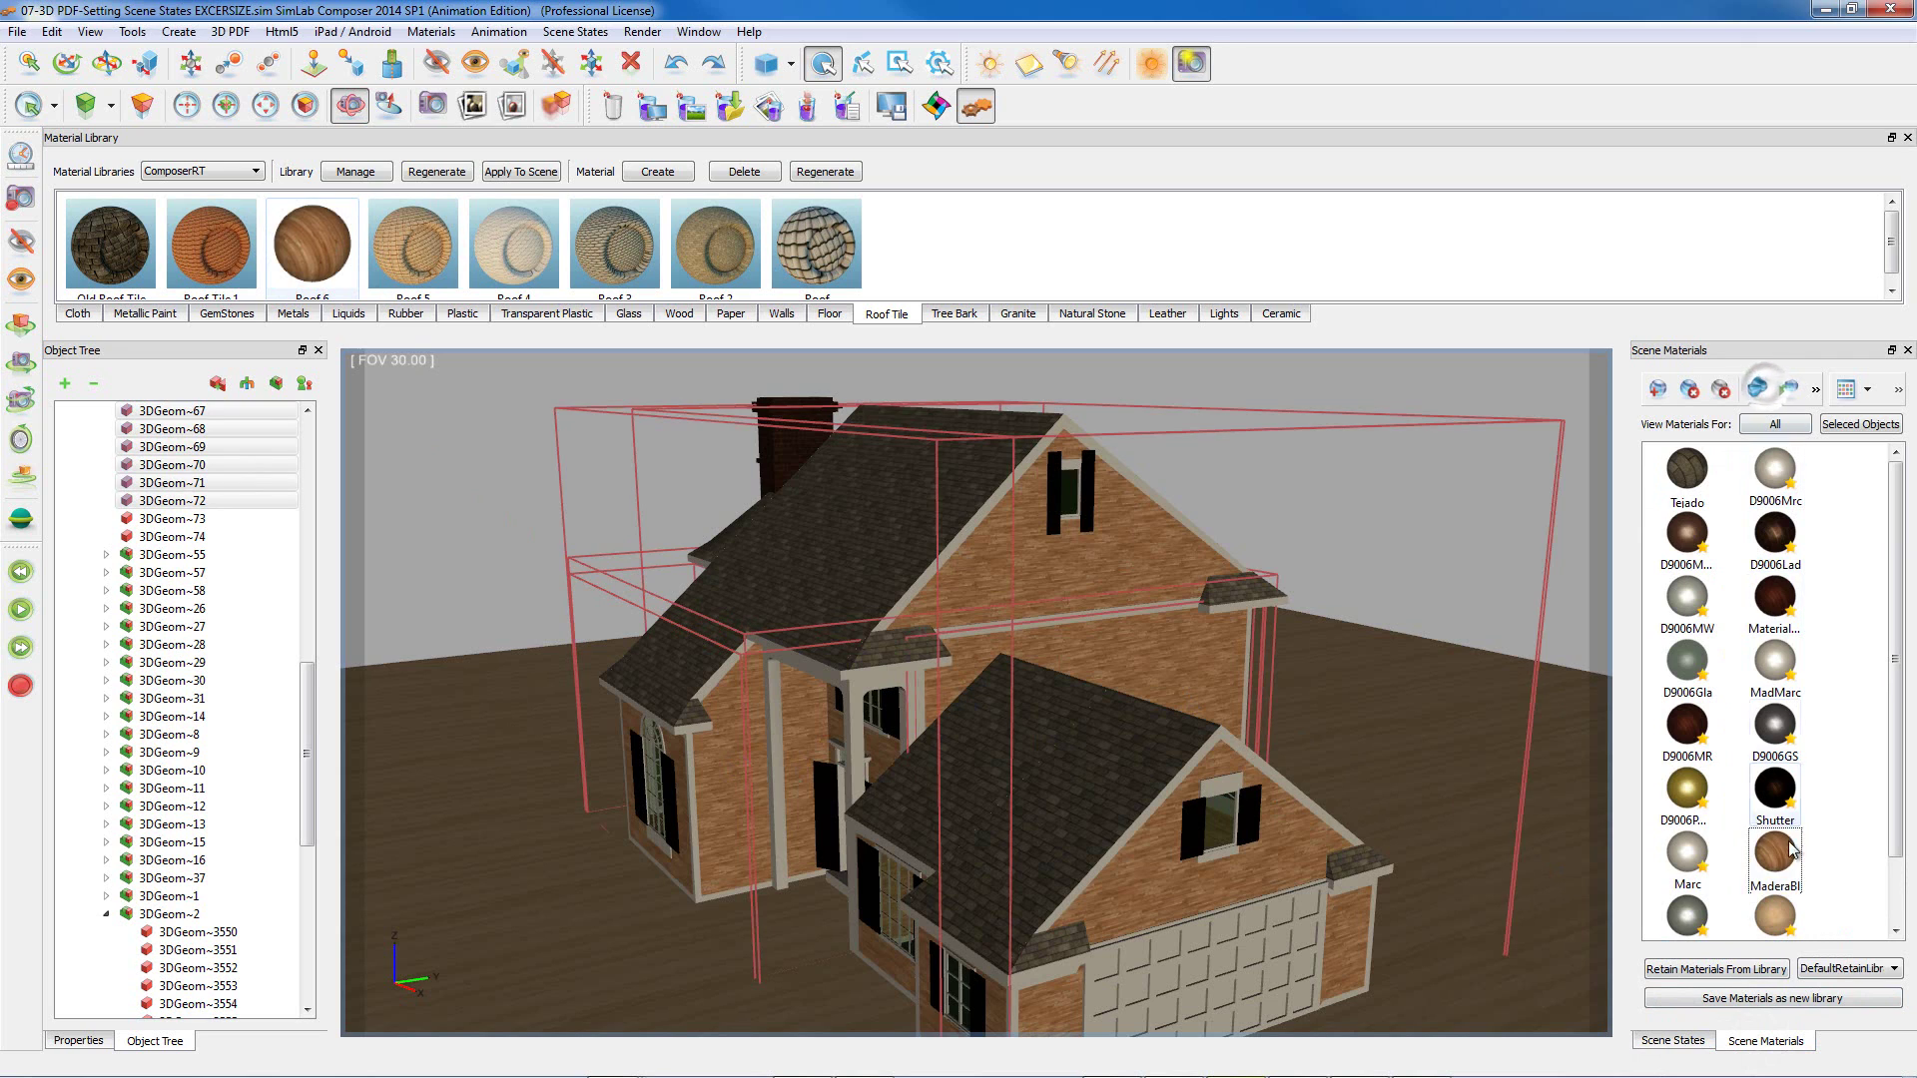
pyautogui.click(1658, 1042)
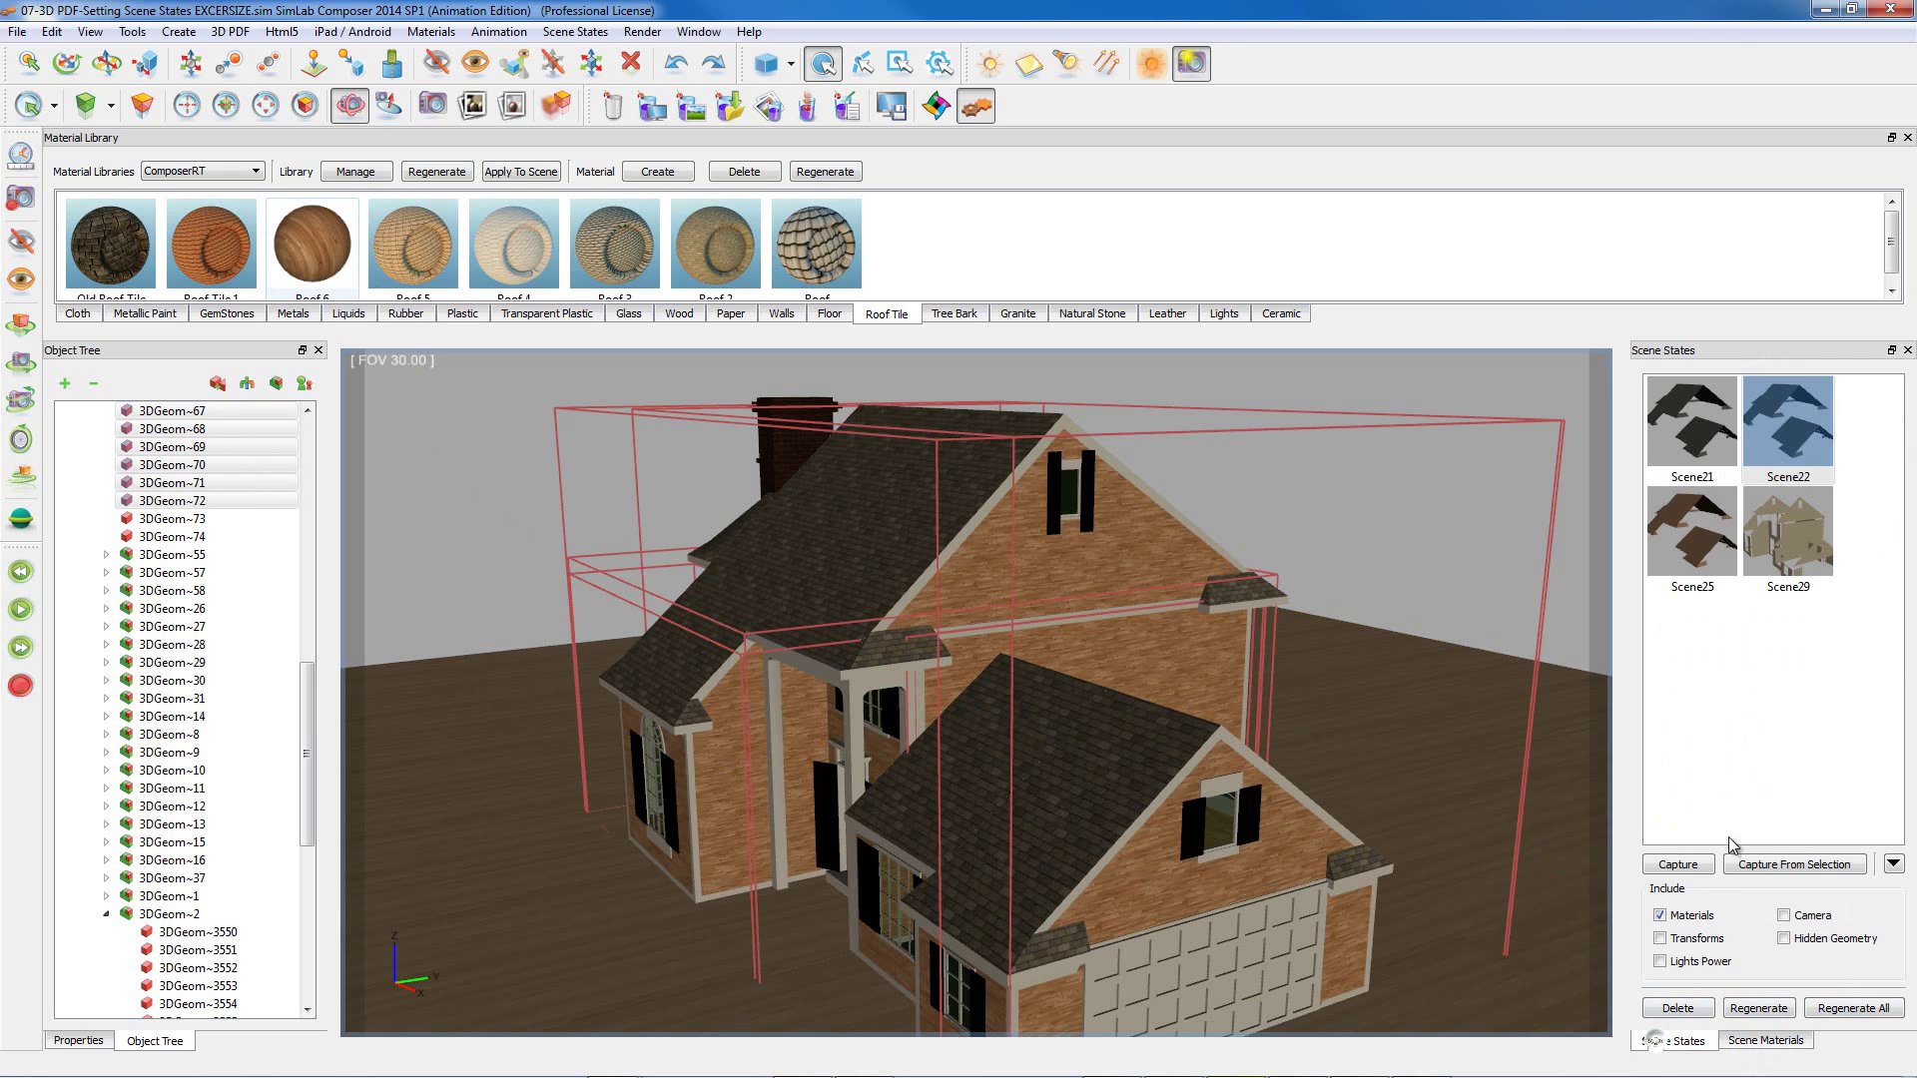
pyautogui.click(1794, 872)
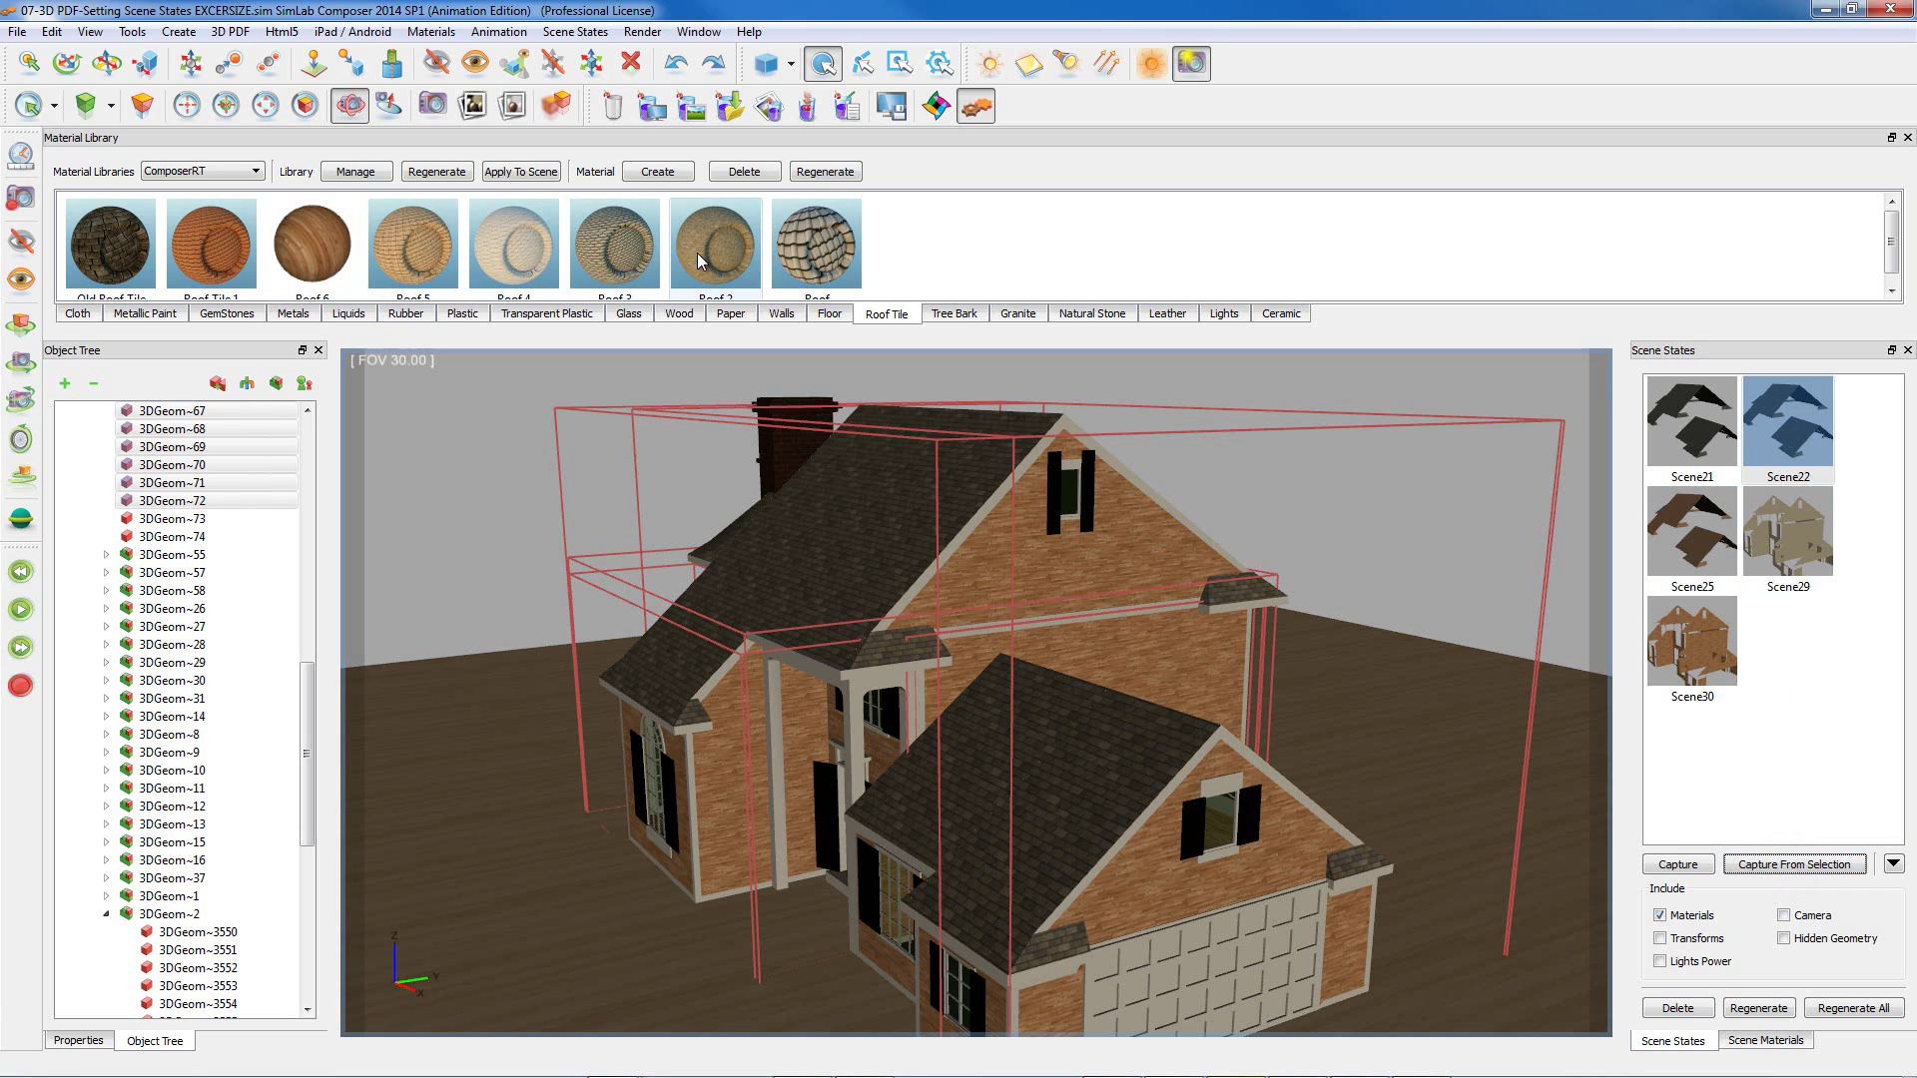
pyautogui.moveTo(514, 245); pyautogui.dragTo(722, 782)
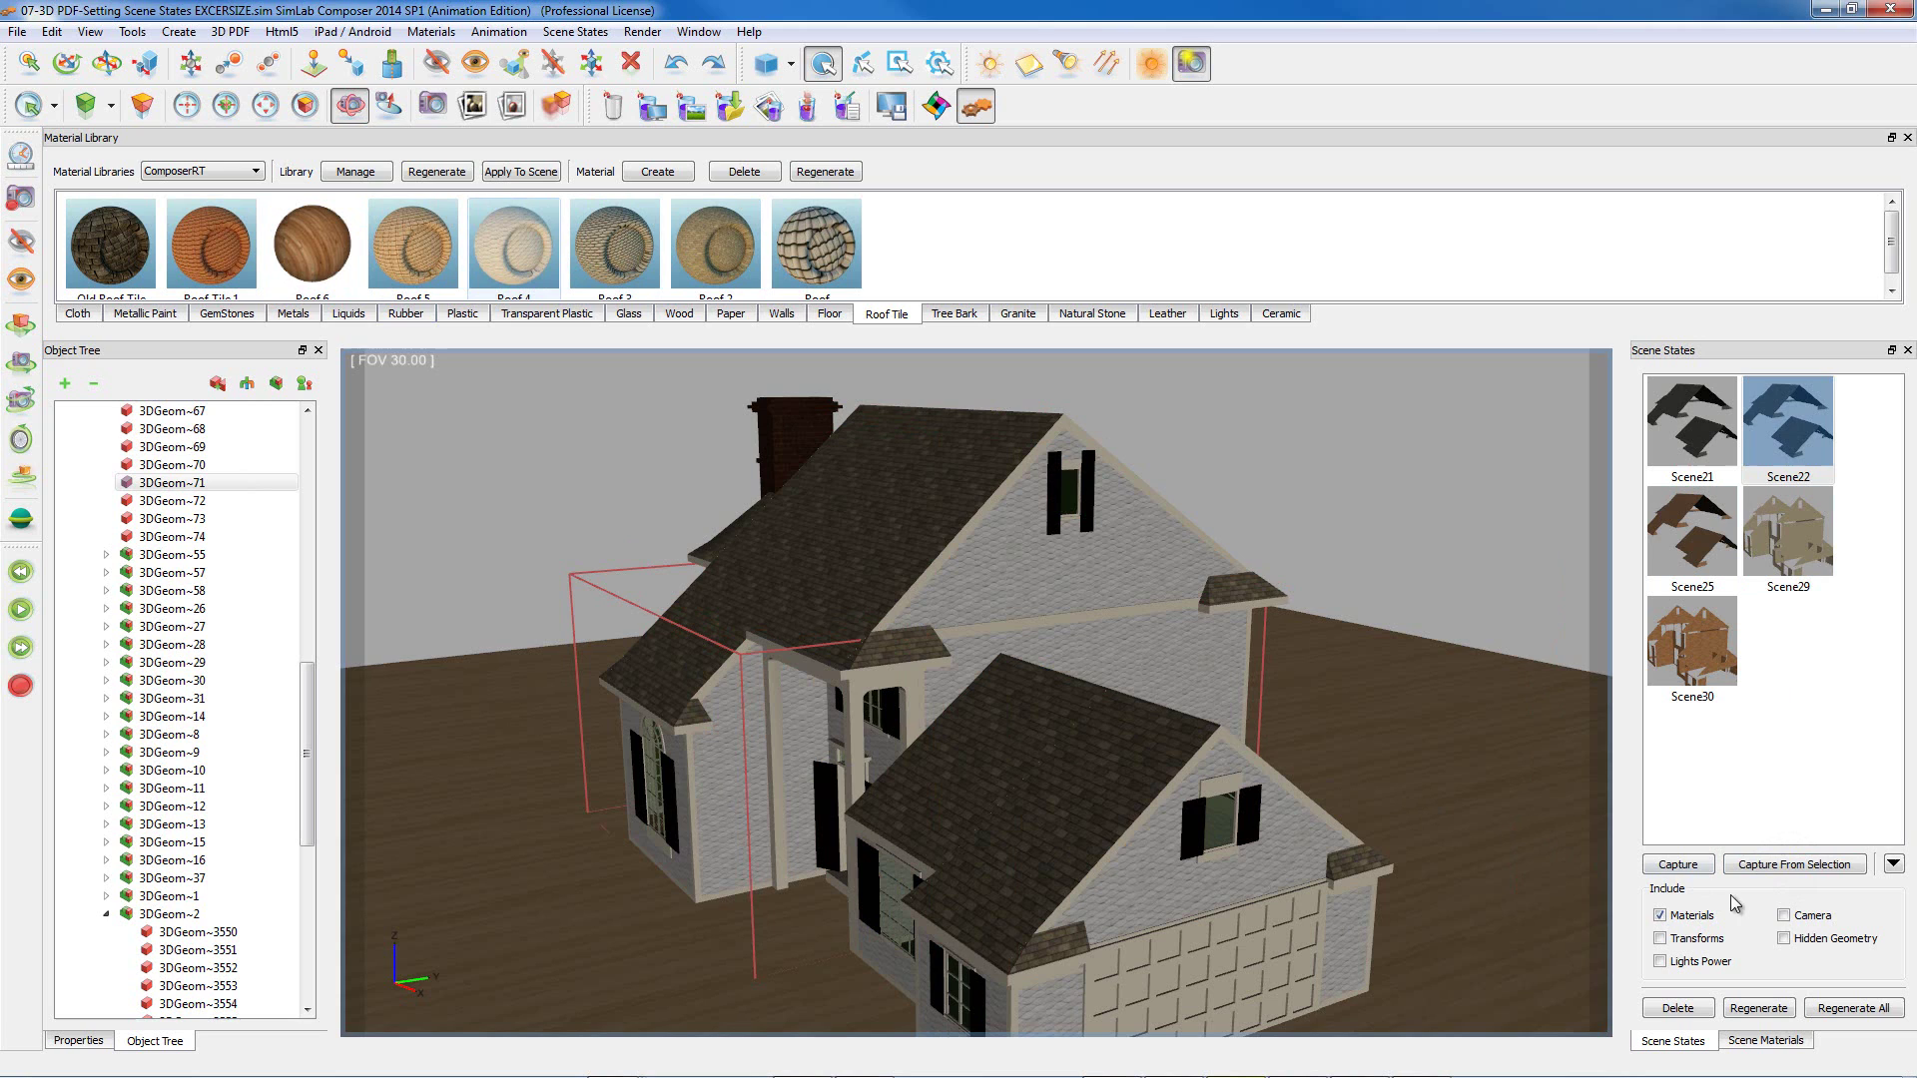
# - Reselect the pale Roof 4 walls by material and capture them as Scene31
pyautogui.click(1766, 1040)
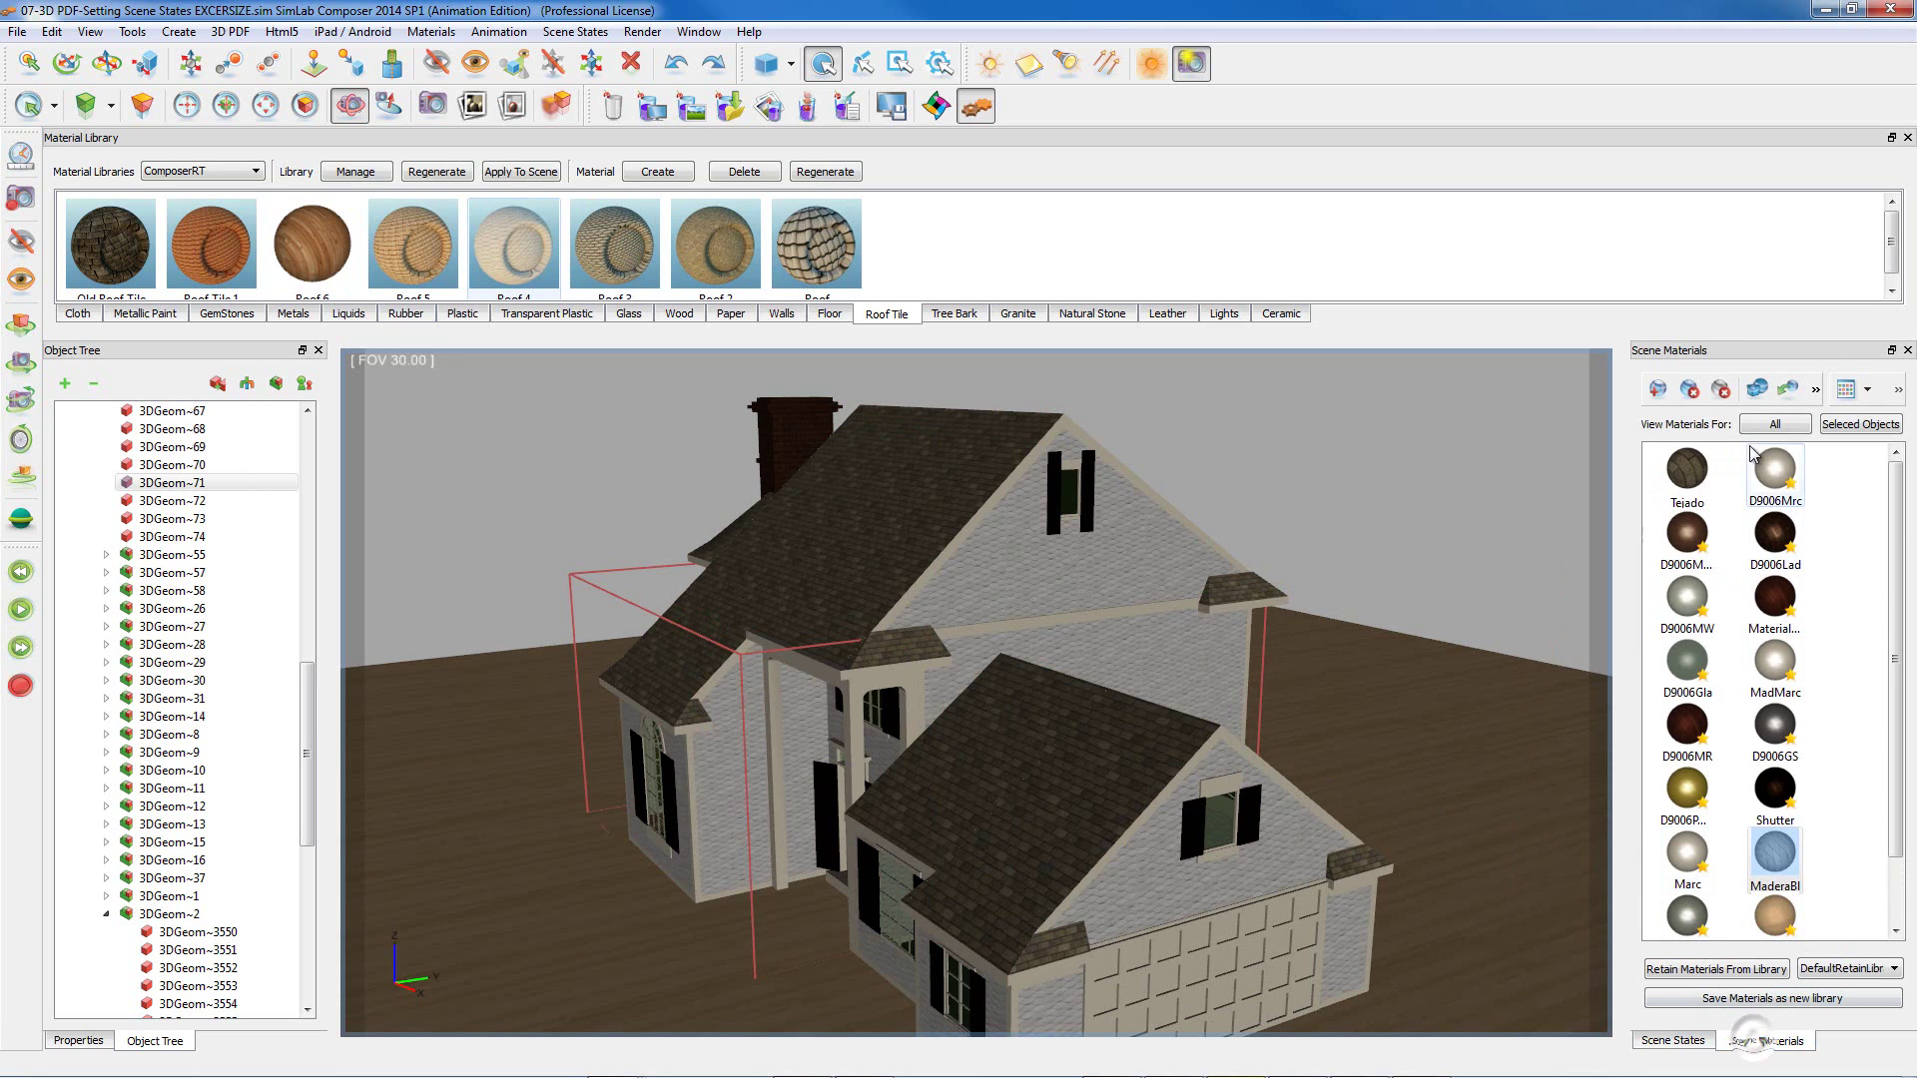
pyautogui.click(1755, 389)
pyautogui.click(1674, 1040)
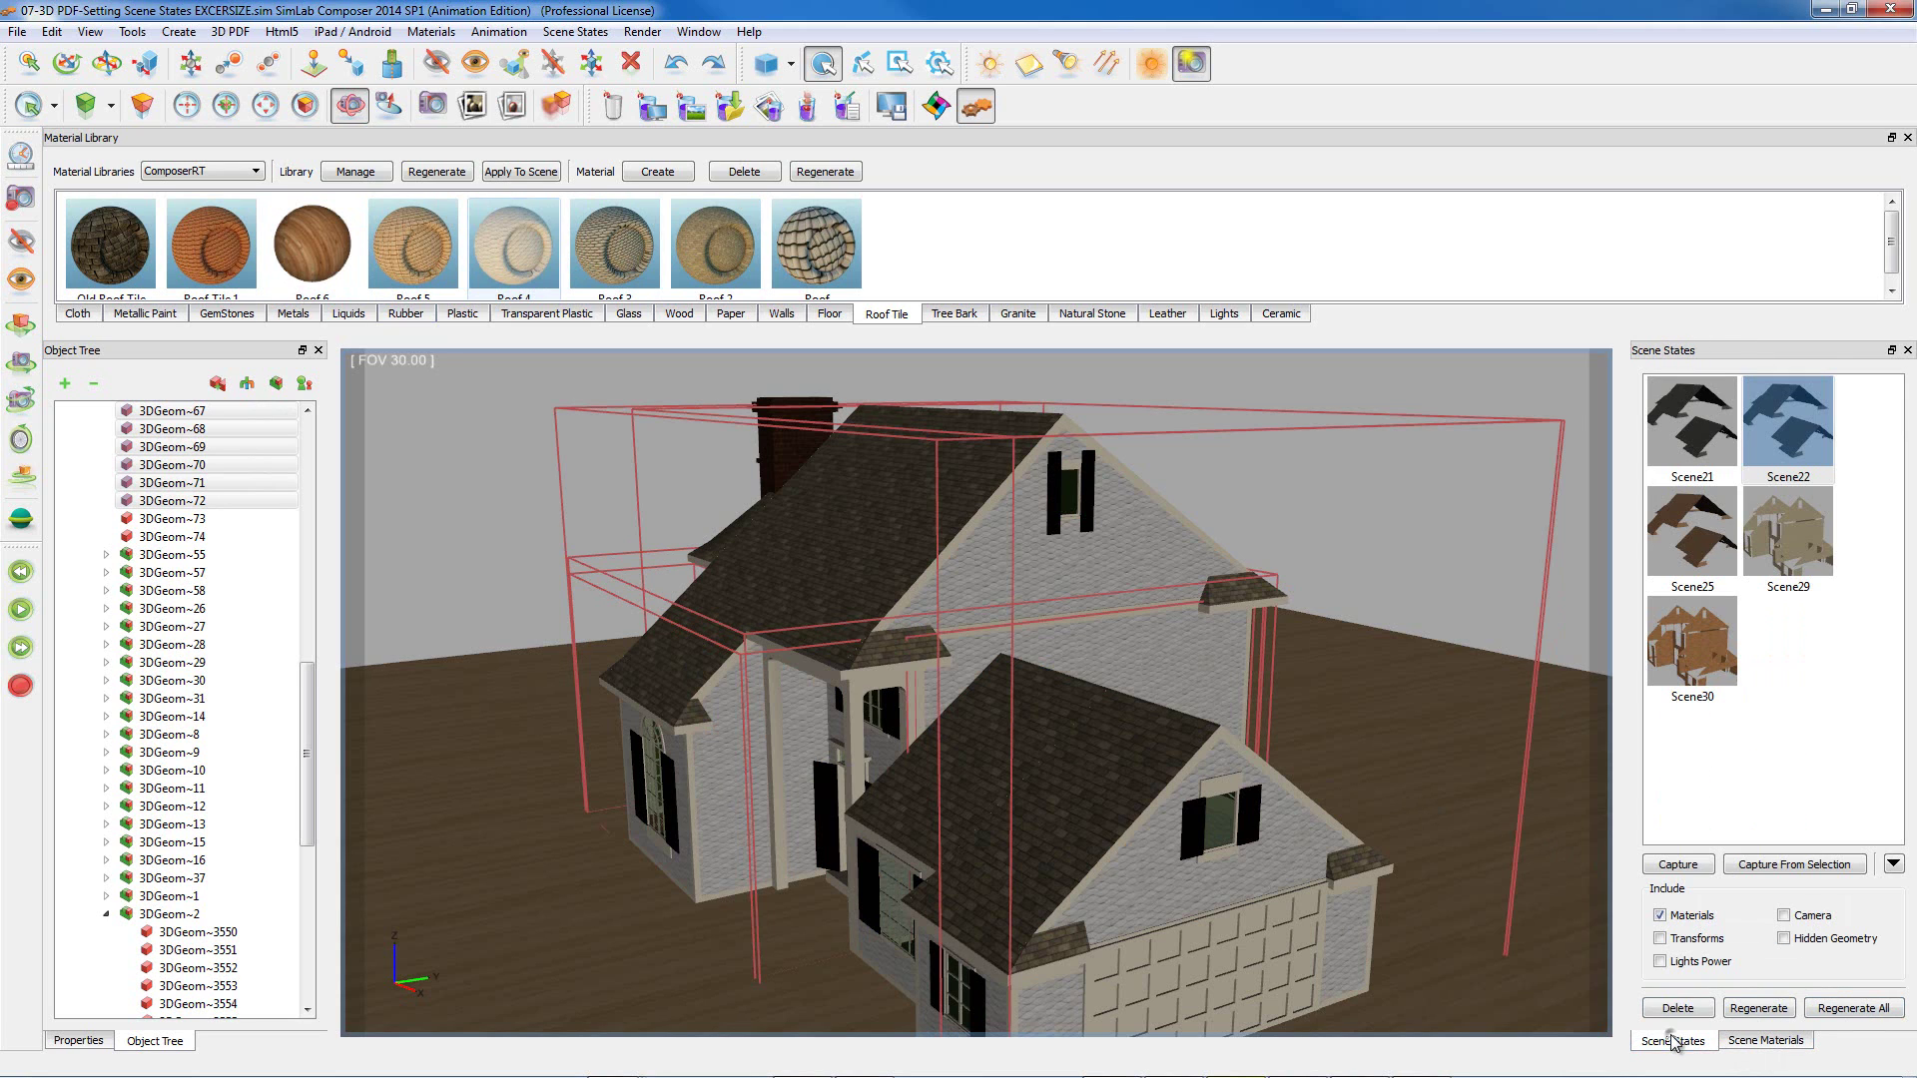
pyautogui.click(1776, 865)
# - Apply Scene29, Scene21, Scene25 and Scene30, ending with brown roof and brick walls
pyautogui.click(1788, 534)
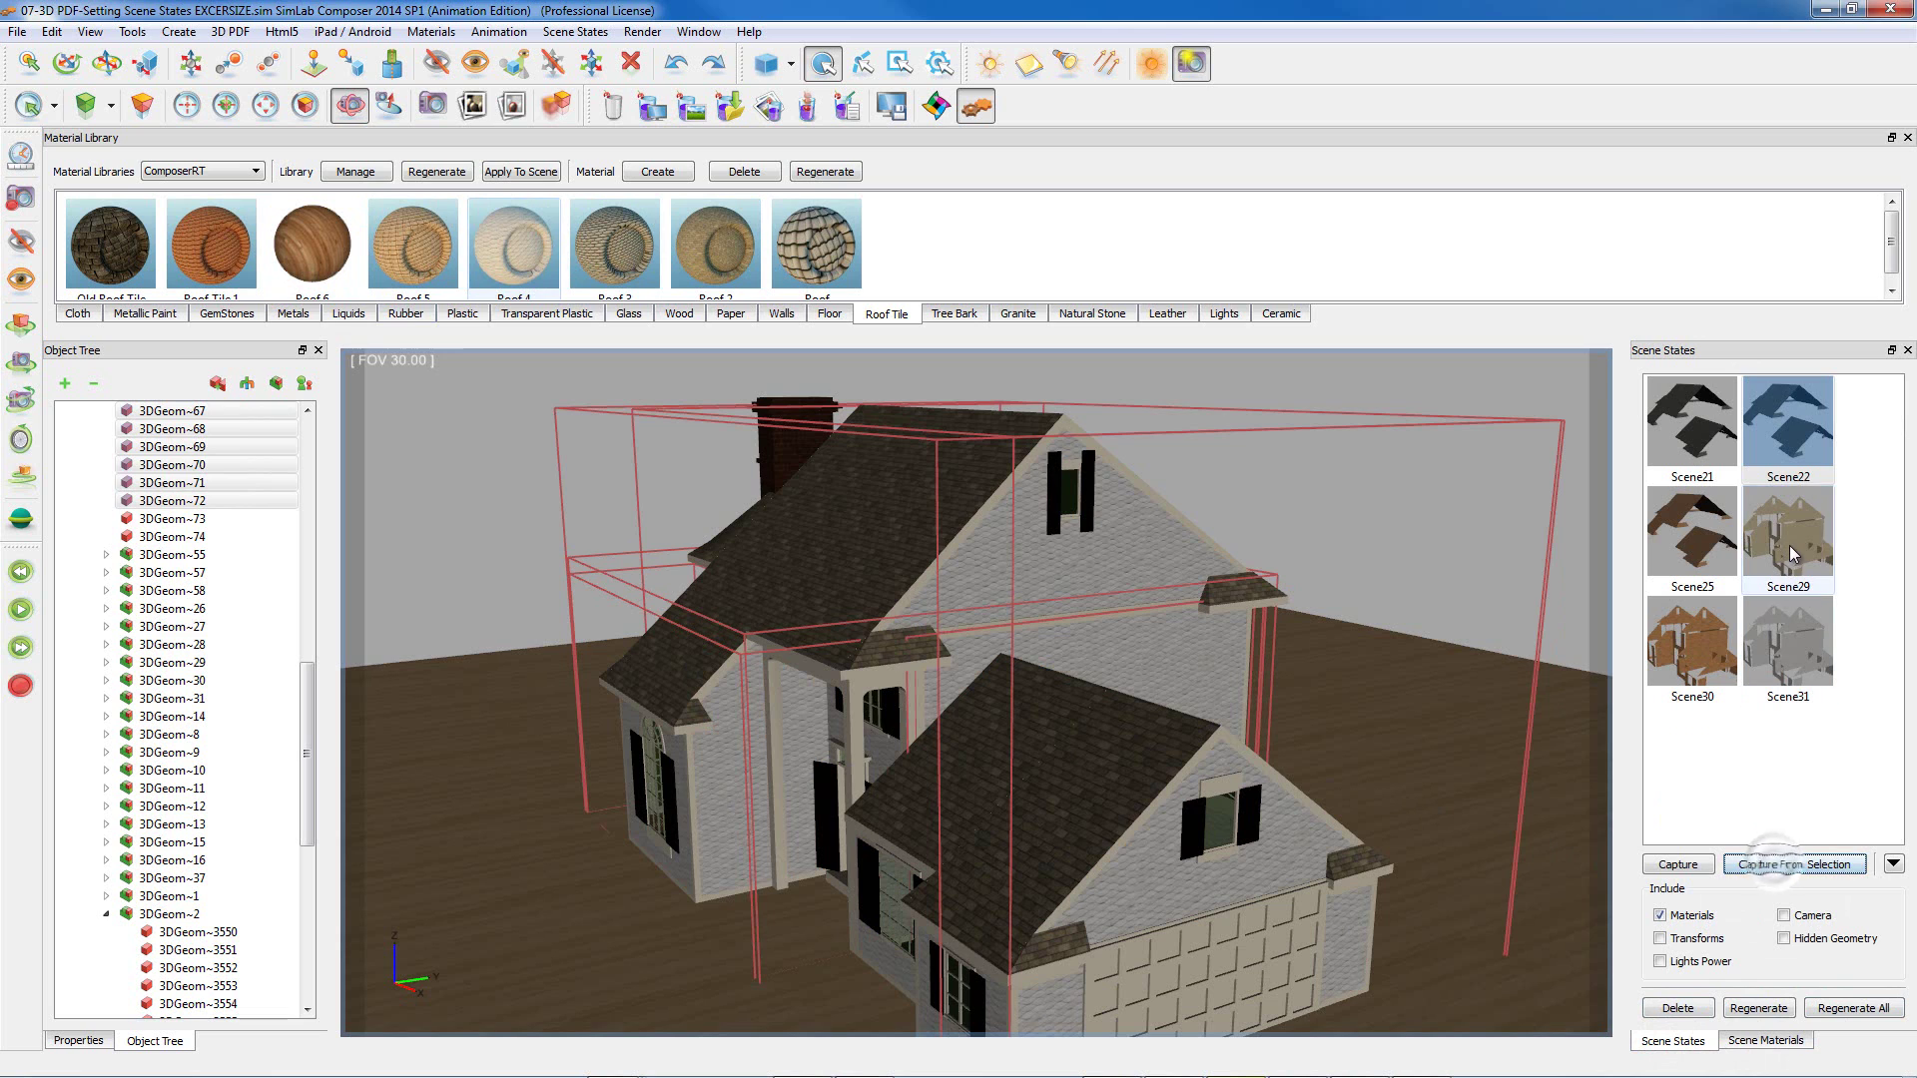
pyautogui.click(1655, 440)
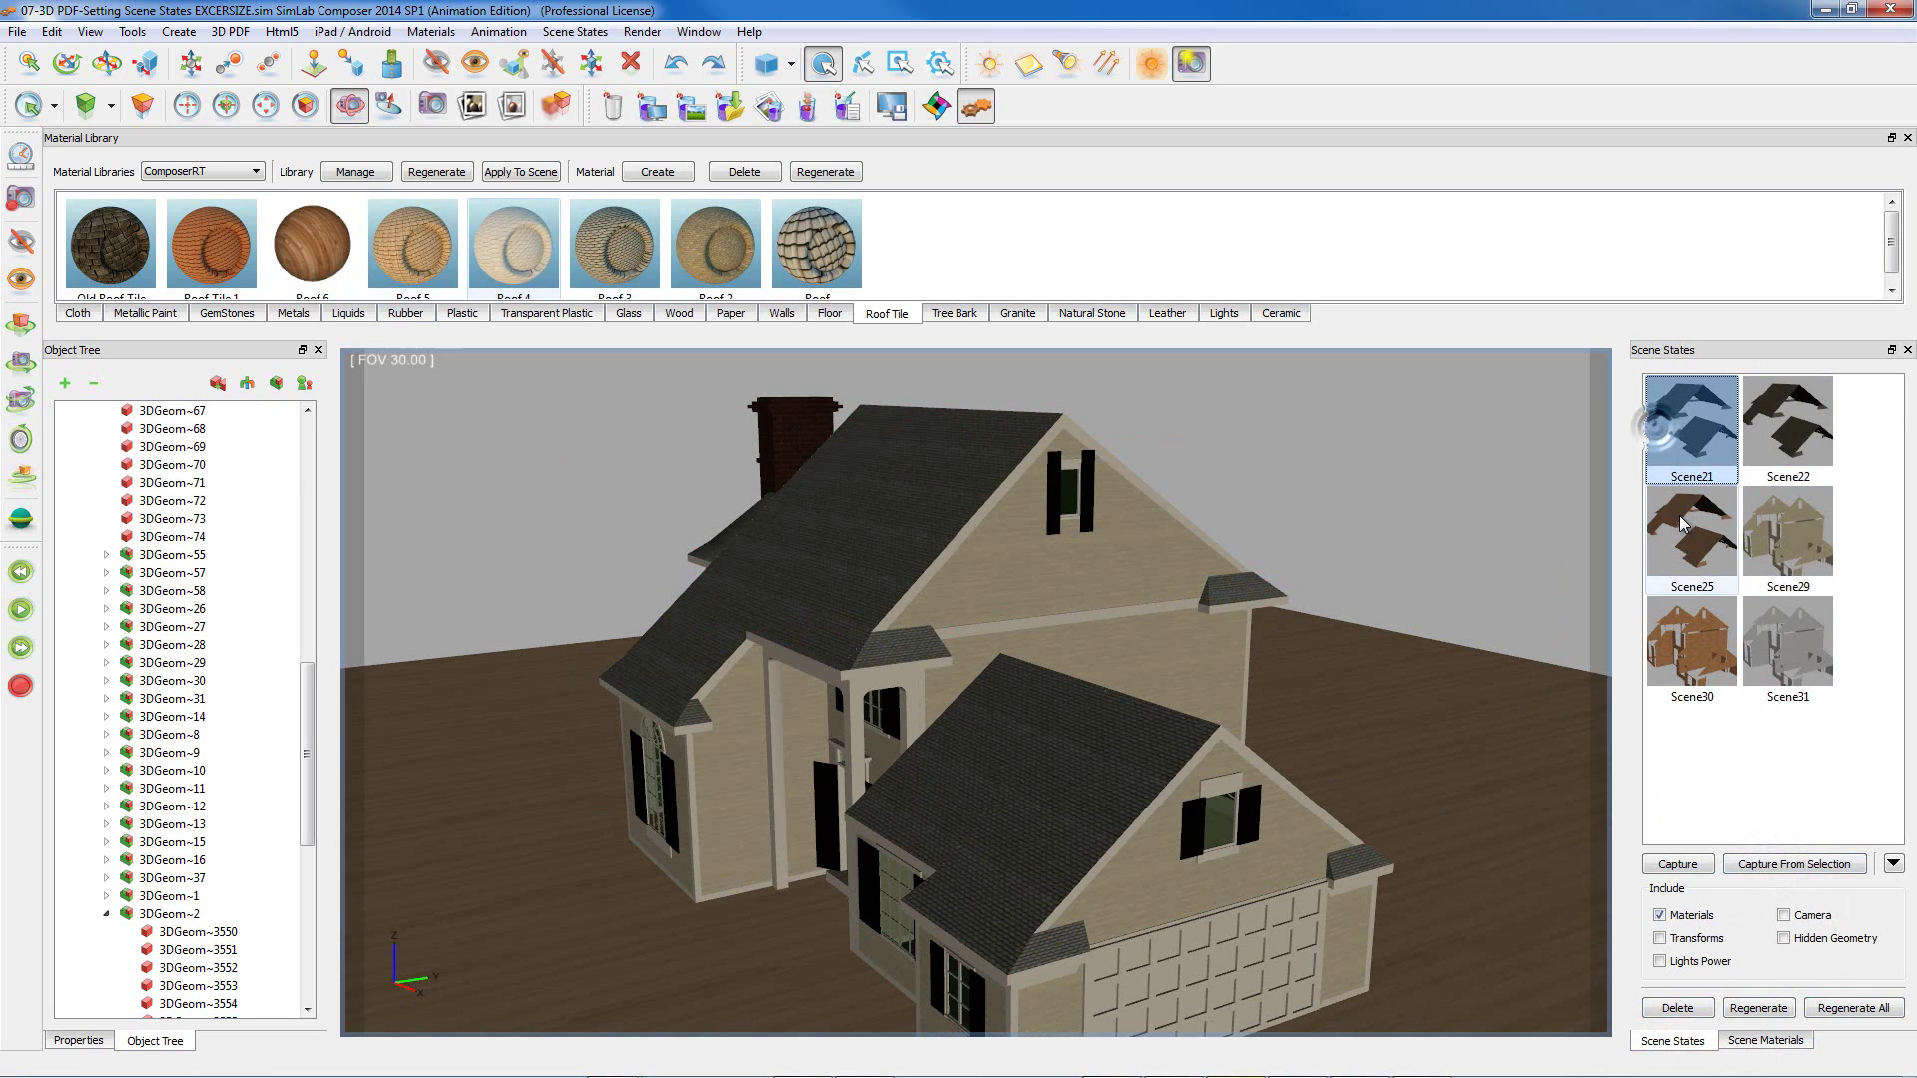
pyautogui.click(1684, 524)
pyautogui.click(1690, 664)
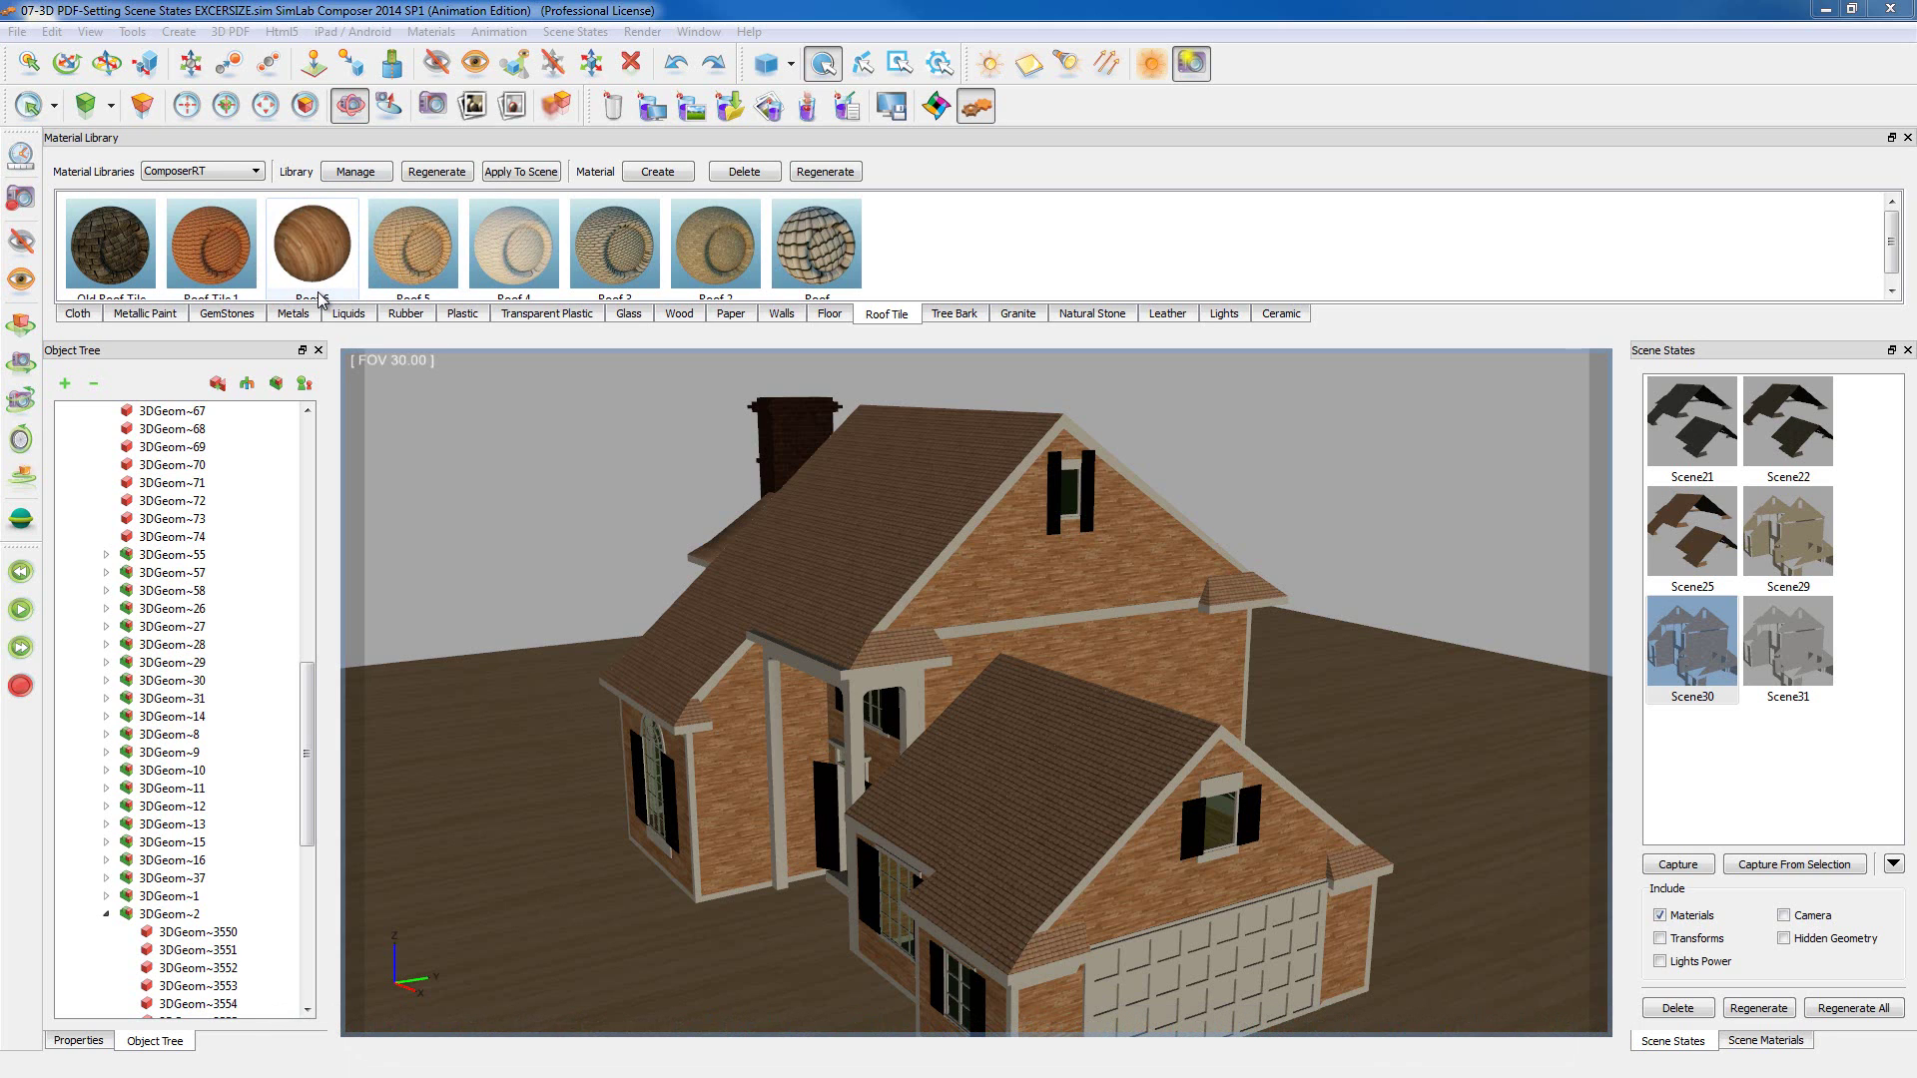
# - Regenerate the Roof 6 material's preview image in the Material Library, confirming with Yes
pyautogui.click(316, 266)
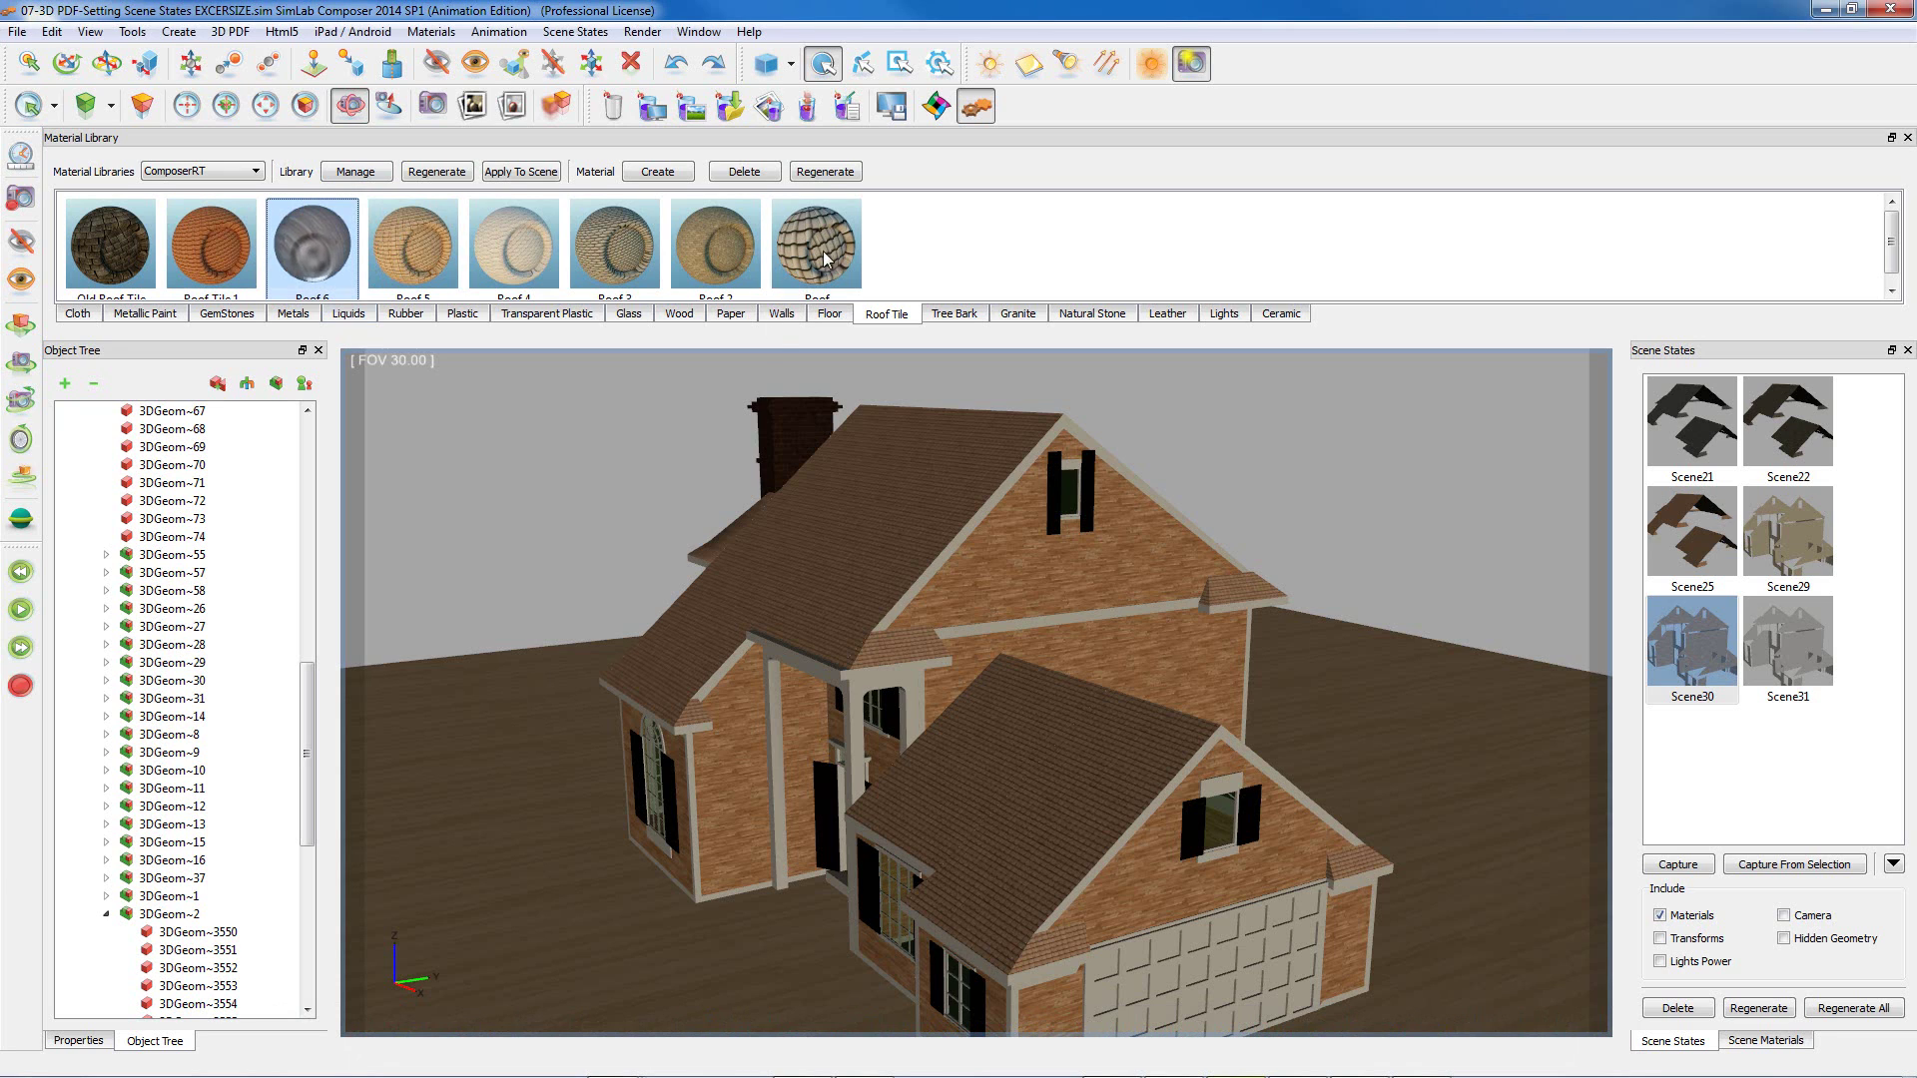
pyautogui.click(822, 174)
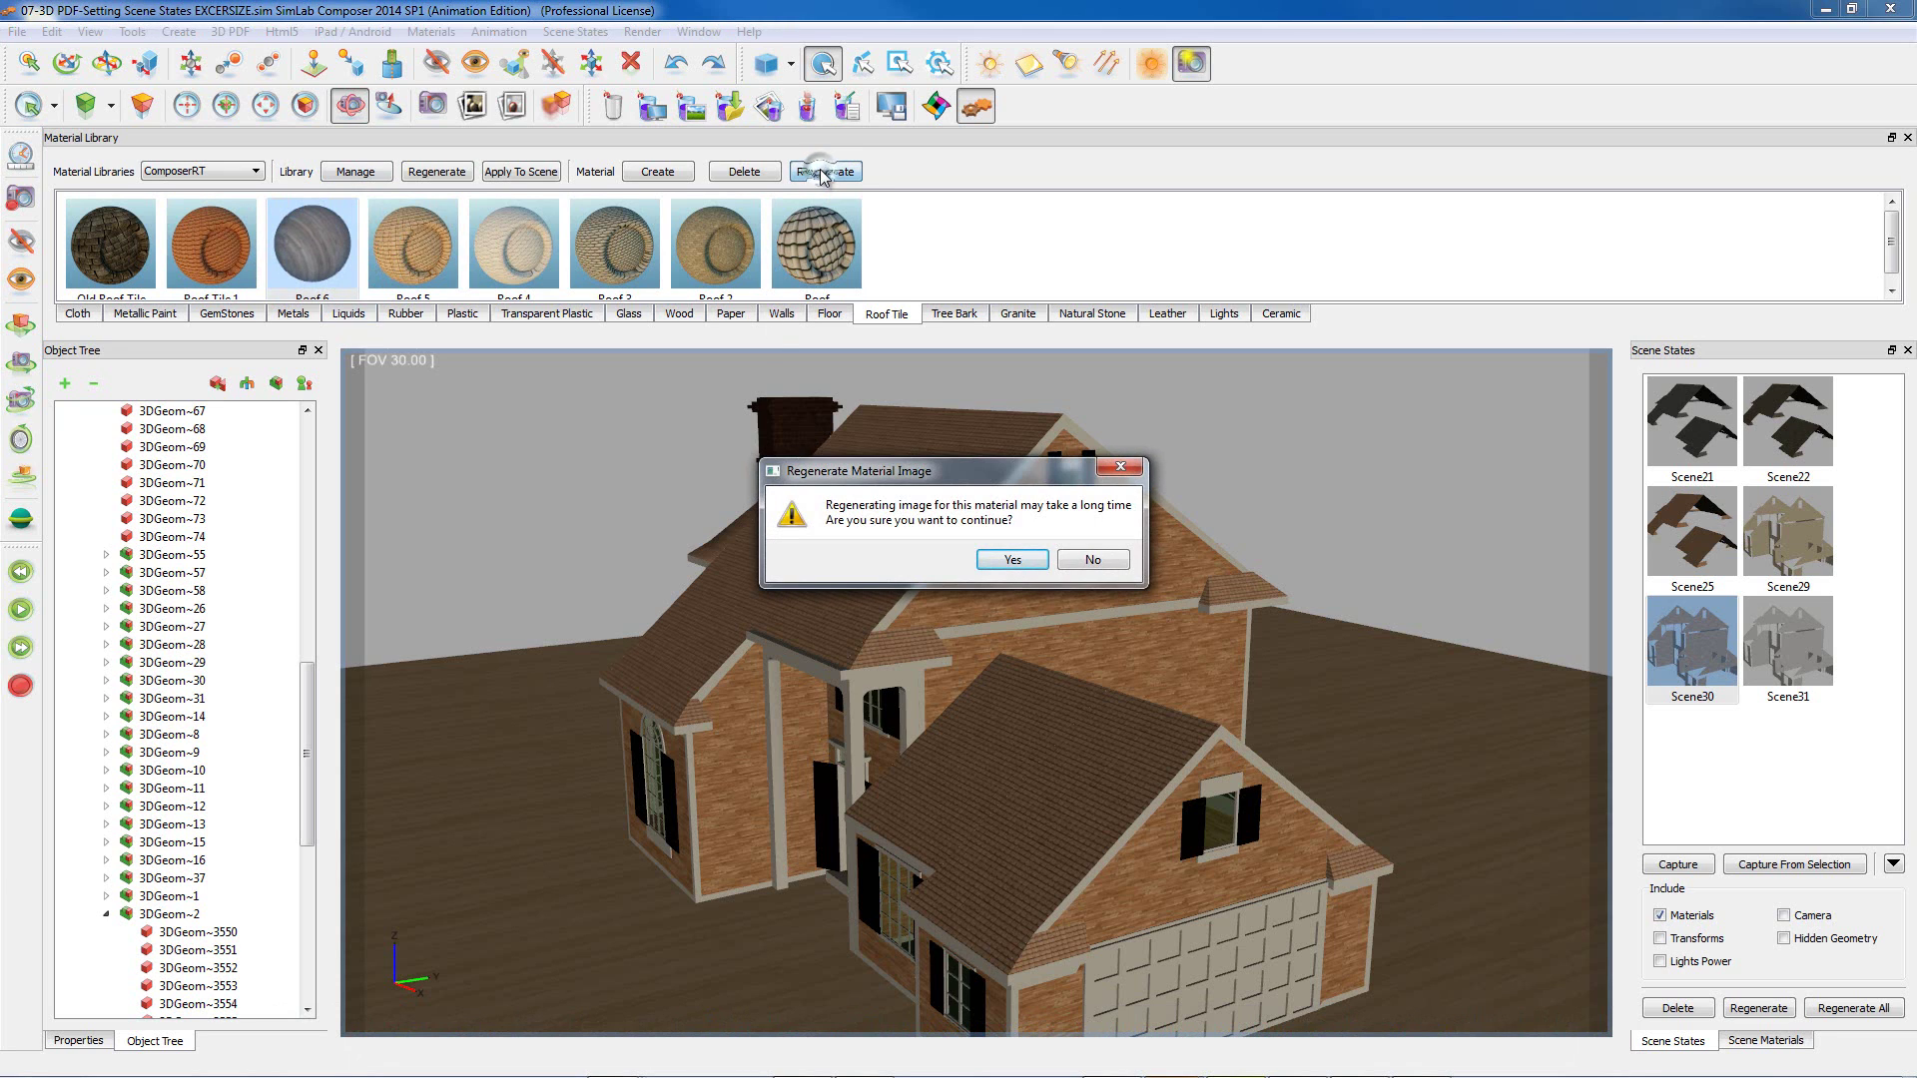
pyautogui.click(1013, 561)
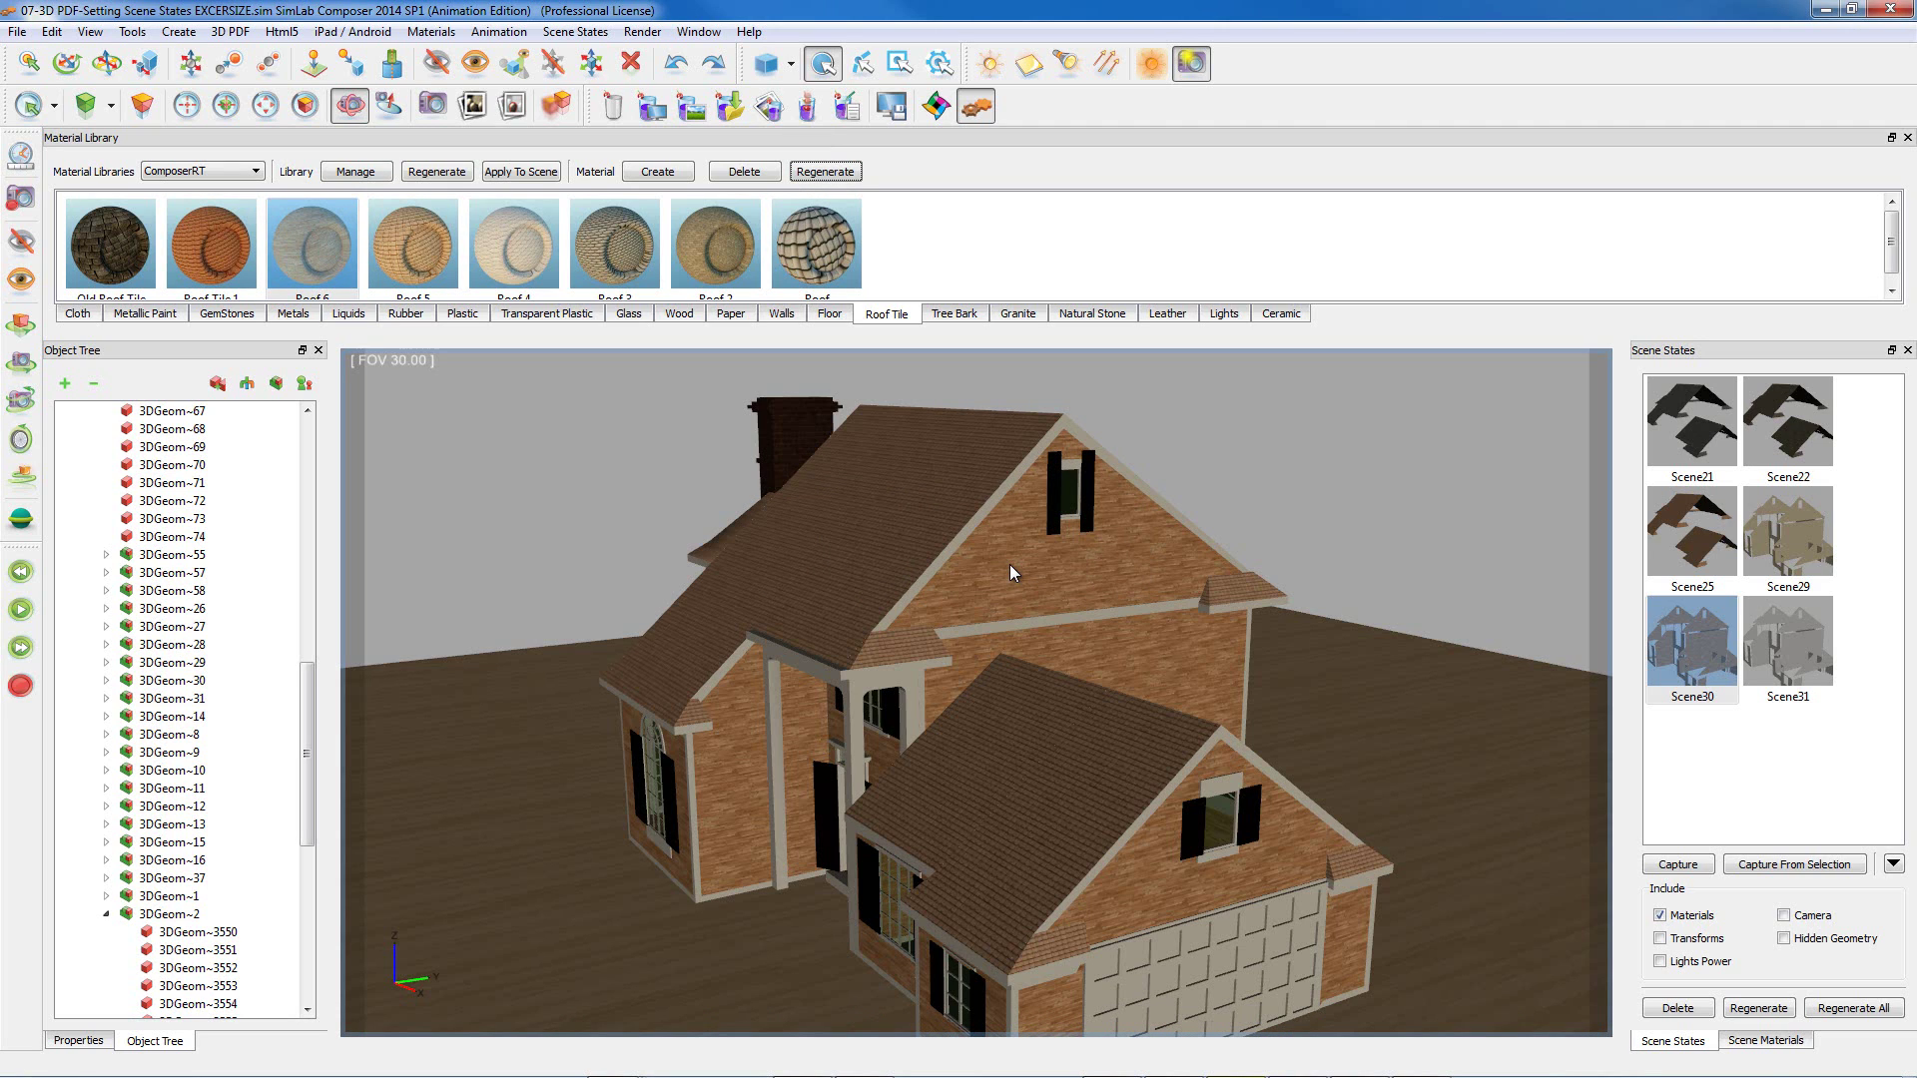
pyautogui.click(1003, 260)
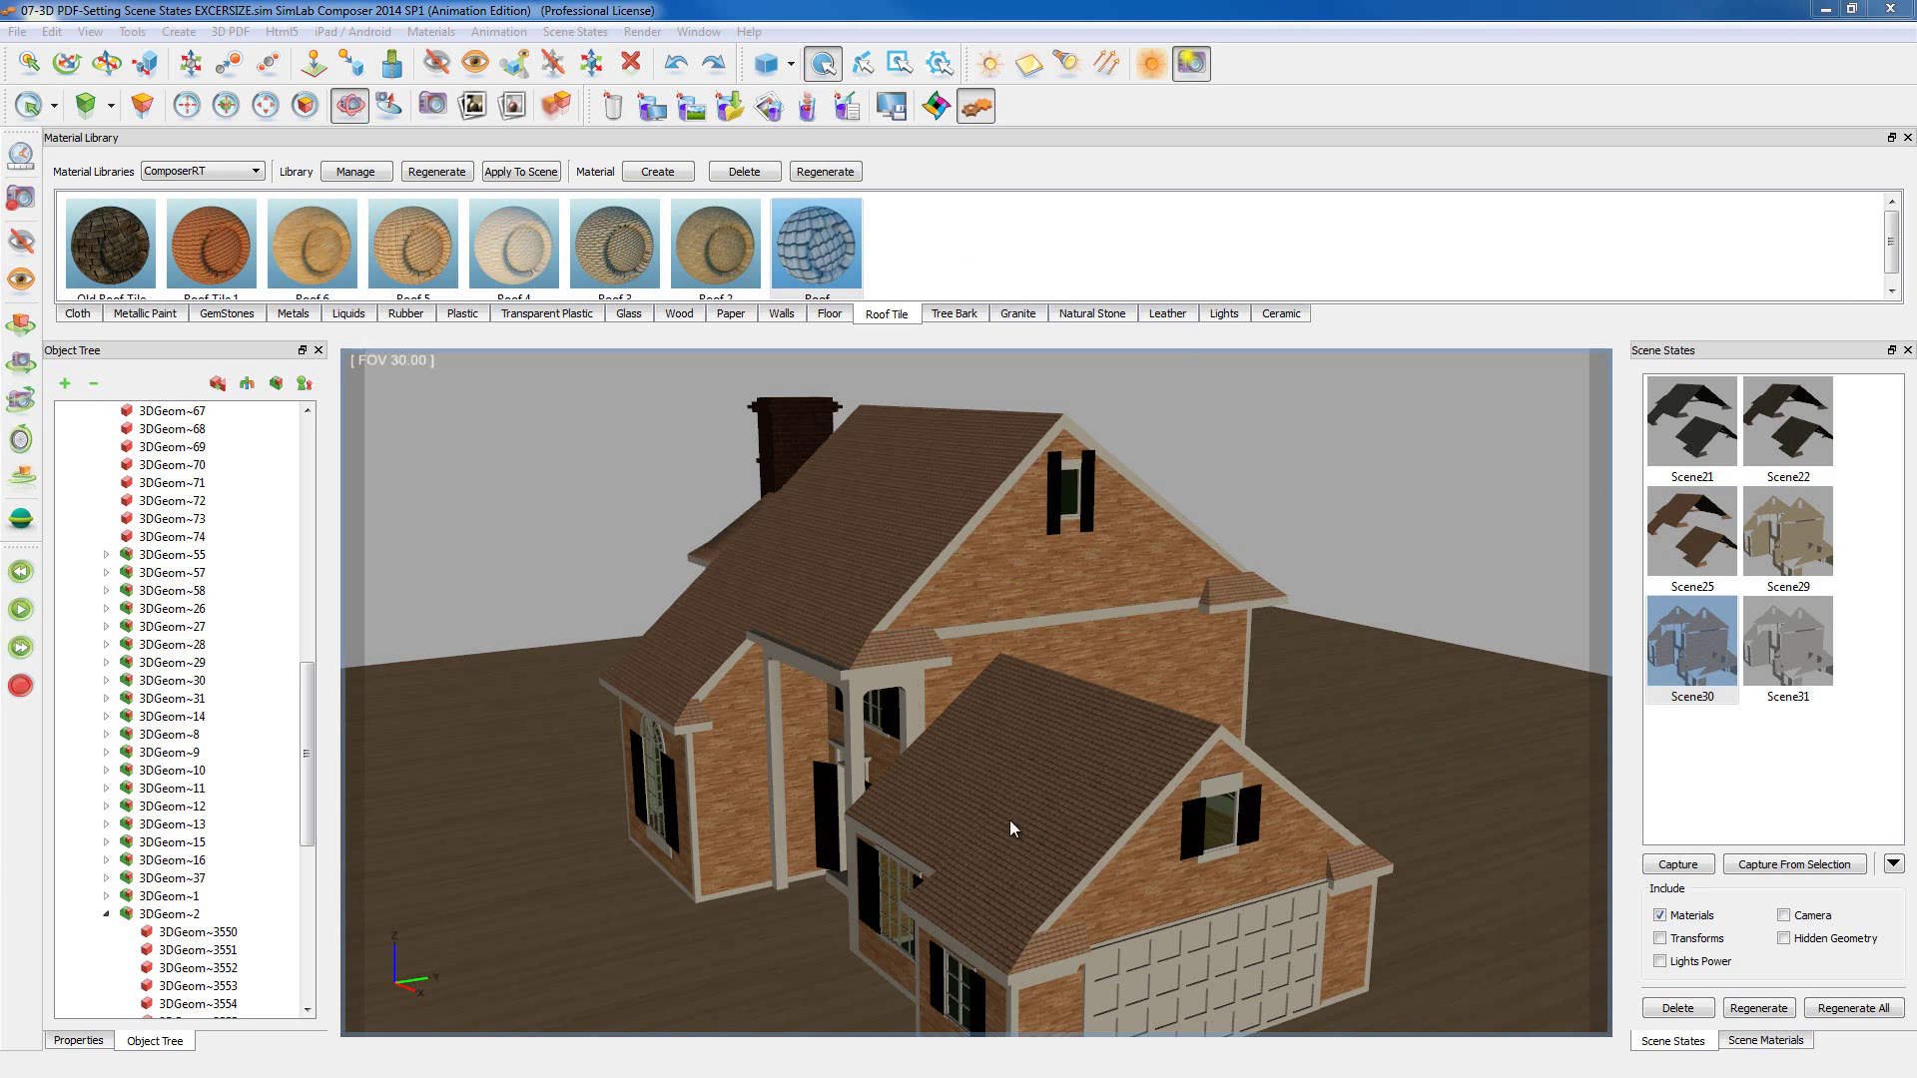
# - Test-rotate the garage door and the front window shutter, undoing both trial rotations
pyautogui.click(1220, 958)
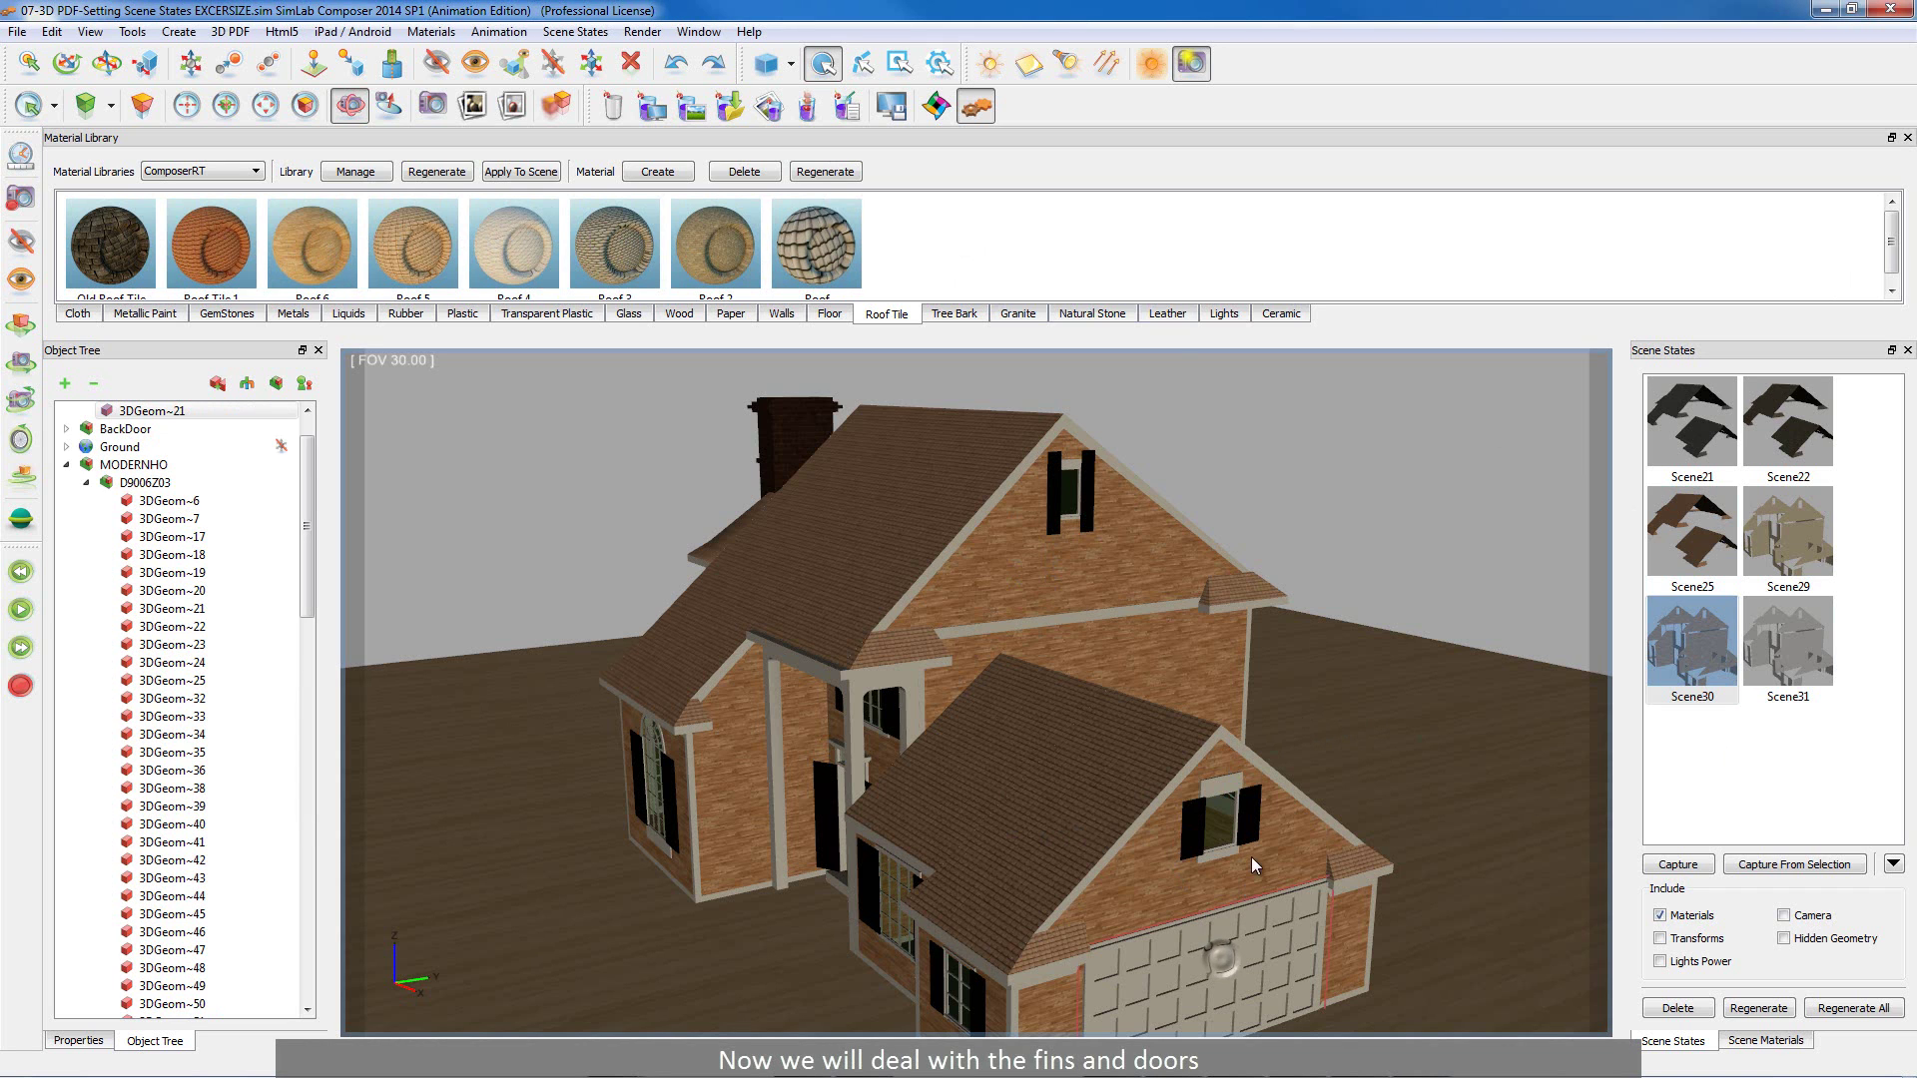
pyautogui.scroll(5, 1226, 741)
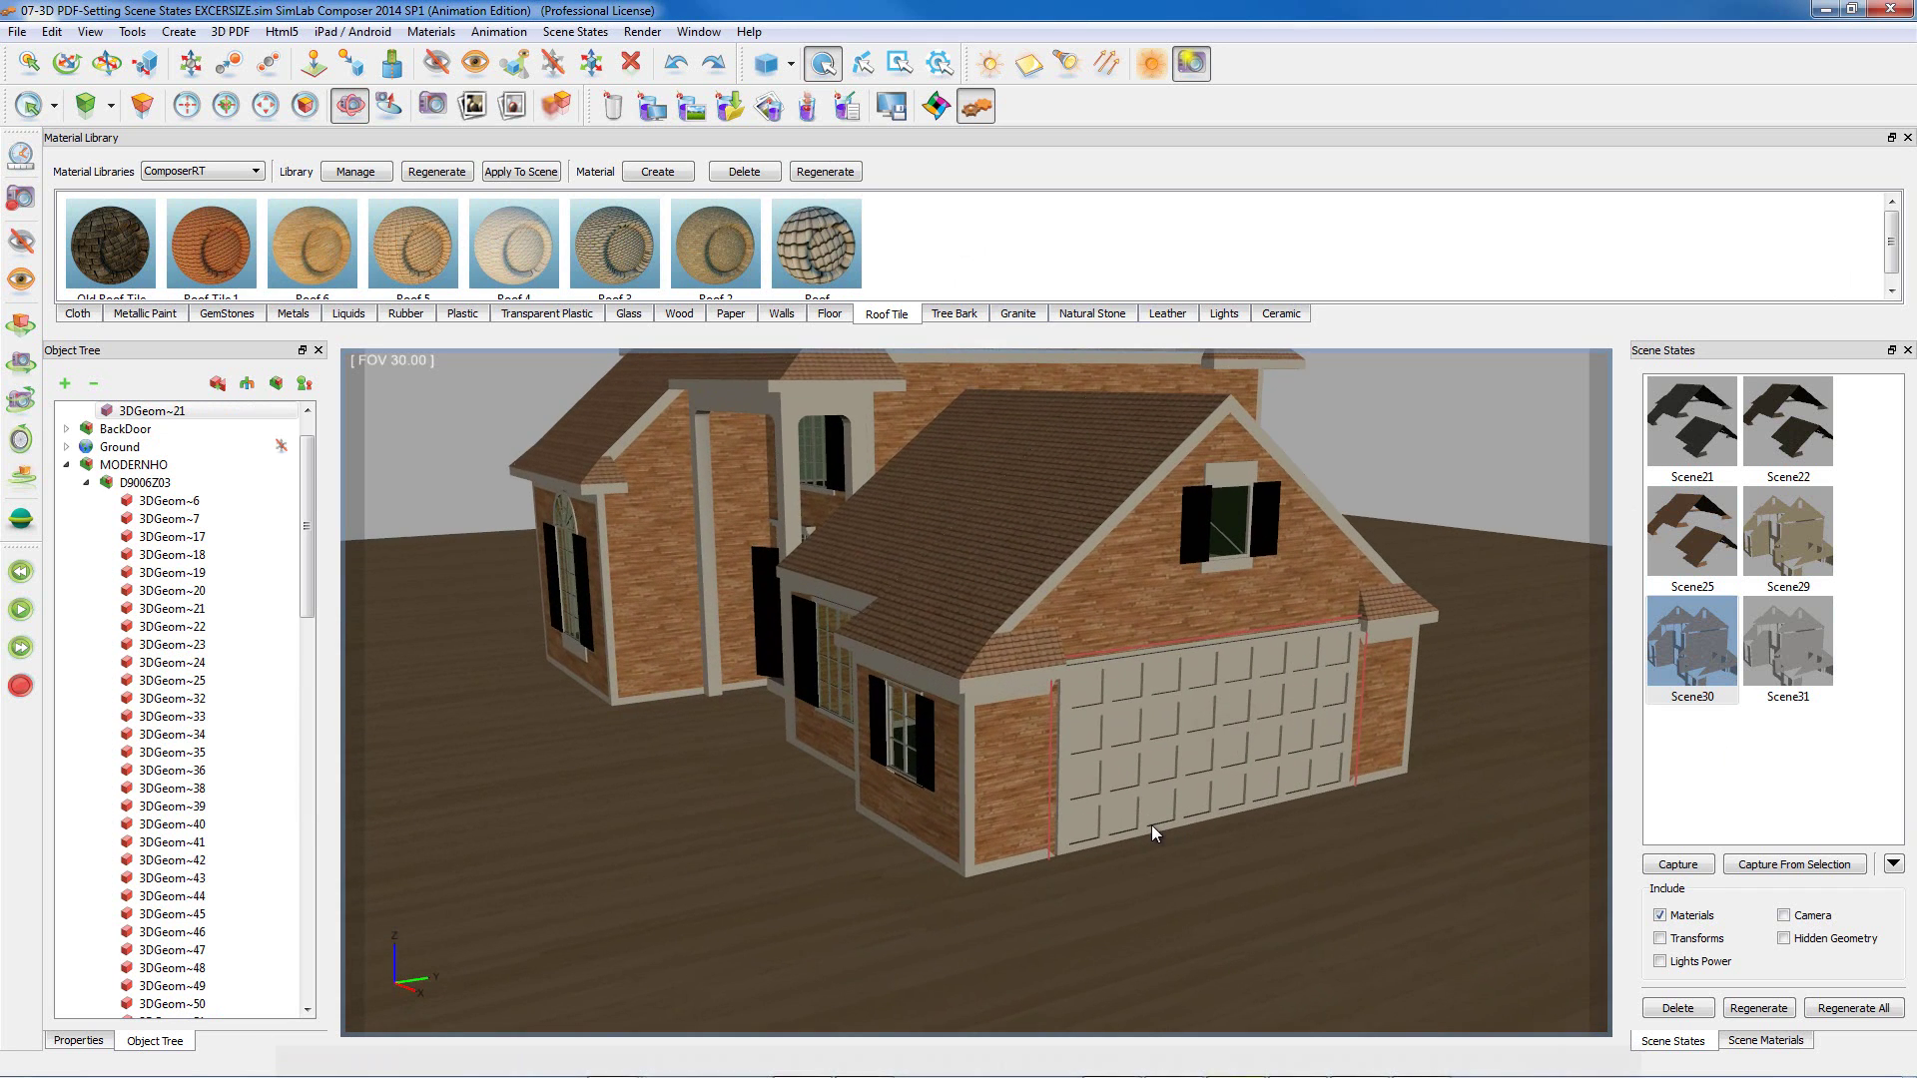
pyautogui.press('r')
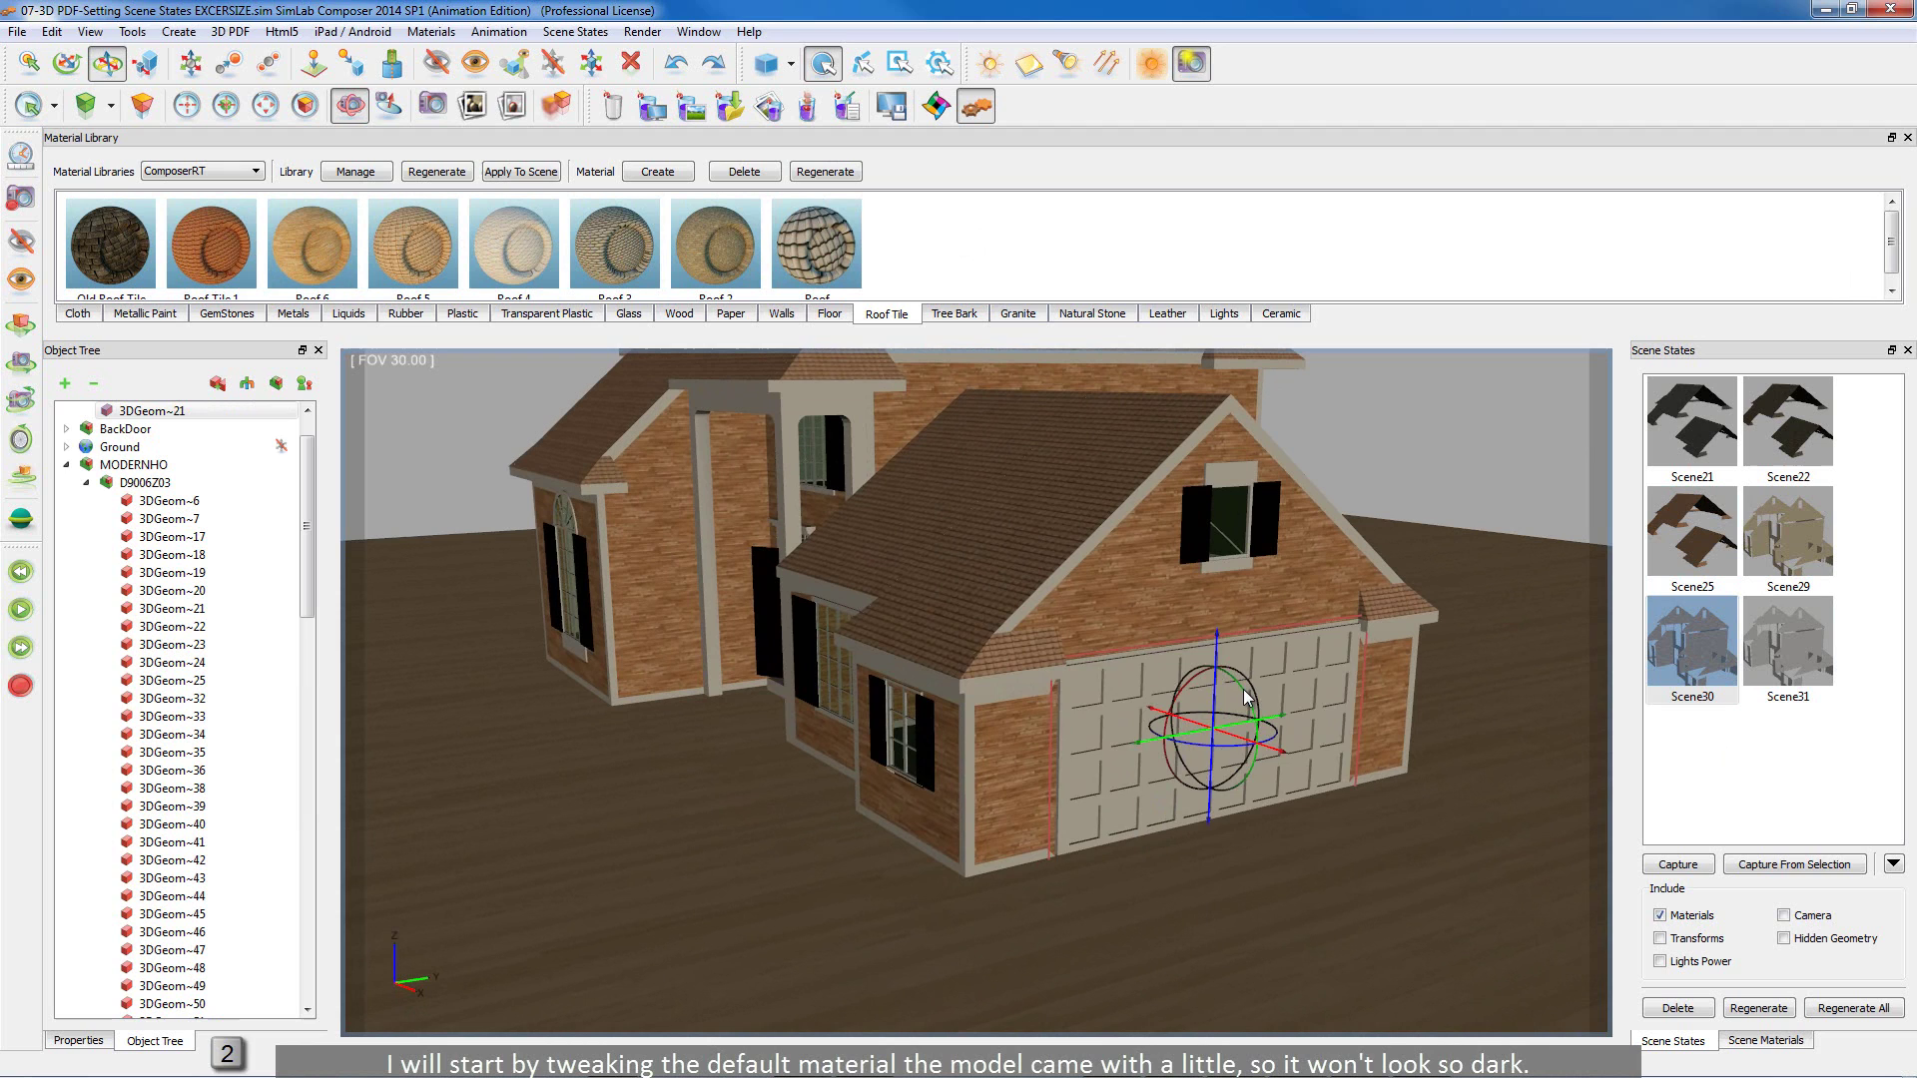
pyautogui.moveTo(1246, 697)
pyautogui.mouseDown()
pyautogui.moveTo(1260, 649)
pyautogui.moveTo(1248, 694)
pyautogui.mouseUp()
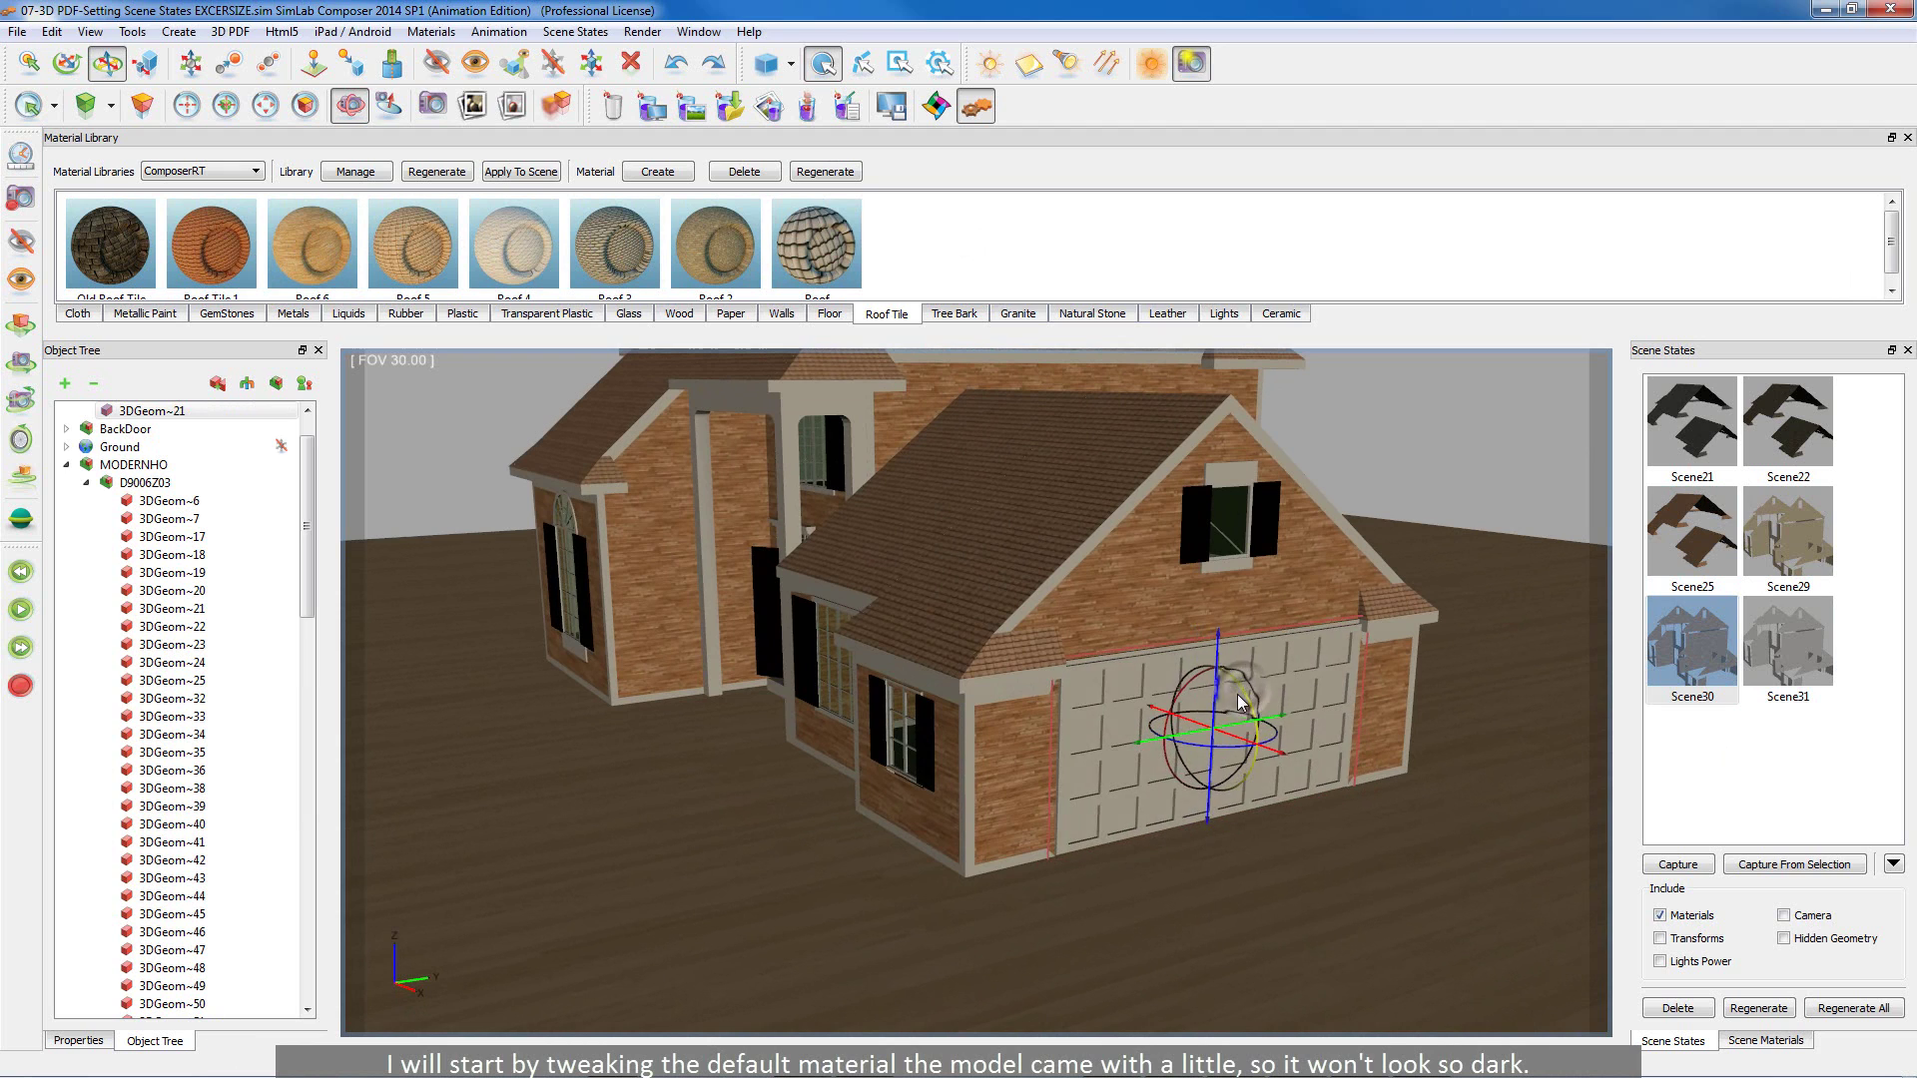
pyautogui.click(1264, 516)
pyautogui.hotkey('ctrl', 'z')
pyautogui.moveTo(1208, 521); pyautogui.dragTo(1040, 723)
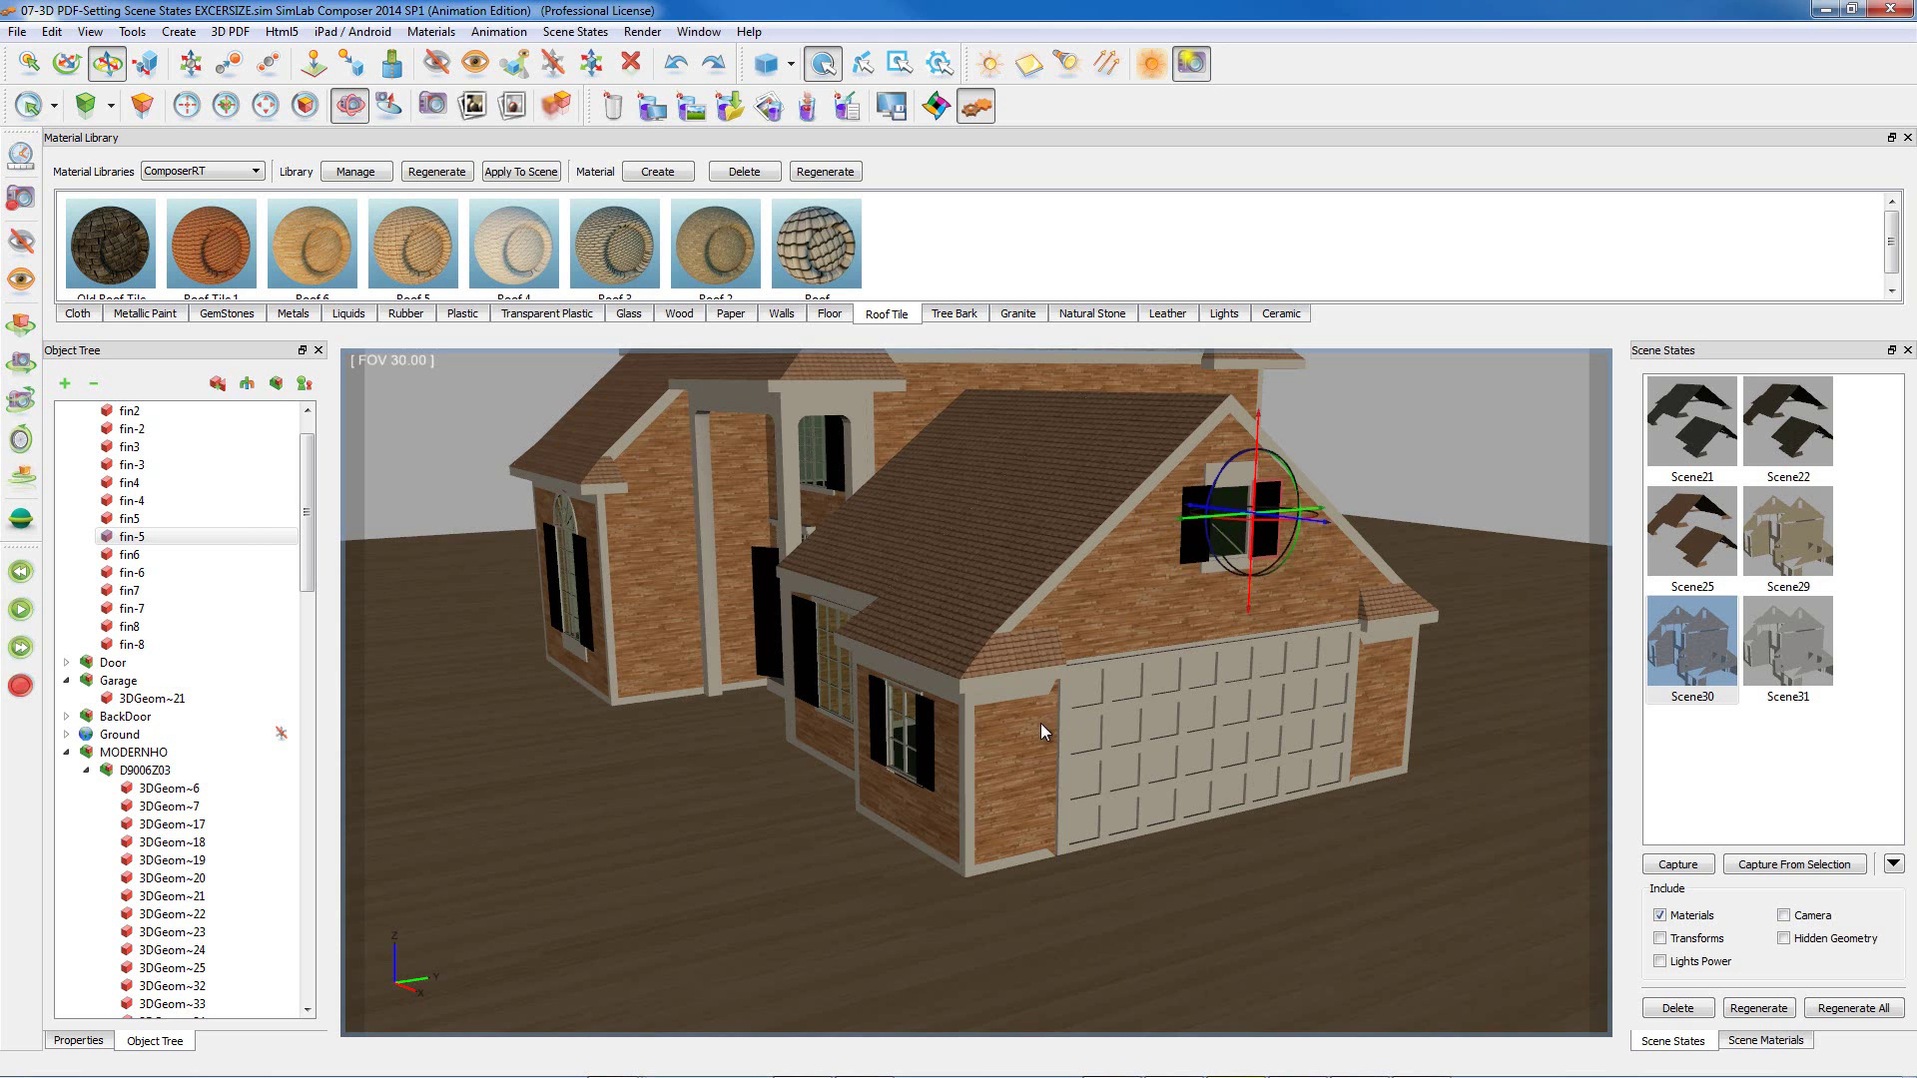
pyautogui.hotkey('ctrl', 'z')
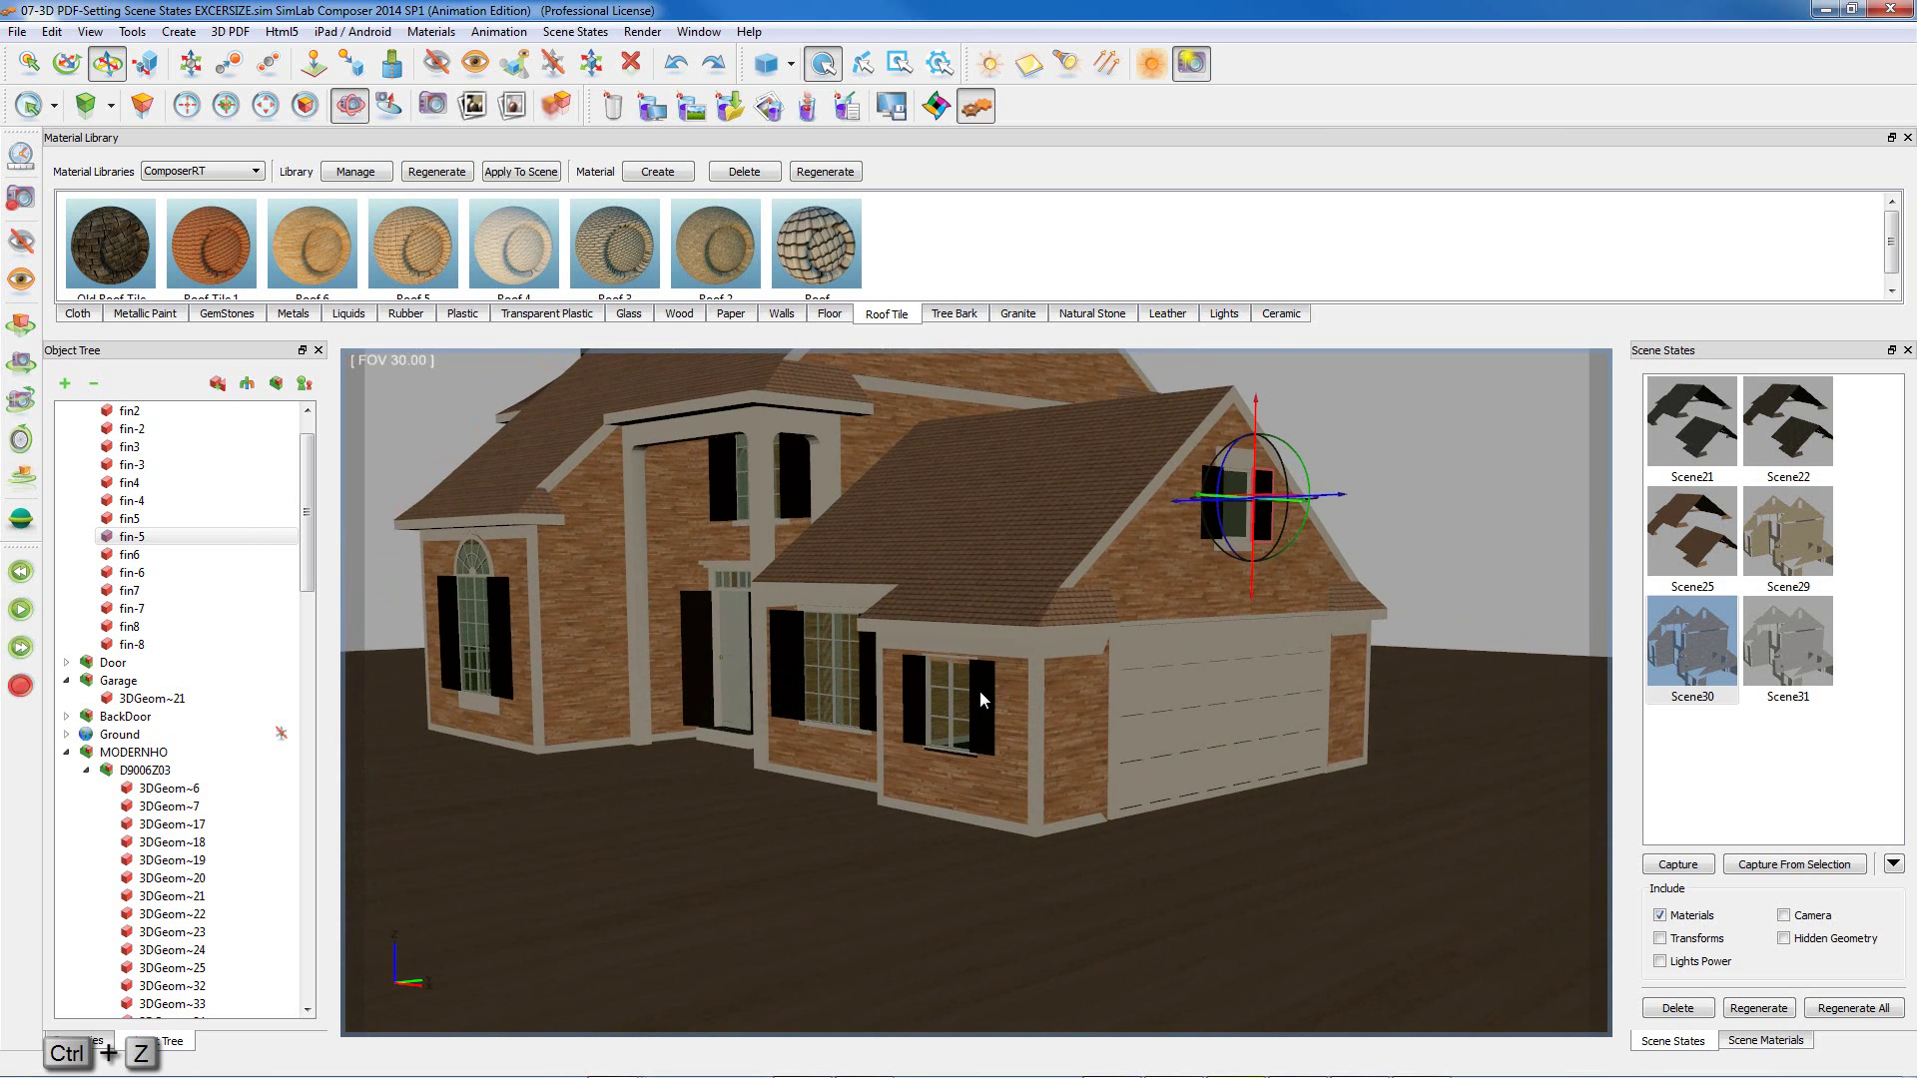
# - Select side window shutter fin-4 and zoom the view in close on it
pyautogui.click(979, 694)
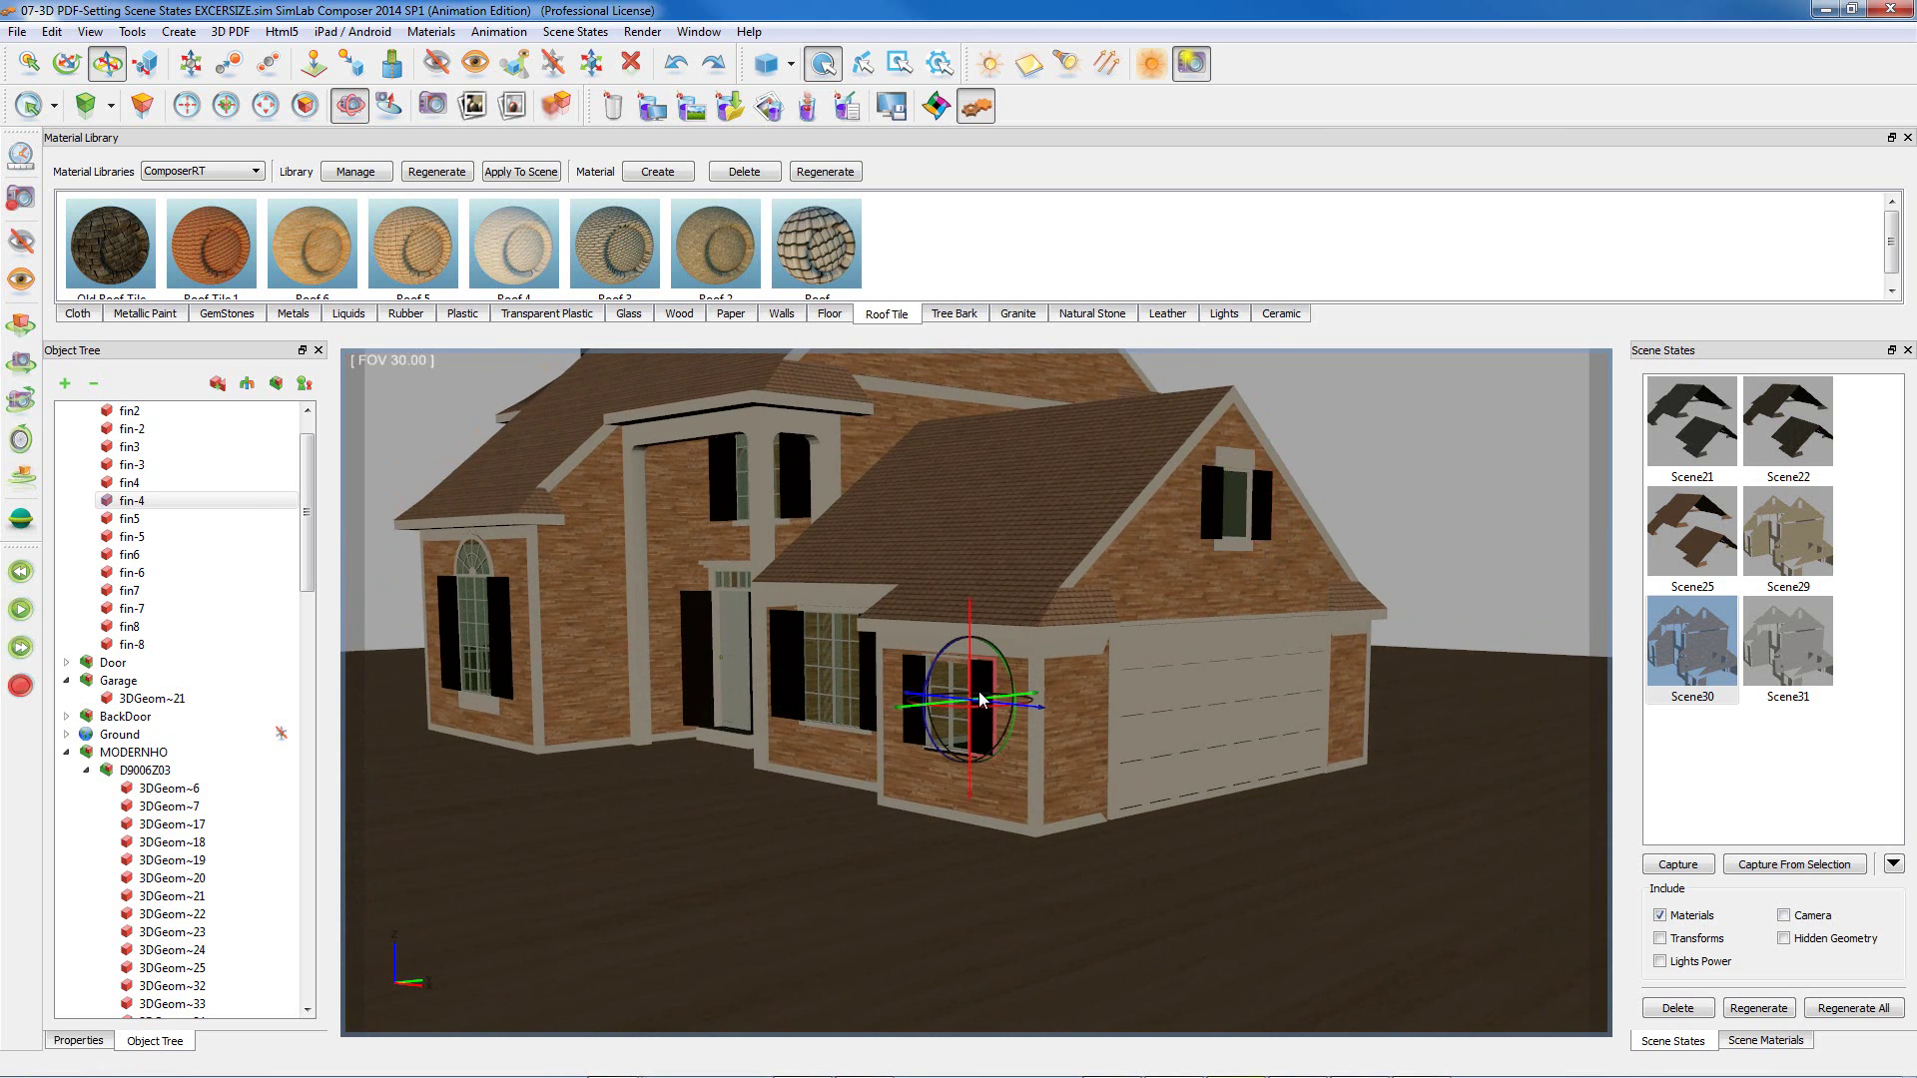
pyautogui.scroll(5, 979, 699)
pyautogui.hotkey('ctrl', 'j')
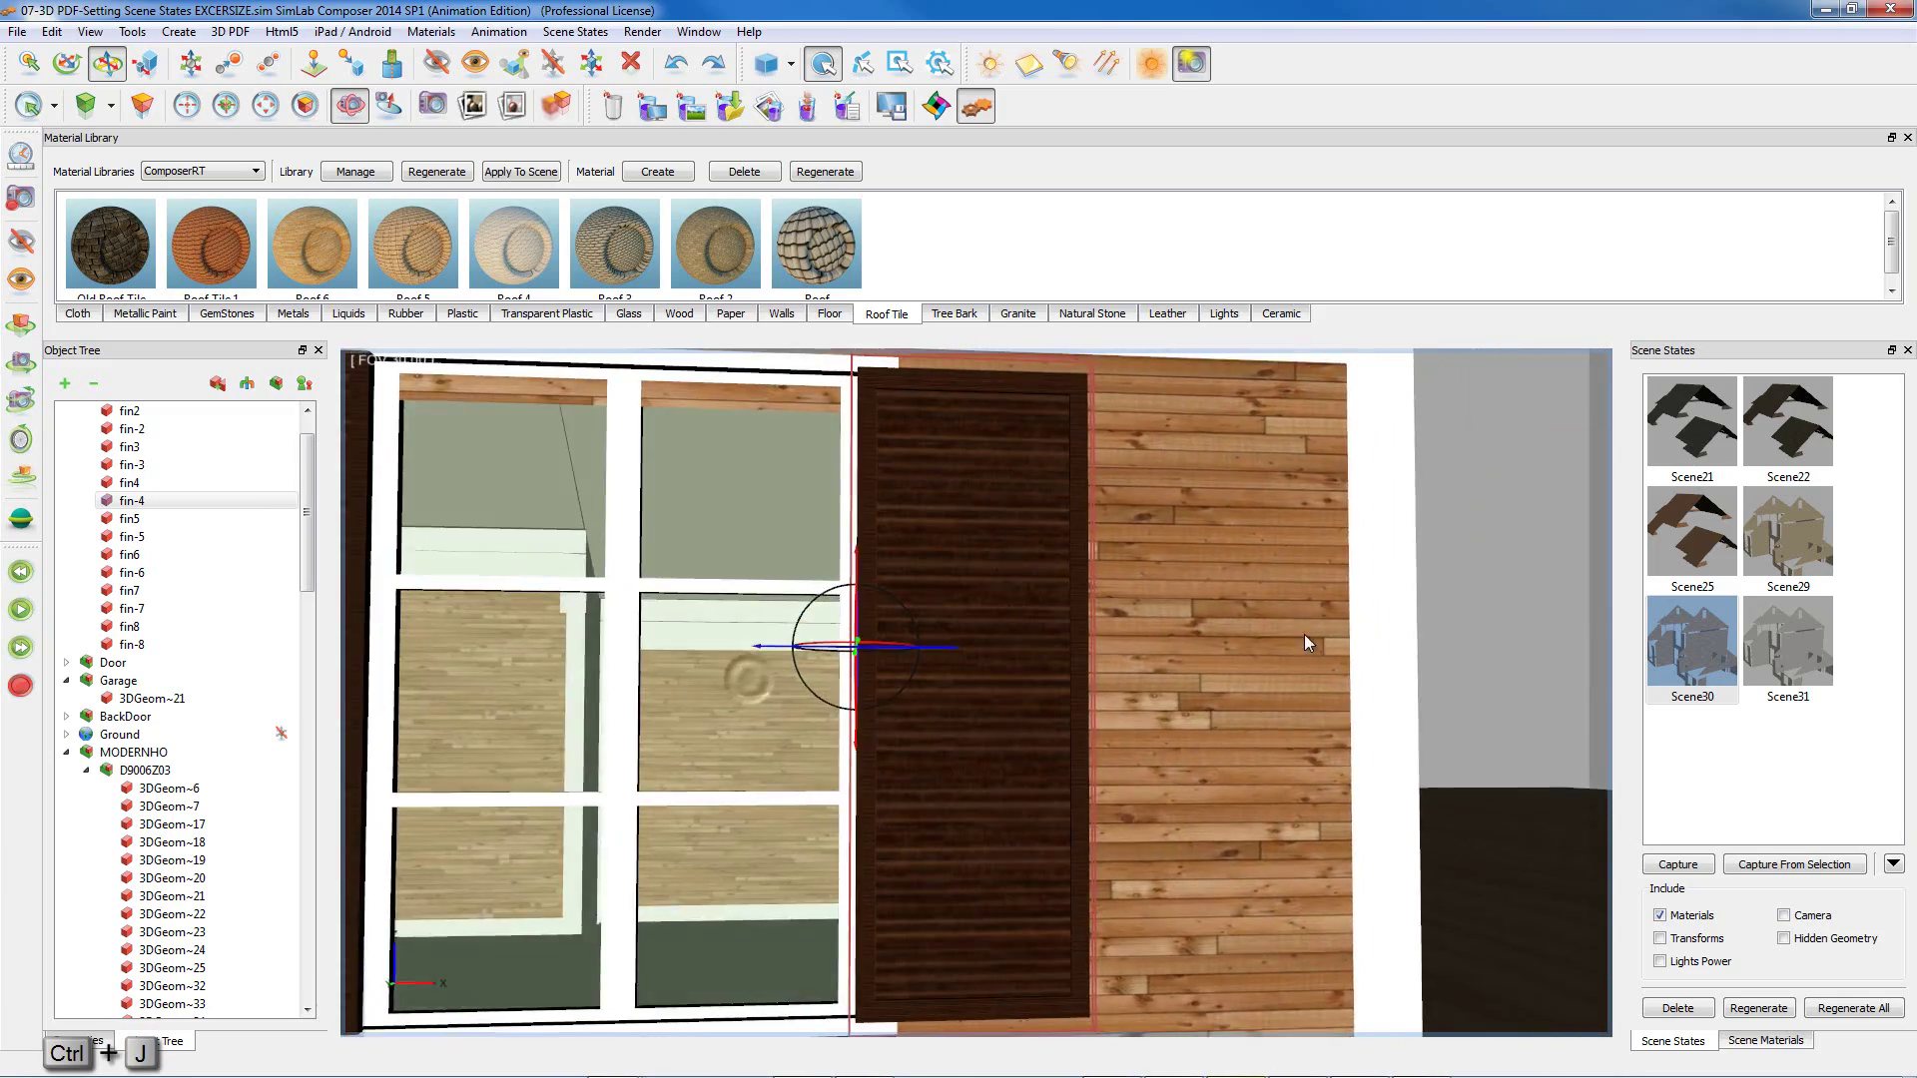
pyautogui.moveTo(1304, 633); pyautogui.dragTo(1042, 667)
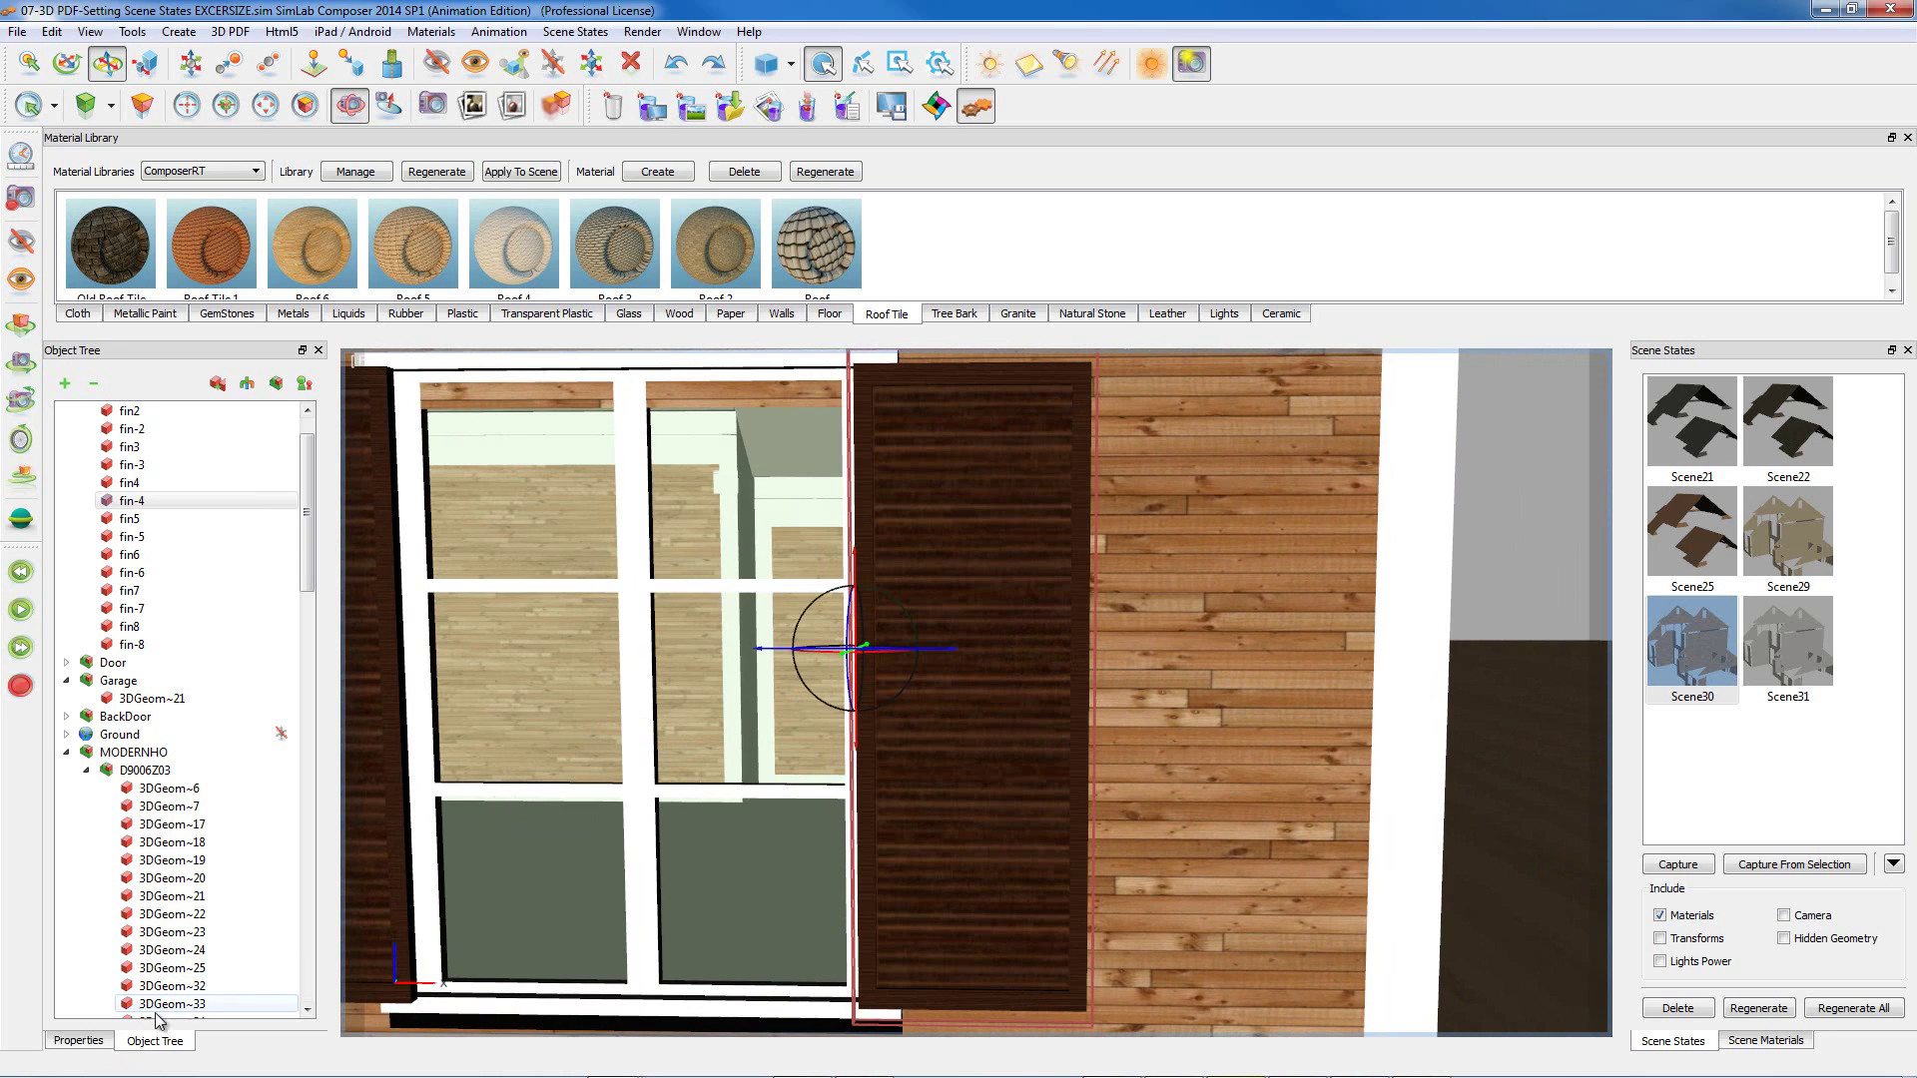
# - Set the shutter material's diffuse colour to pale beige, RGB 255, 238, 220
pyautogui.click(78, 1040)
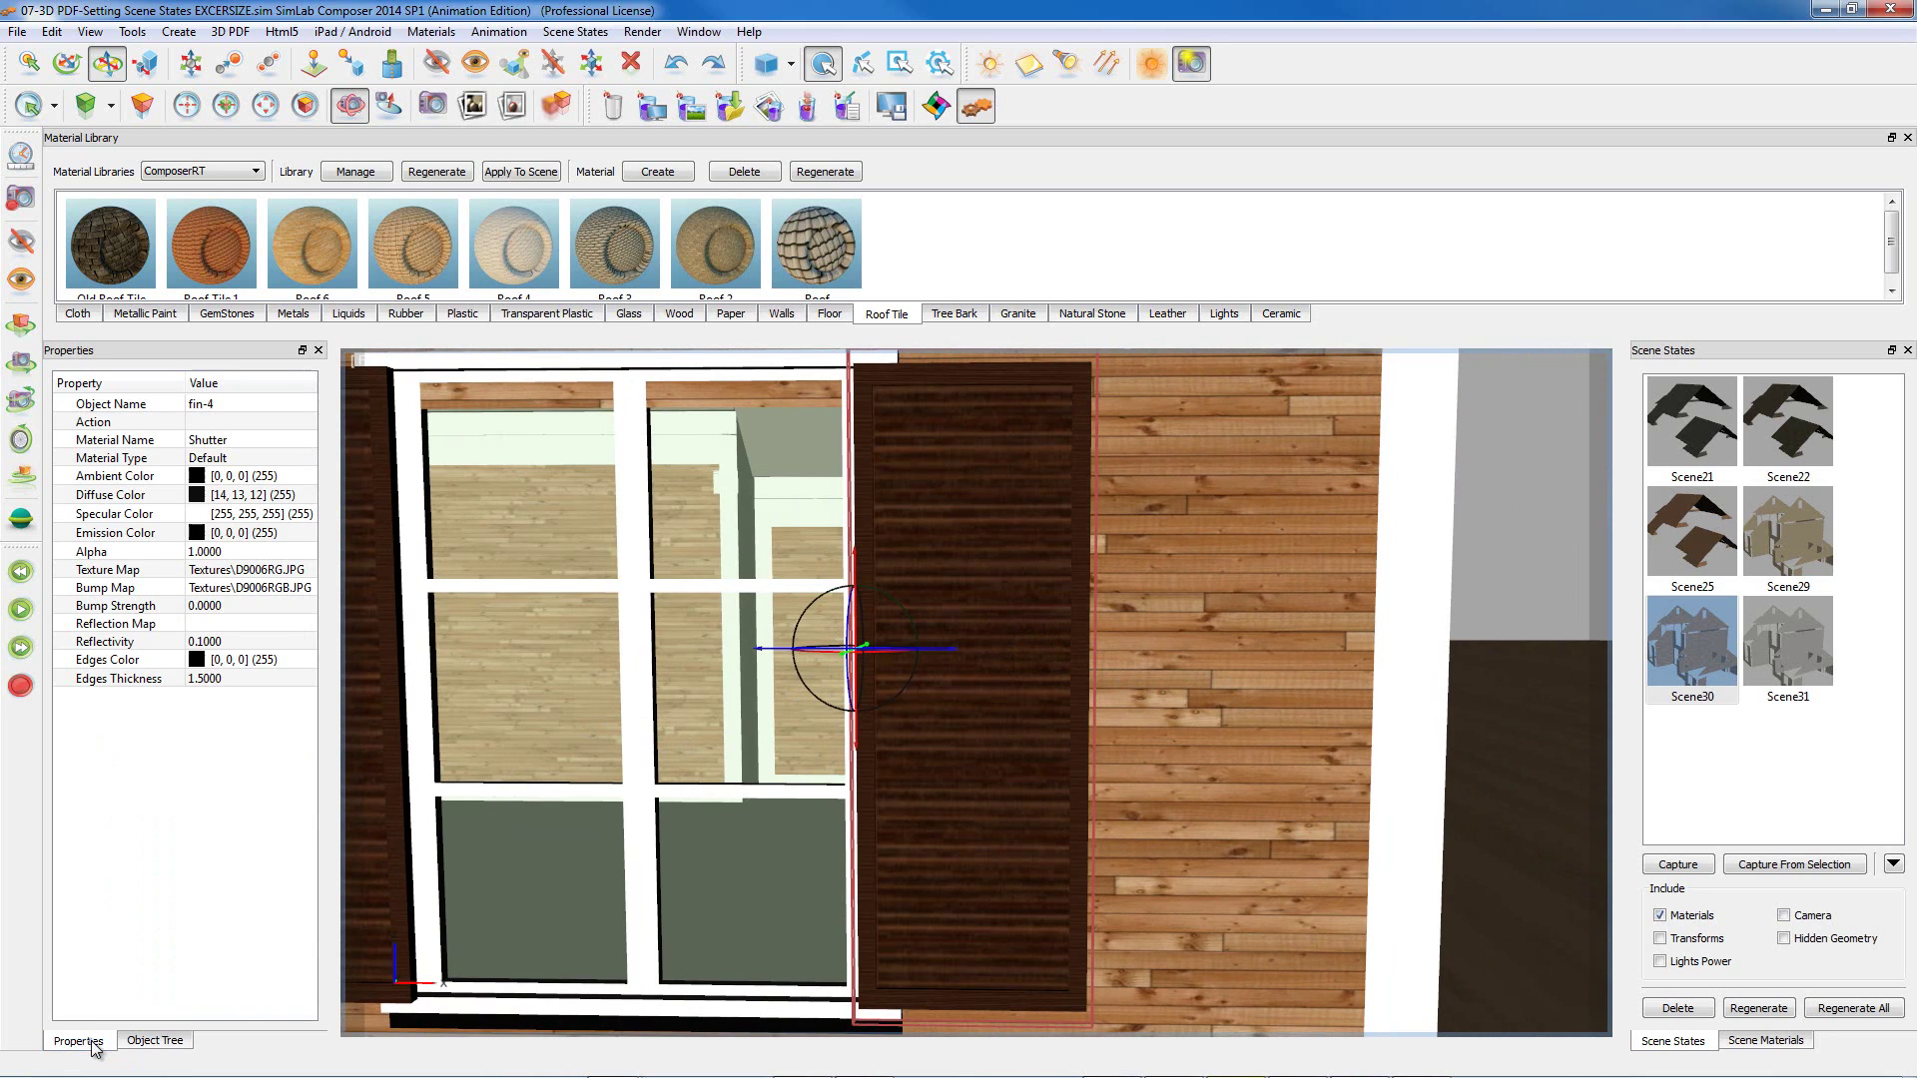
pyautogui.click(246, 459)
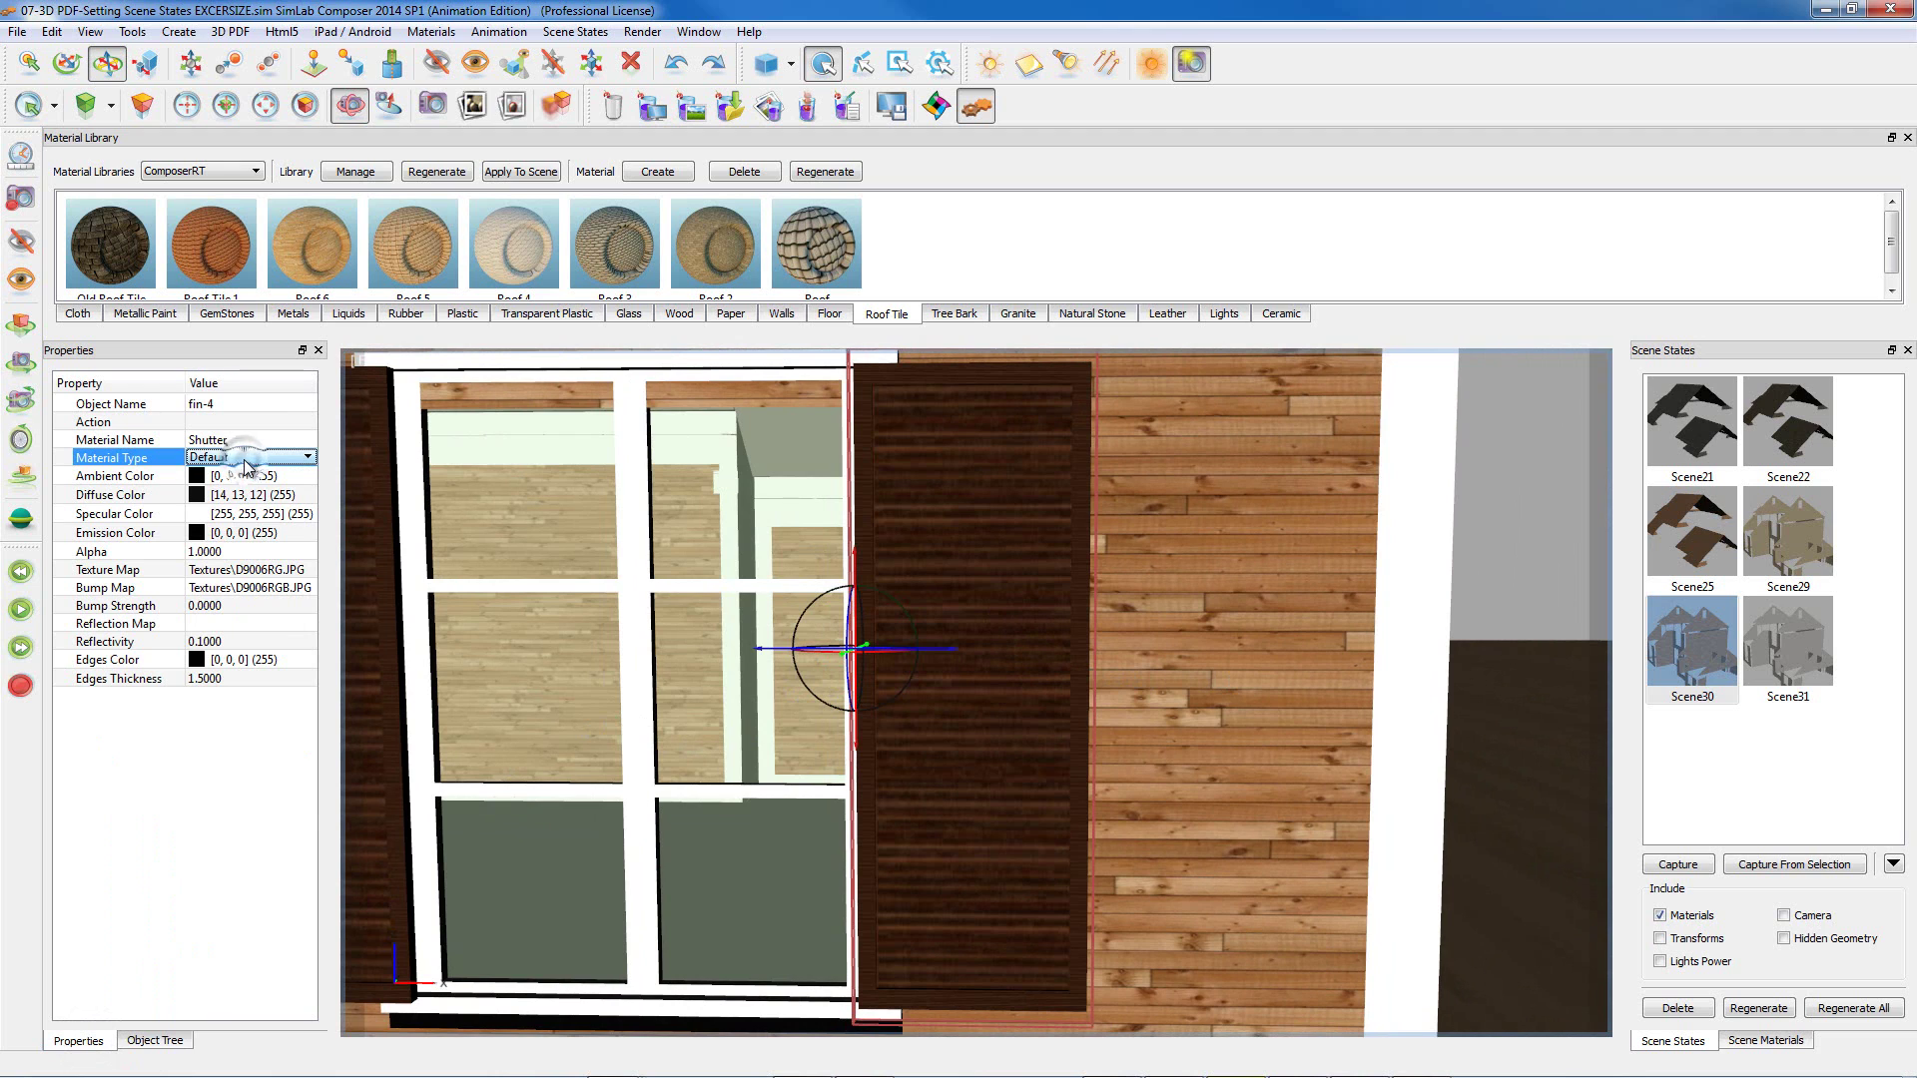
pyautogui.click(291, 477)
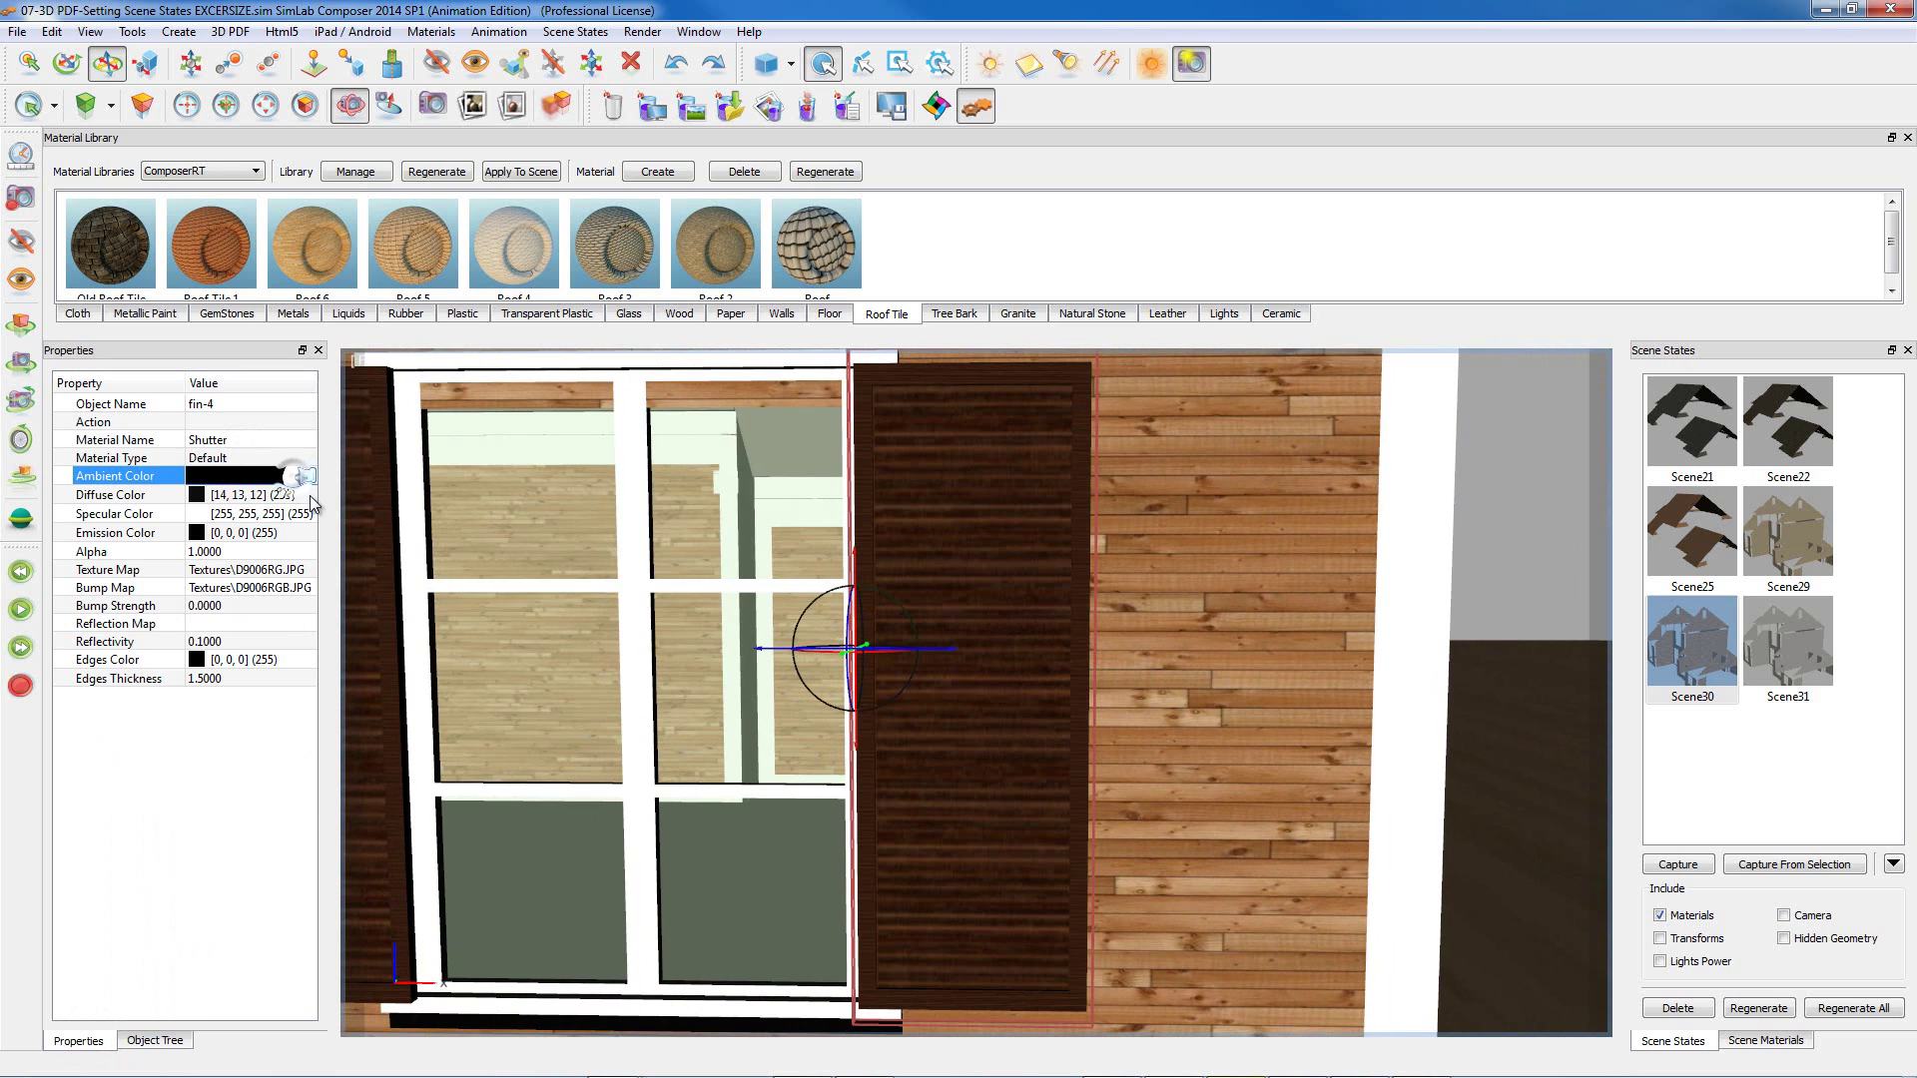
pyautogui.click(309, 498)
pyautogui.click(306, 495)
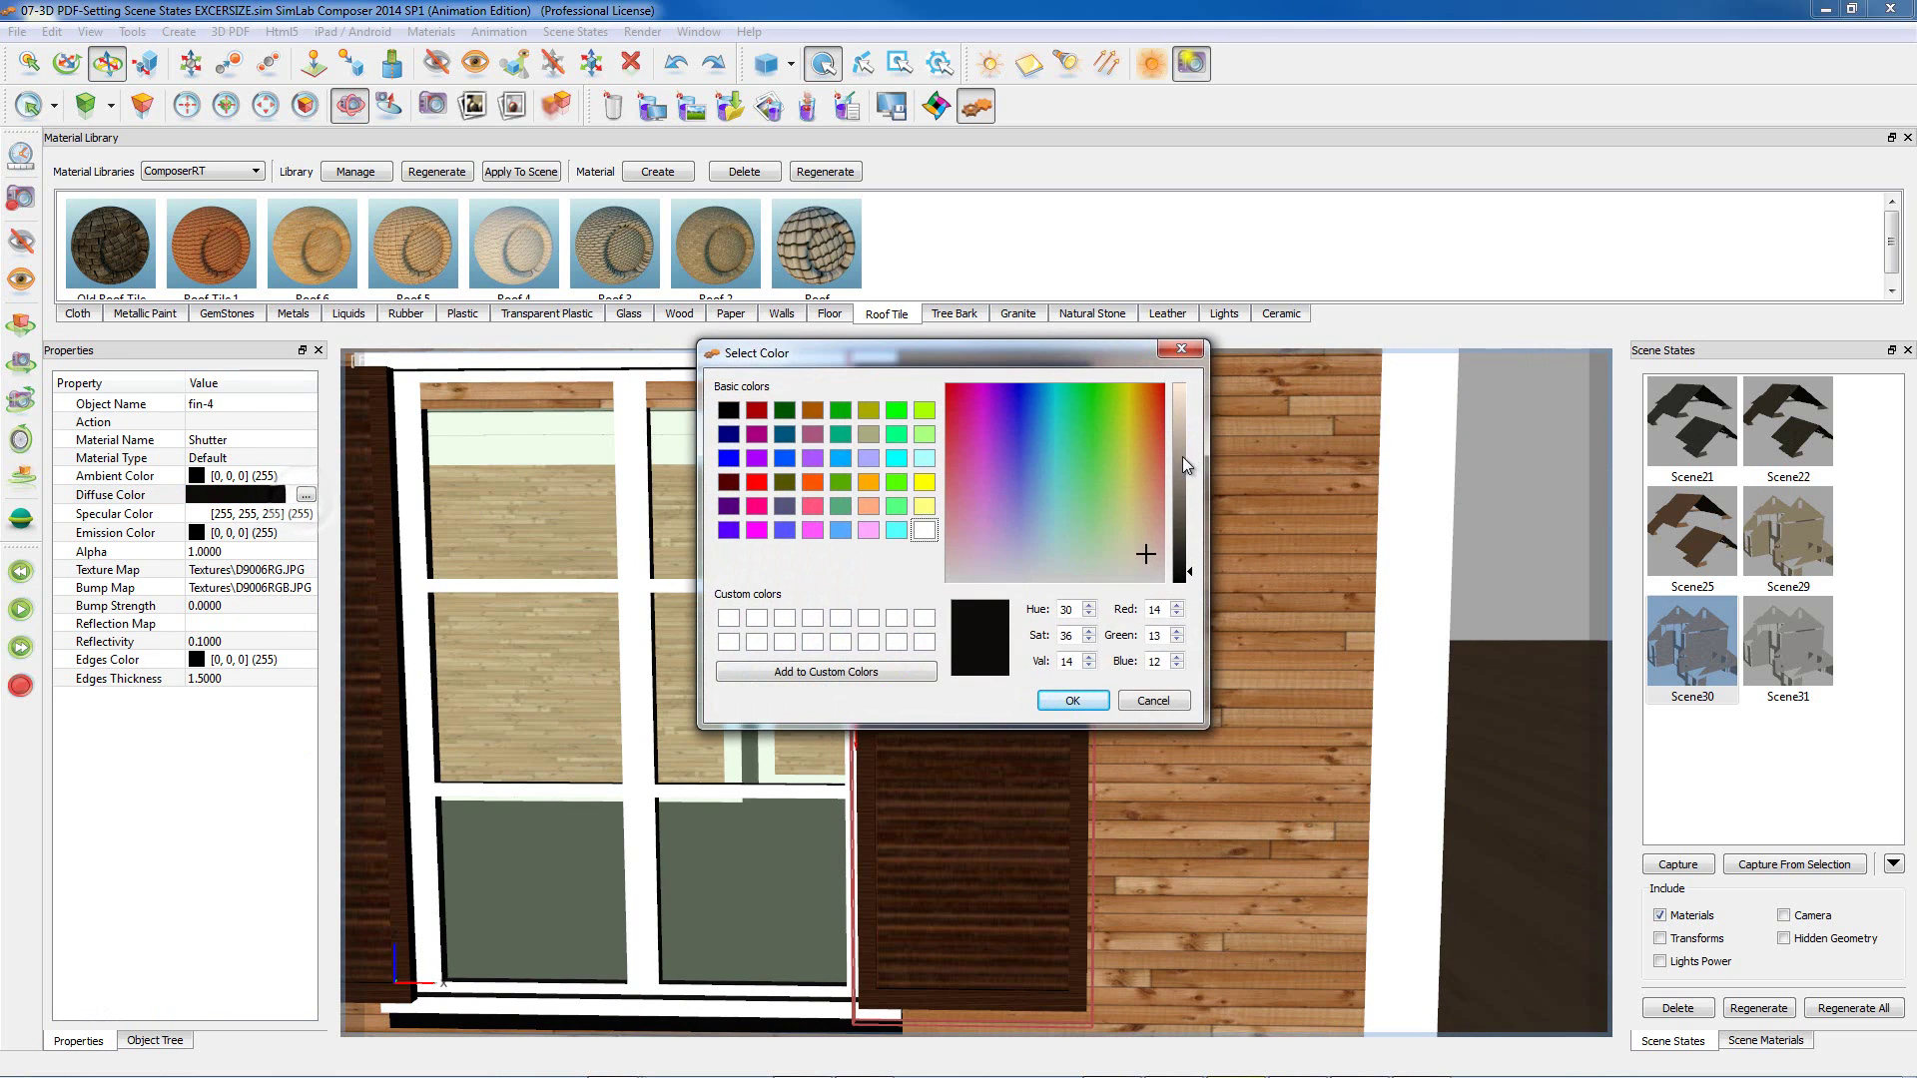
pyautogui.moveTo(1185, 464); pyautogui.dragTo(1185, 417)
pyautogui.click(1072, 700)
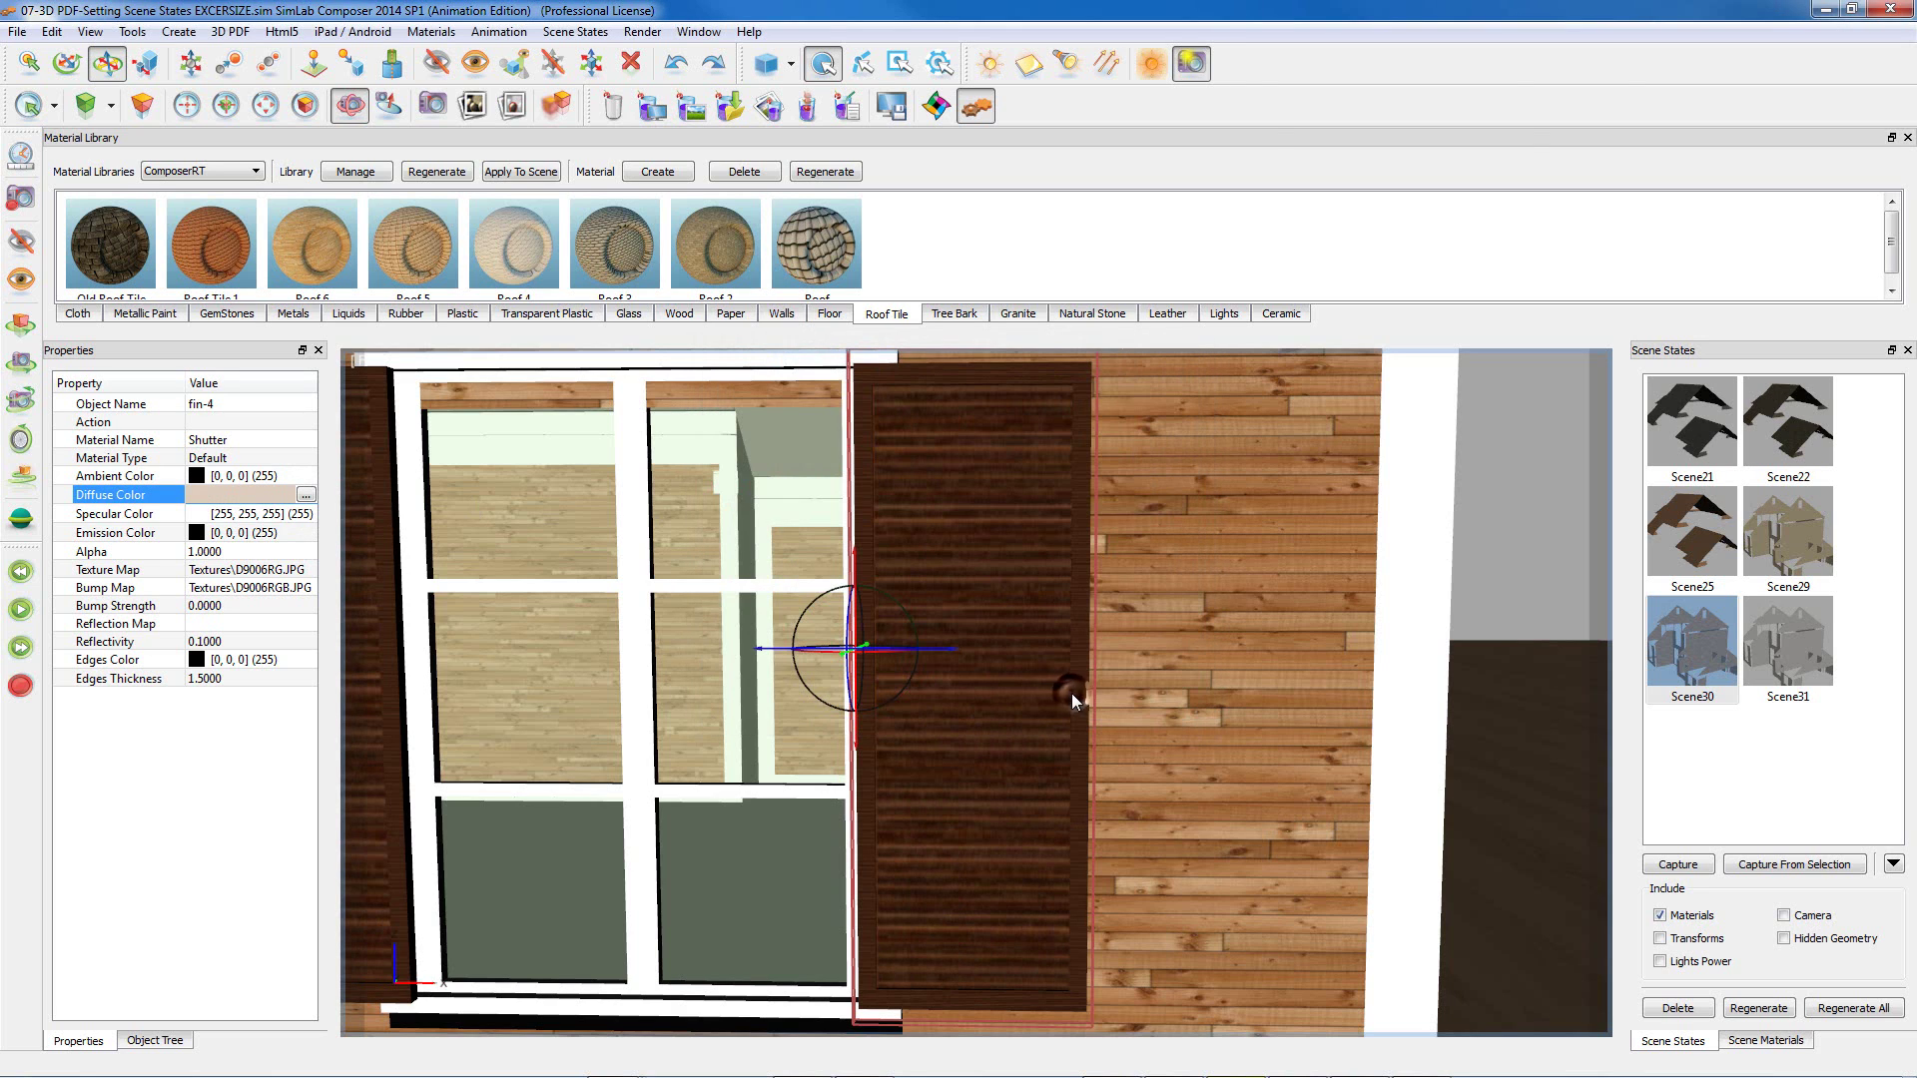
pyautogui.click(305, 495)
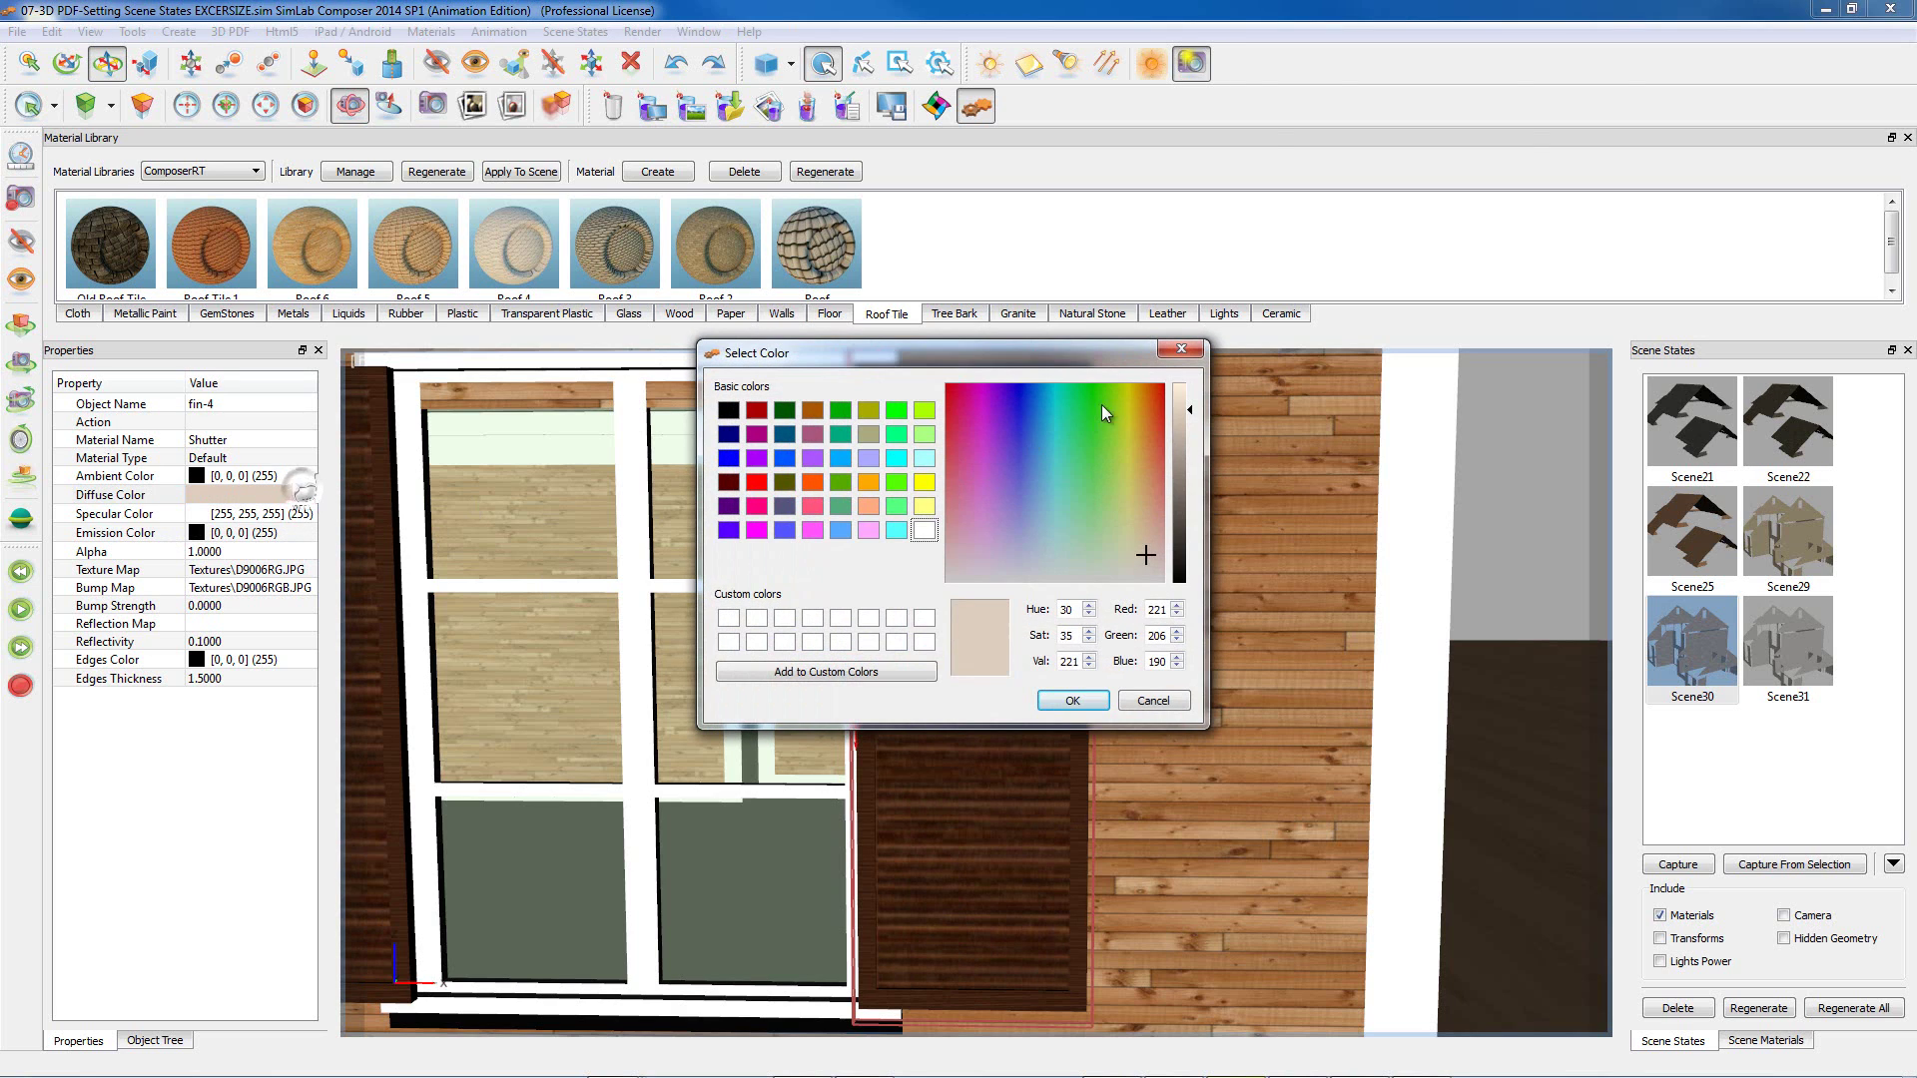
pyautogui.click(1184, 386)
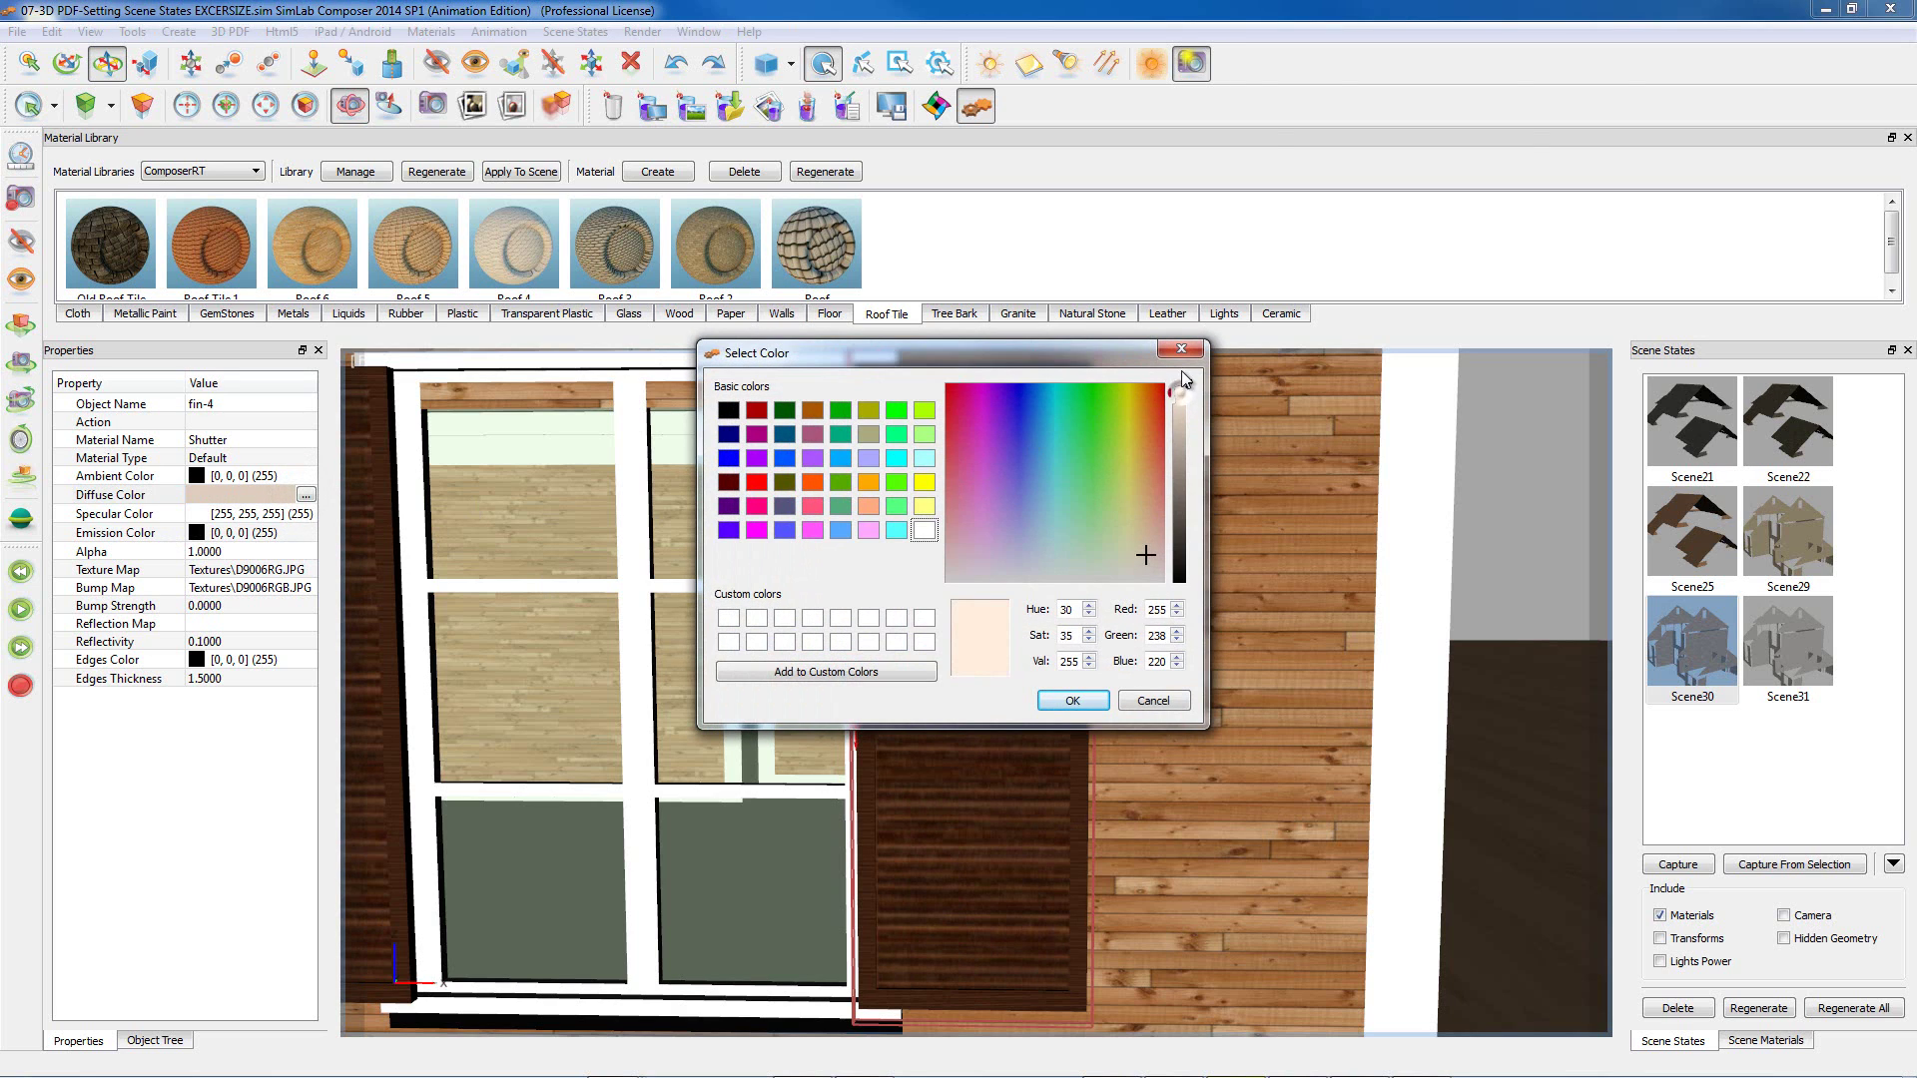
pyautogui.click(1073, 700)
# - Orbit out to view the whole house from higher up
pyautogui.scroll(-10, 1058, 695)
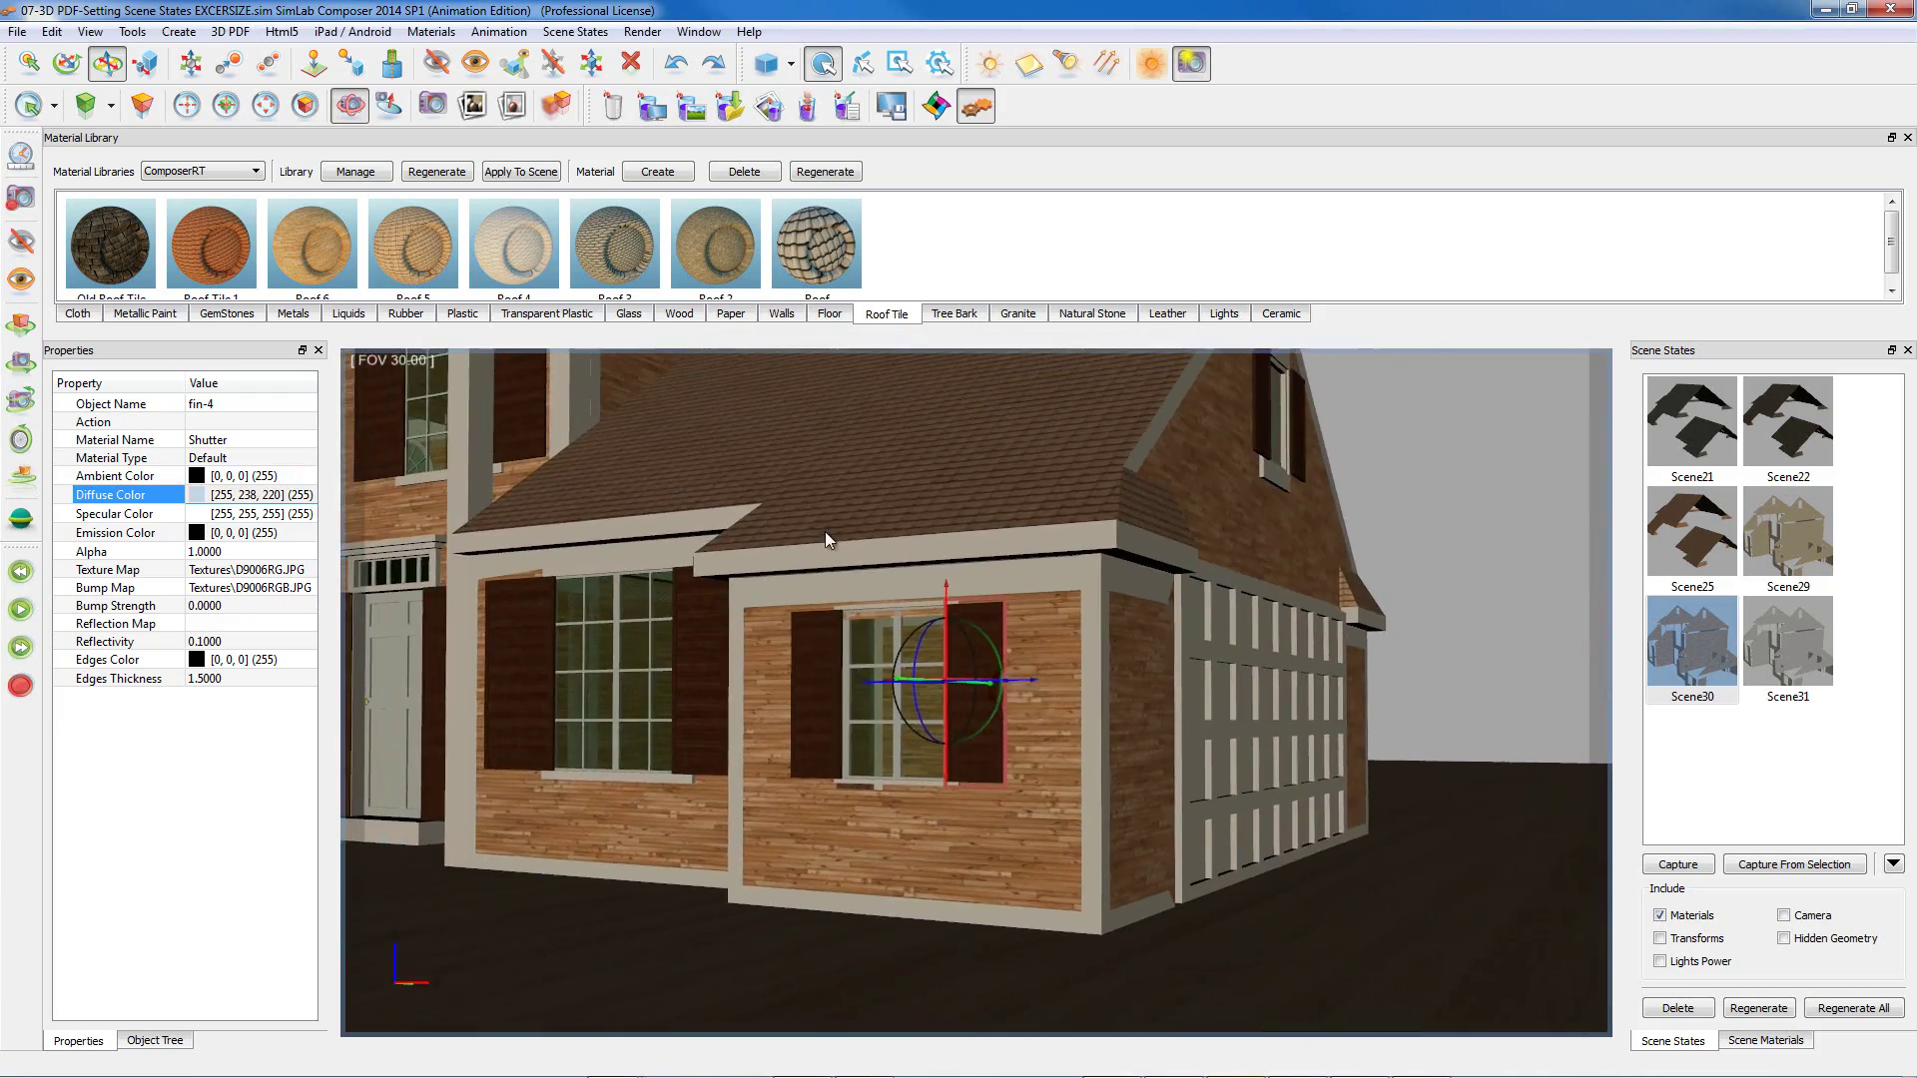
pyautogui.moveTo(827, 541); pyautogui.dragTo(1060, 570)
pyautogui.moveTo(1052, 475); pyautogui.dragTo(1061, 681)
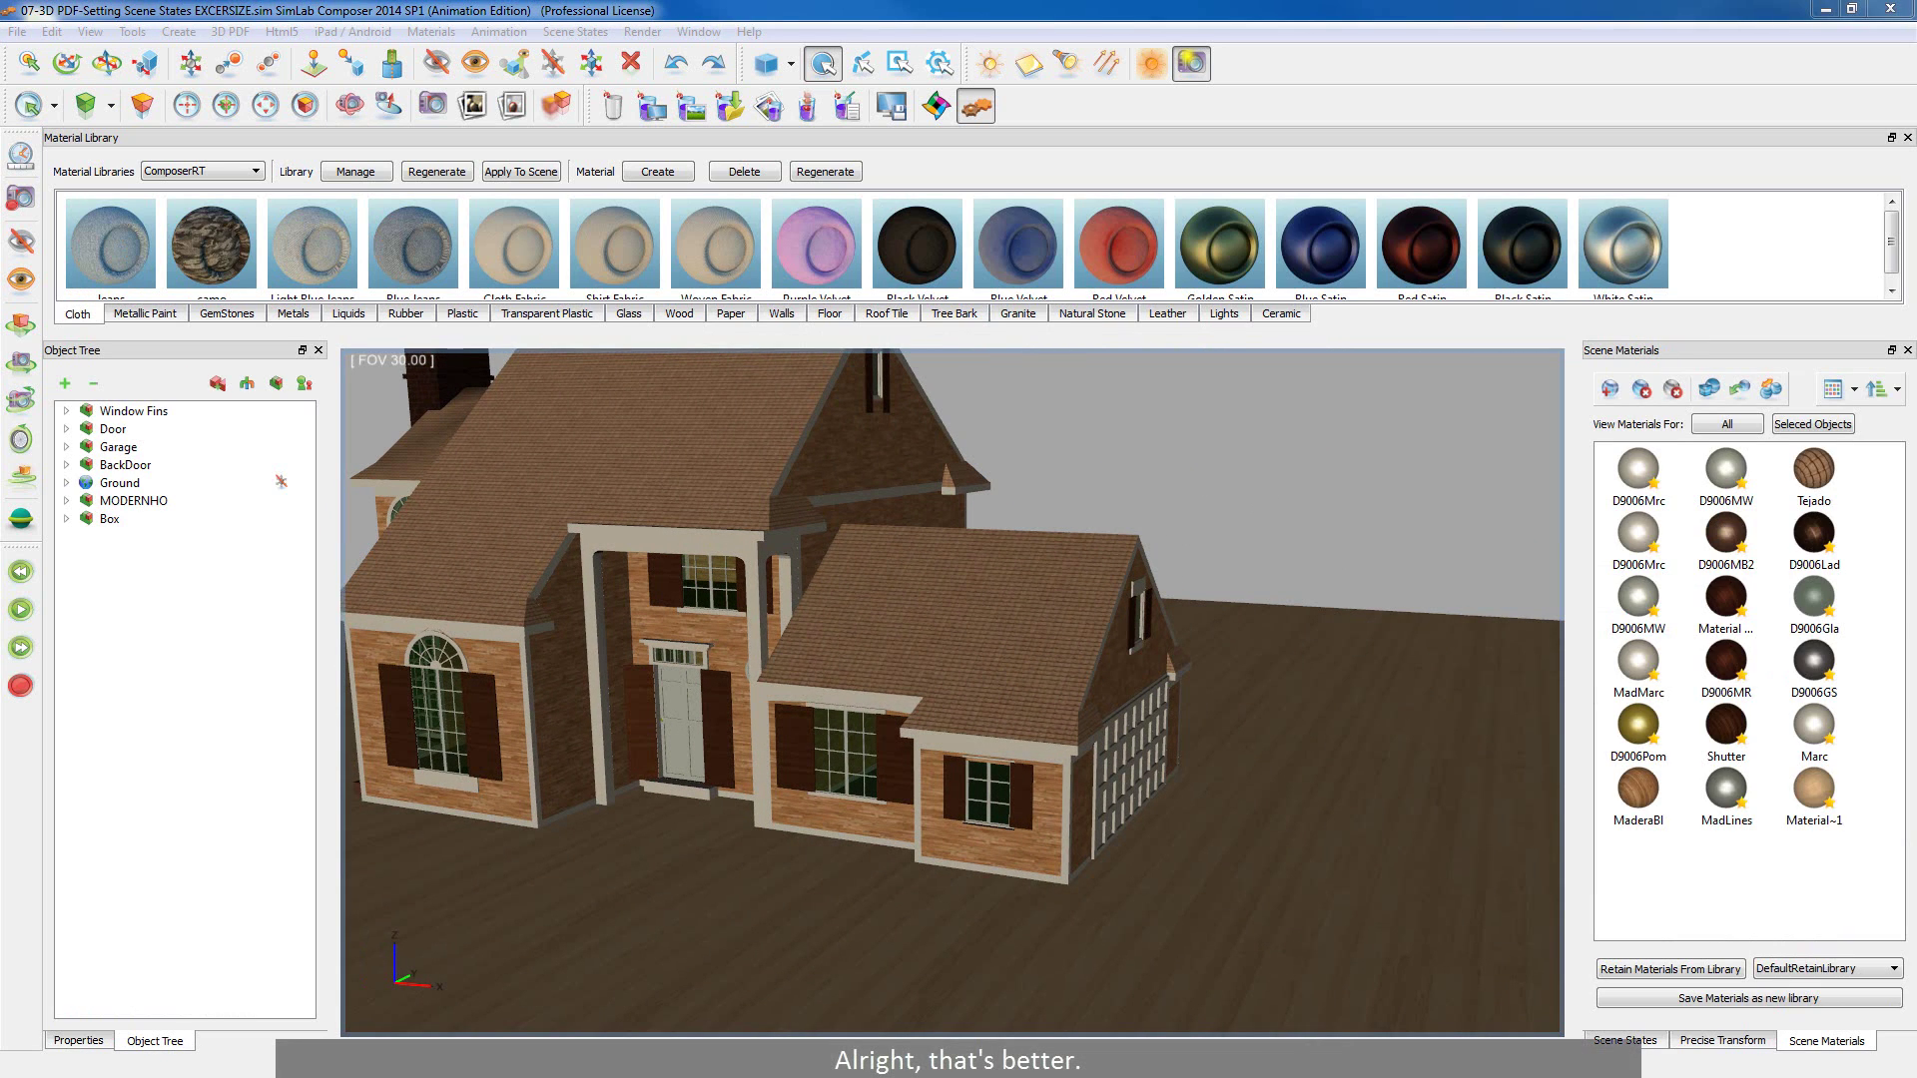
# - Bring the view in close on the front door with fit and Ctrl+J
pyautogui.moveTo(761, 649); pyautogui.dragTo(1065, 877)
pyautogui.click(350, 104)
pyautogui.click(1070, 777)
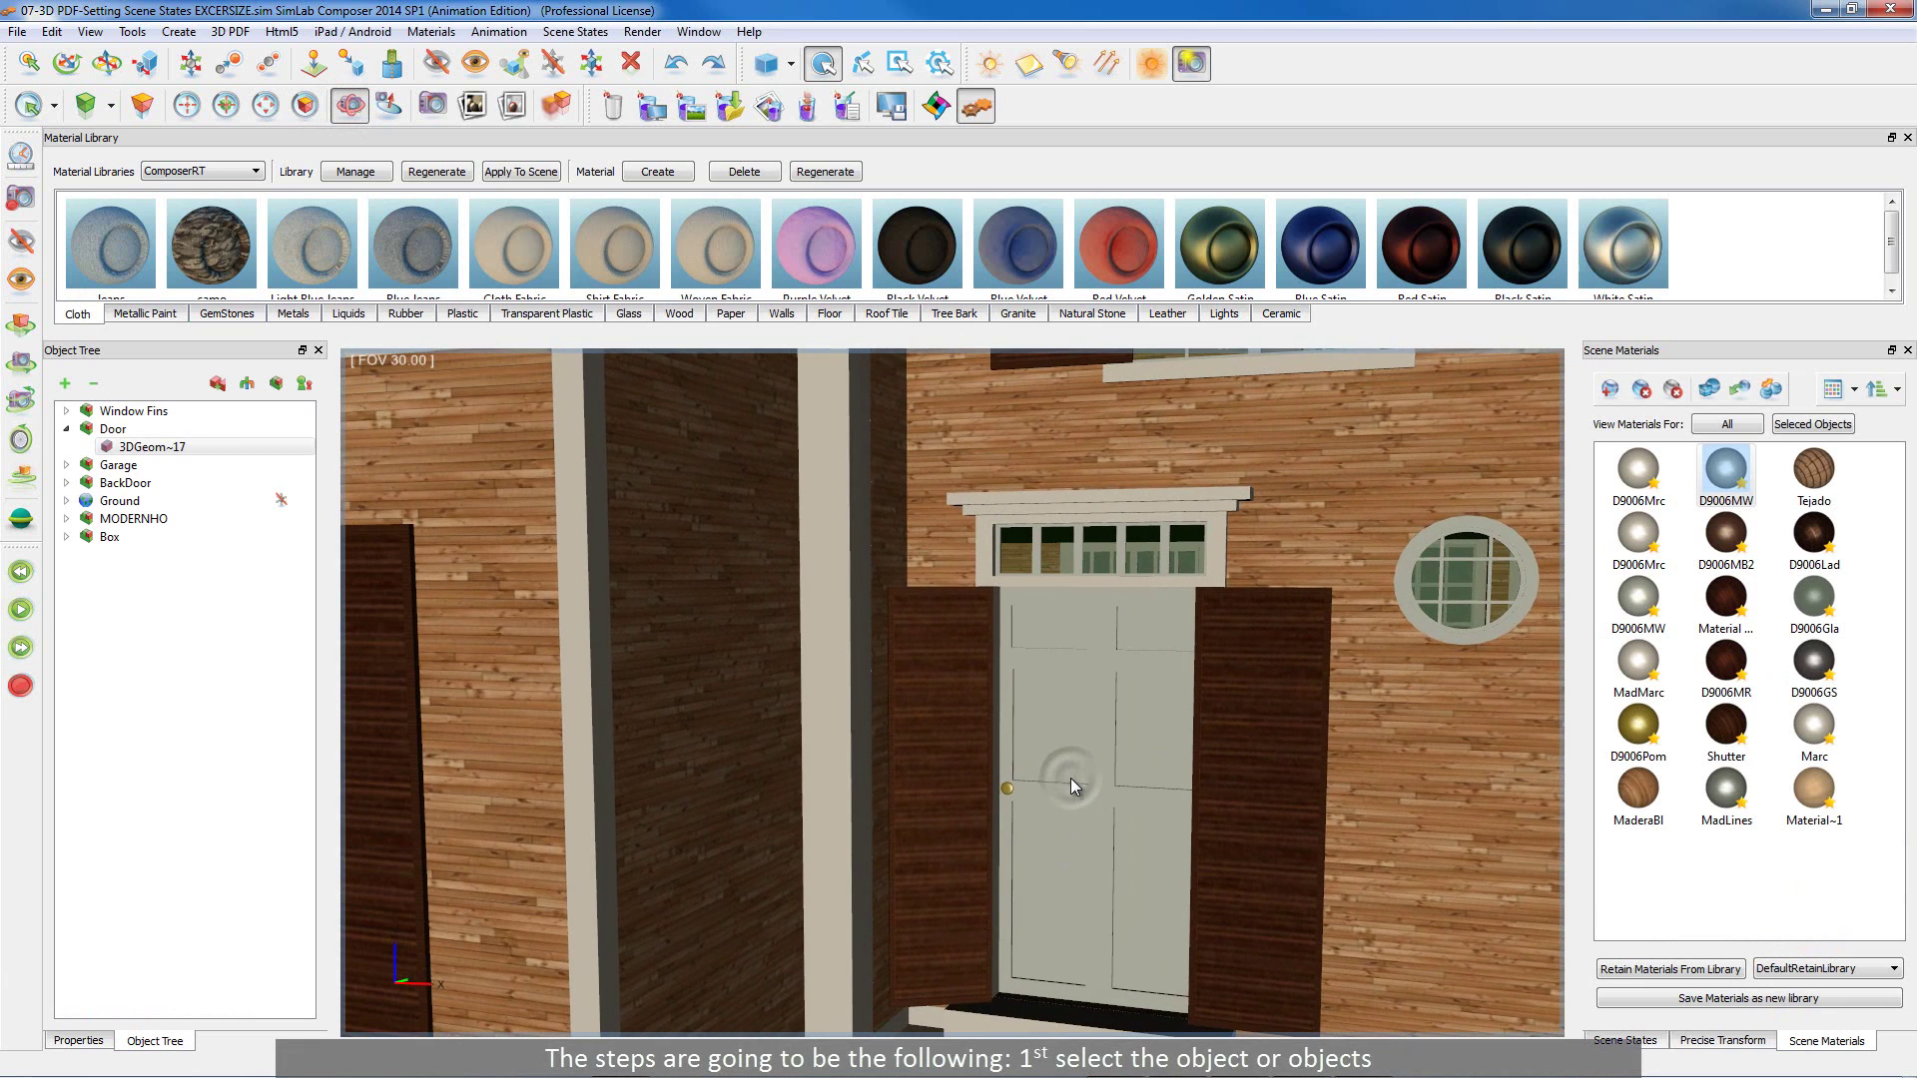
pyautogui.press('f')
pyautogui.hotkey('ctrl', 'j')
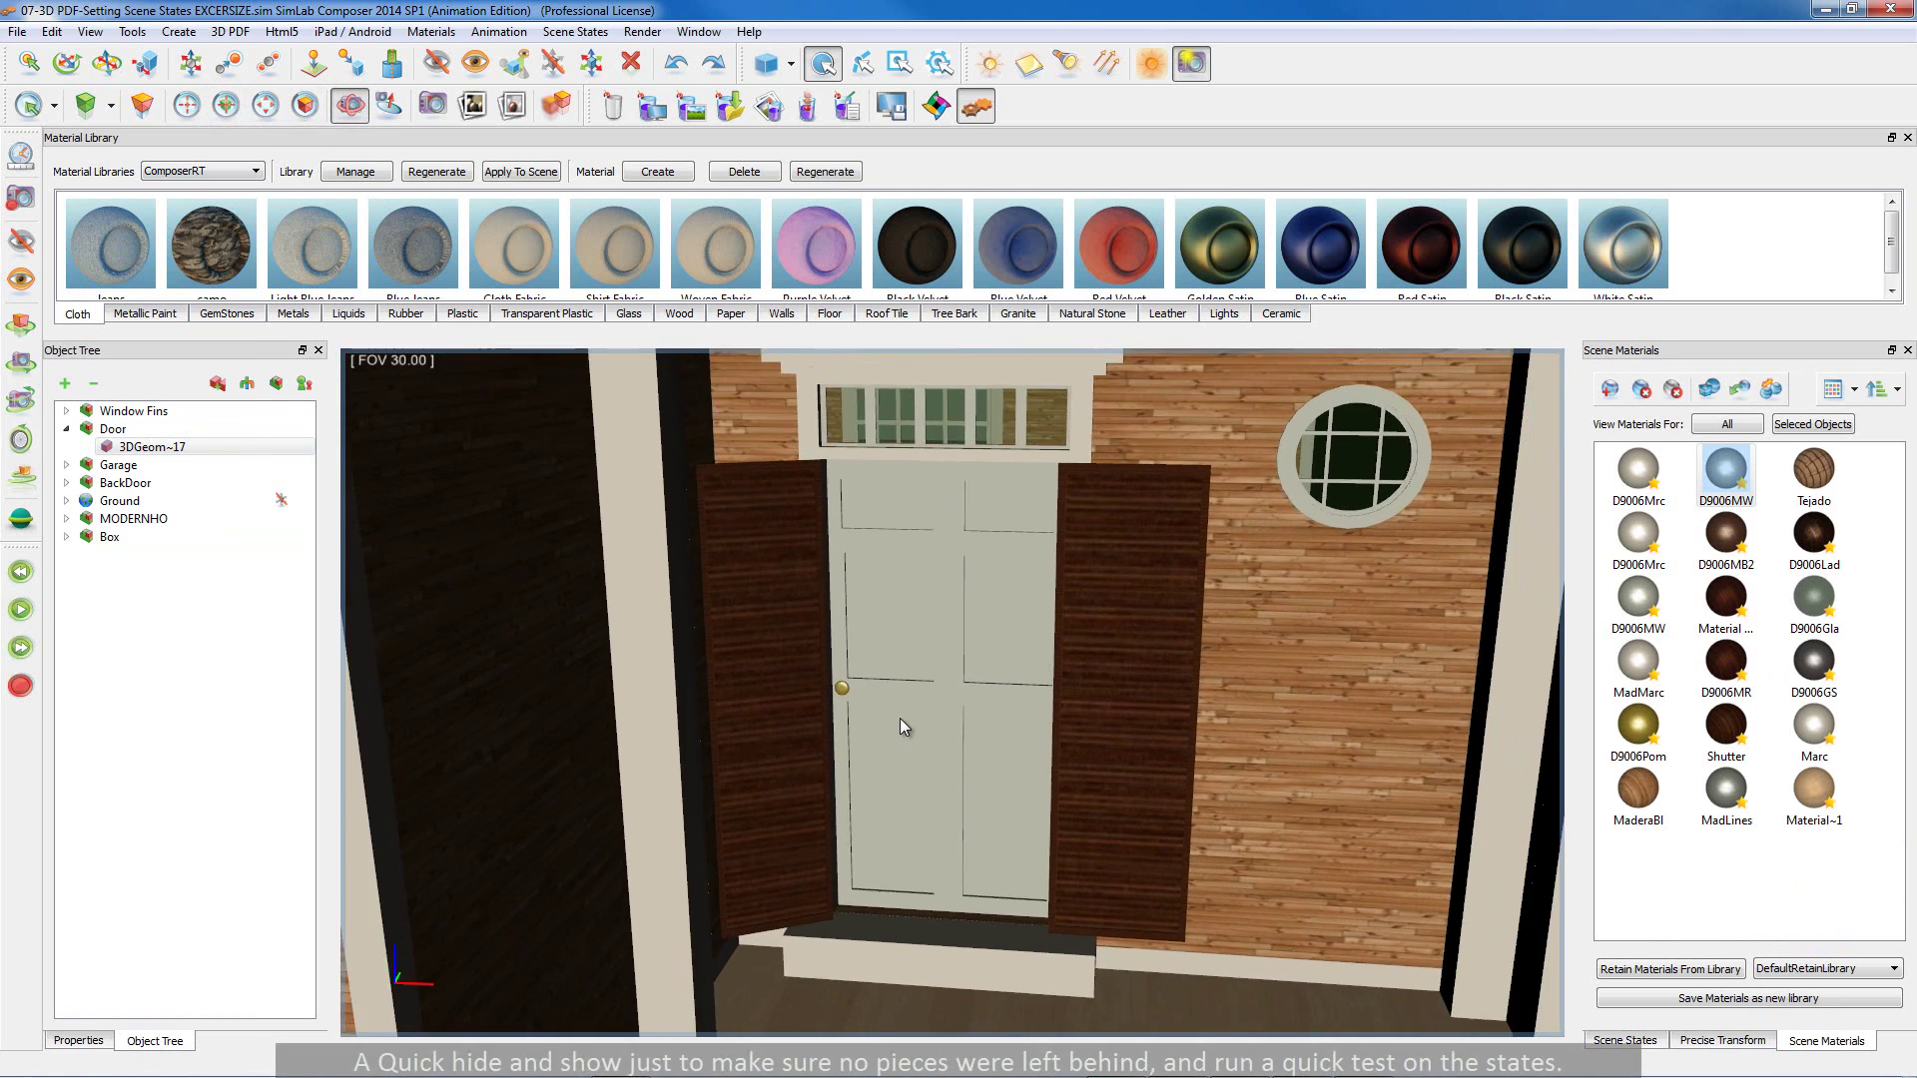
pyautogui.moveTo(901, 727); pyautogui.dragTo(896, 775, button='middle')
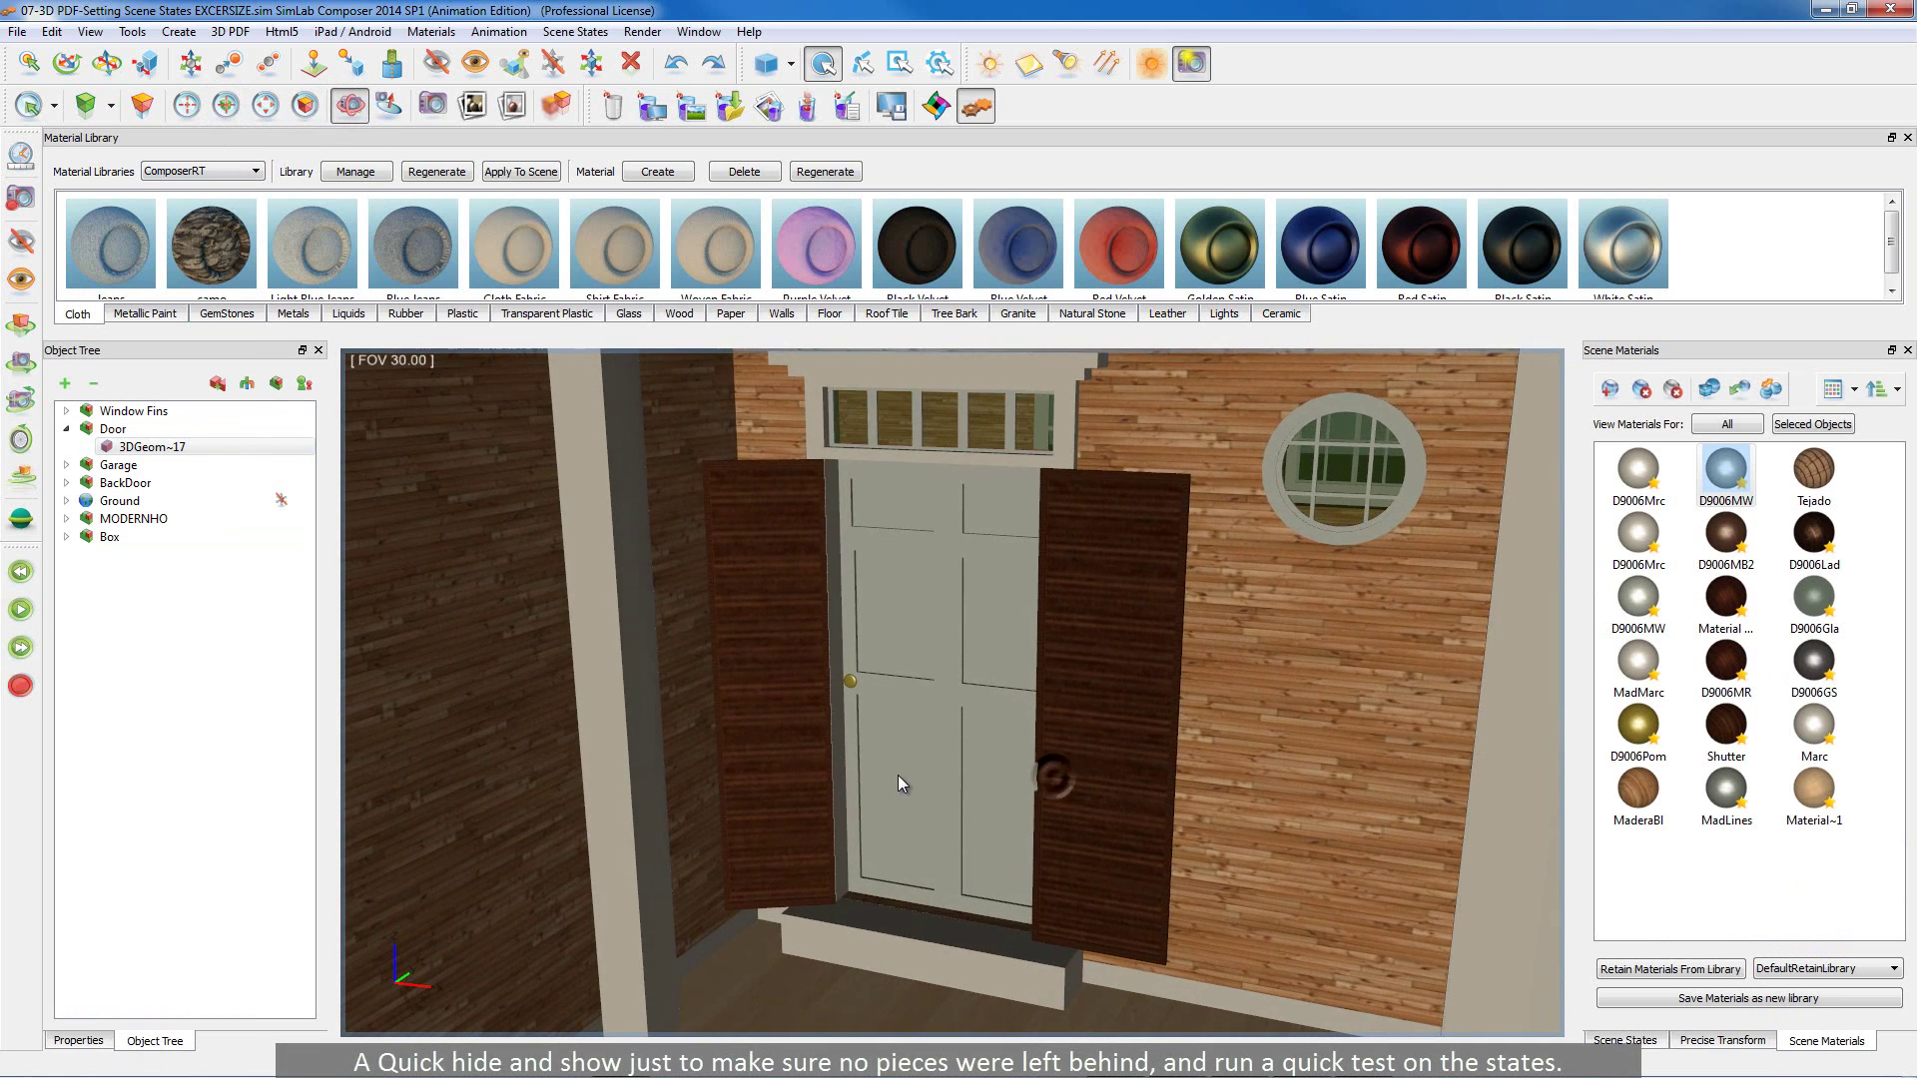
# - Select the right and left door shutters, then hide and unhide them
pyautogui.click(1096, 689)
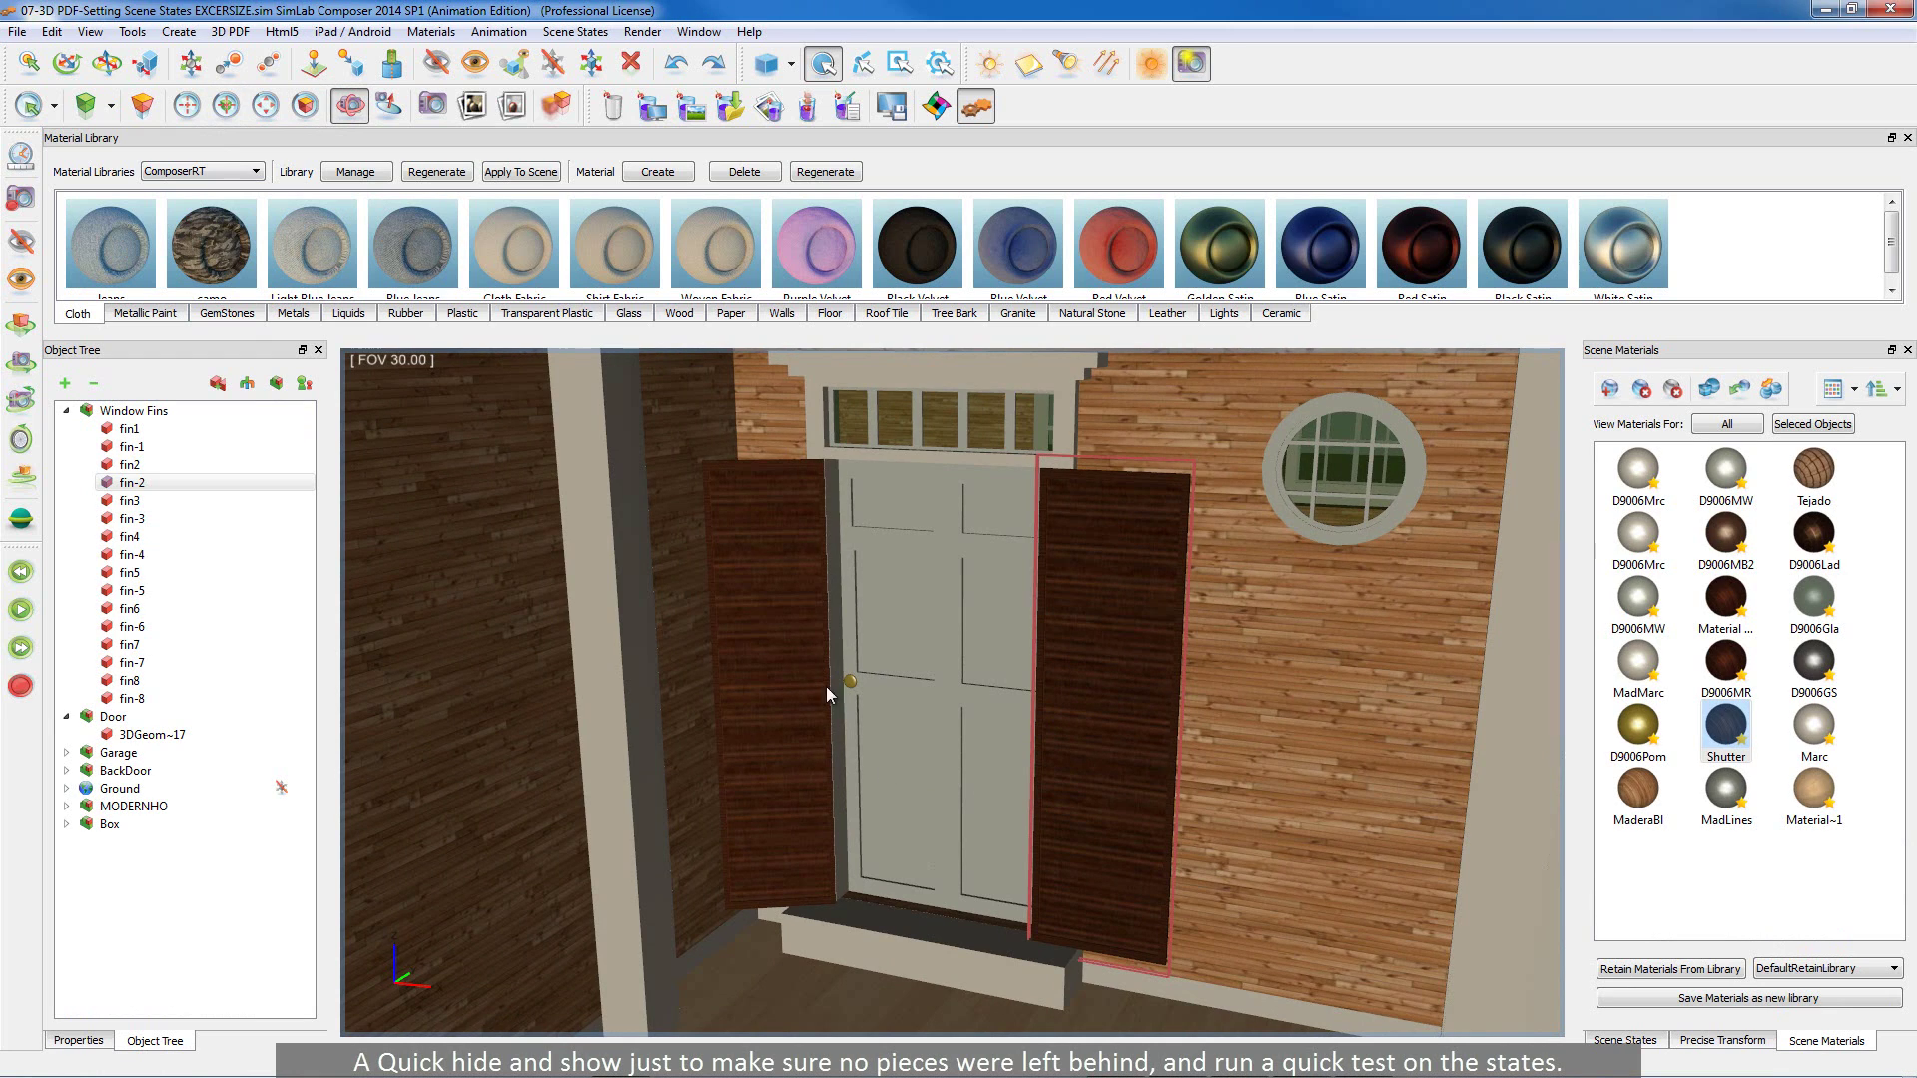
pyautogui.keyDown('ctrl'); pyautogui.click(786, 647); pyautogui.keyUp('ctrl')
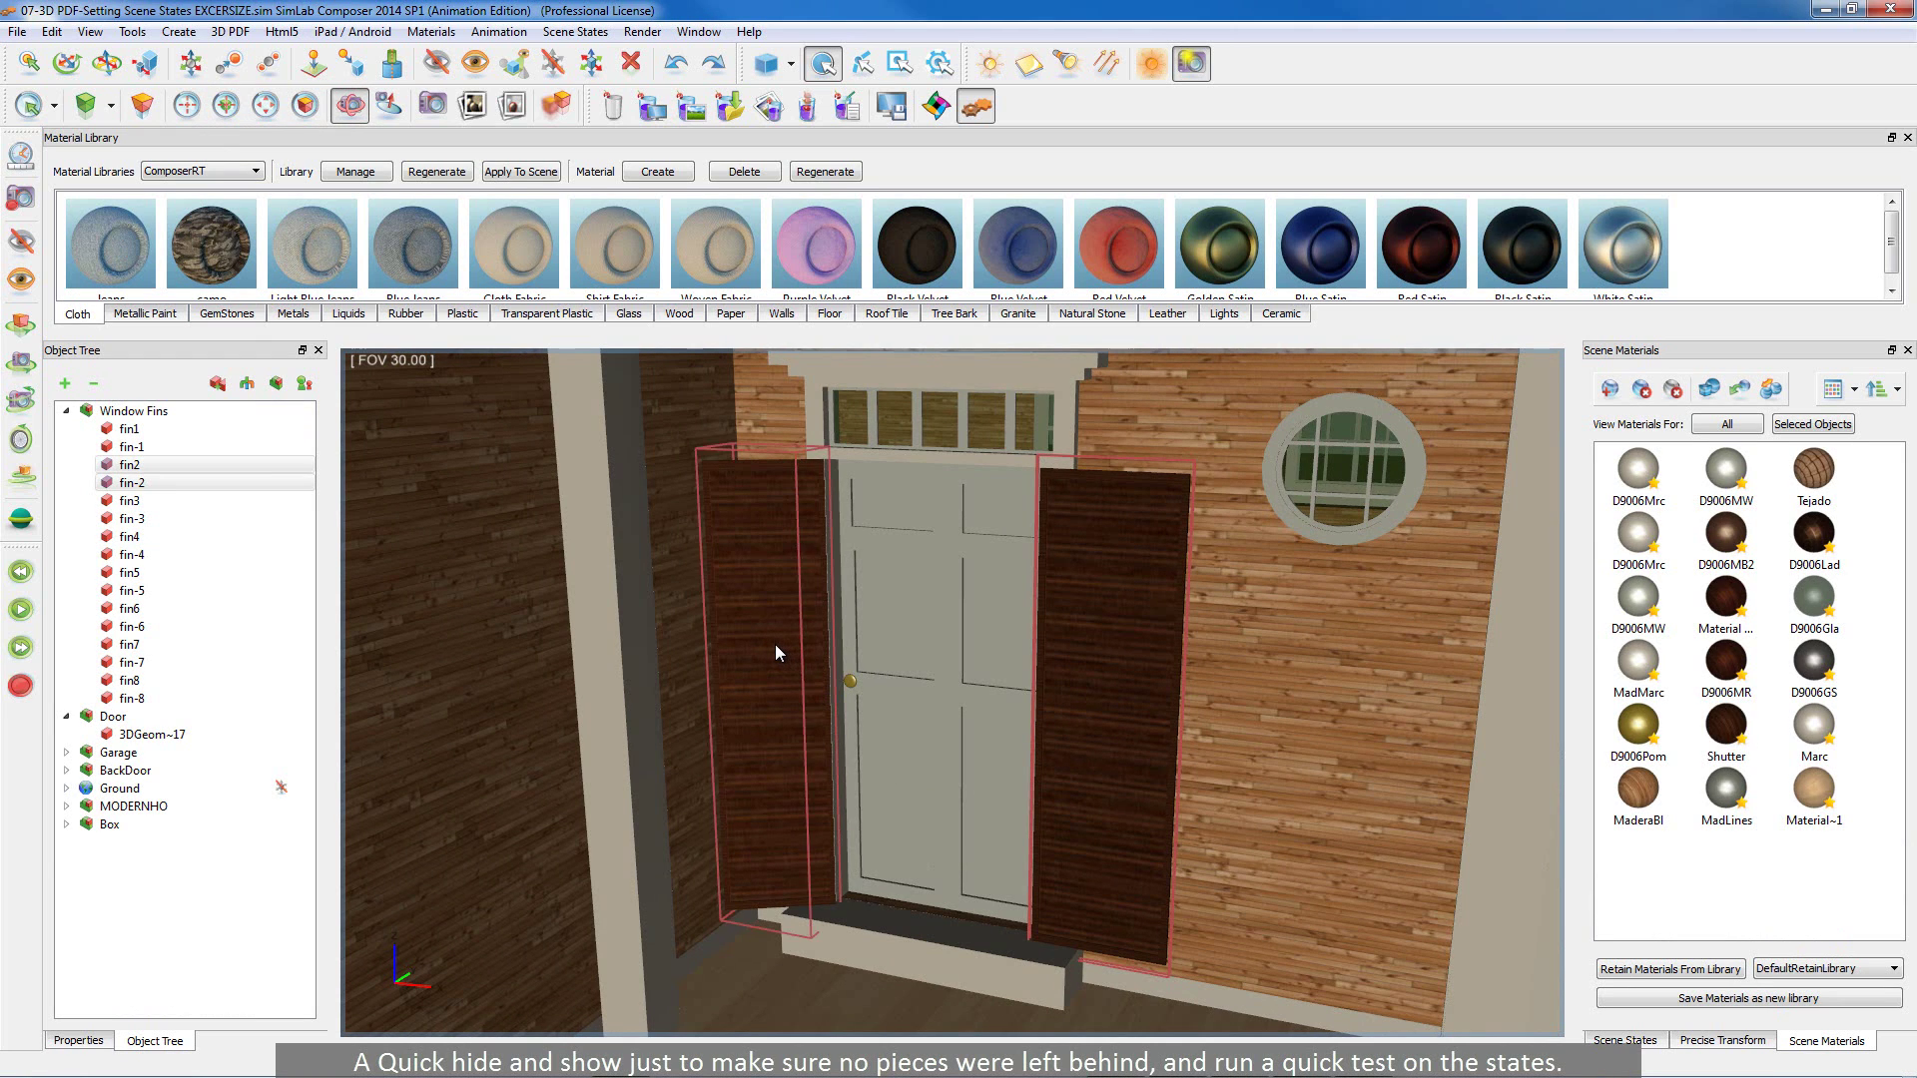
pyautogui.hotkey('ctrl', 'h')
pyautogui.hotkey('ctrl', 'shift', 'h')
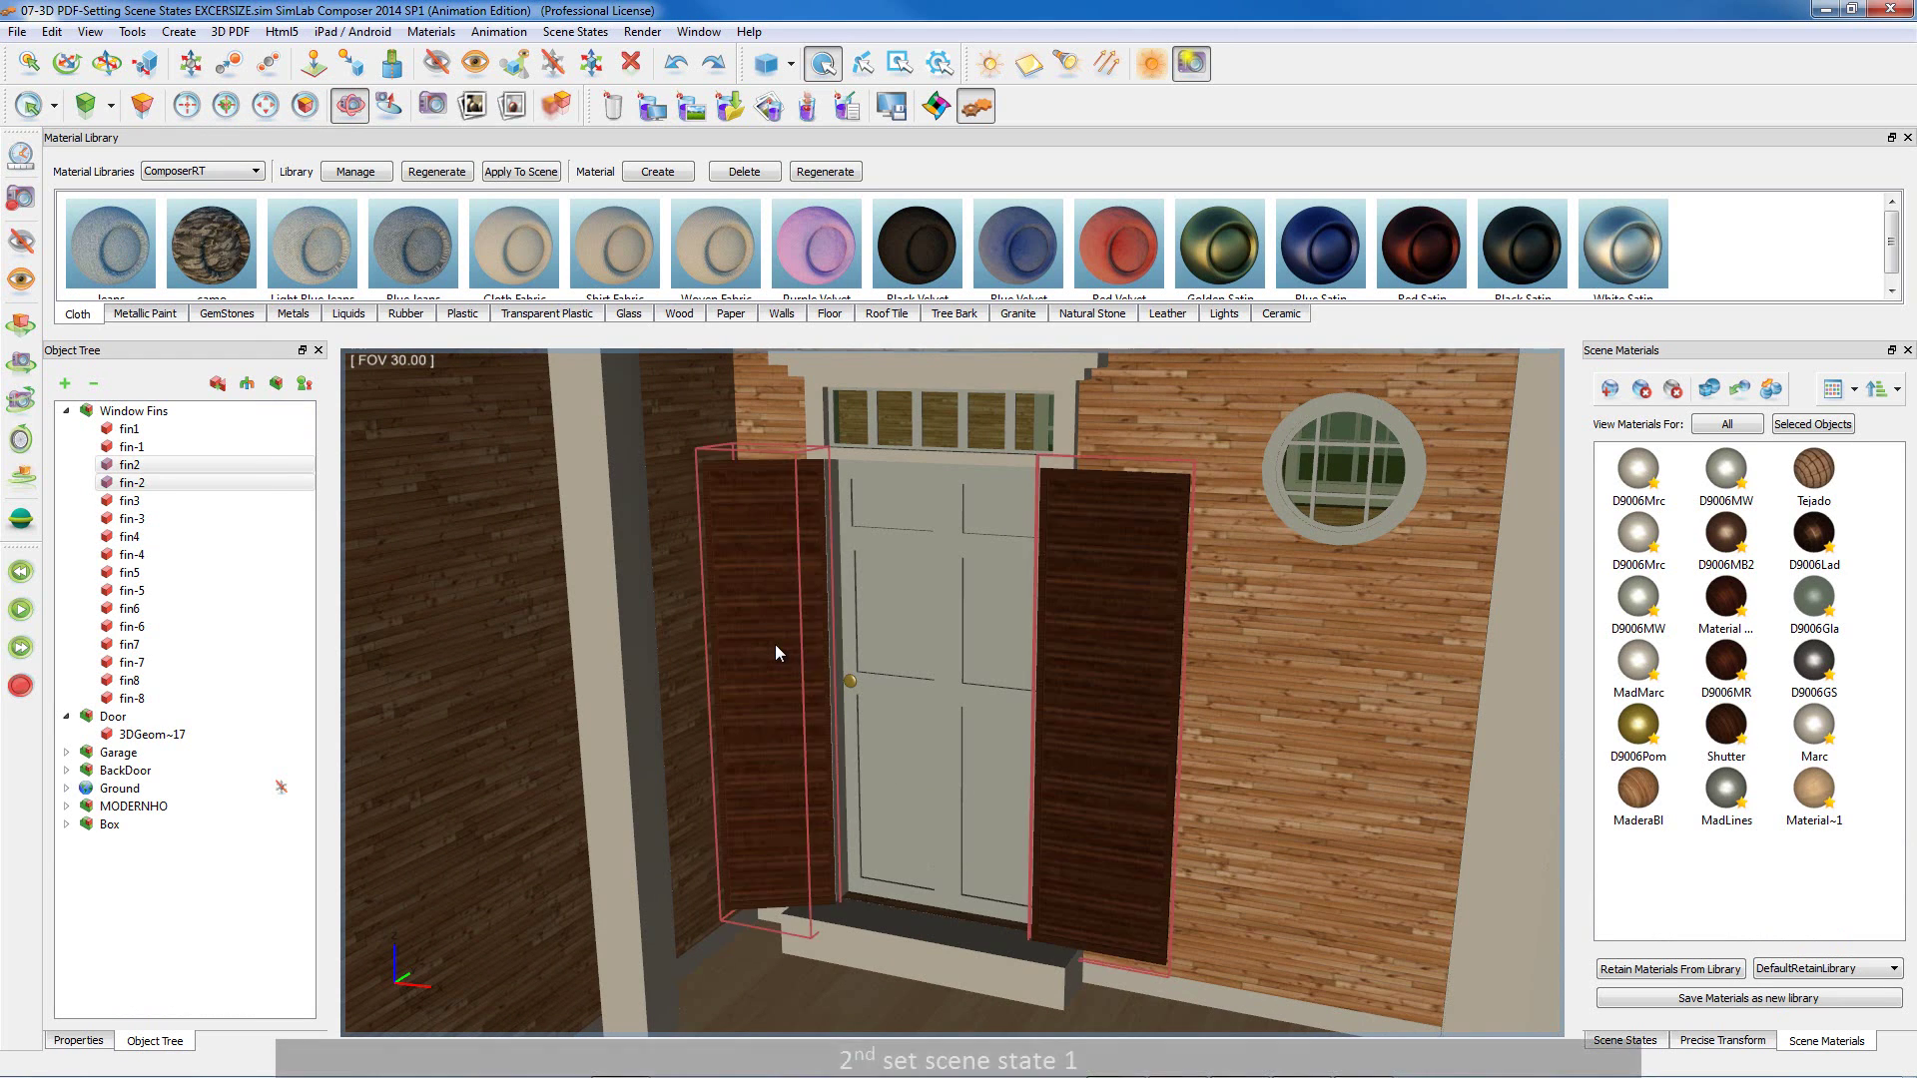
# - Capture the two front-door shutters' positions as transforms-only state Scene2
pyautogui.press('s')
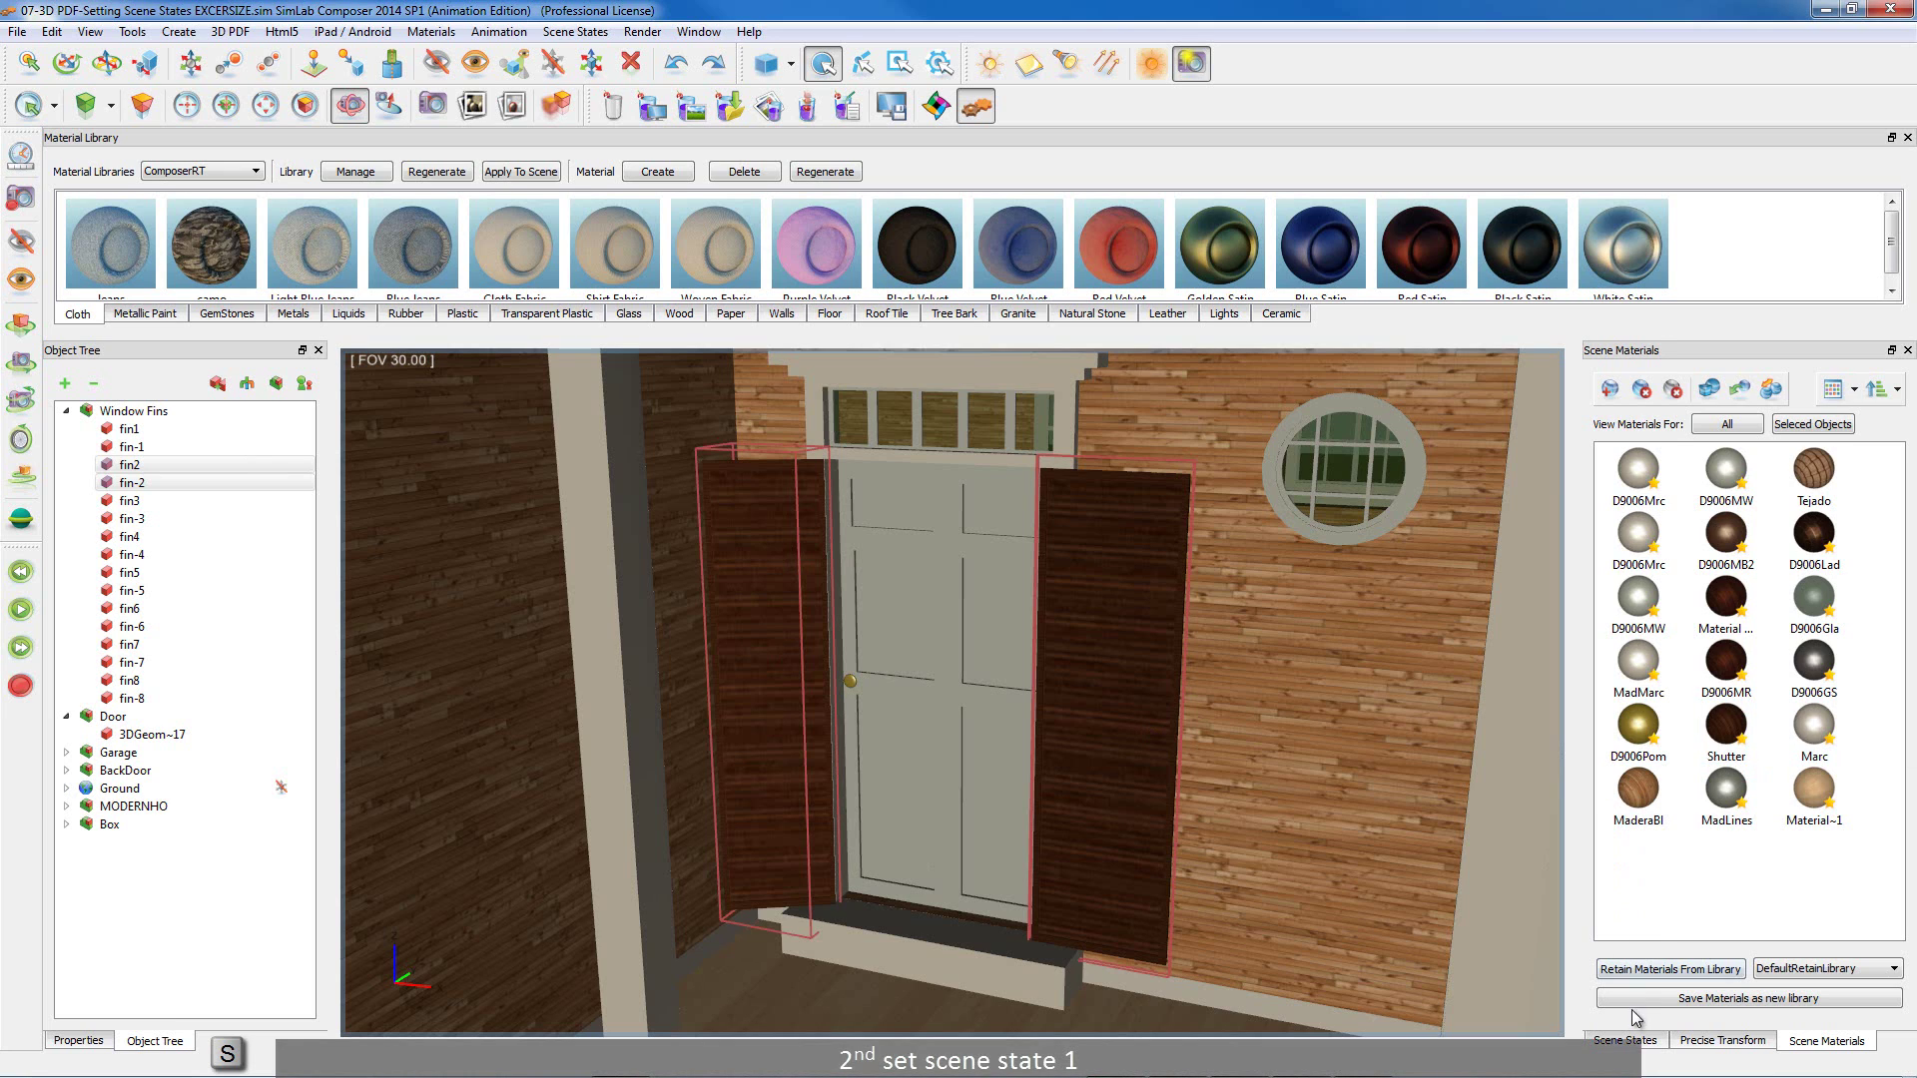
pyautogui.click(1626, 1040)
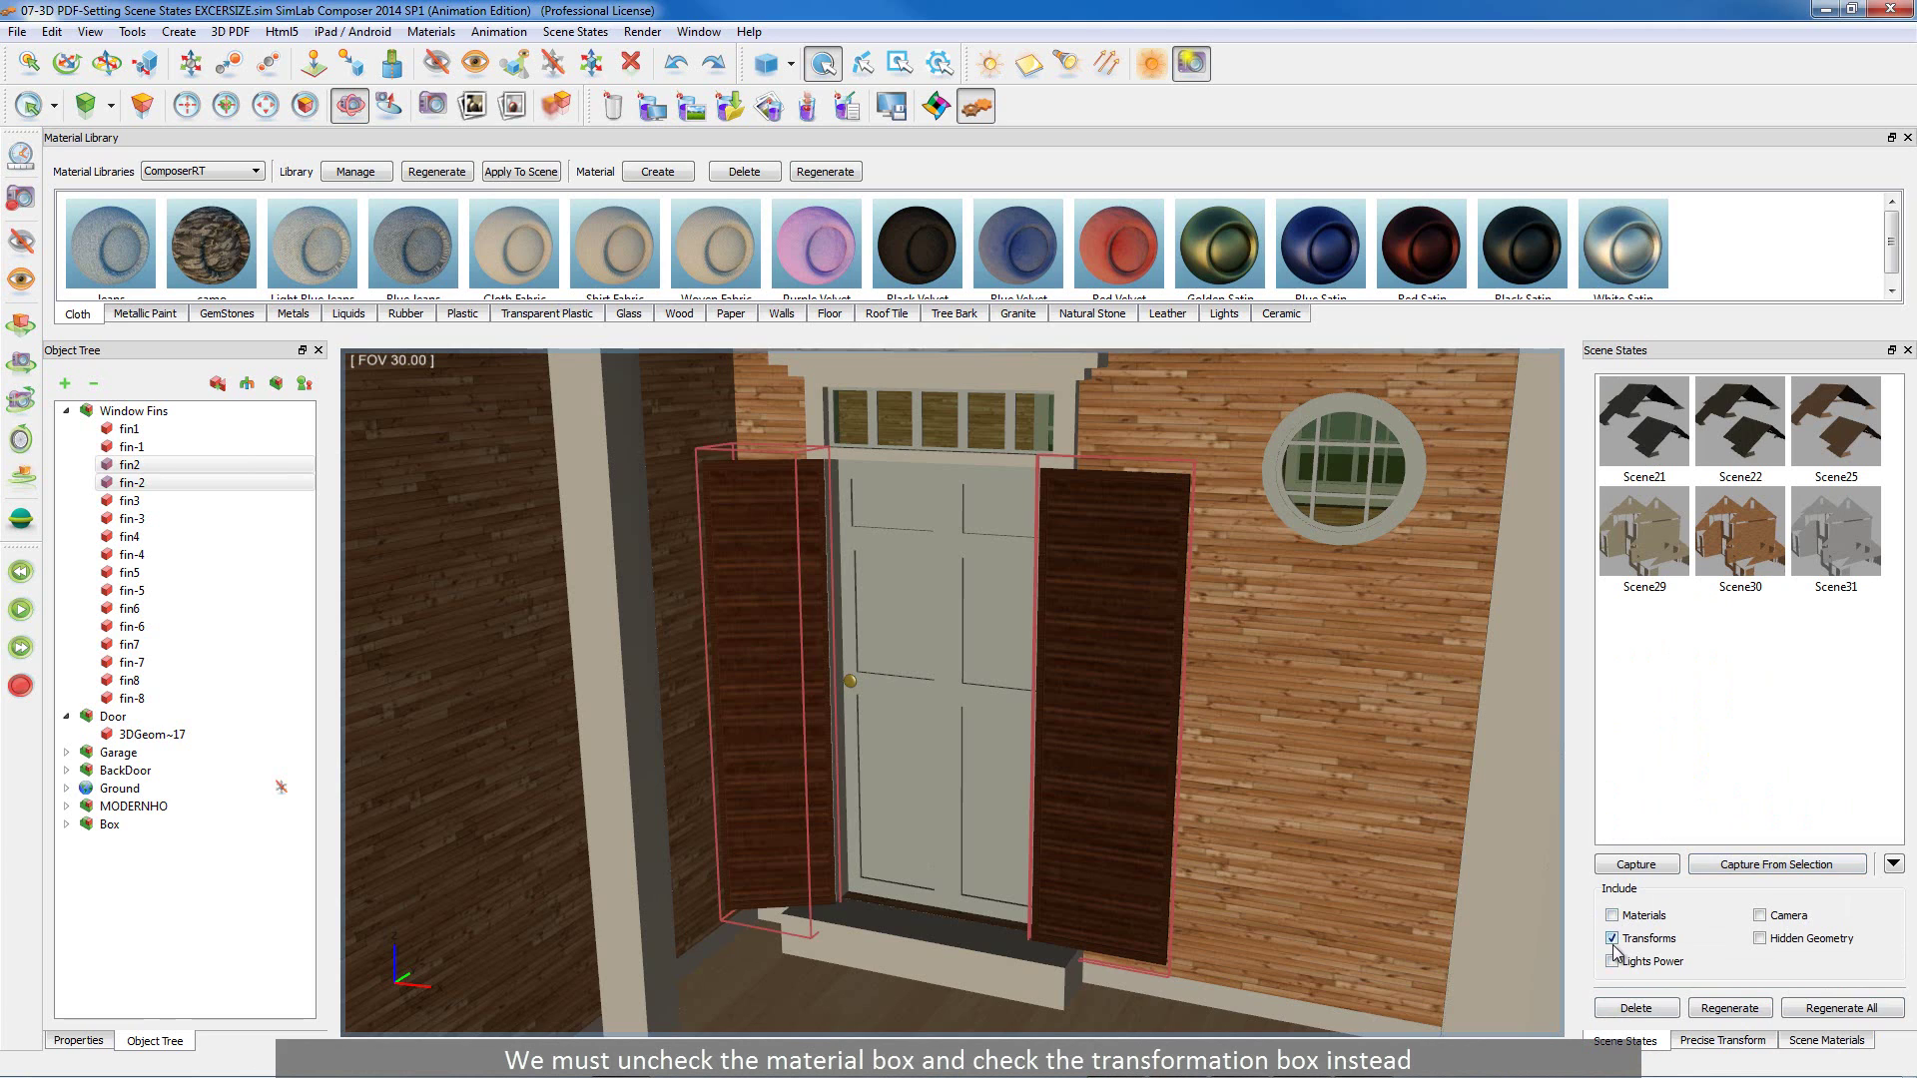
pyautogui.click(1756, 865)
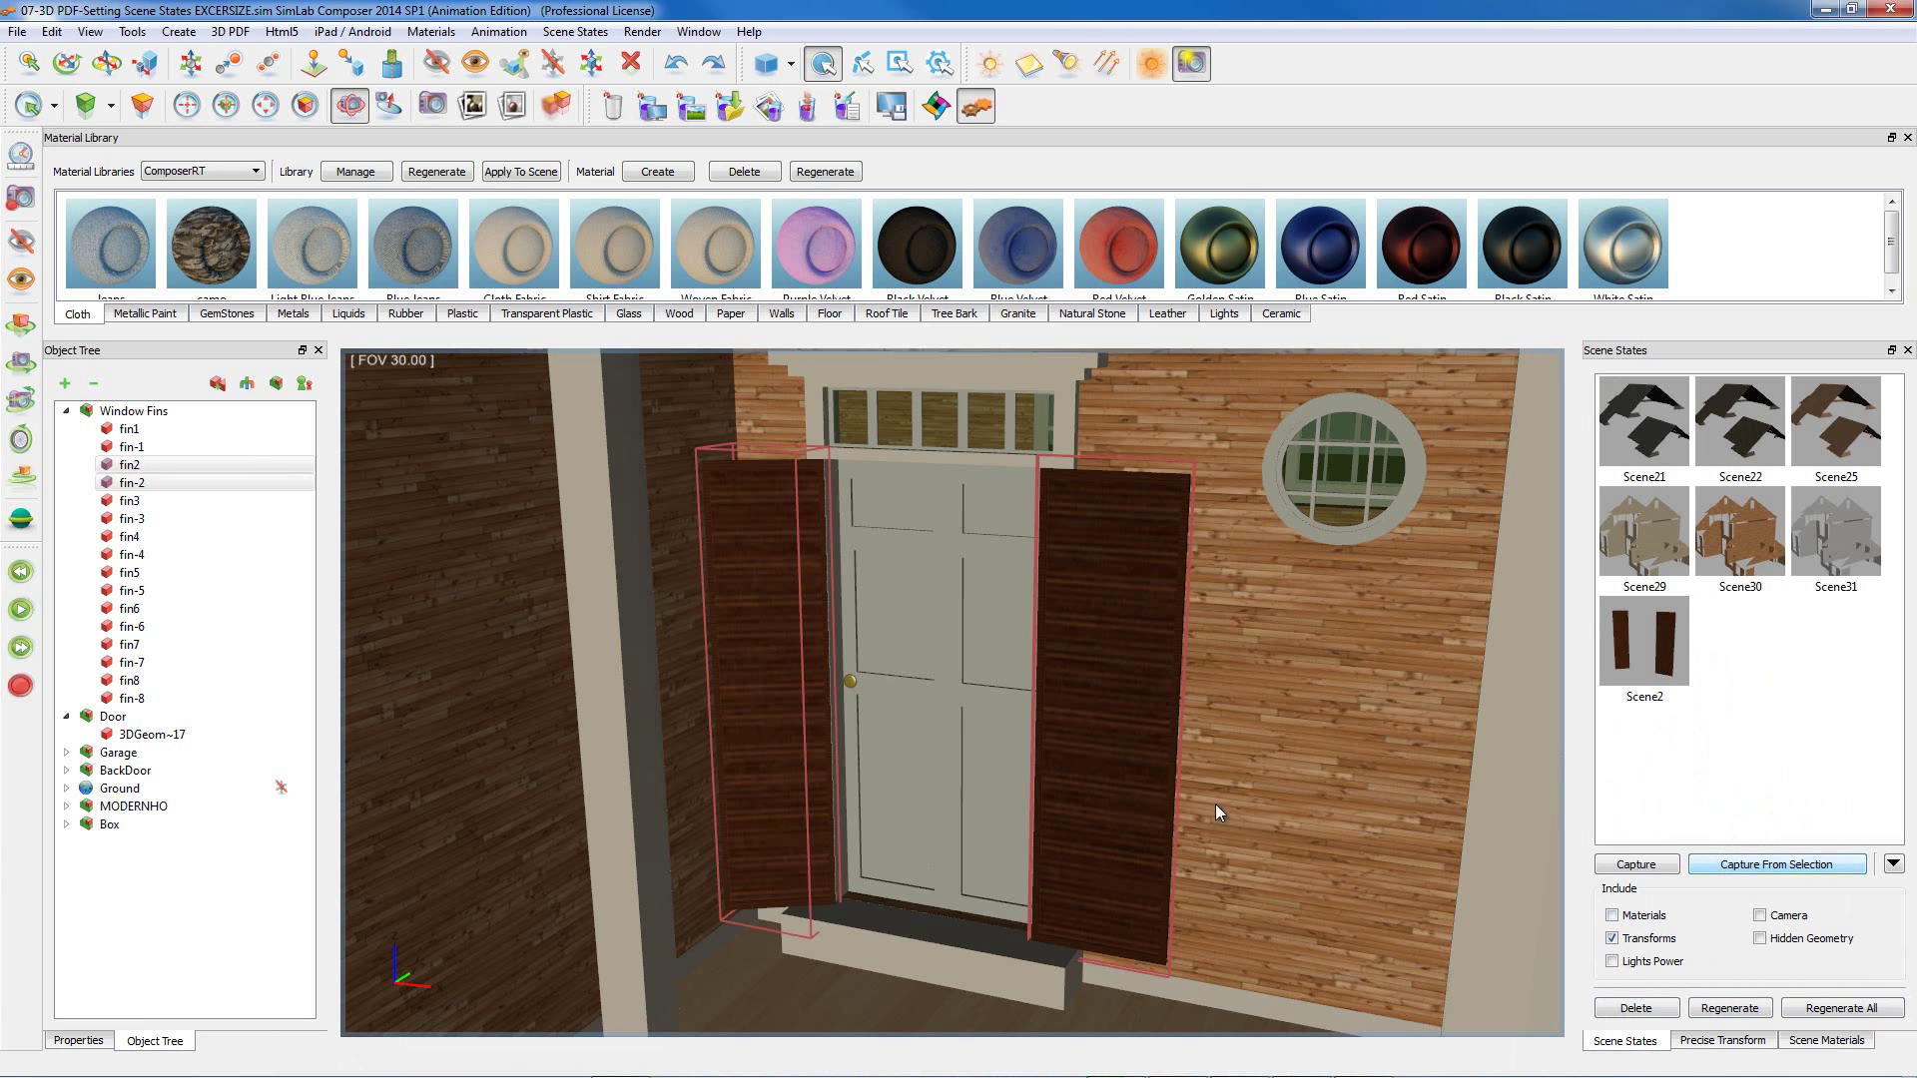
pyautogui.click(1126, 762)
# - Rotate the right and left shutters shut and shift them so they meet across the door
pyautogui.press('t')
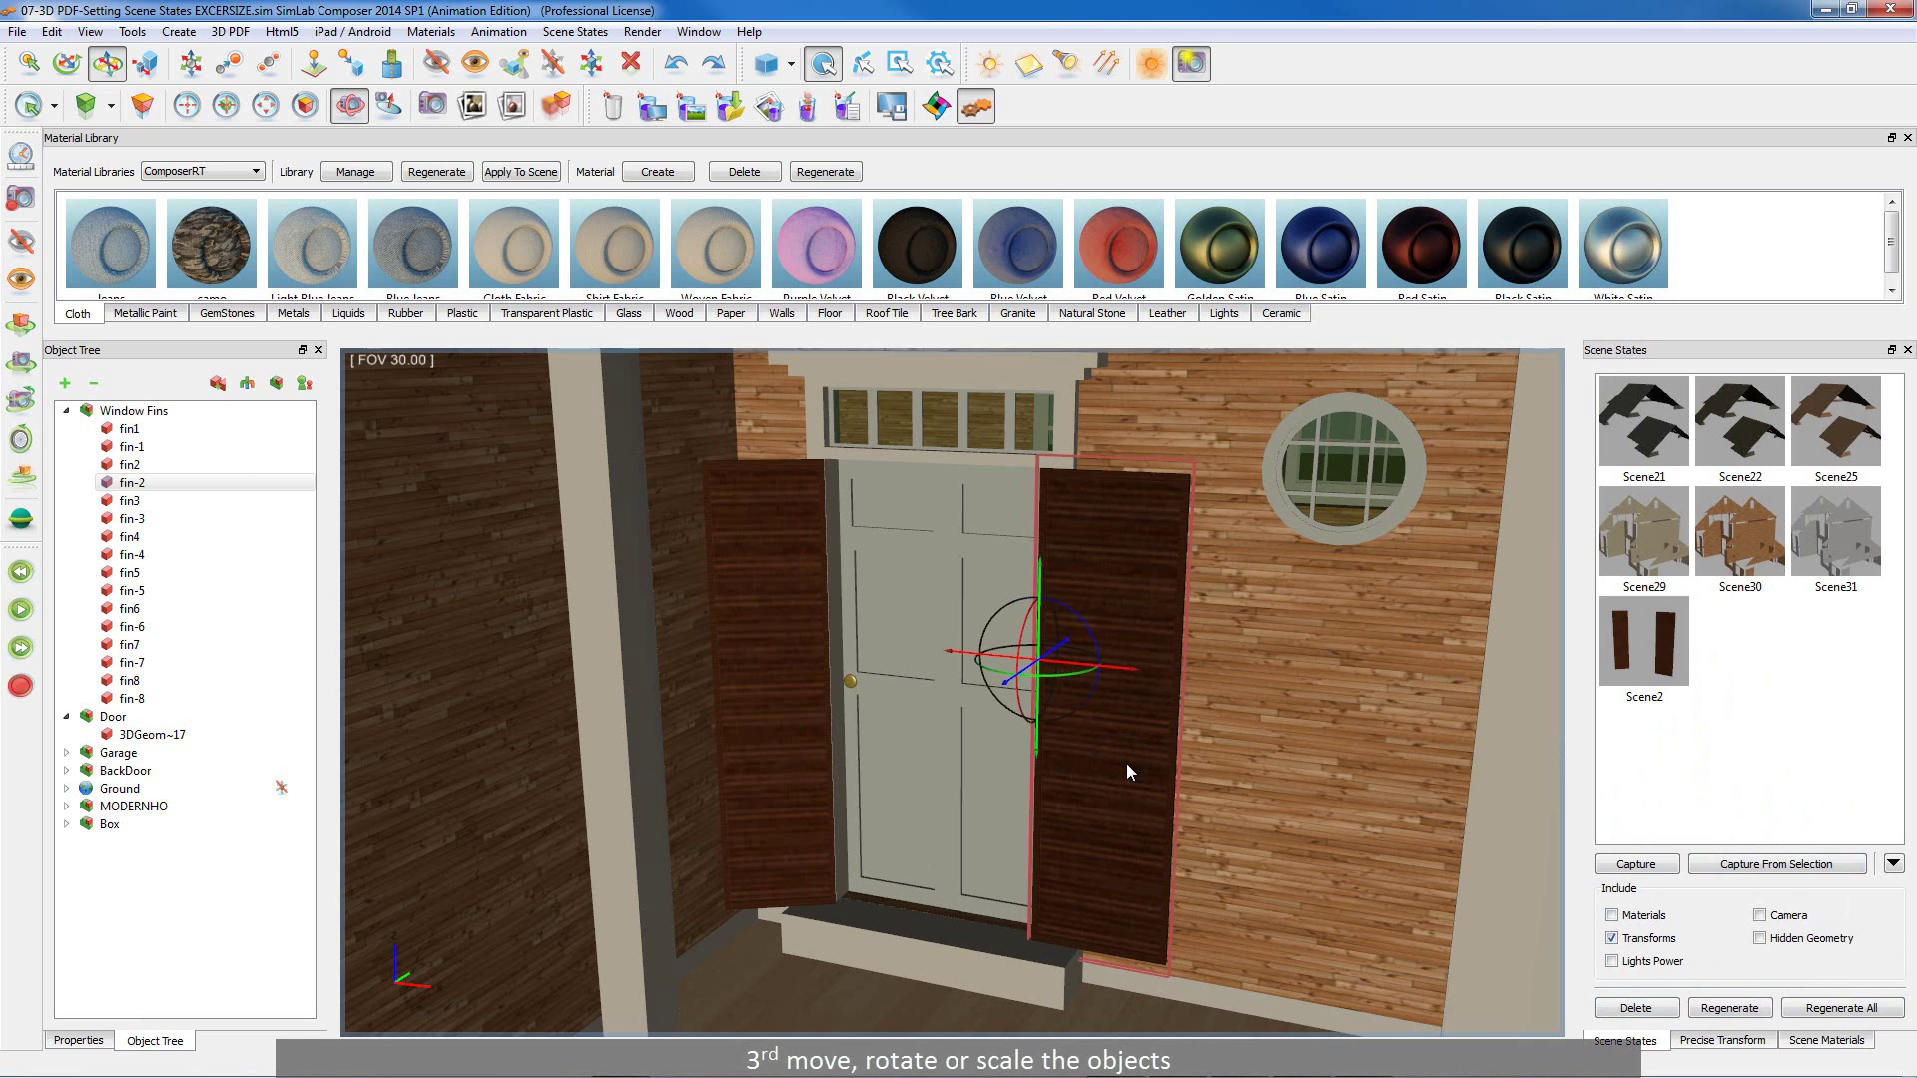
pyautogui.moveTo(1065, 674); pyautogui.dragTo(725, 645)
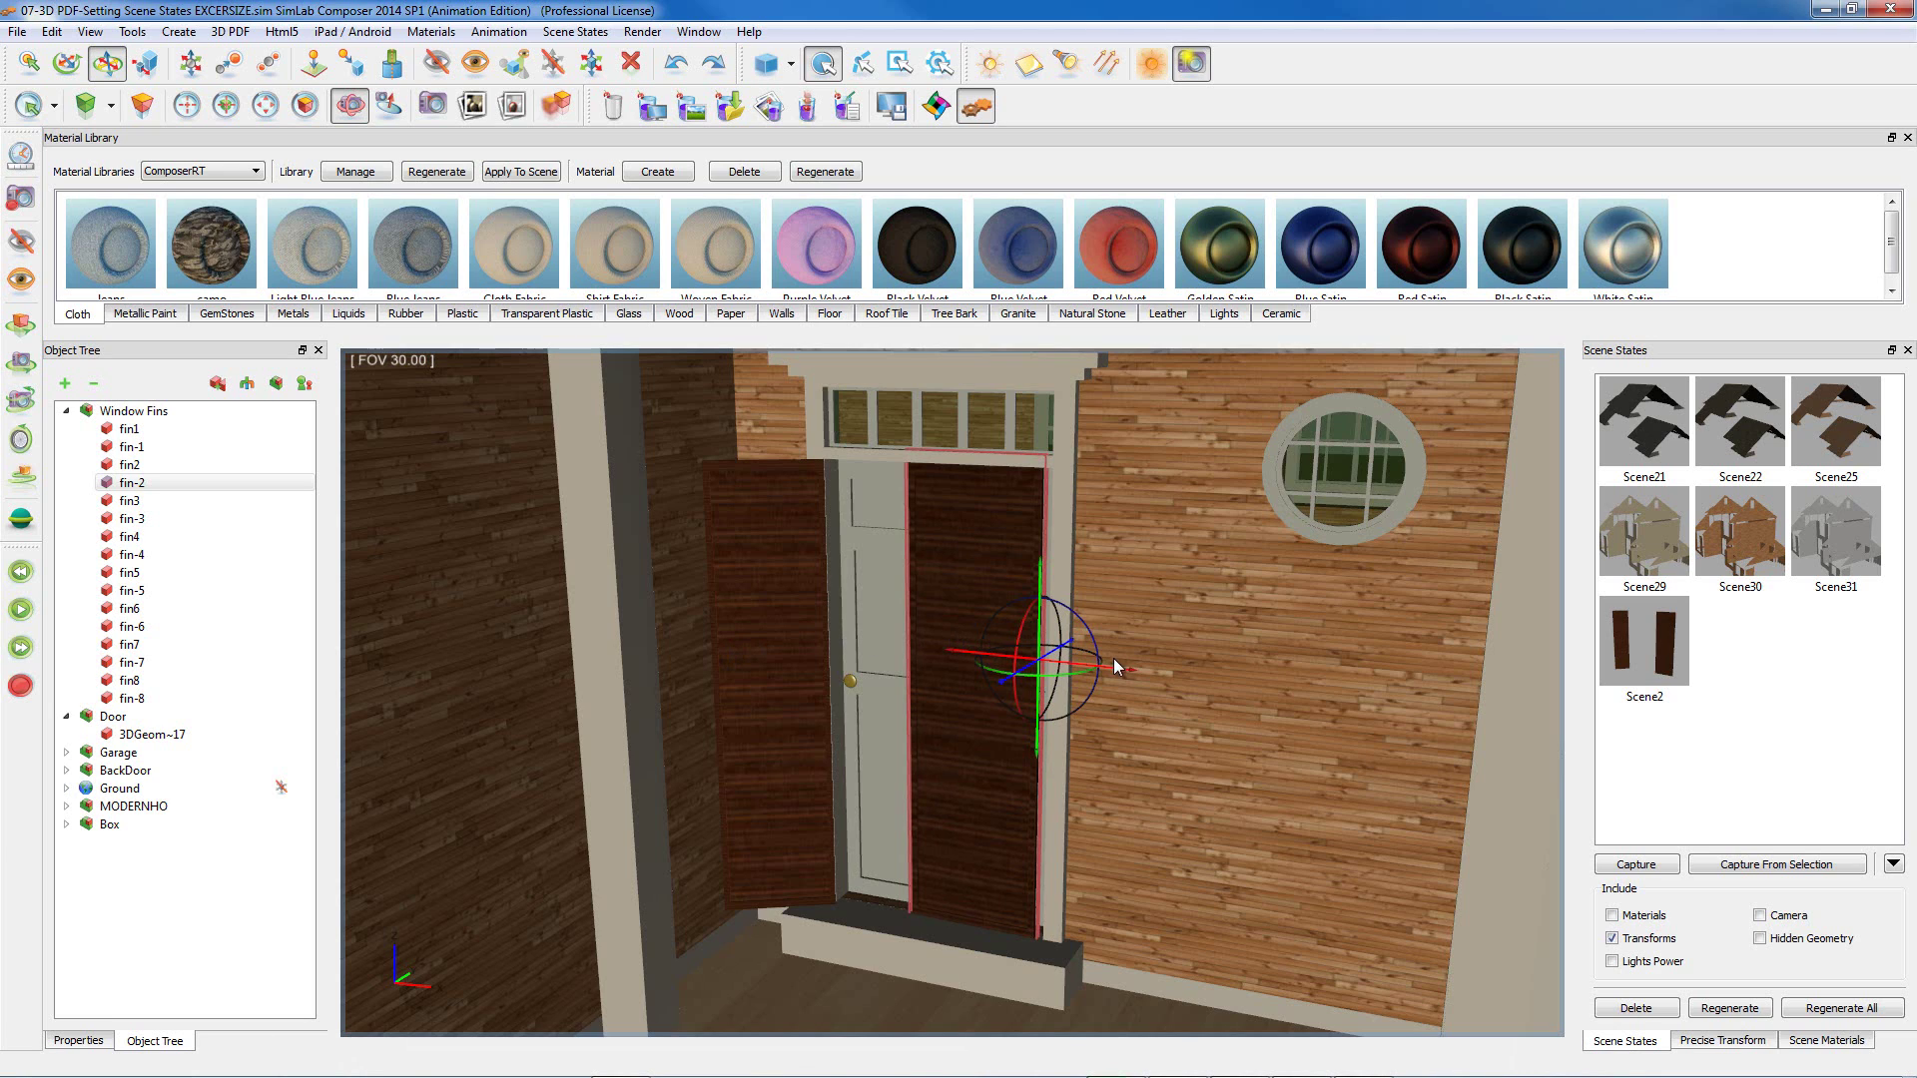
pyautogui.moveTo(1129, 669); pyautogui.dragTo(1134, 669)
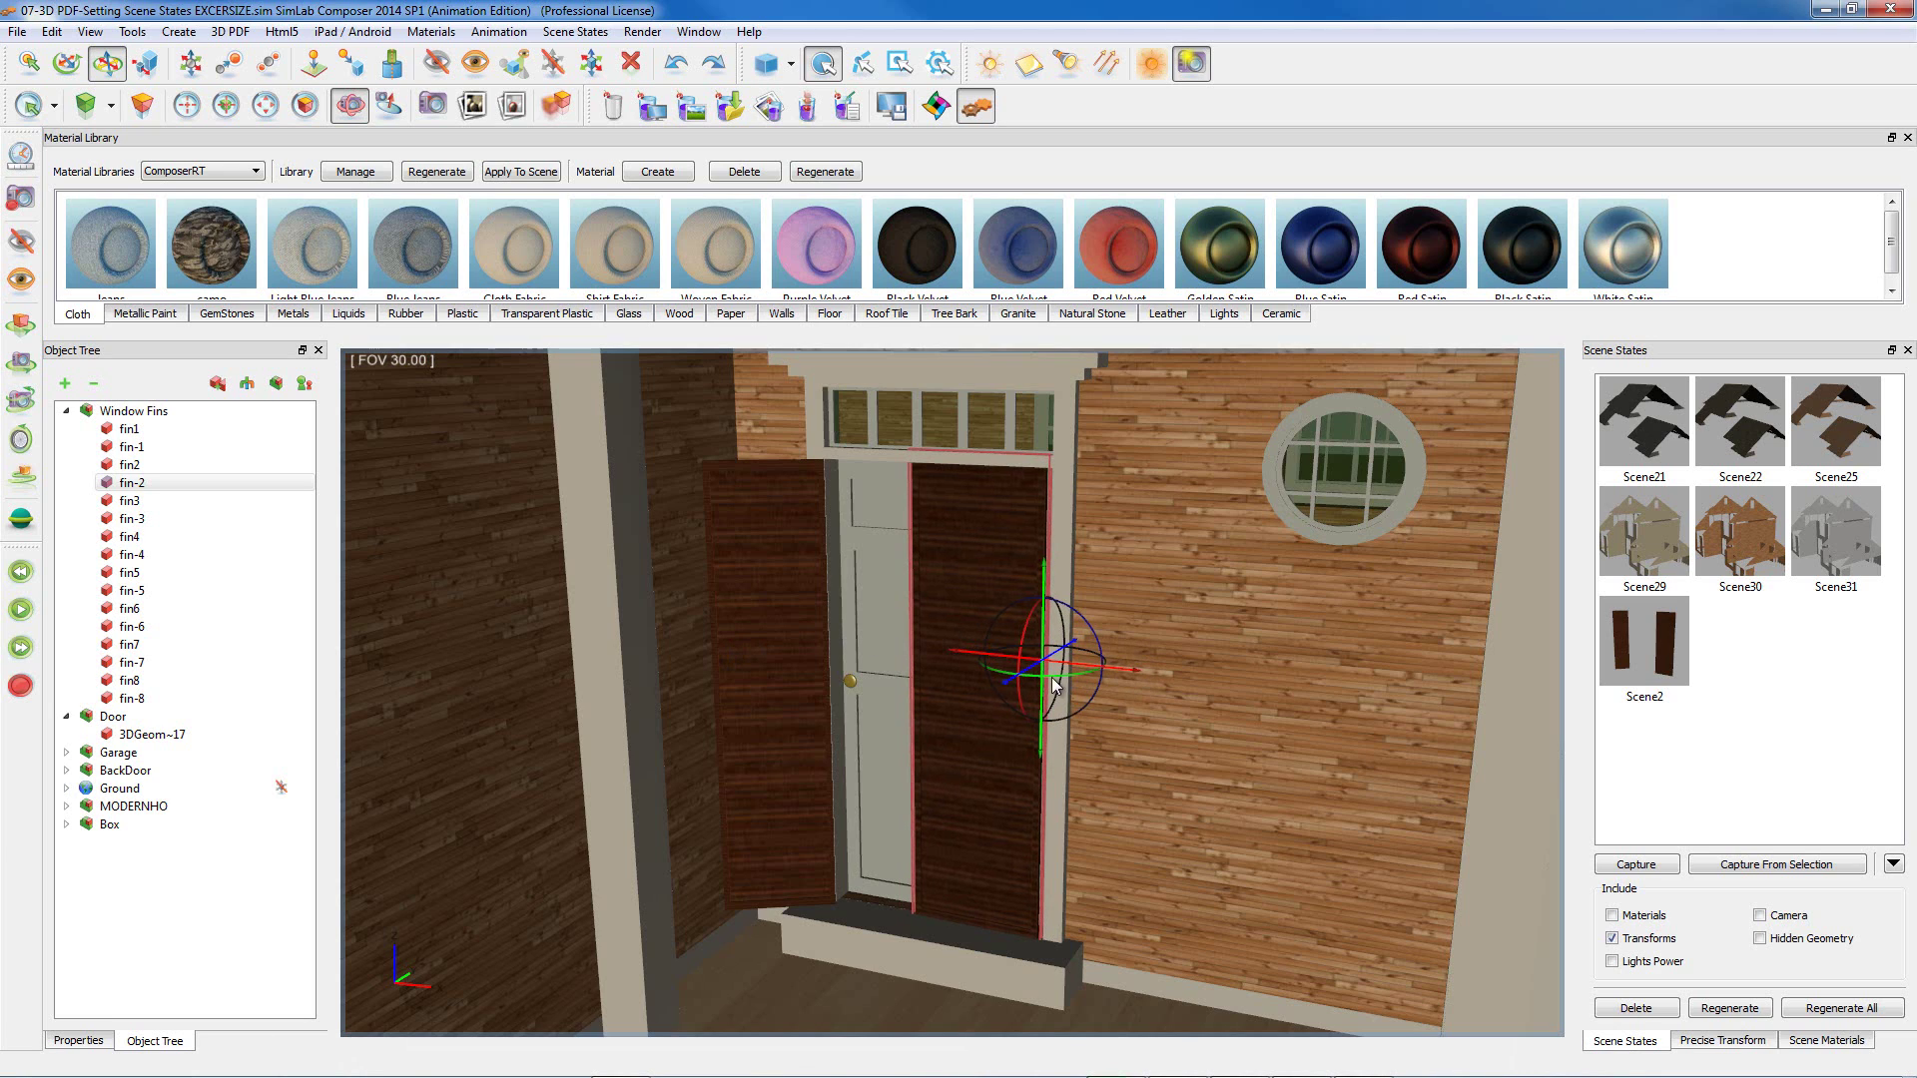
pyautogui.moveTo(1009, 687); pyautogui.dragTo(1013, 684)
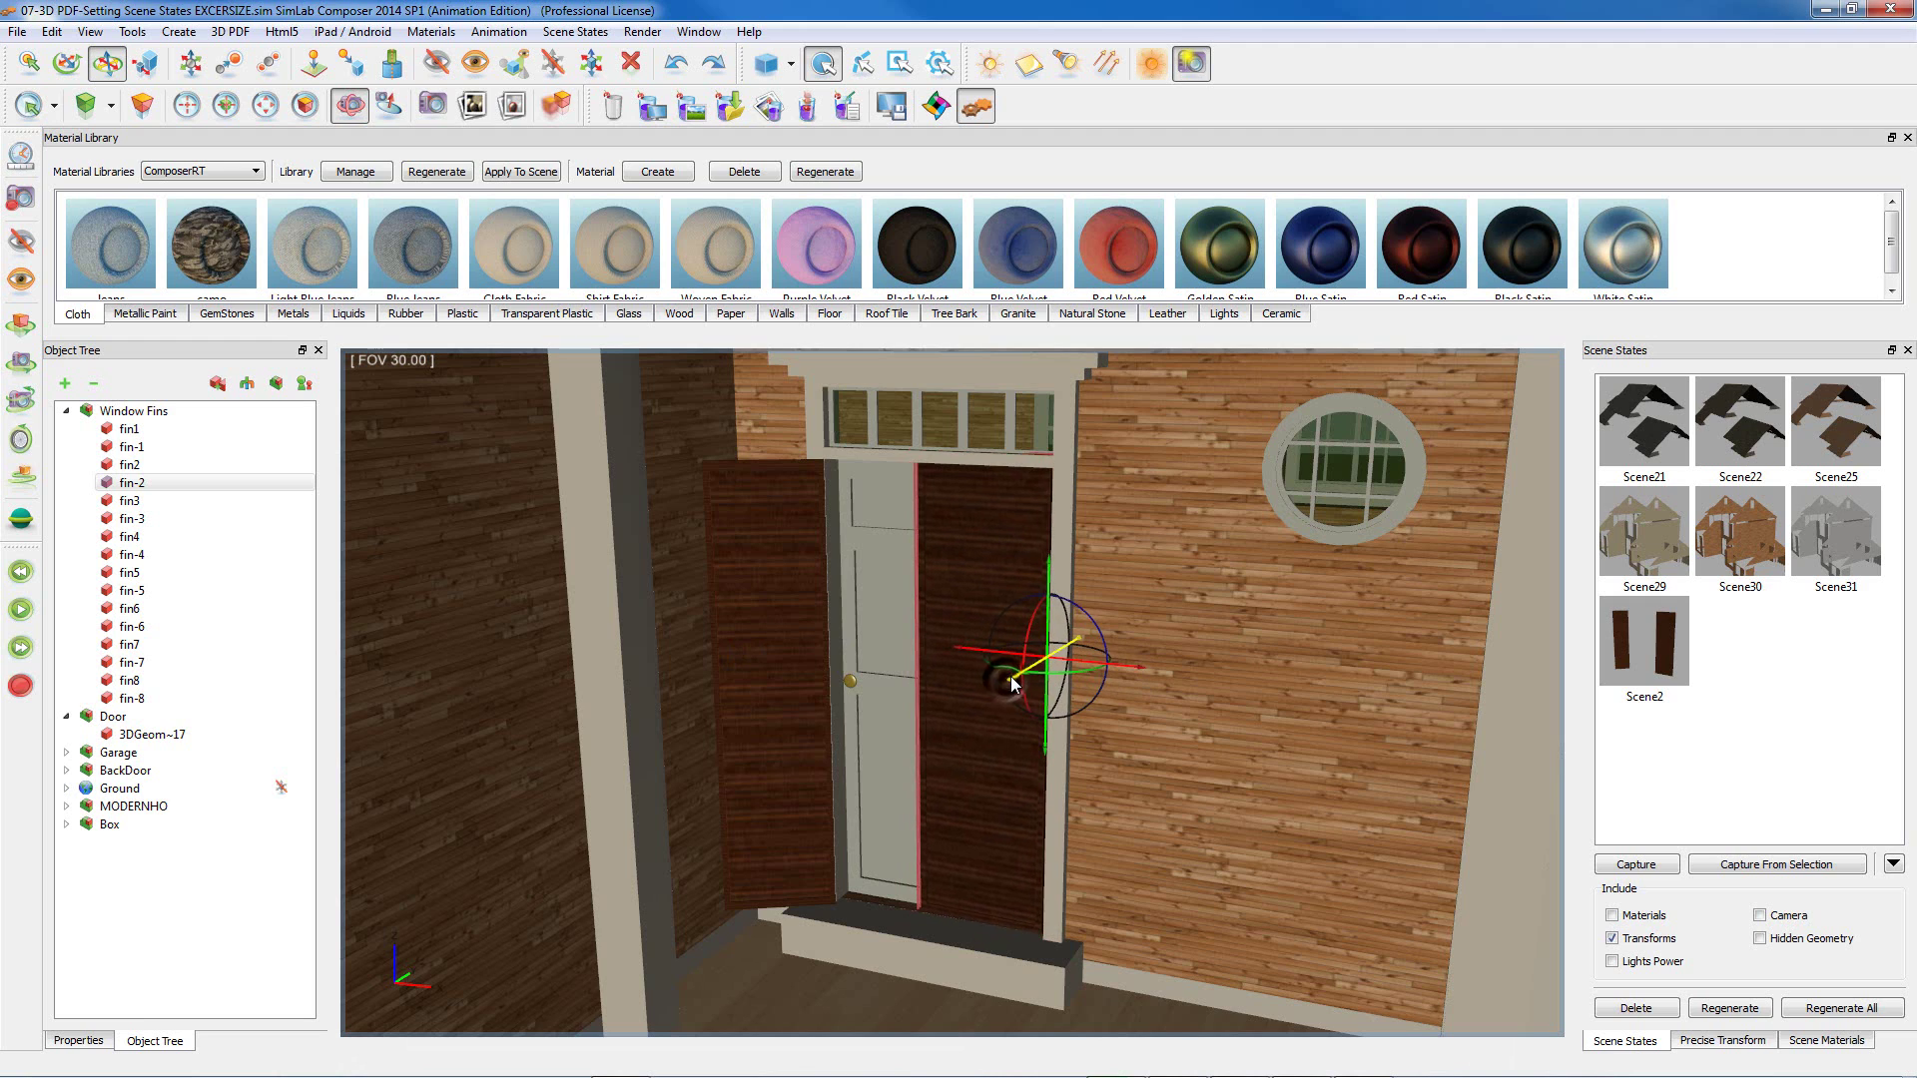
pyautogui.click(773, 651)
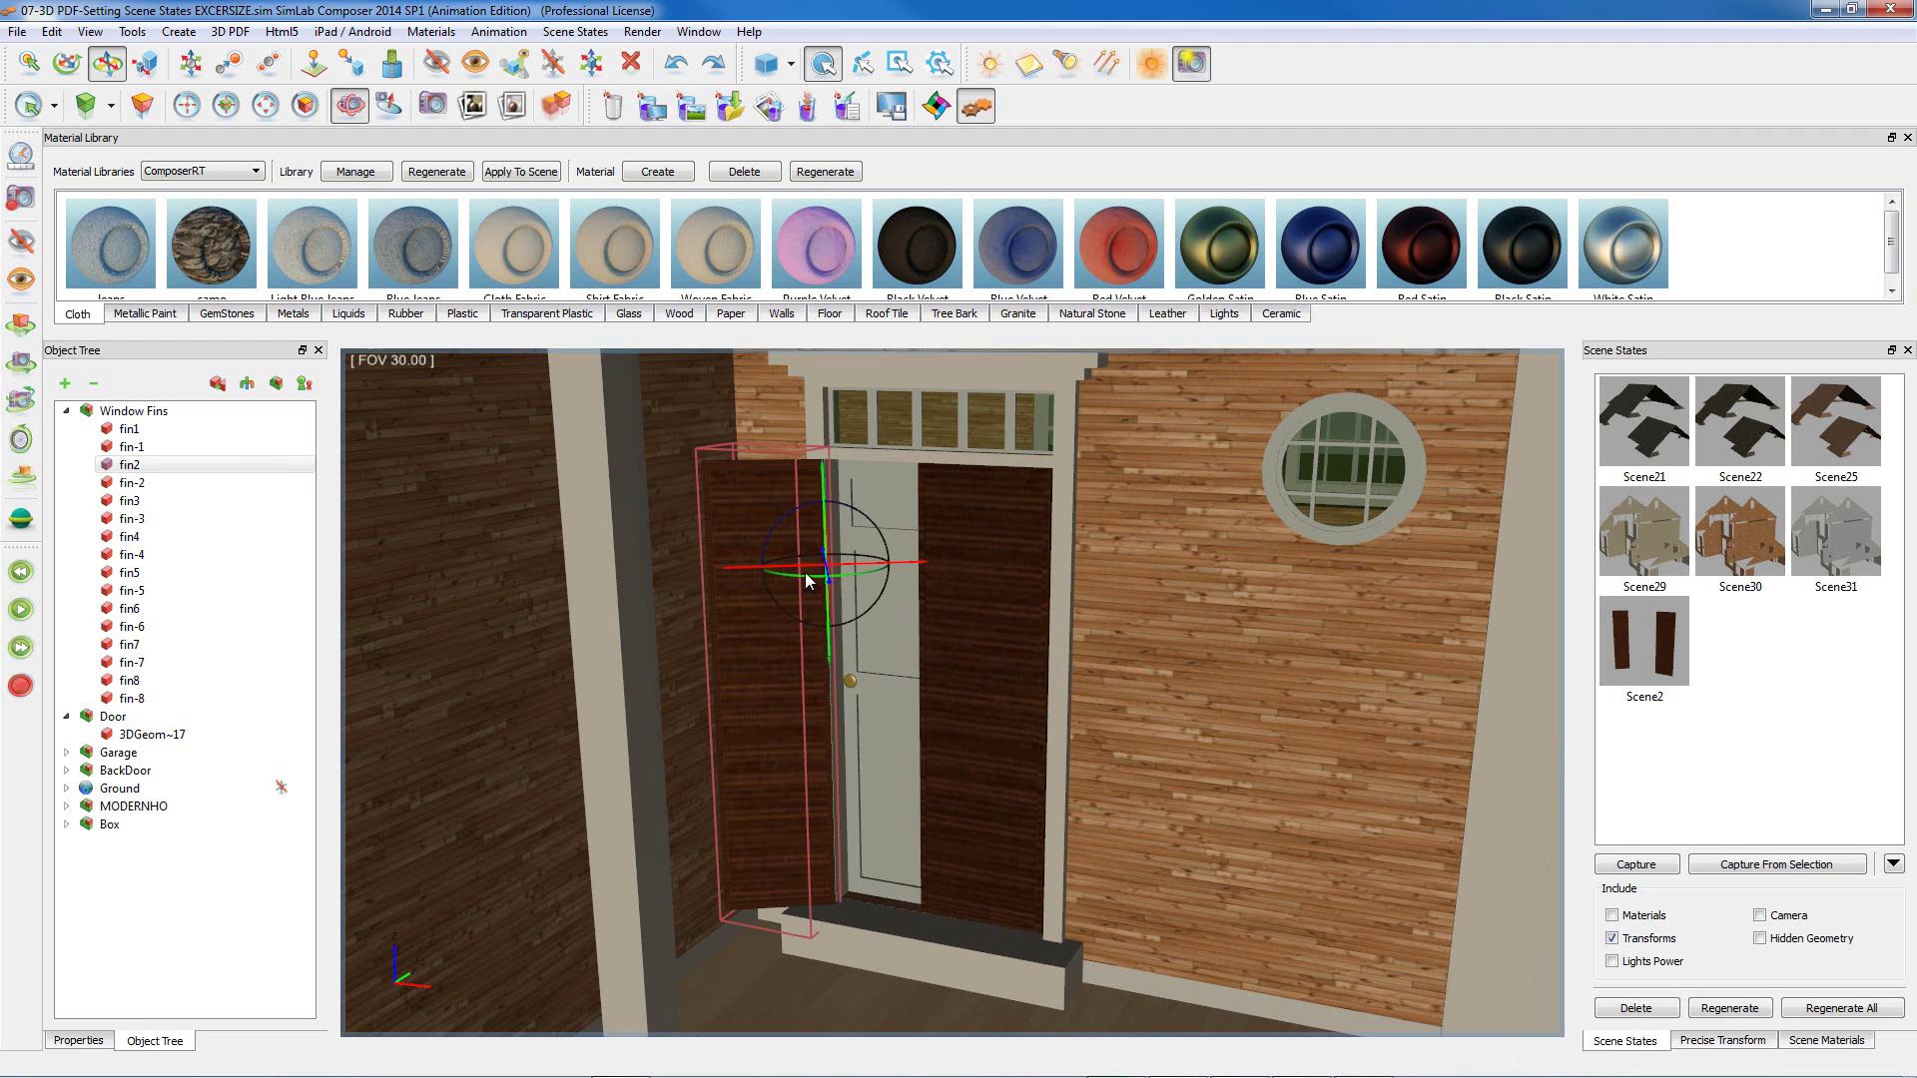
pyautogui.moveTo(805, 573); pyautogui.dragTo(1071, 598)
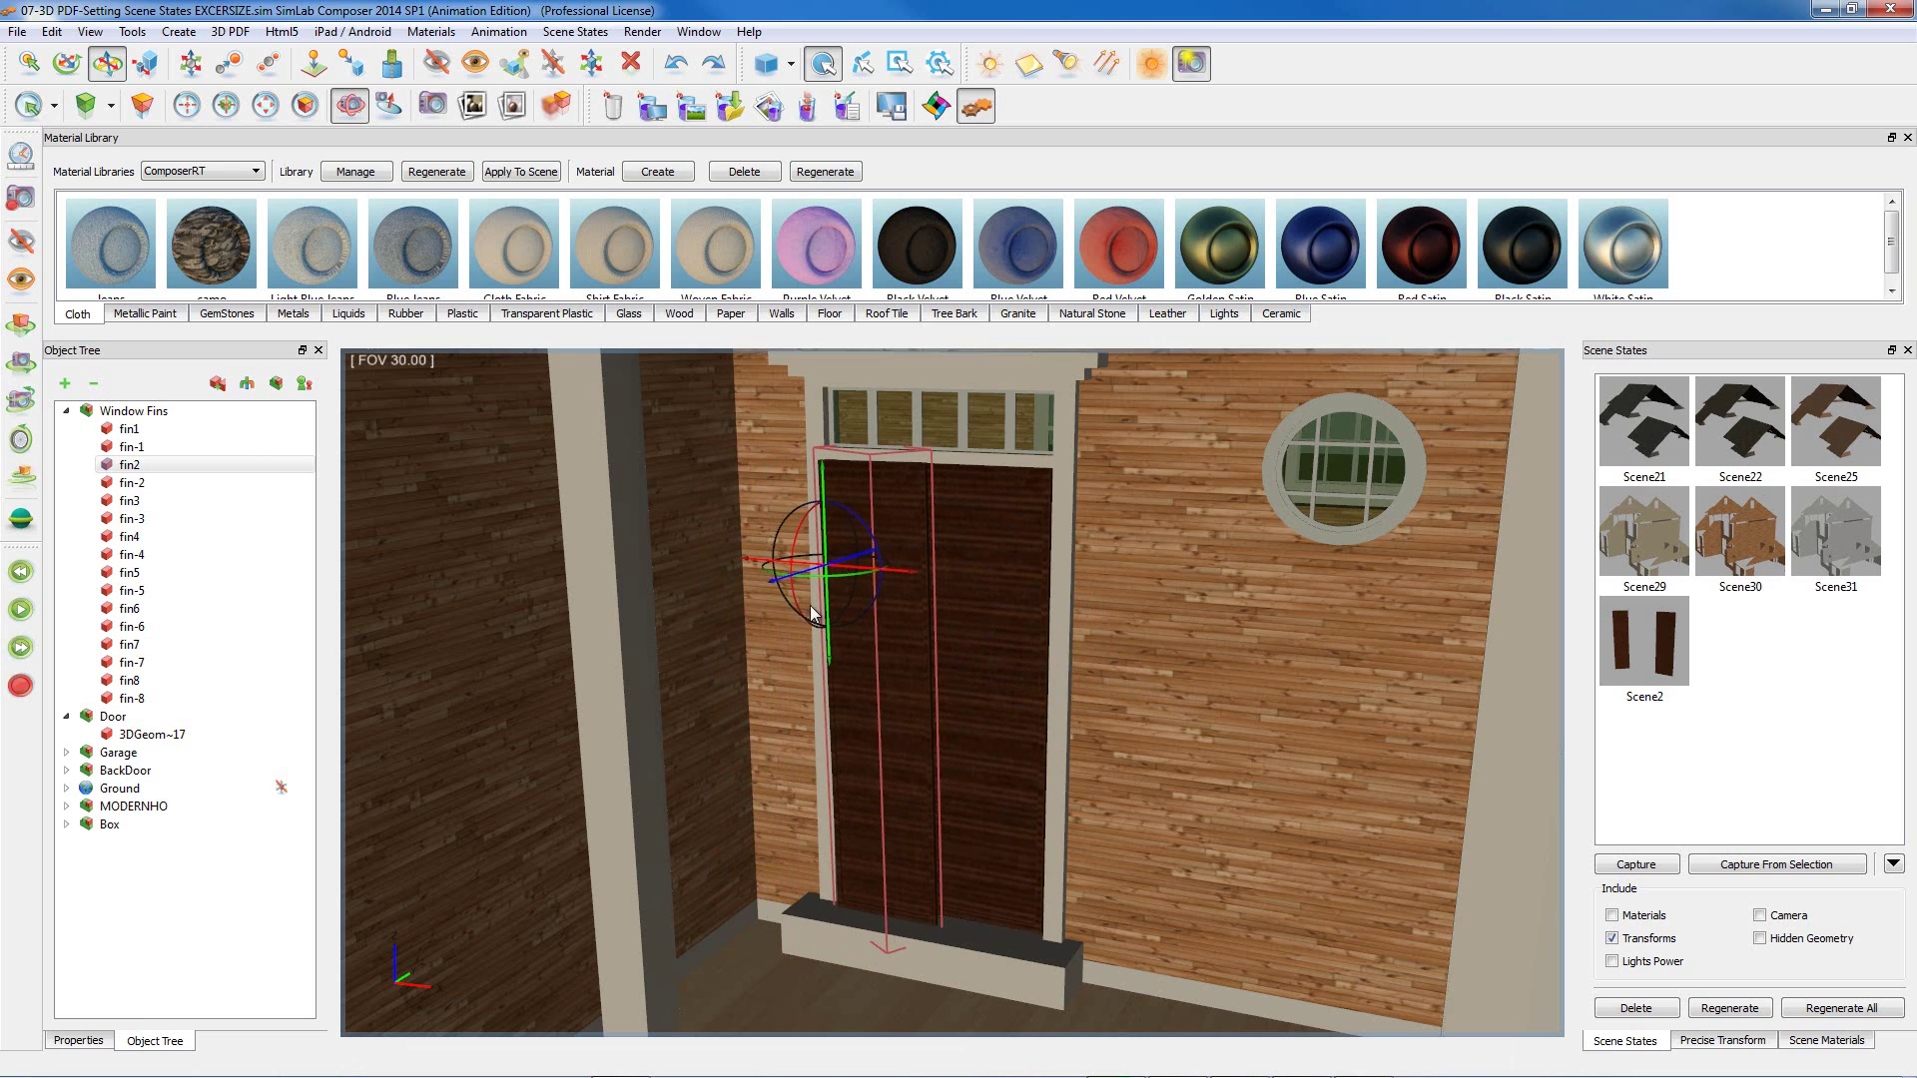
pyautogui.moveTo(775, 577); pyautogui.dragTo(786, 580)
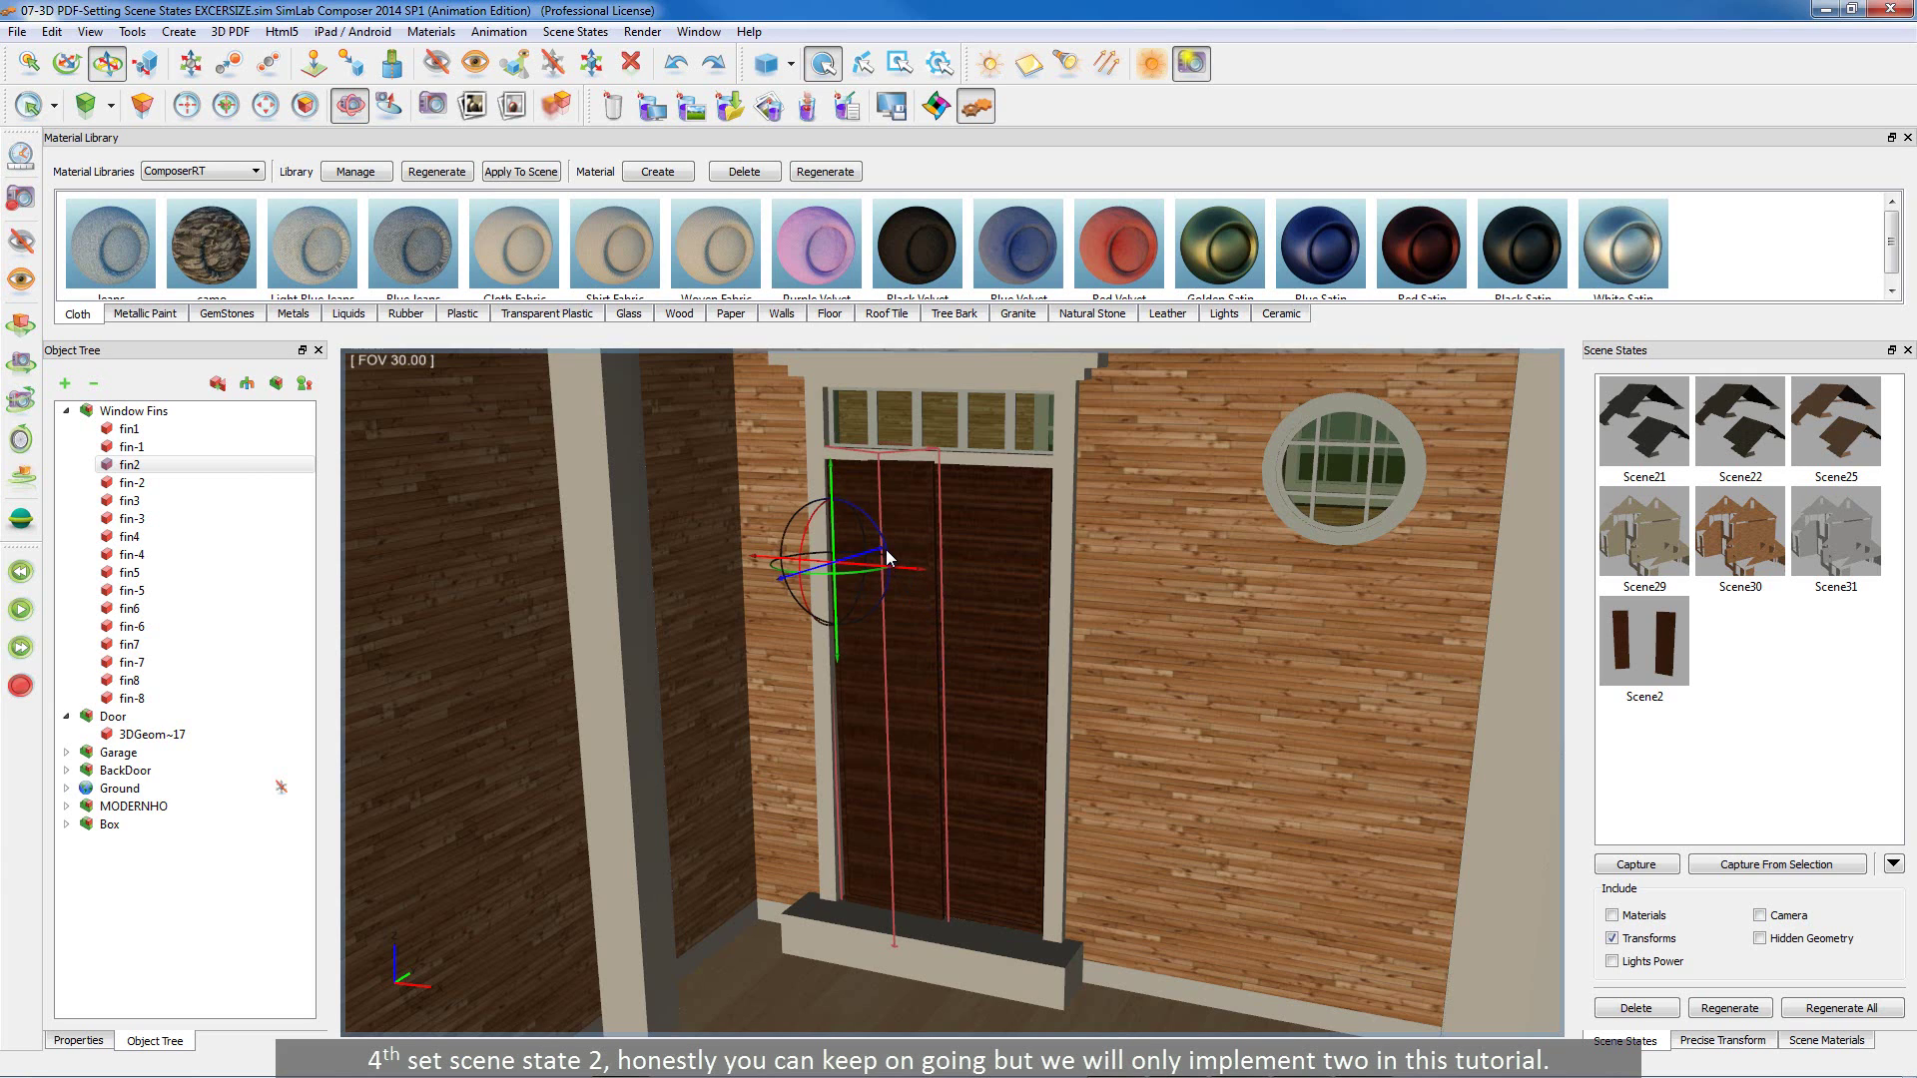
# - Capture the closed shutters as Scene3, then toggle Scene2 and Scene3, ending on Scene2
pyautogui.keyDown('ctrl'); pyautogui.click(981, 601); pyautogui.keyUp('ctrl')
pyautogui.click(1759, 865)
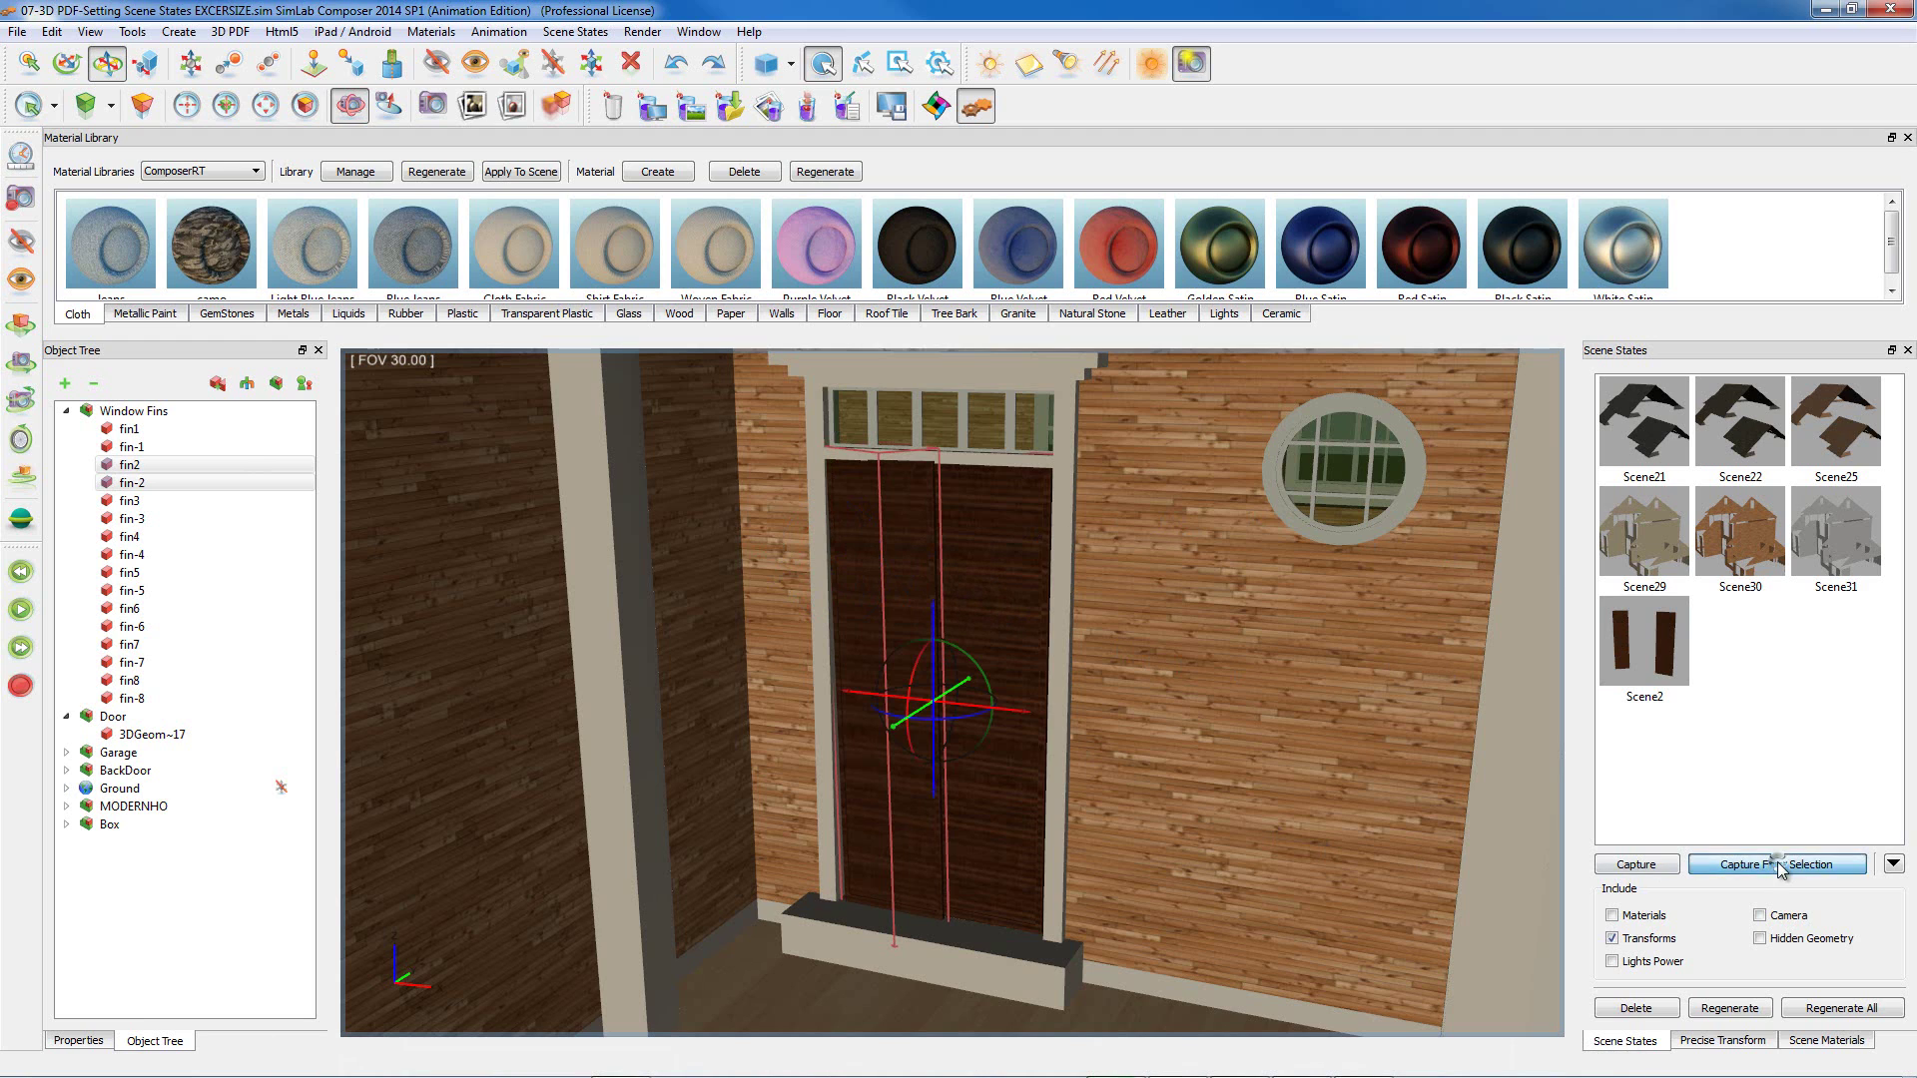
pyautogui.click(1647, 647)
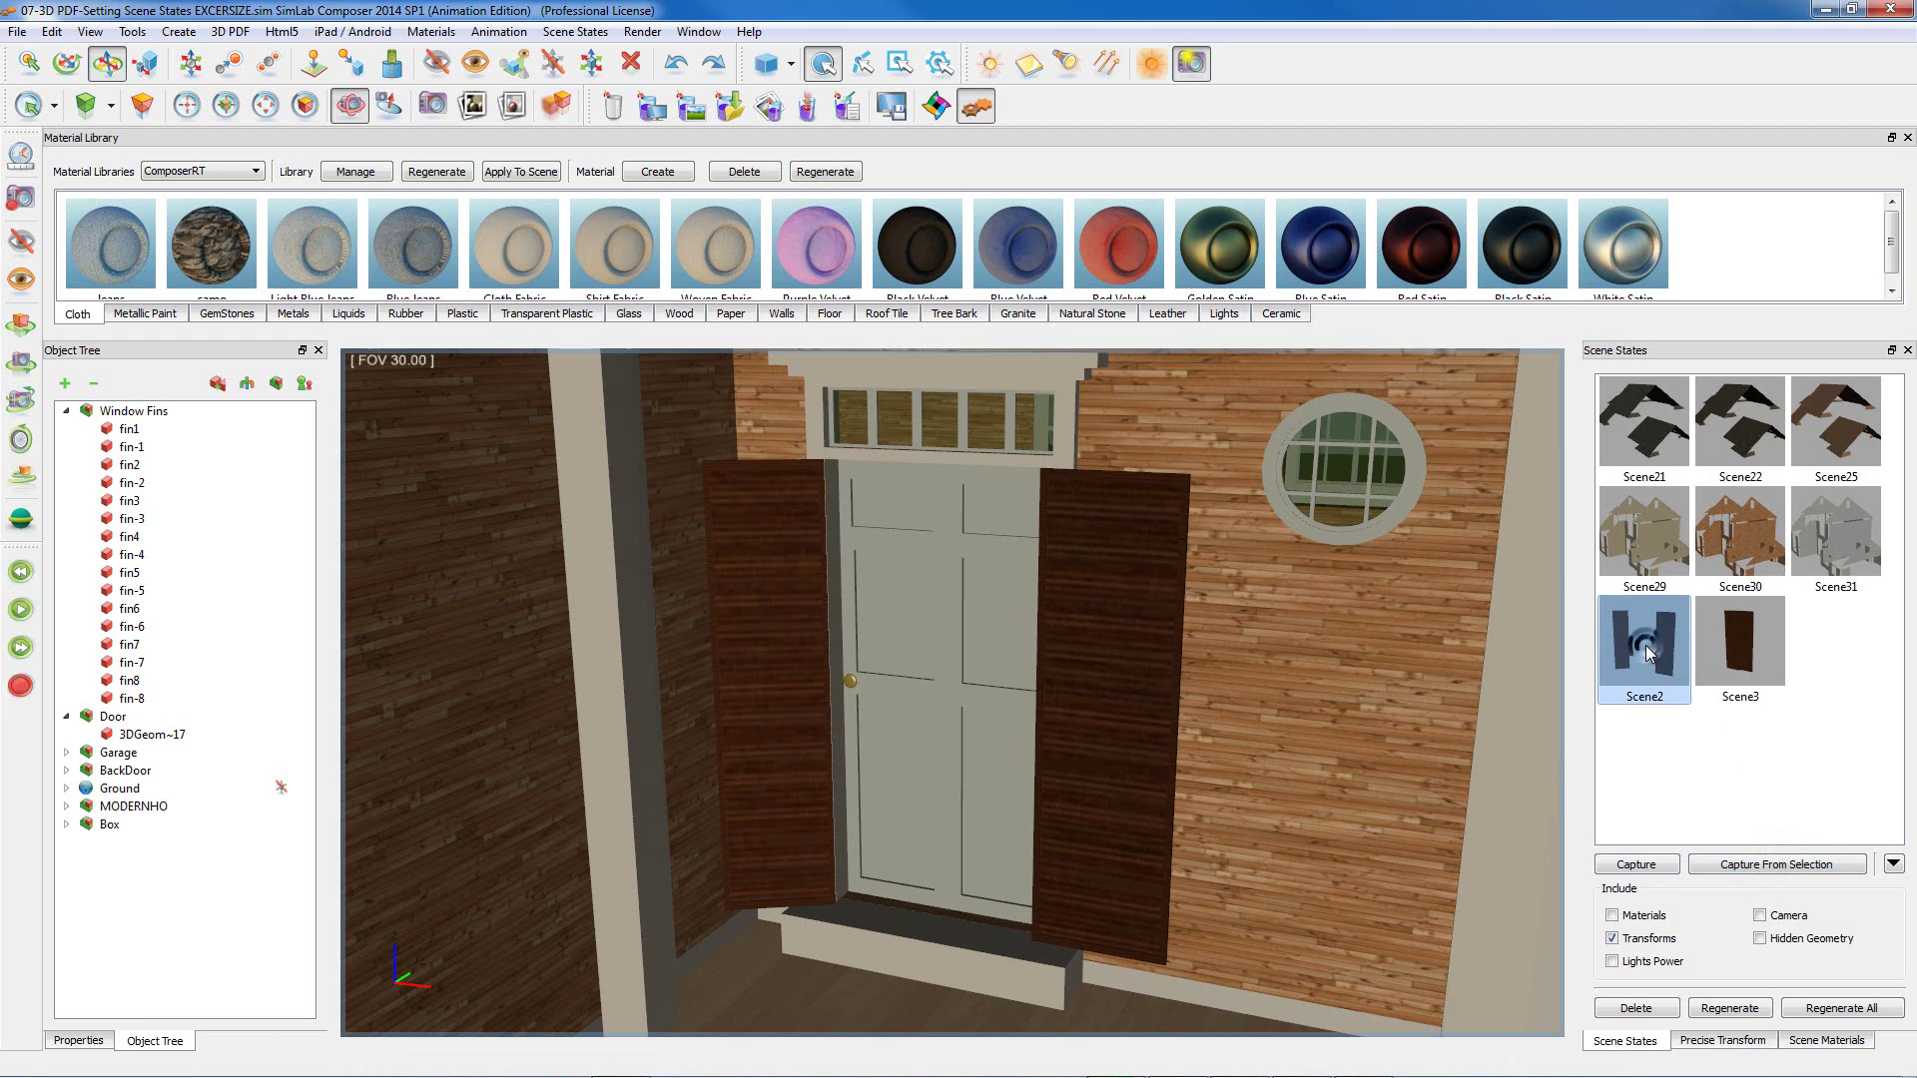
pyautogui.click(1755, 651)
pyautogui.click(1658, 644)
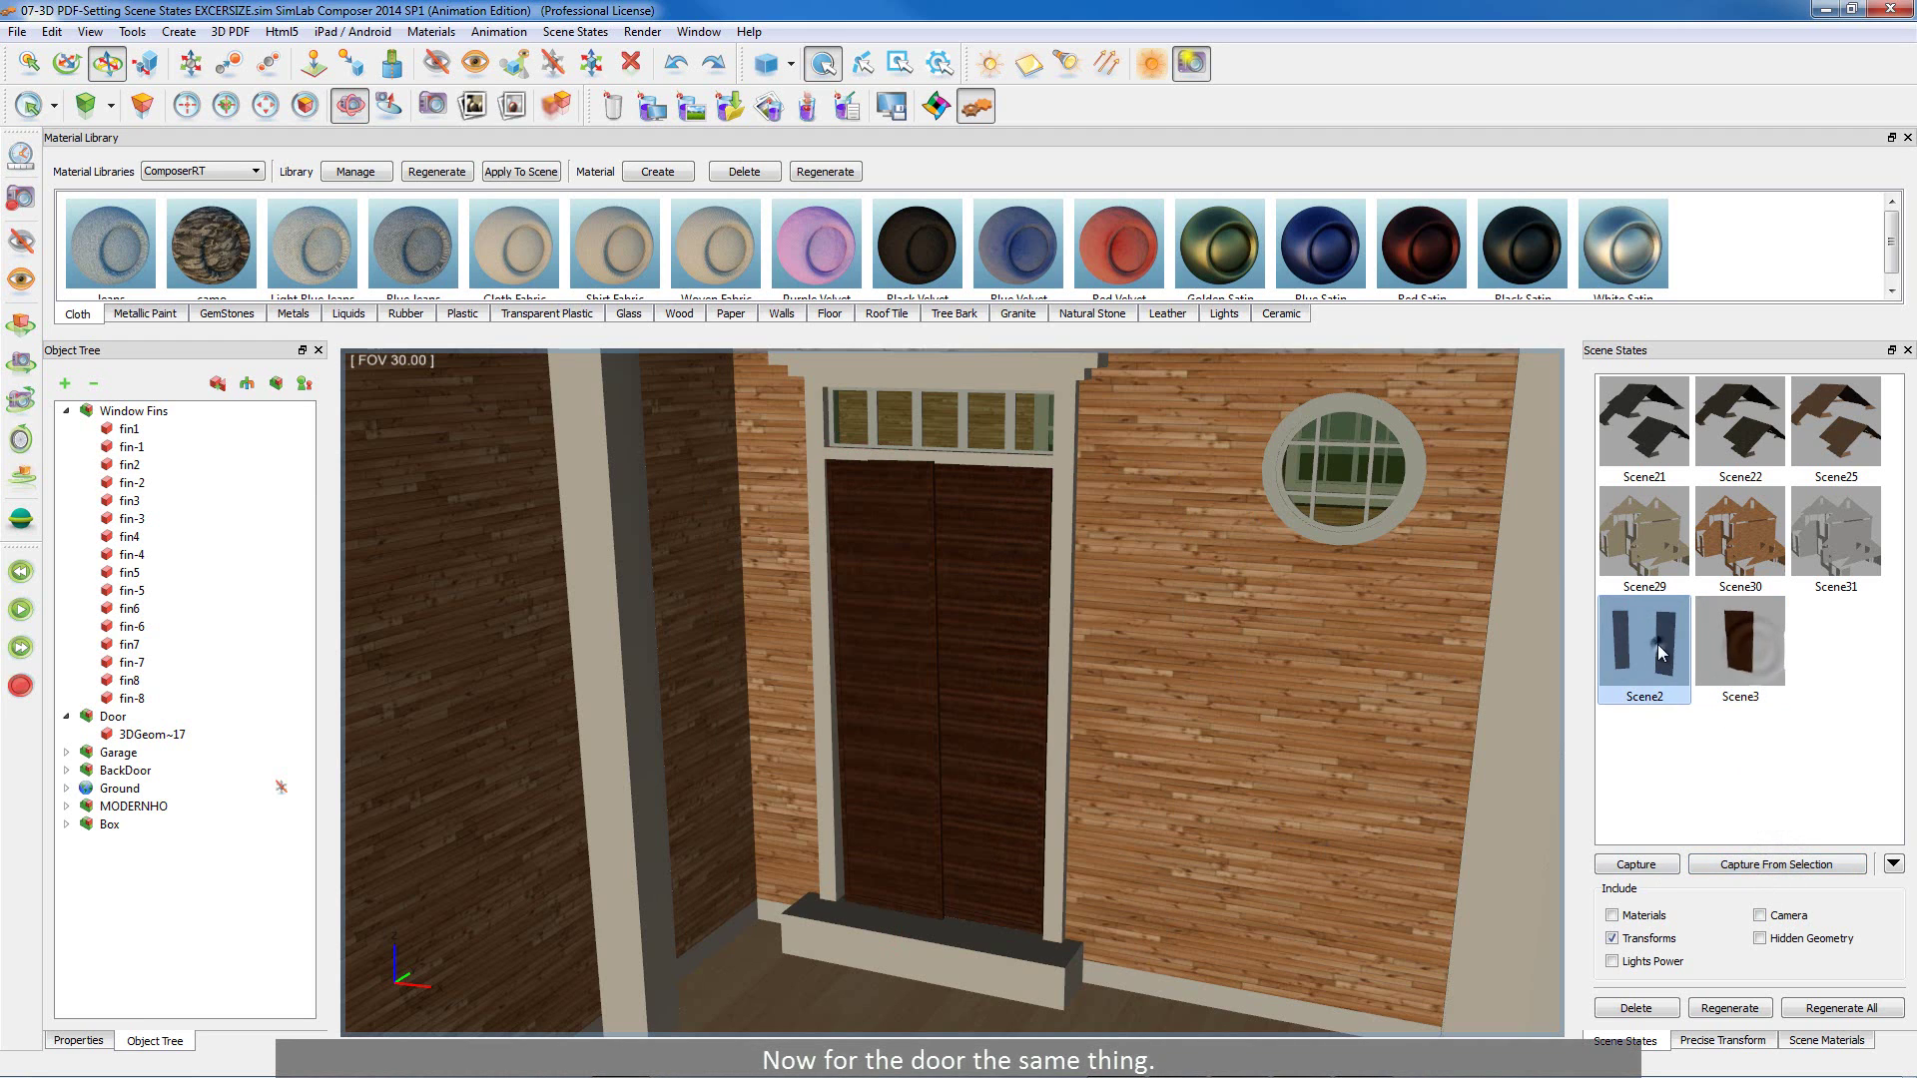
# - Move the knob part 3DGeom~52 into the door's assembly in the Object Tree
pyautogui.click(937, 636)
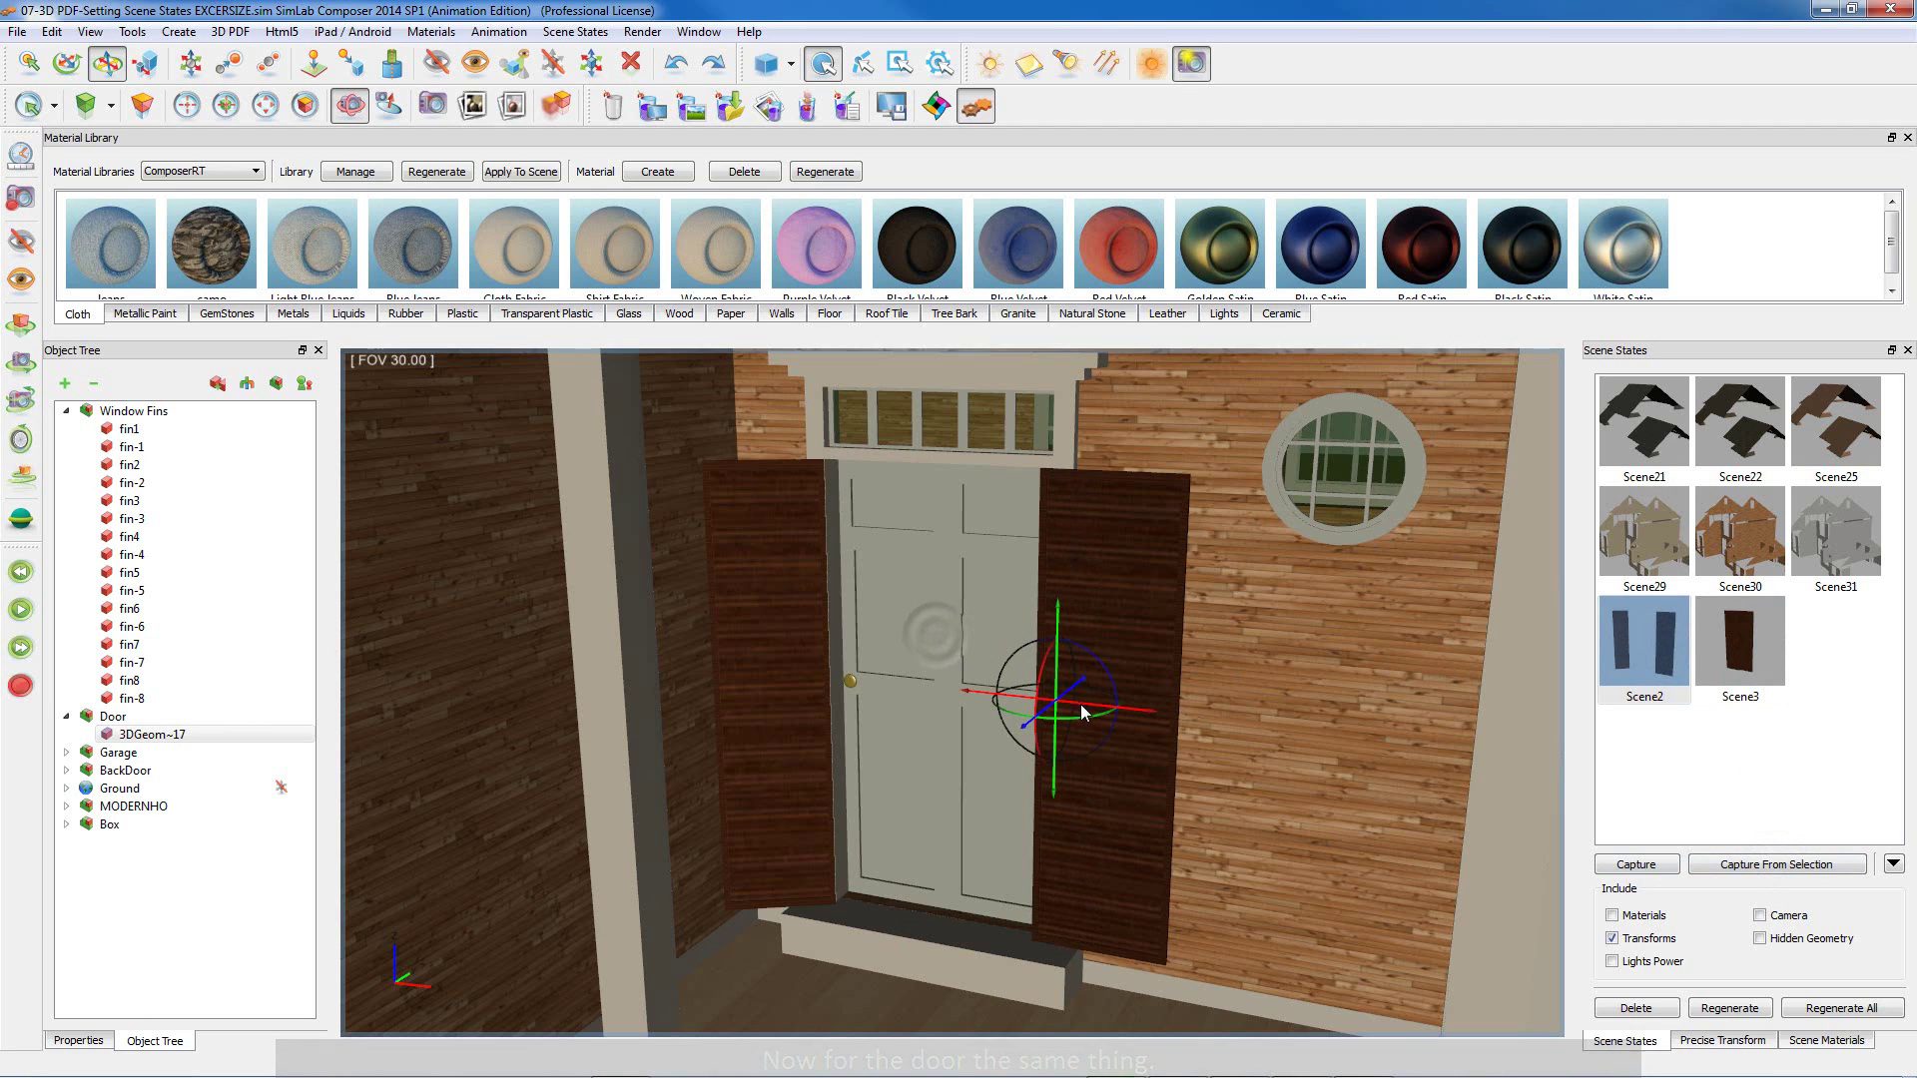
pyautogui.moveTo(1093, 715); pyautogui.dragTo(1069, 719)
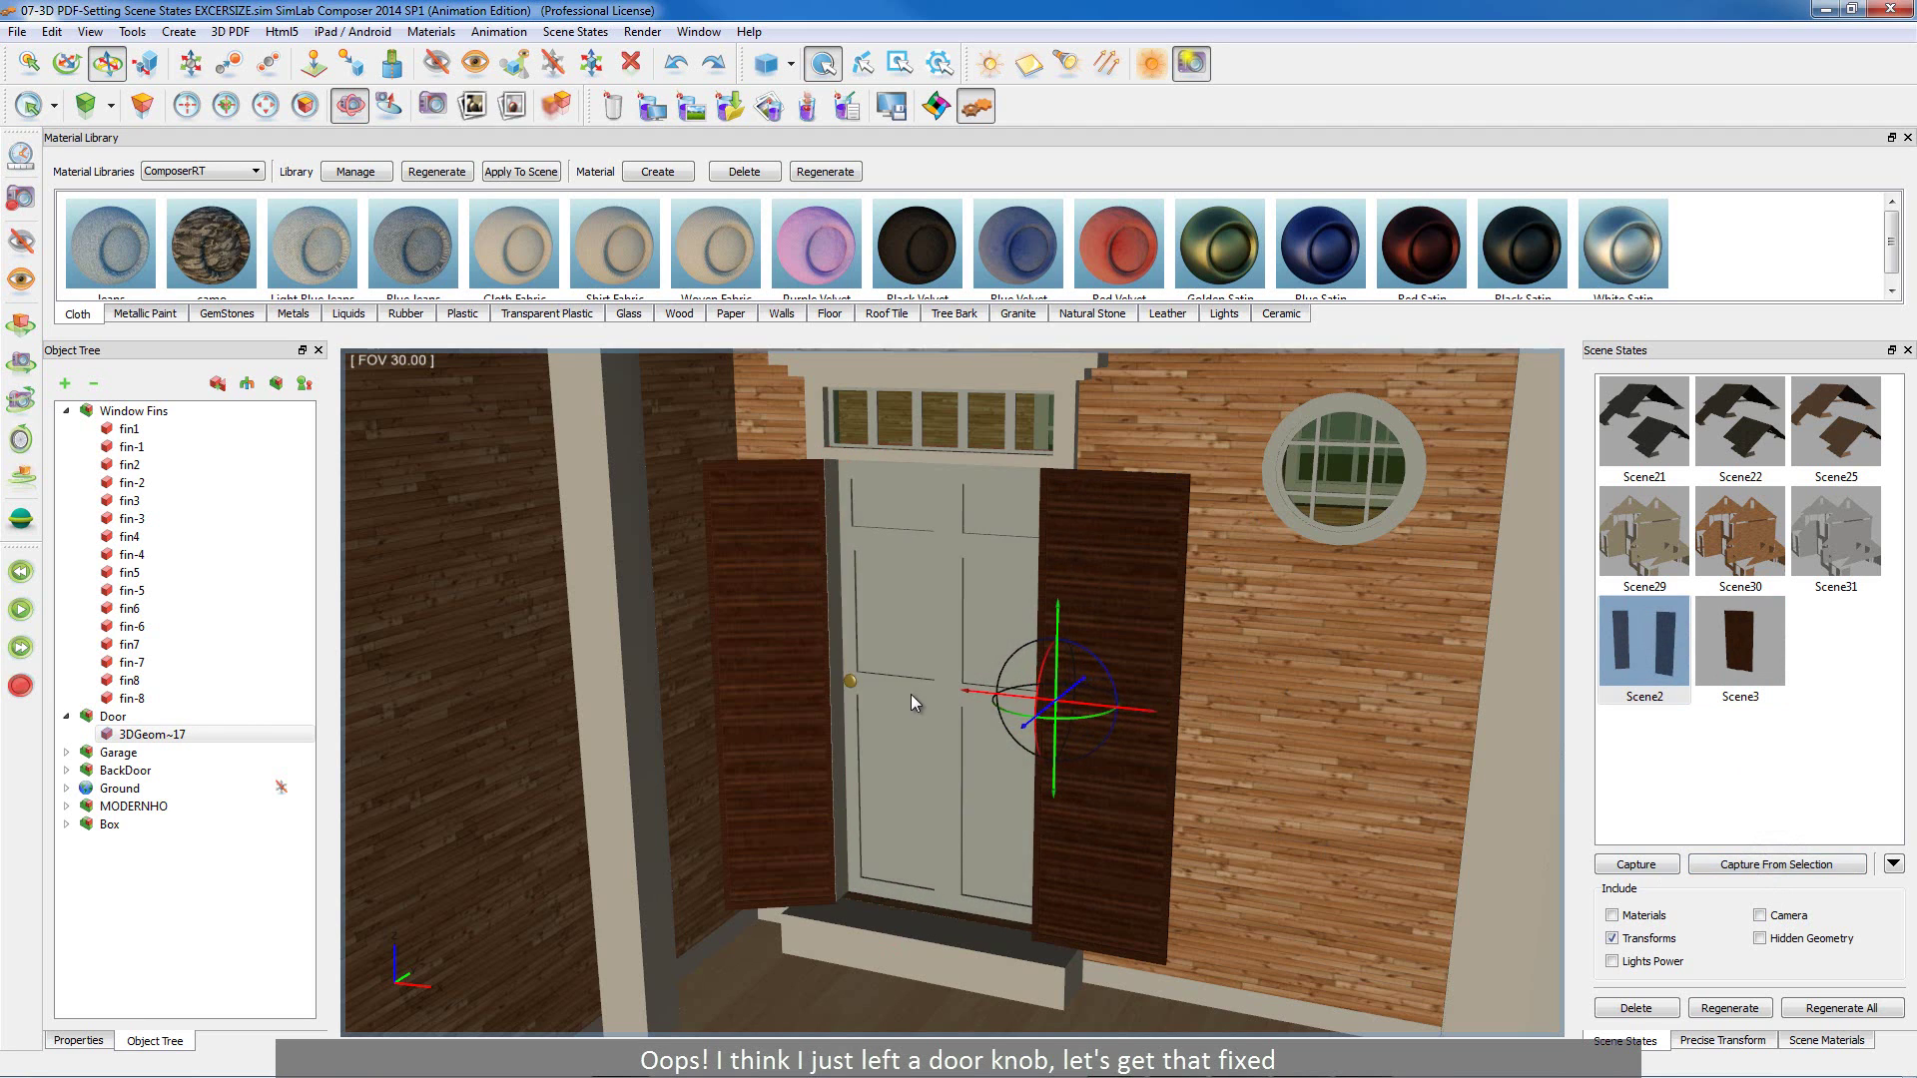
pyautogui.click(849, 679)
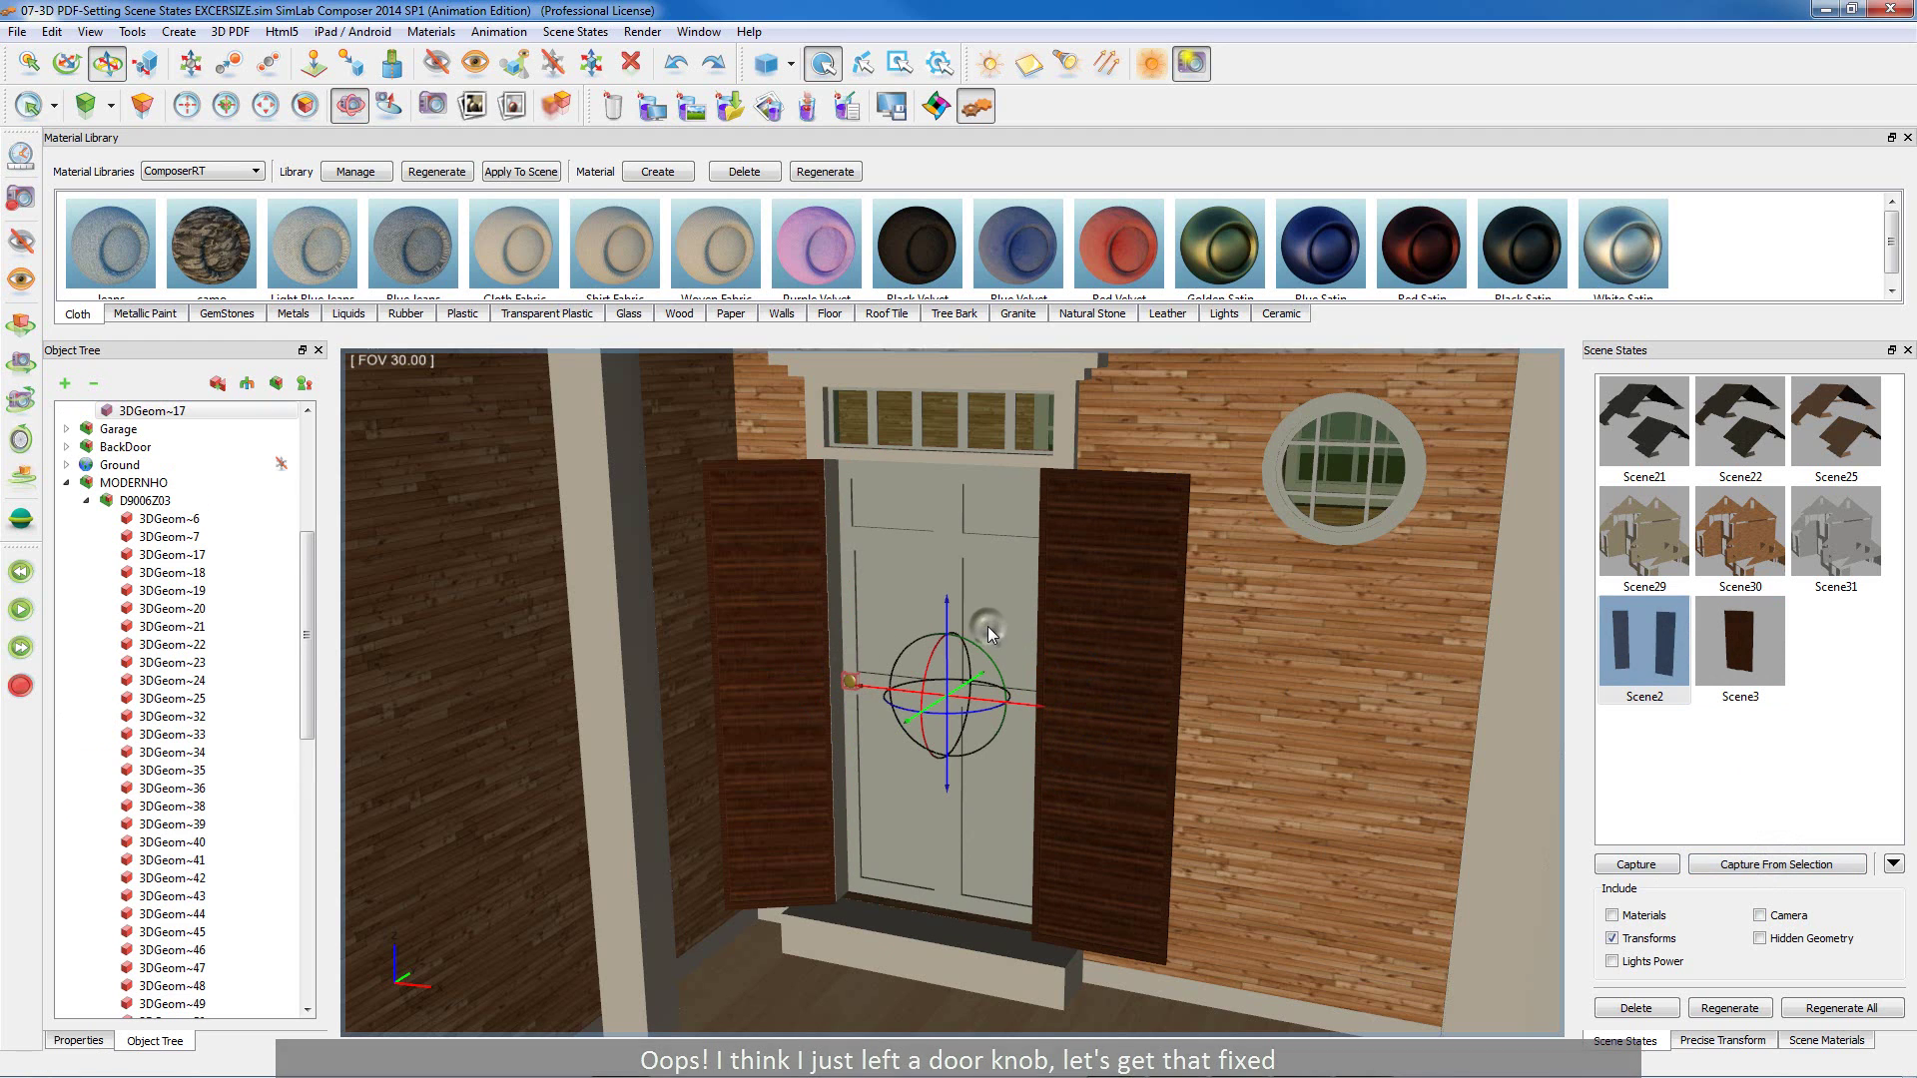
pyautogui.click(853, 721)
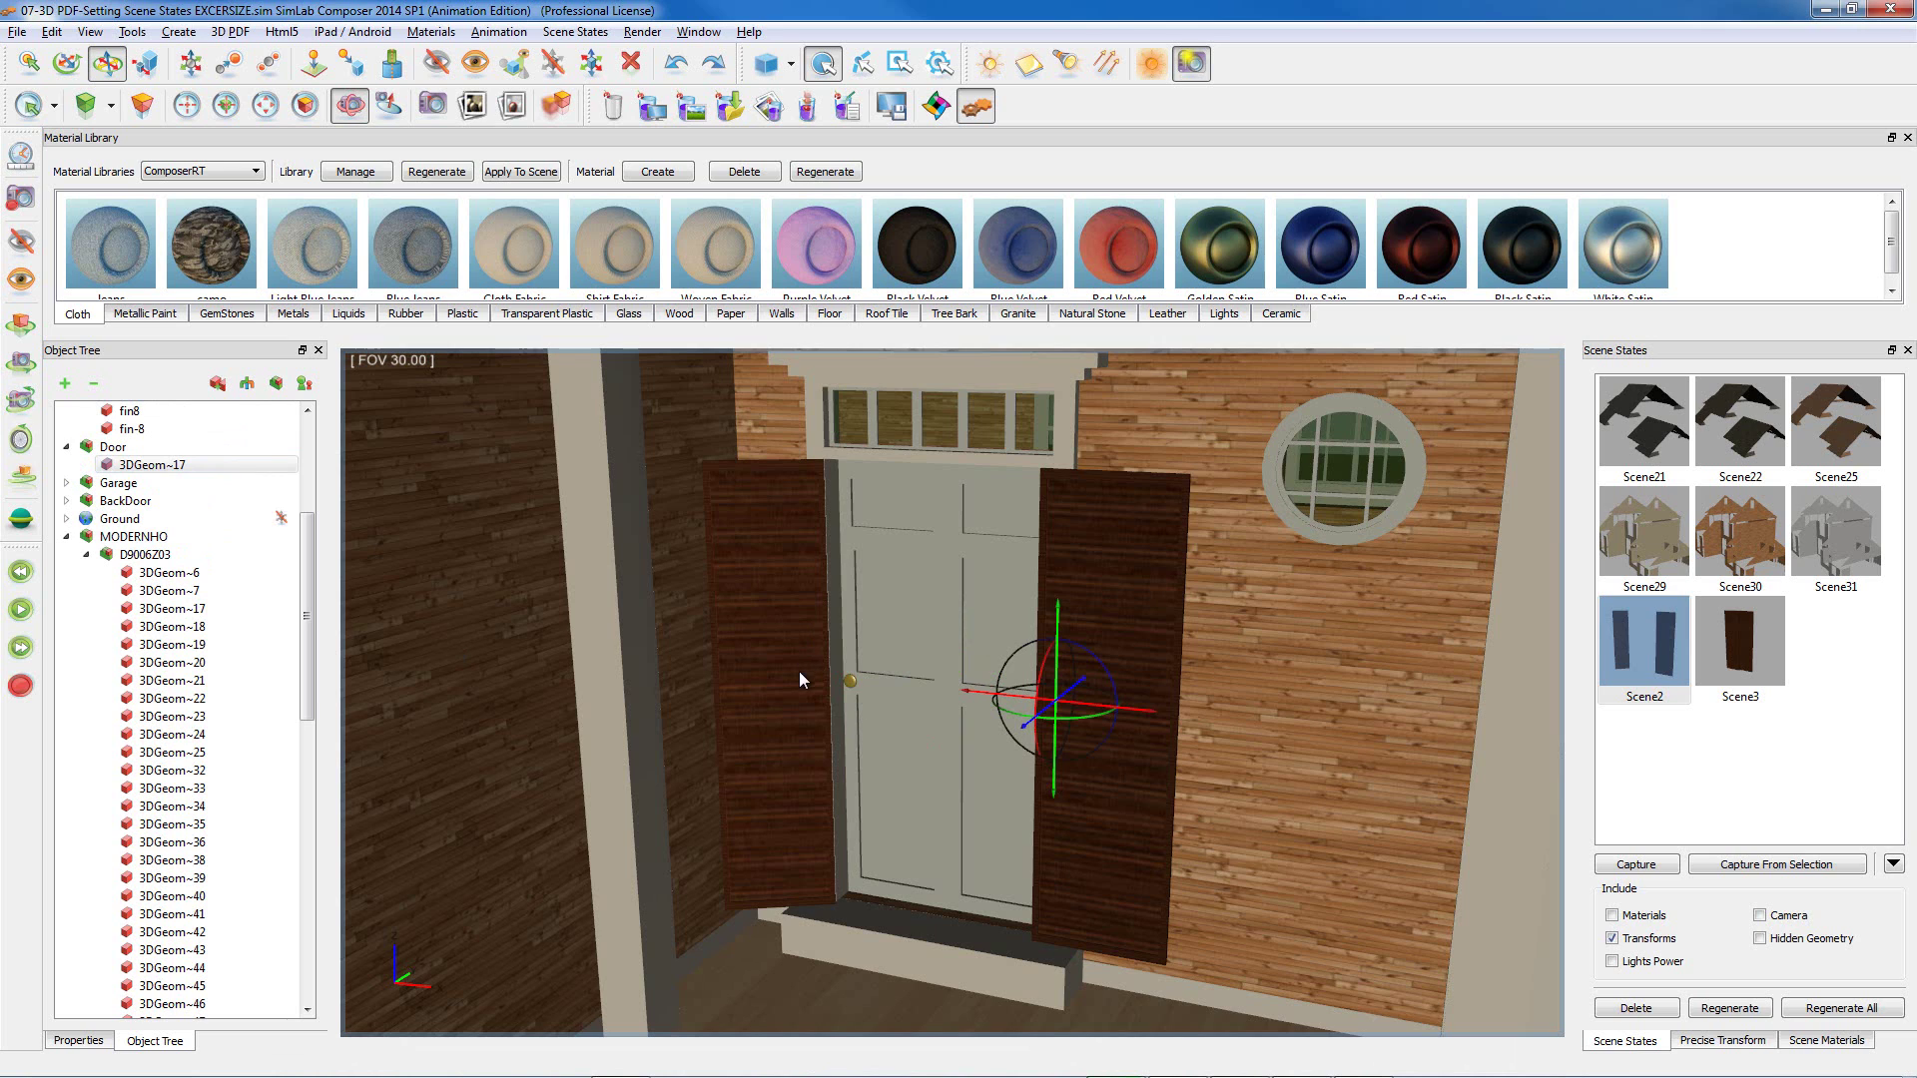
pyautogui.click(850, 681)
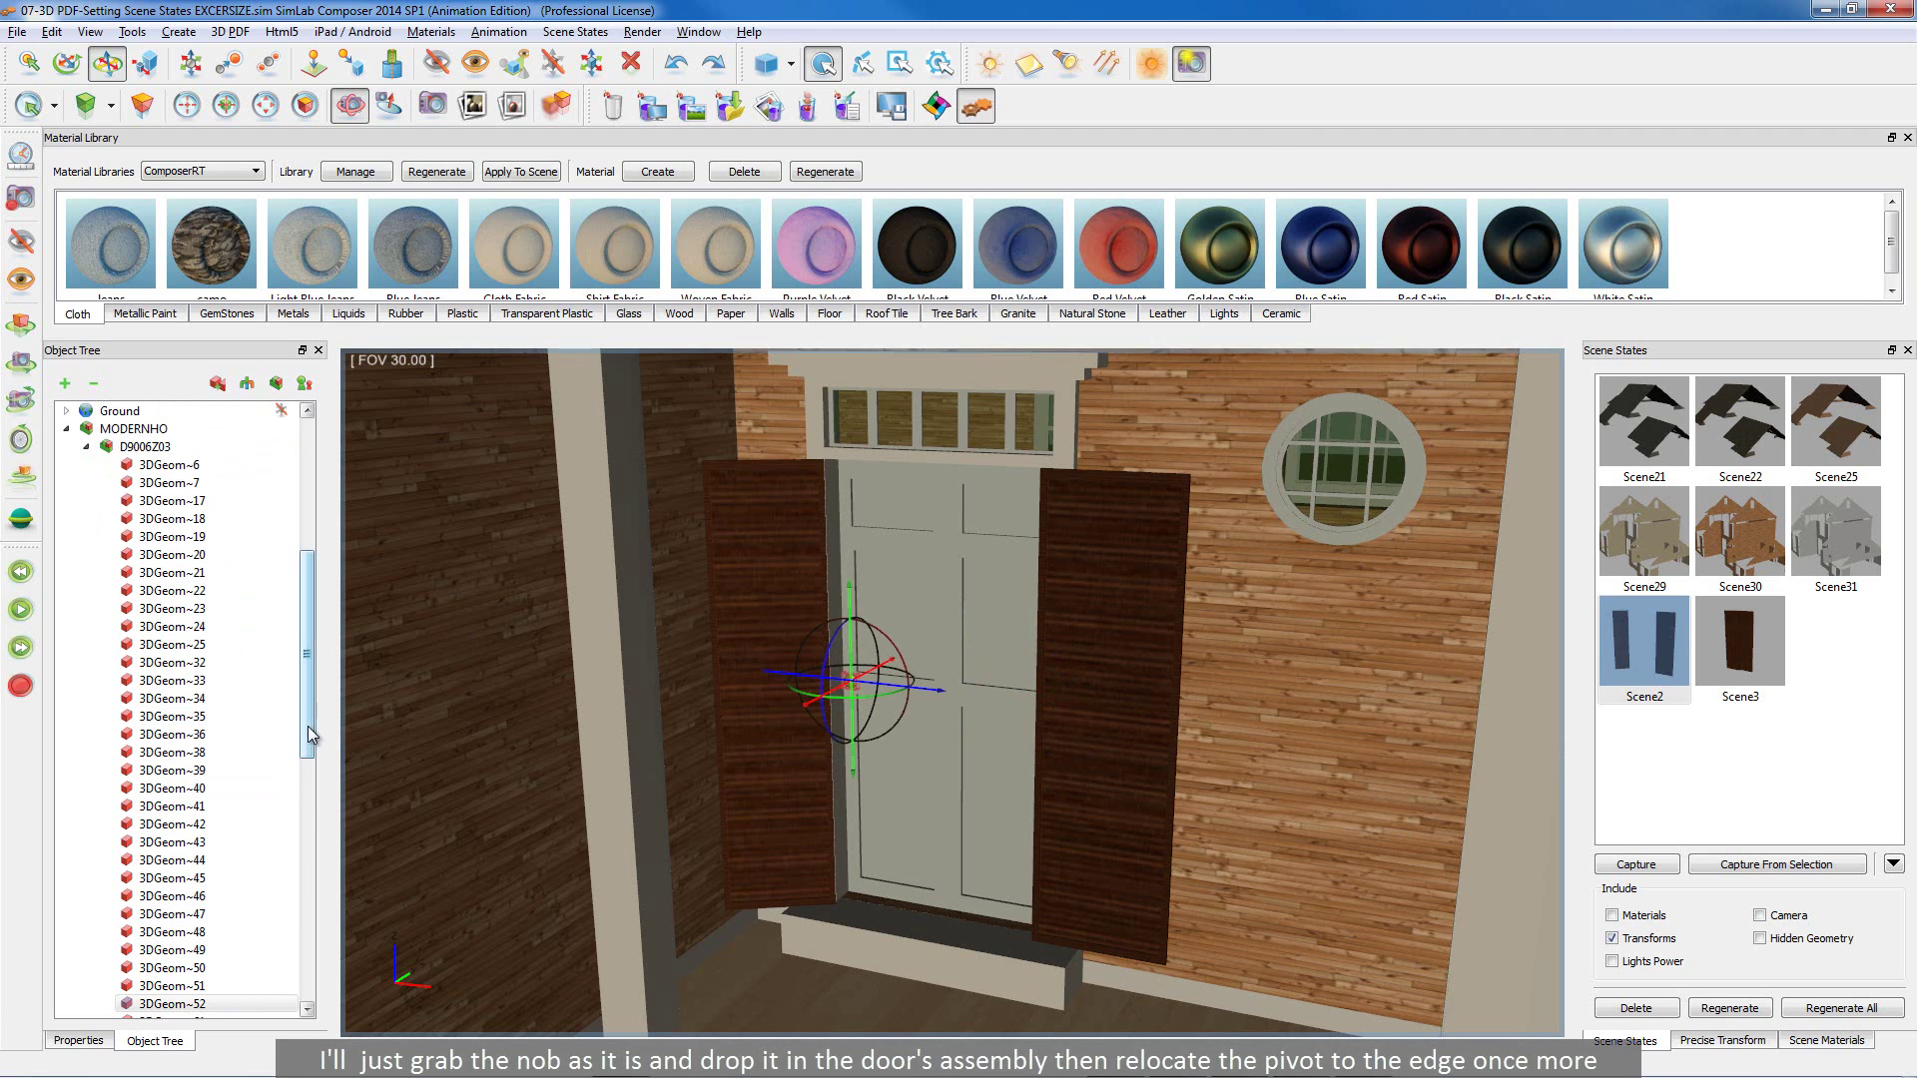
pyautogui.moveTo(308, 727); pyautogui.dragTo(298, 782)
pyautogui.click(128, 844)
pyautogui.moveTo(128, 844); pyautogui.dragTo(56, 835)
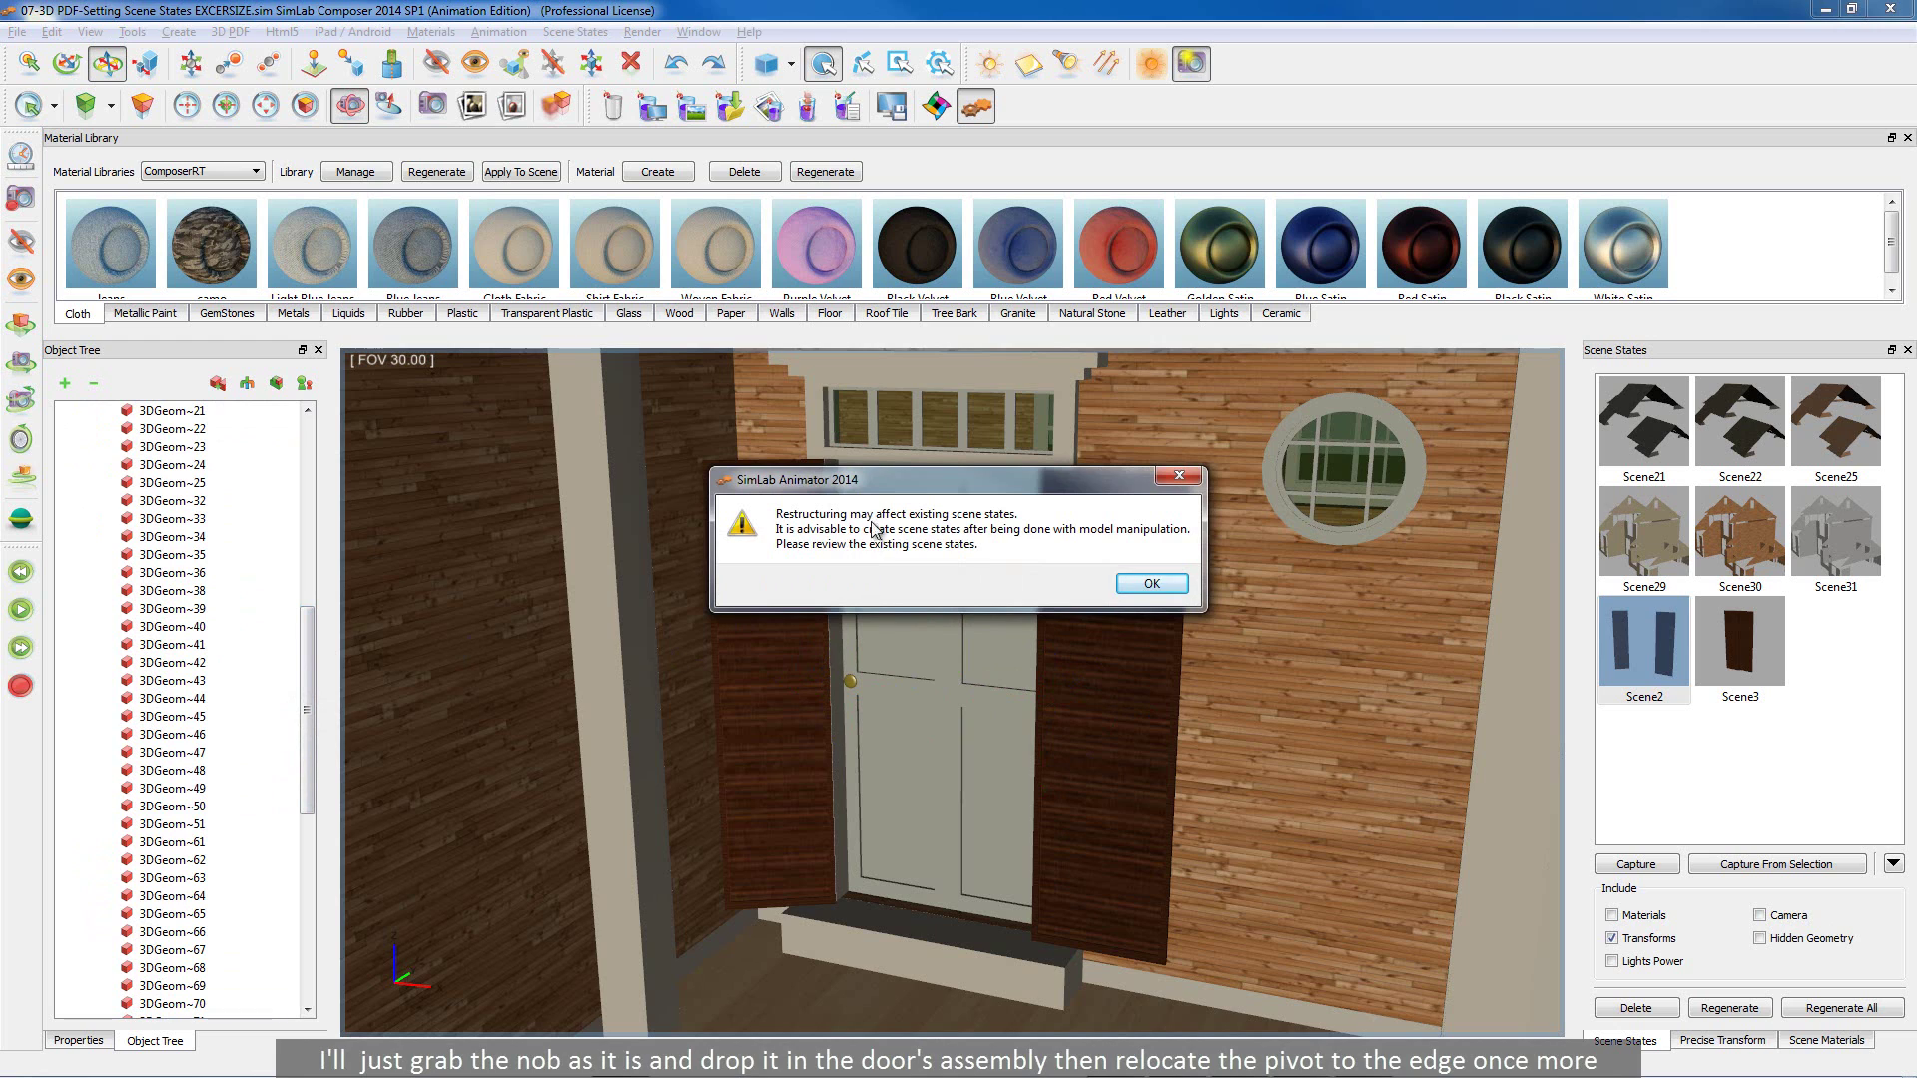
pyautogui.click(1152, 584)
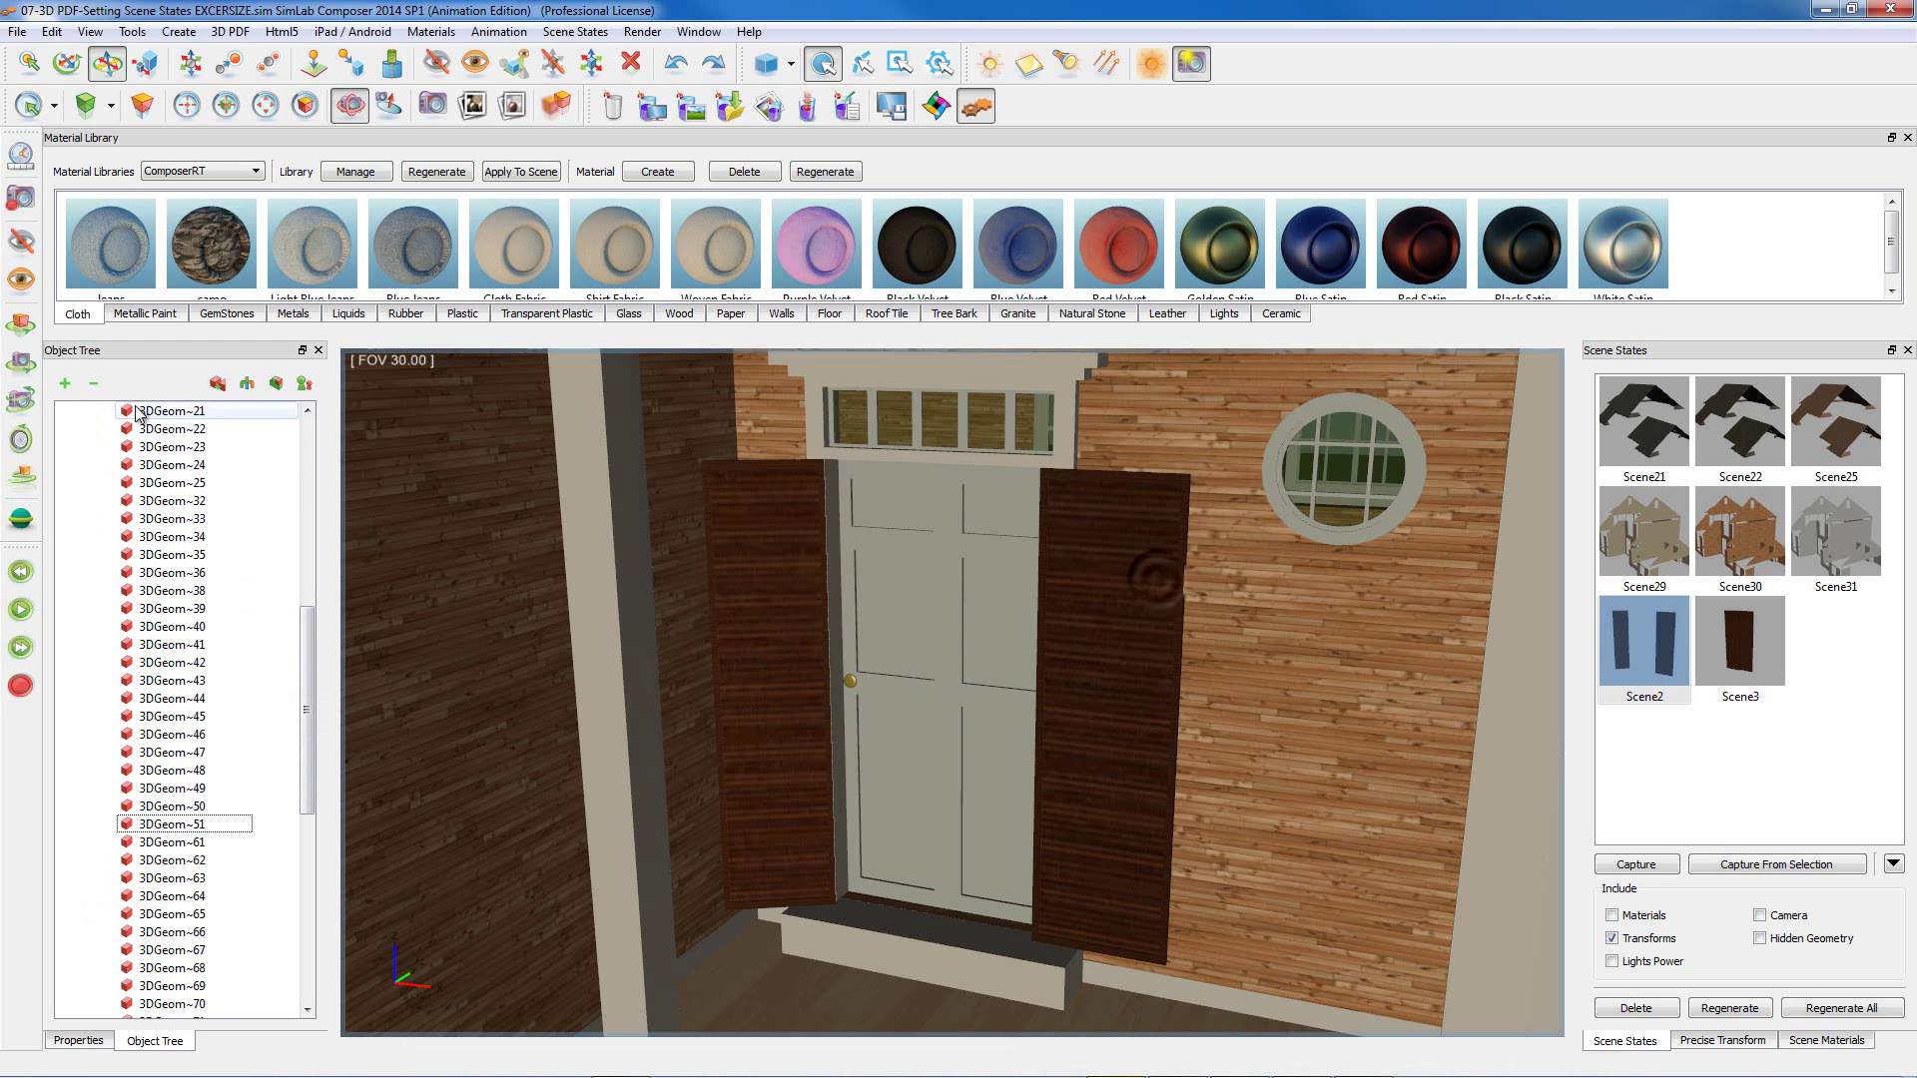
# - Put Assembly~5 into the Door group, test and undo a rotation, then isolate Door
pyautogui.click(94, 385)
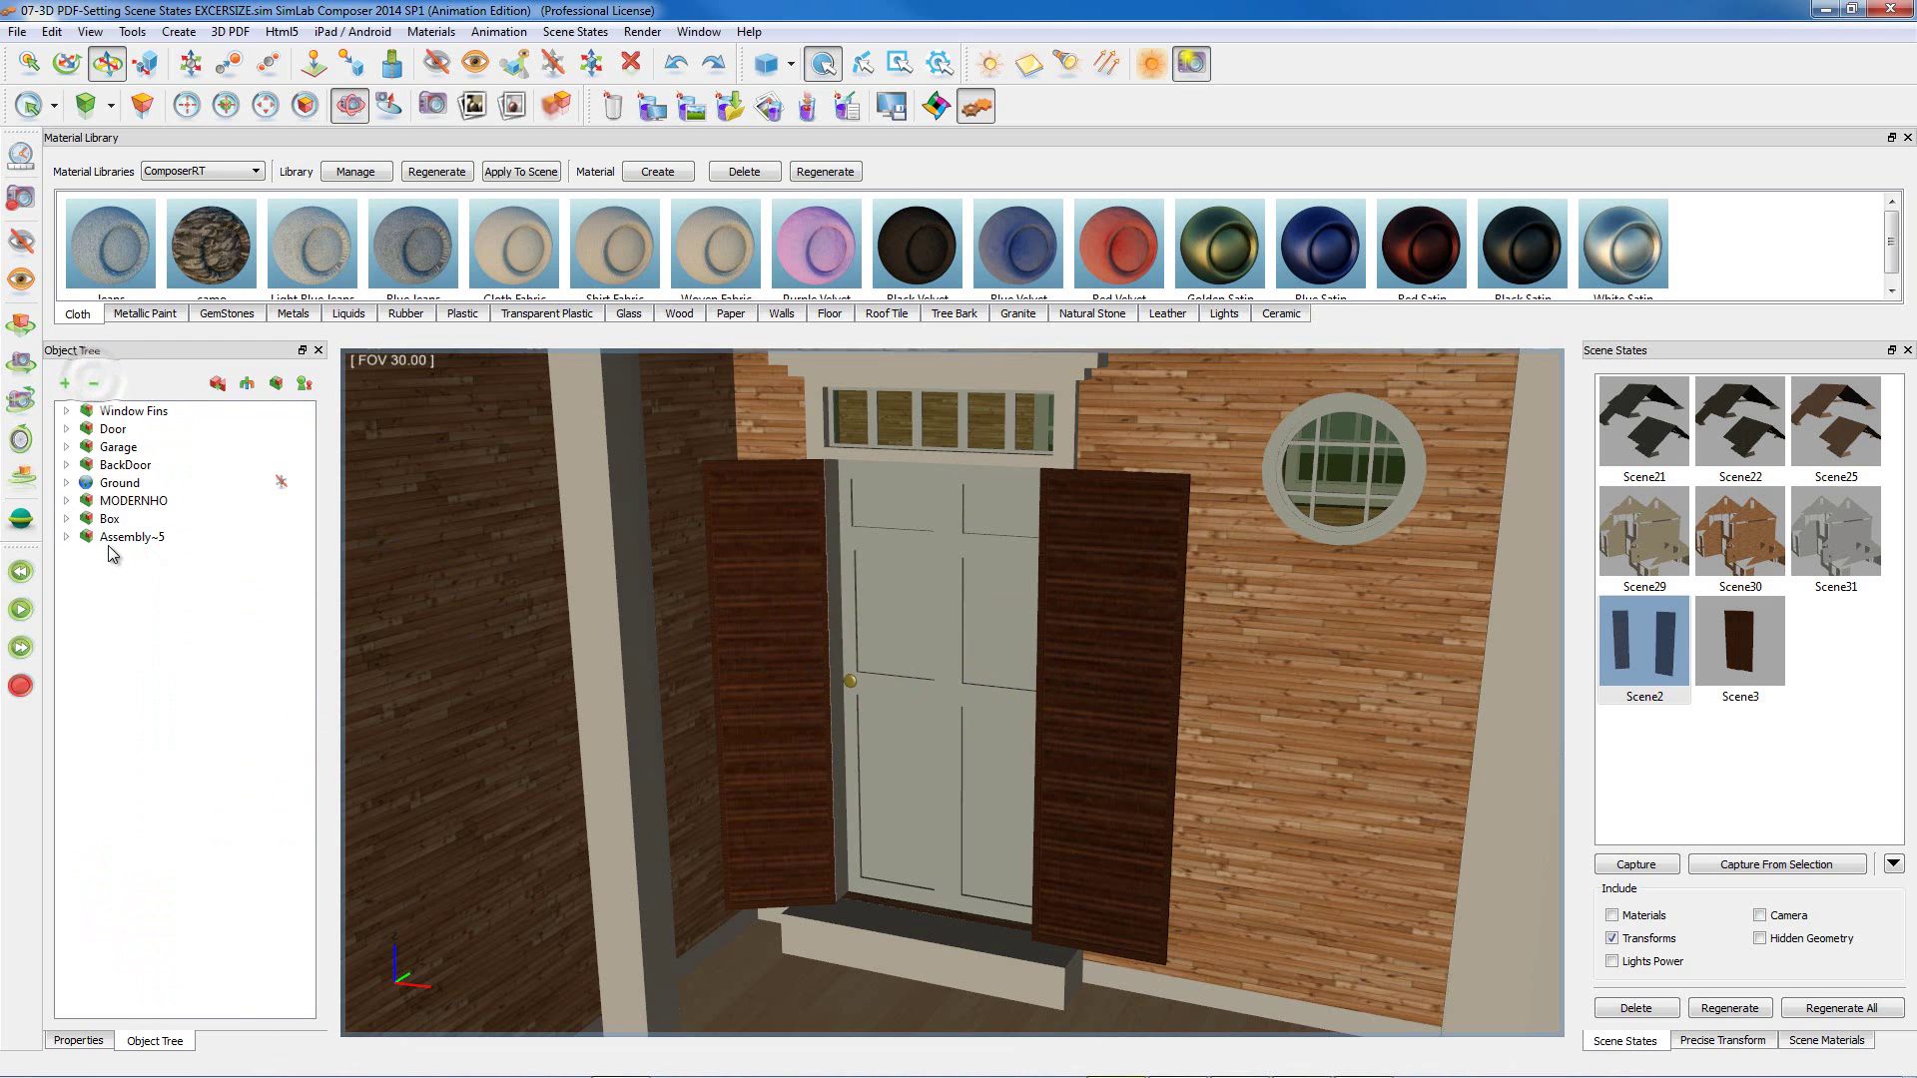
pyautogui.click(111, 541)
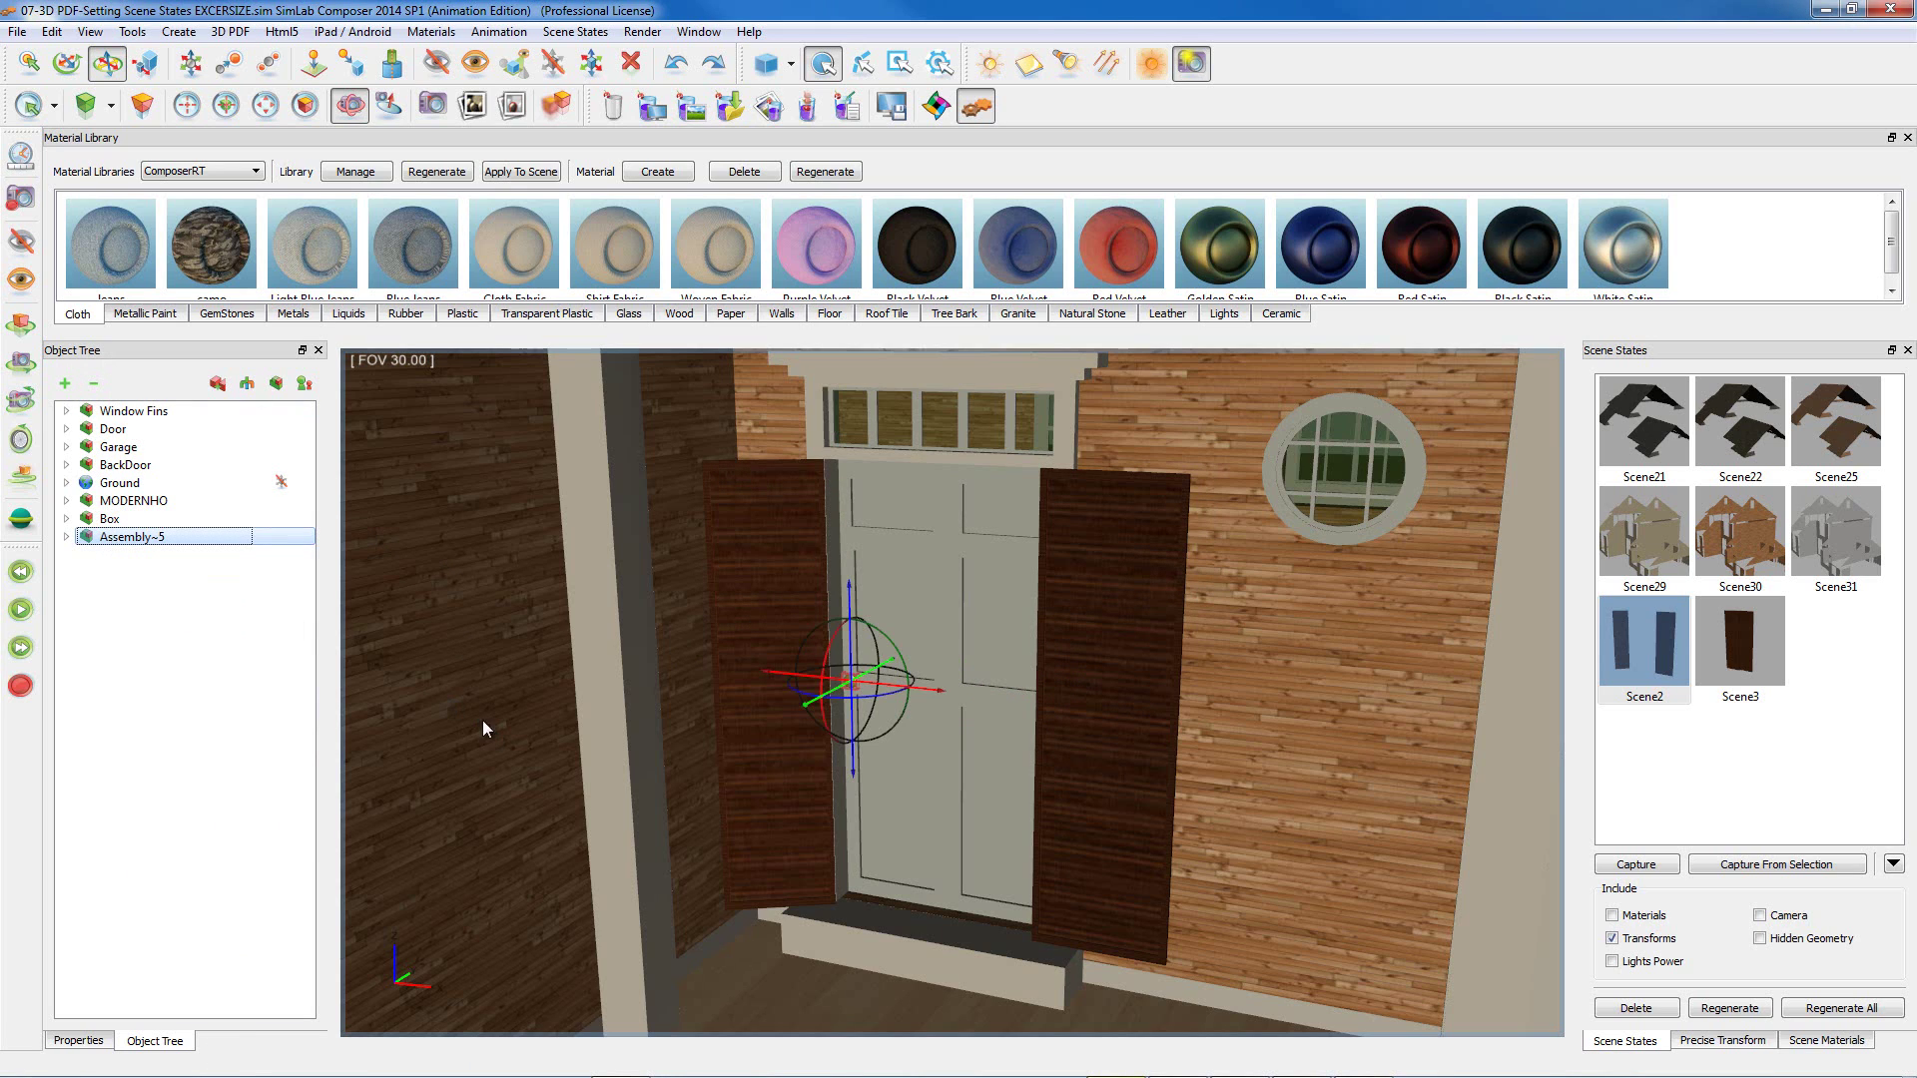
pyautogui.press('s')
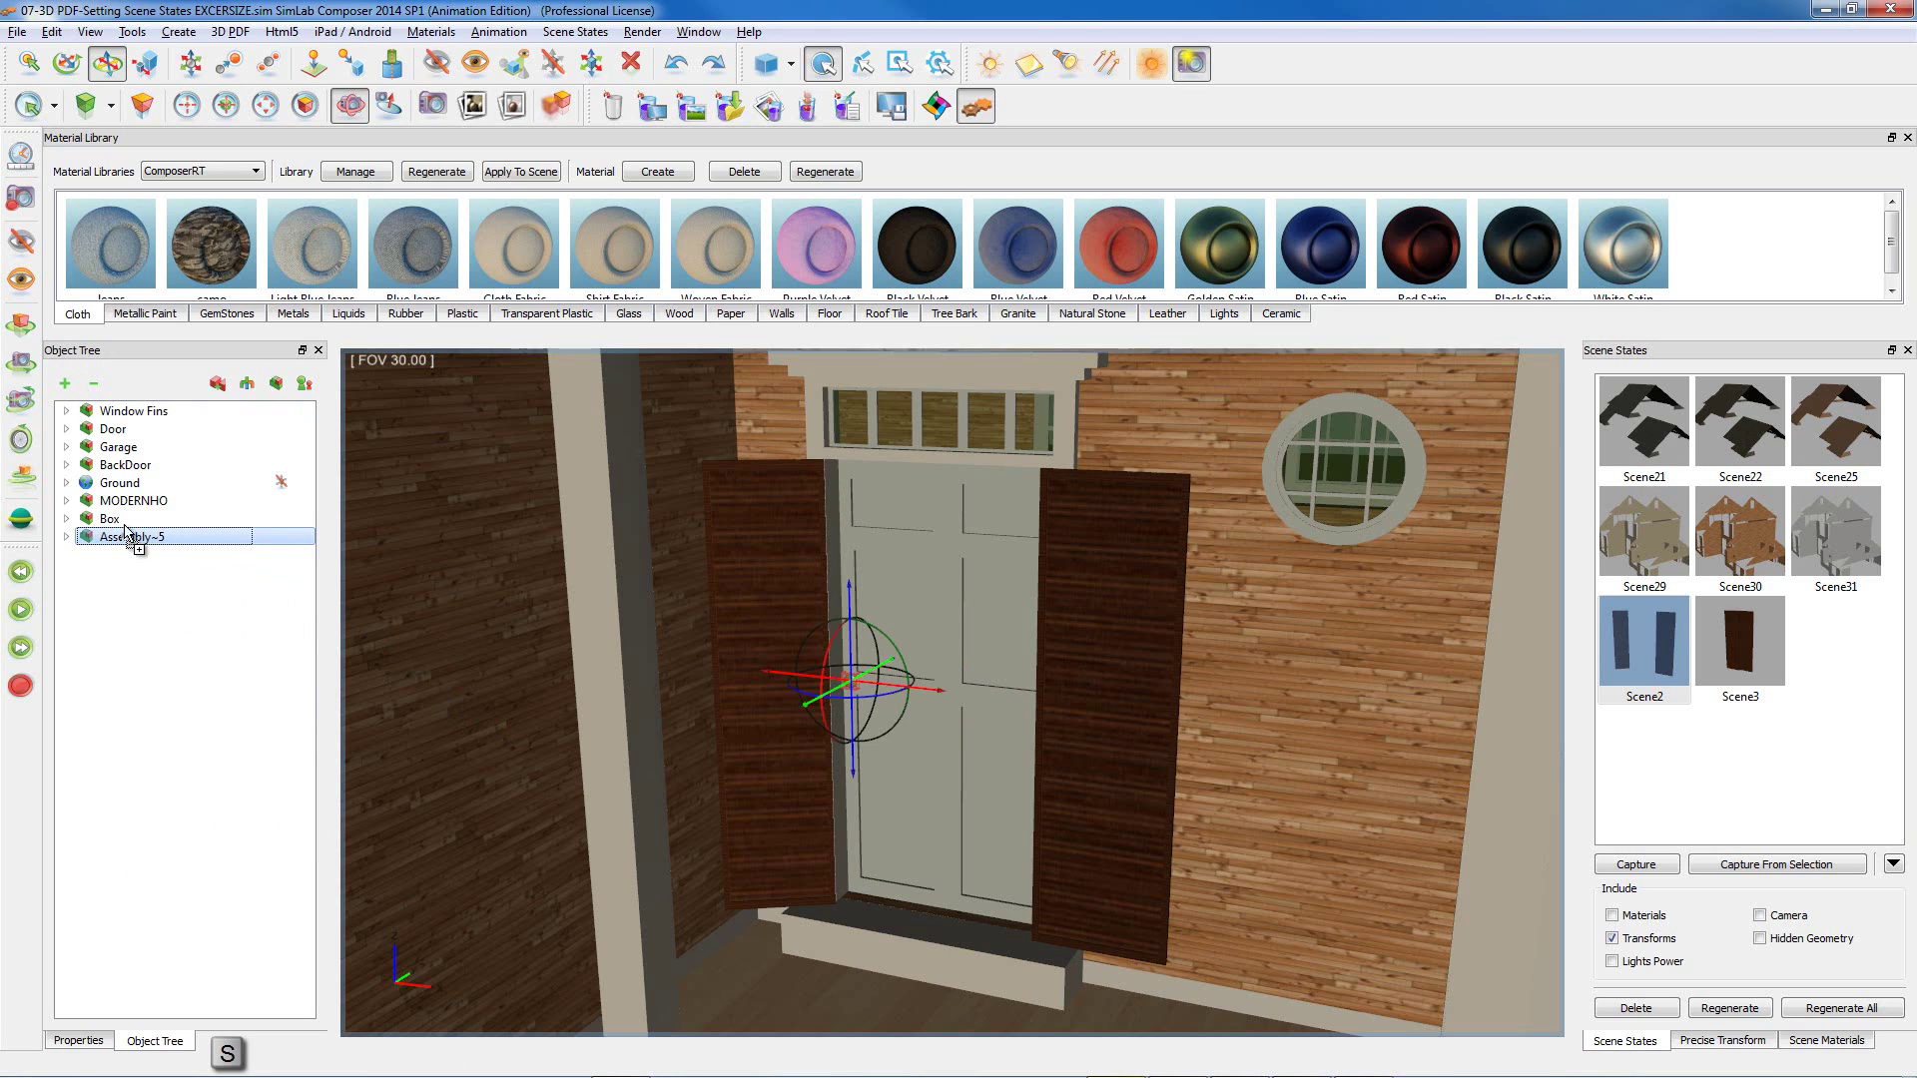
pyautogui.moveTo(126, 536); pyautogui.dragTo(137, 436)
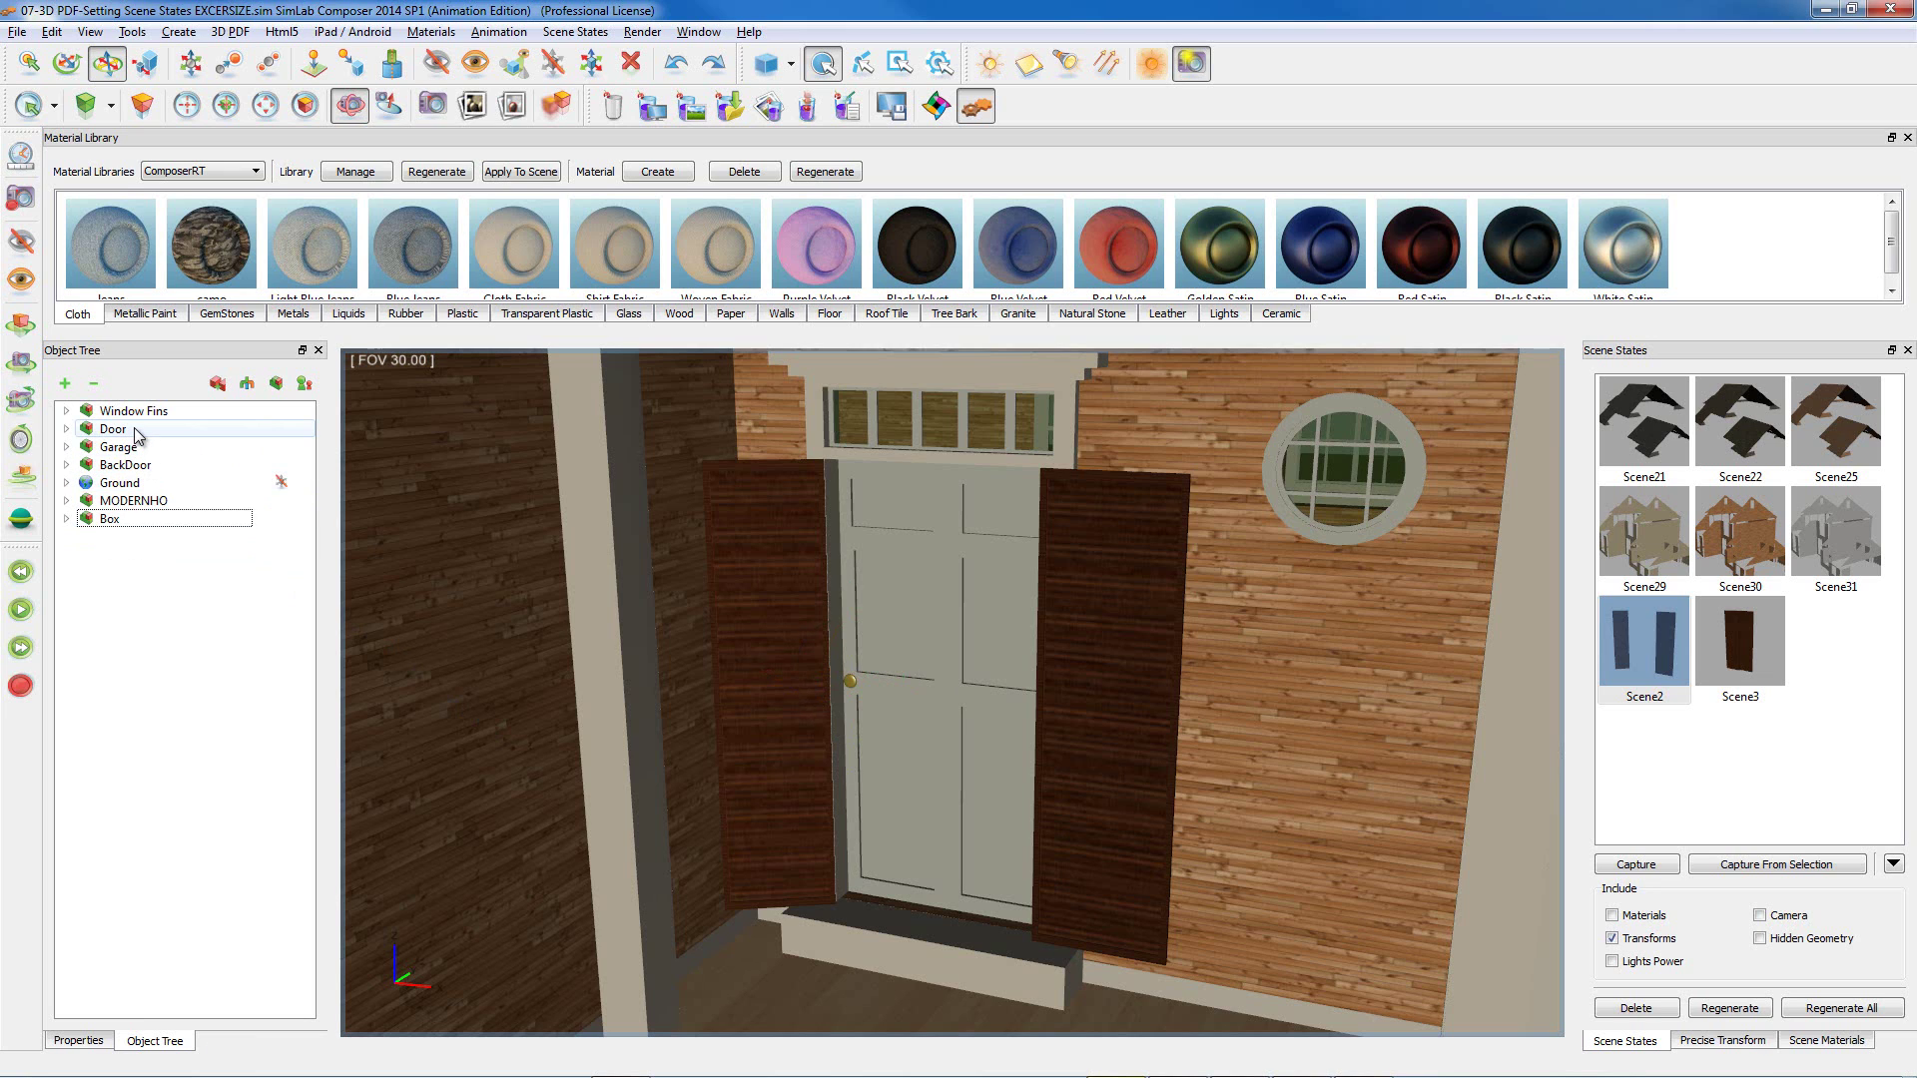
pyautogui.click(138, 436)
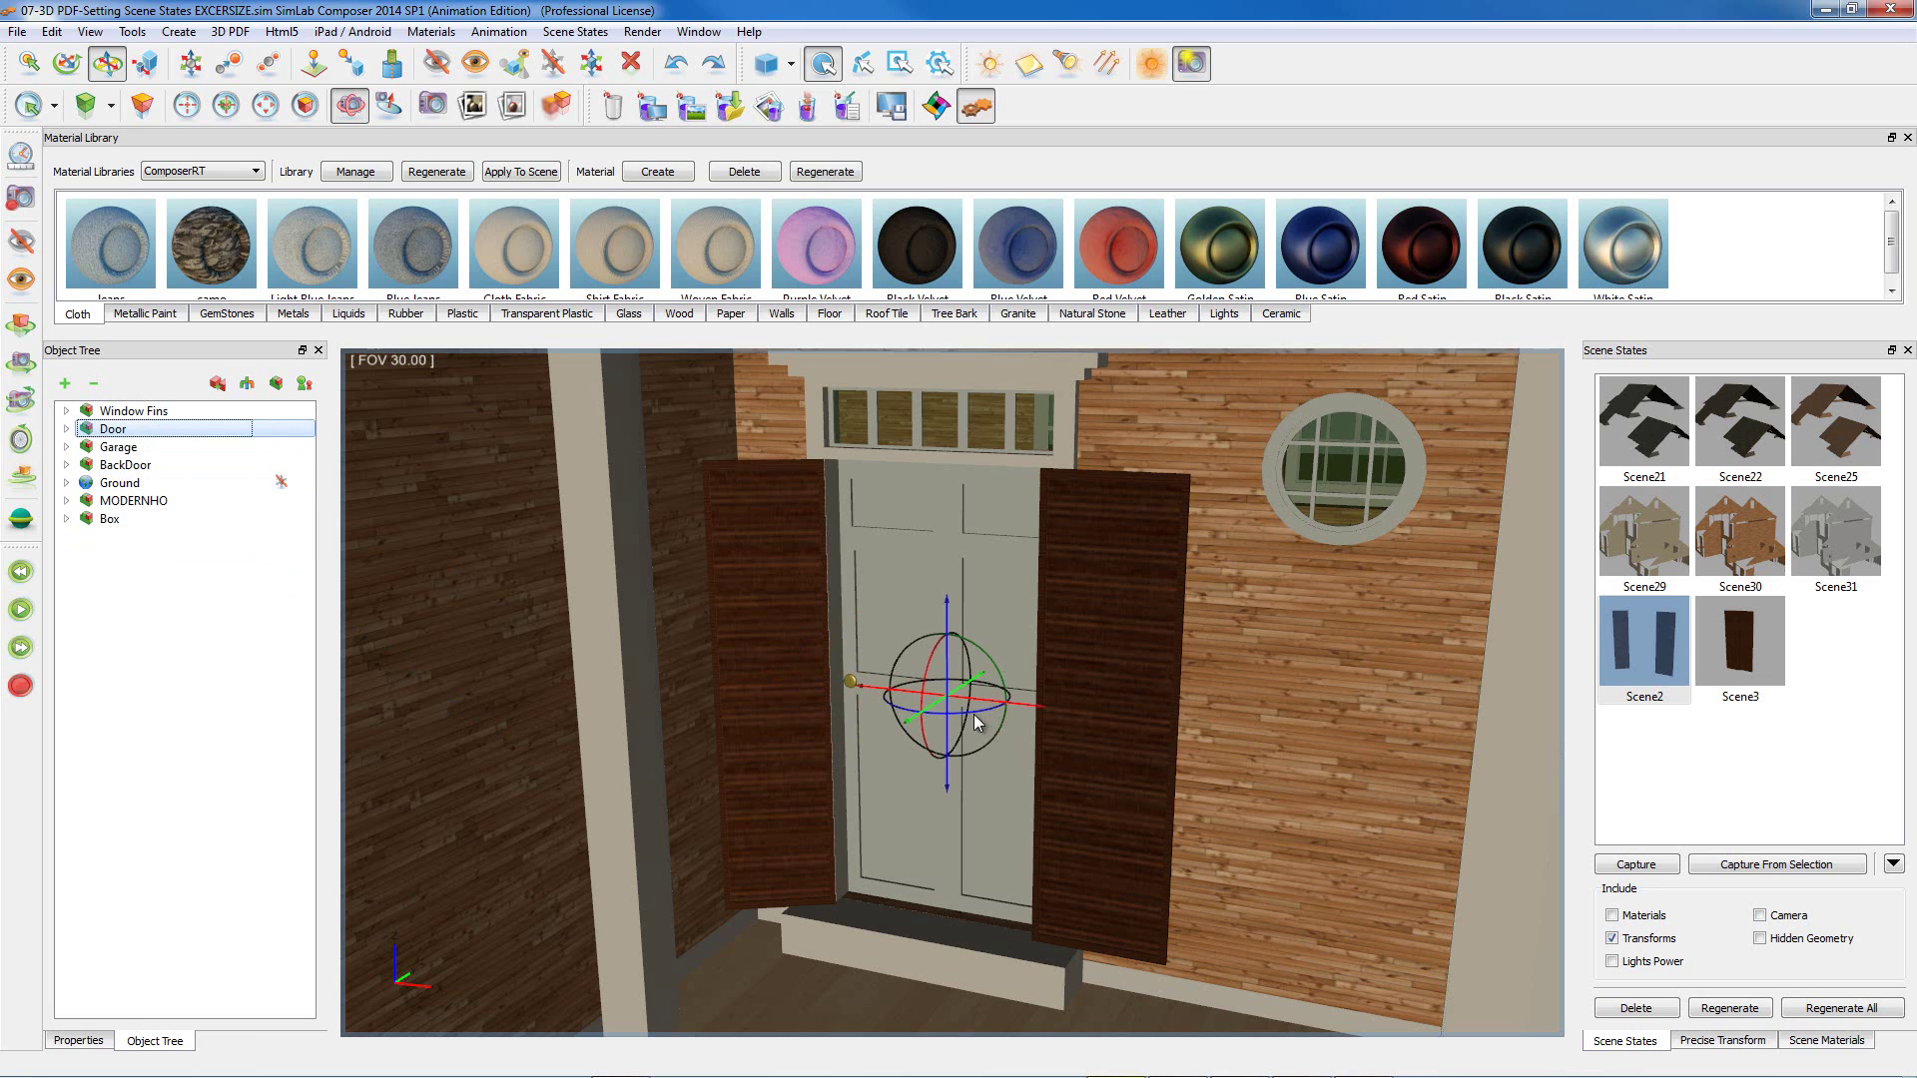
pyautogui.moveTo(968, 709)
pyautogui.mouseDown()
pyautogui.moveTo(942, 715)
pyautogui.moveTo(979, 710)
pyautogui.moveTo(959, 717)
pyautogui.mouseUp()
pyautogui.hotkey('ctrl', 'z')
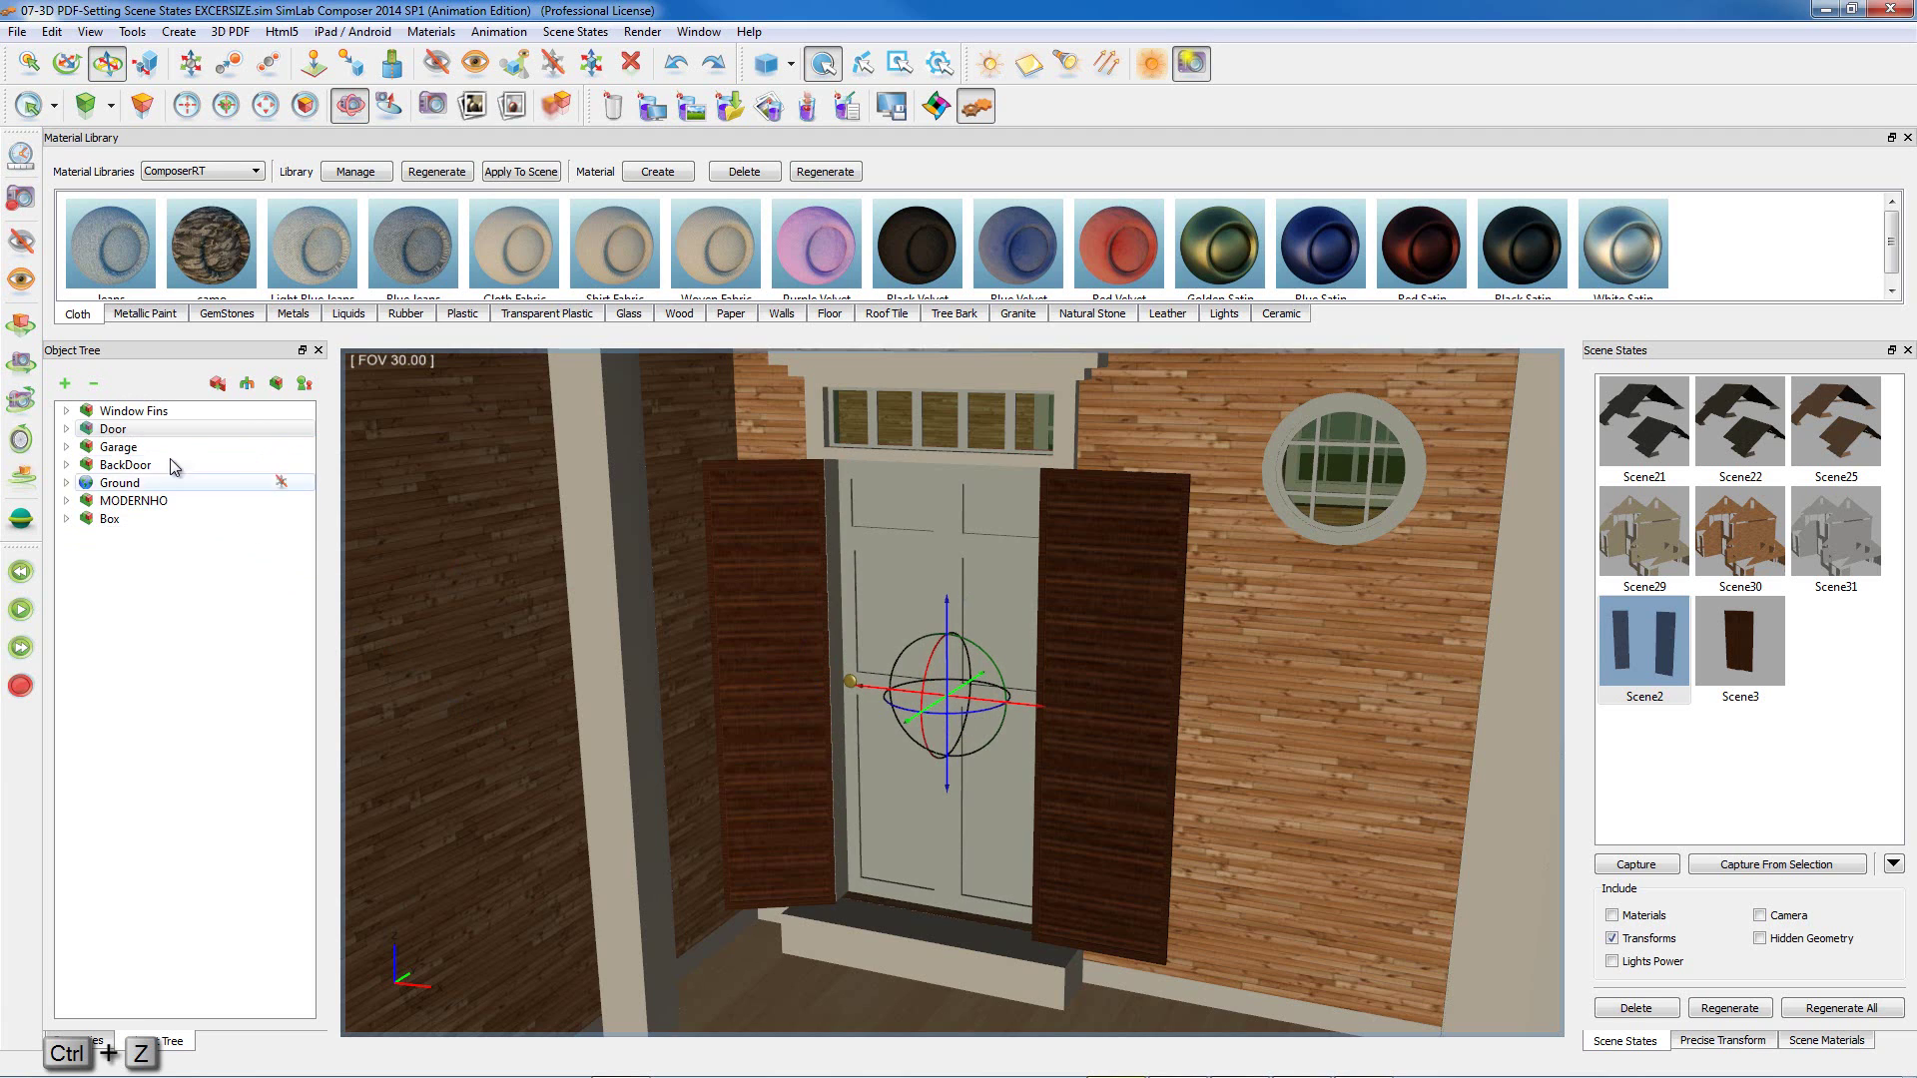
pyautogui.click(167, 428)
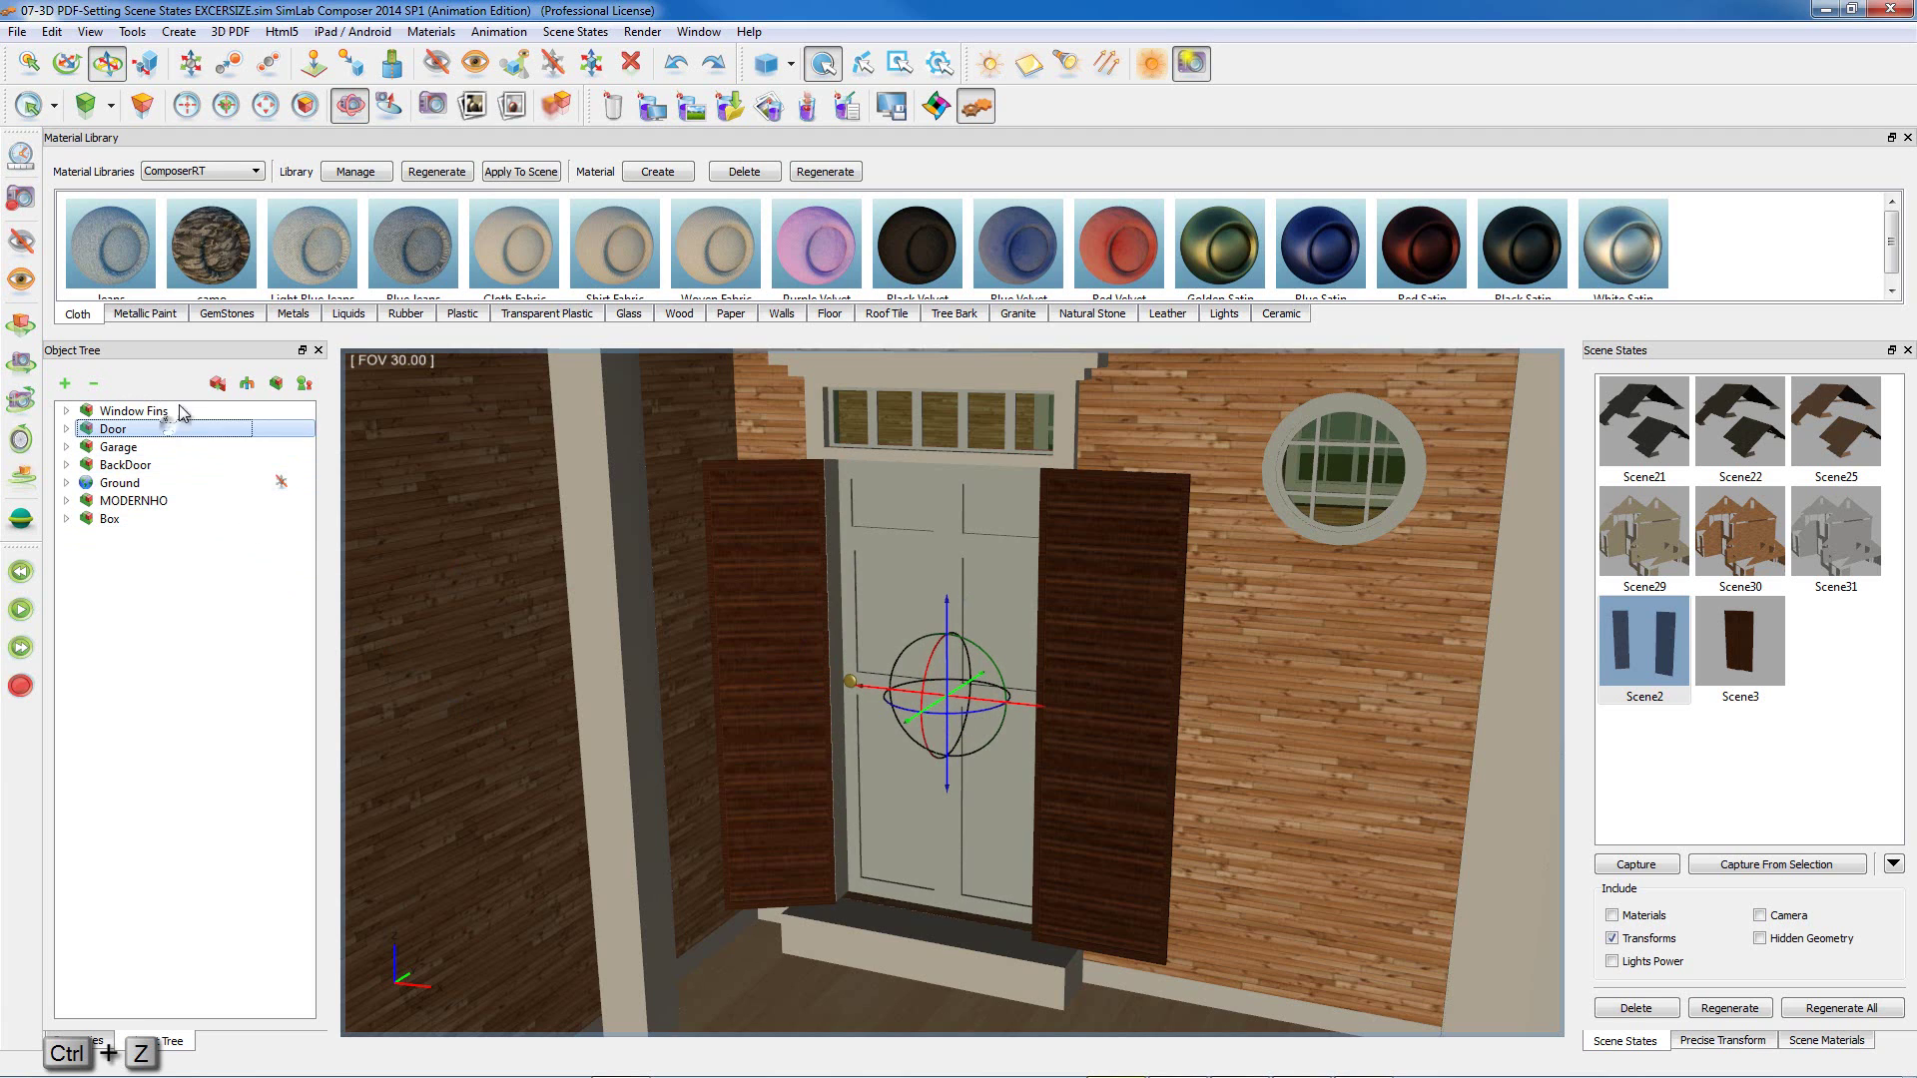
pyautogui.click(511, 66)
# - Snap the door's pivot to its hinge edge, unhide everything, and test-swing then undo
pyautogui.scroll(3, 1184, 789)
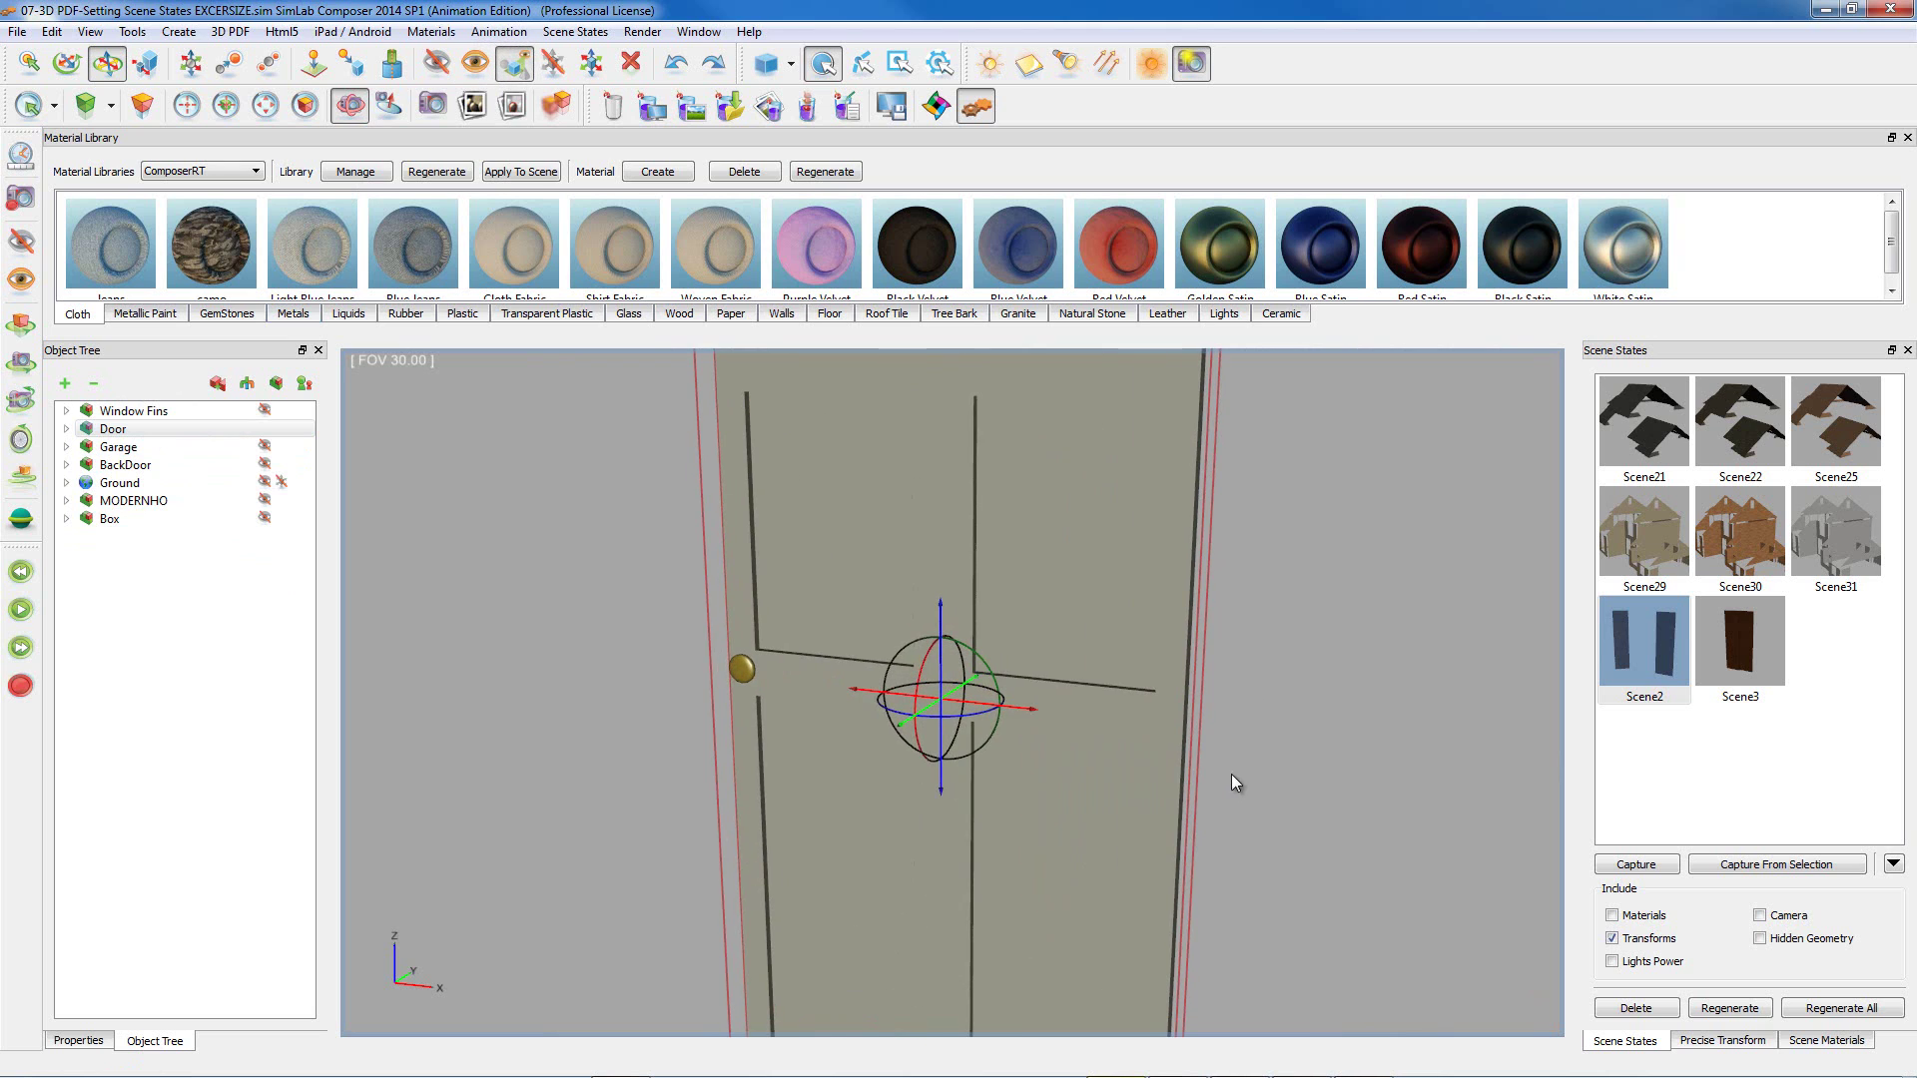
pyautogui.moveTo(1231, 775)
pyautogui.mouseDown(button='middle')
pyautogui.moveTo(1034, 777)
pyautogui.moveTo(906, 634)
pyautogui.mouseUp(button='middle')
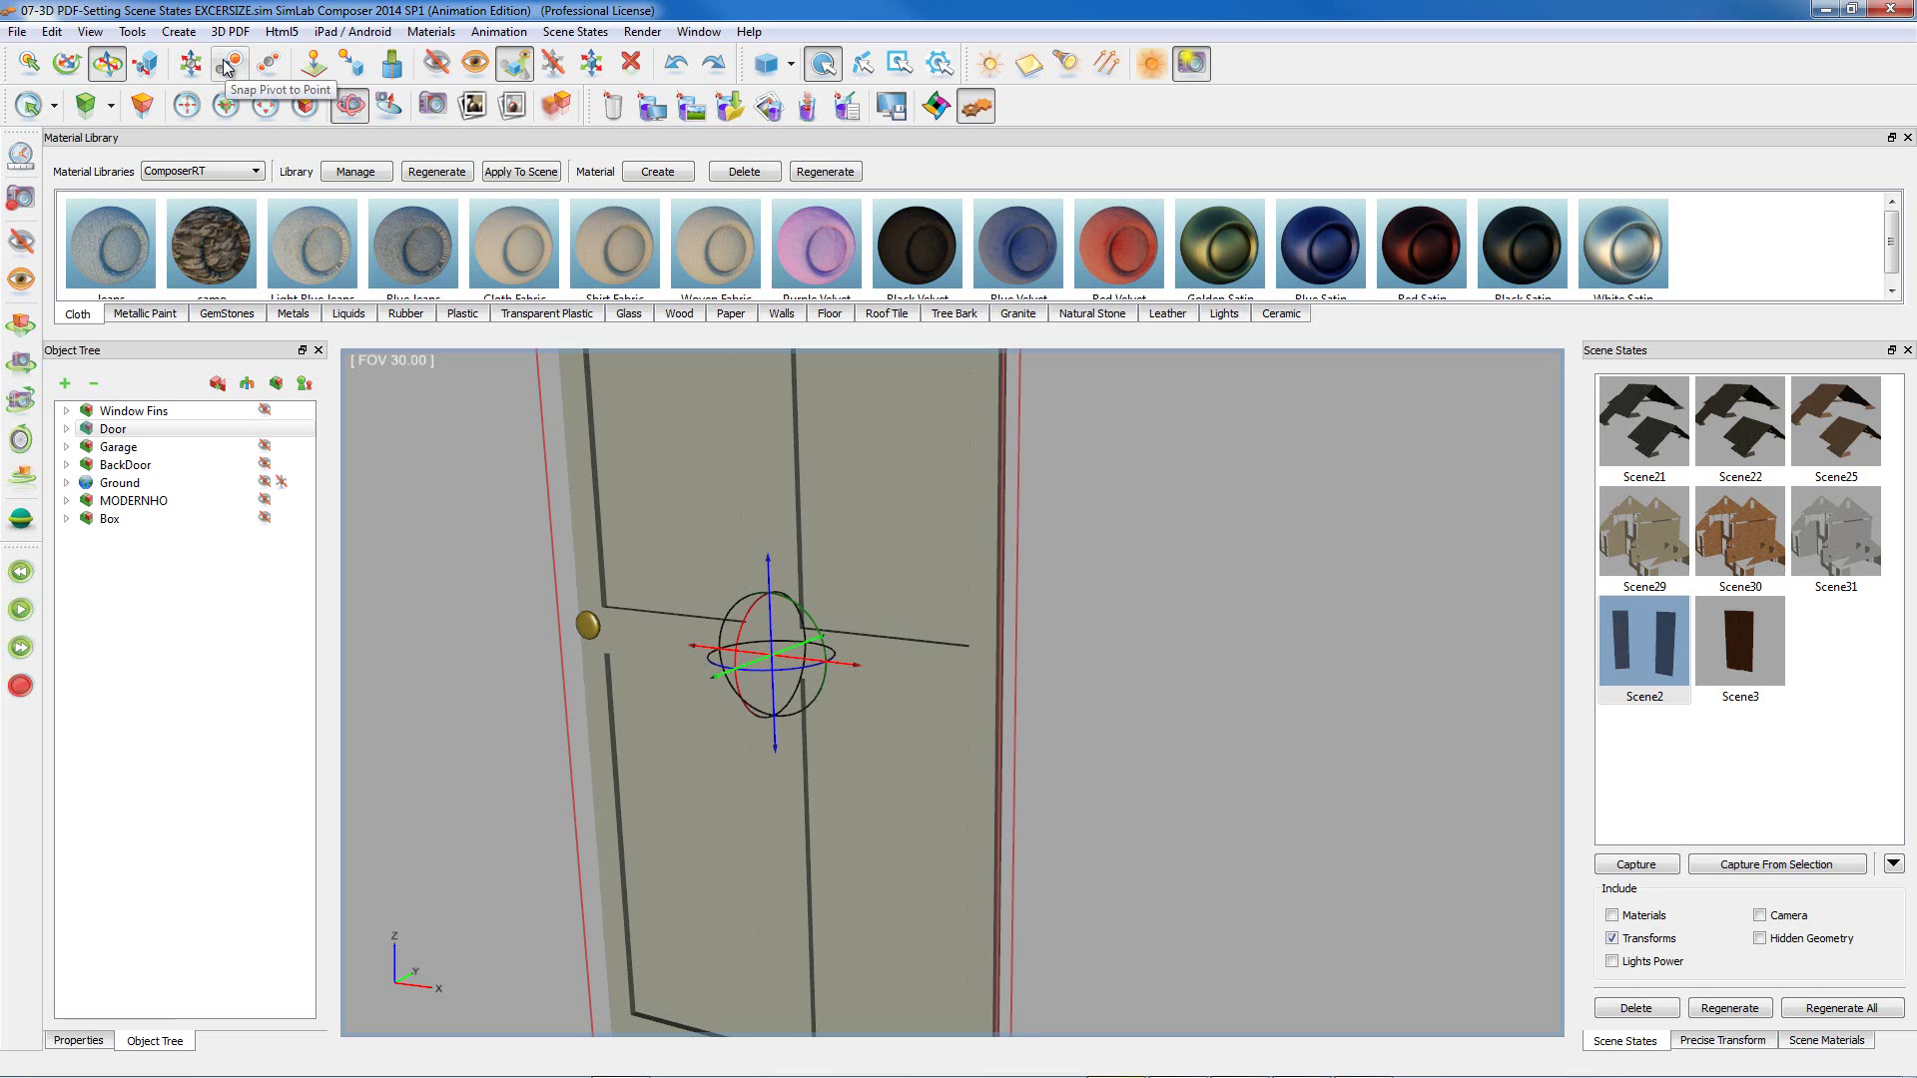
pyautogui.click(191, 63)
pyautogui.click(993, 626)
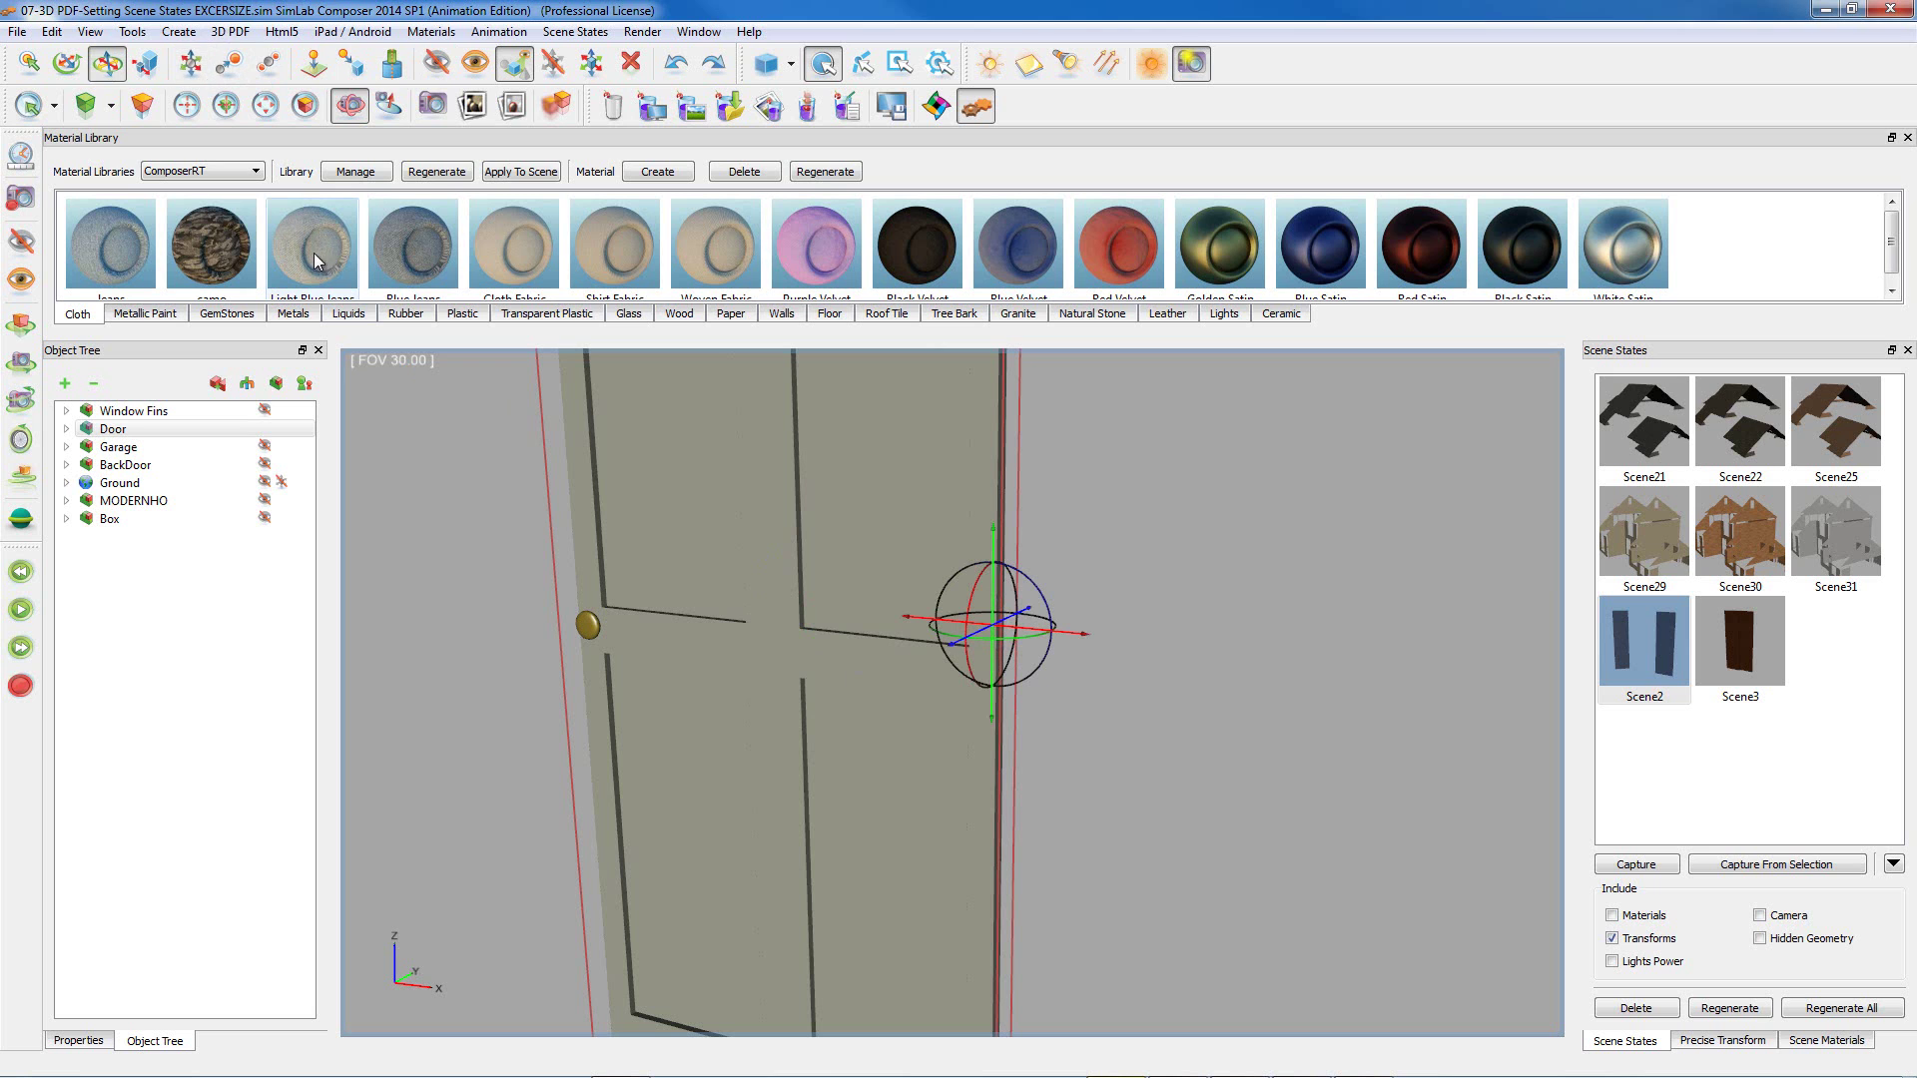
pyautogui.press('2')
pyautogui.scroll(-5, 559, 443)
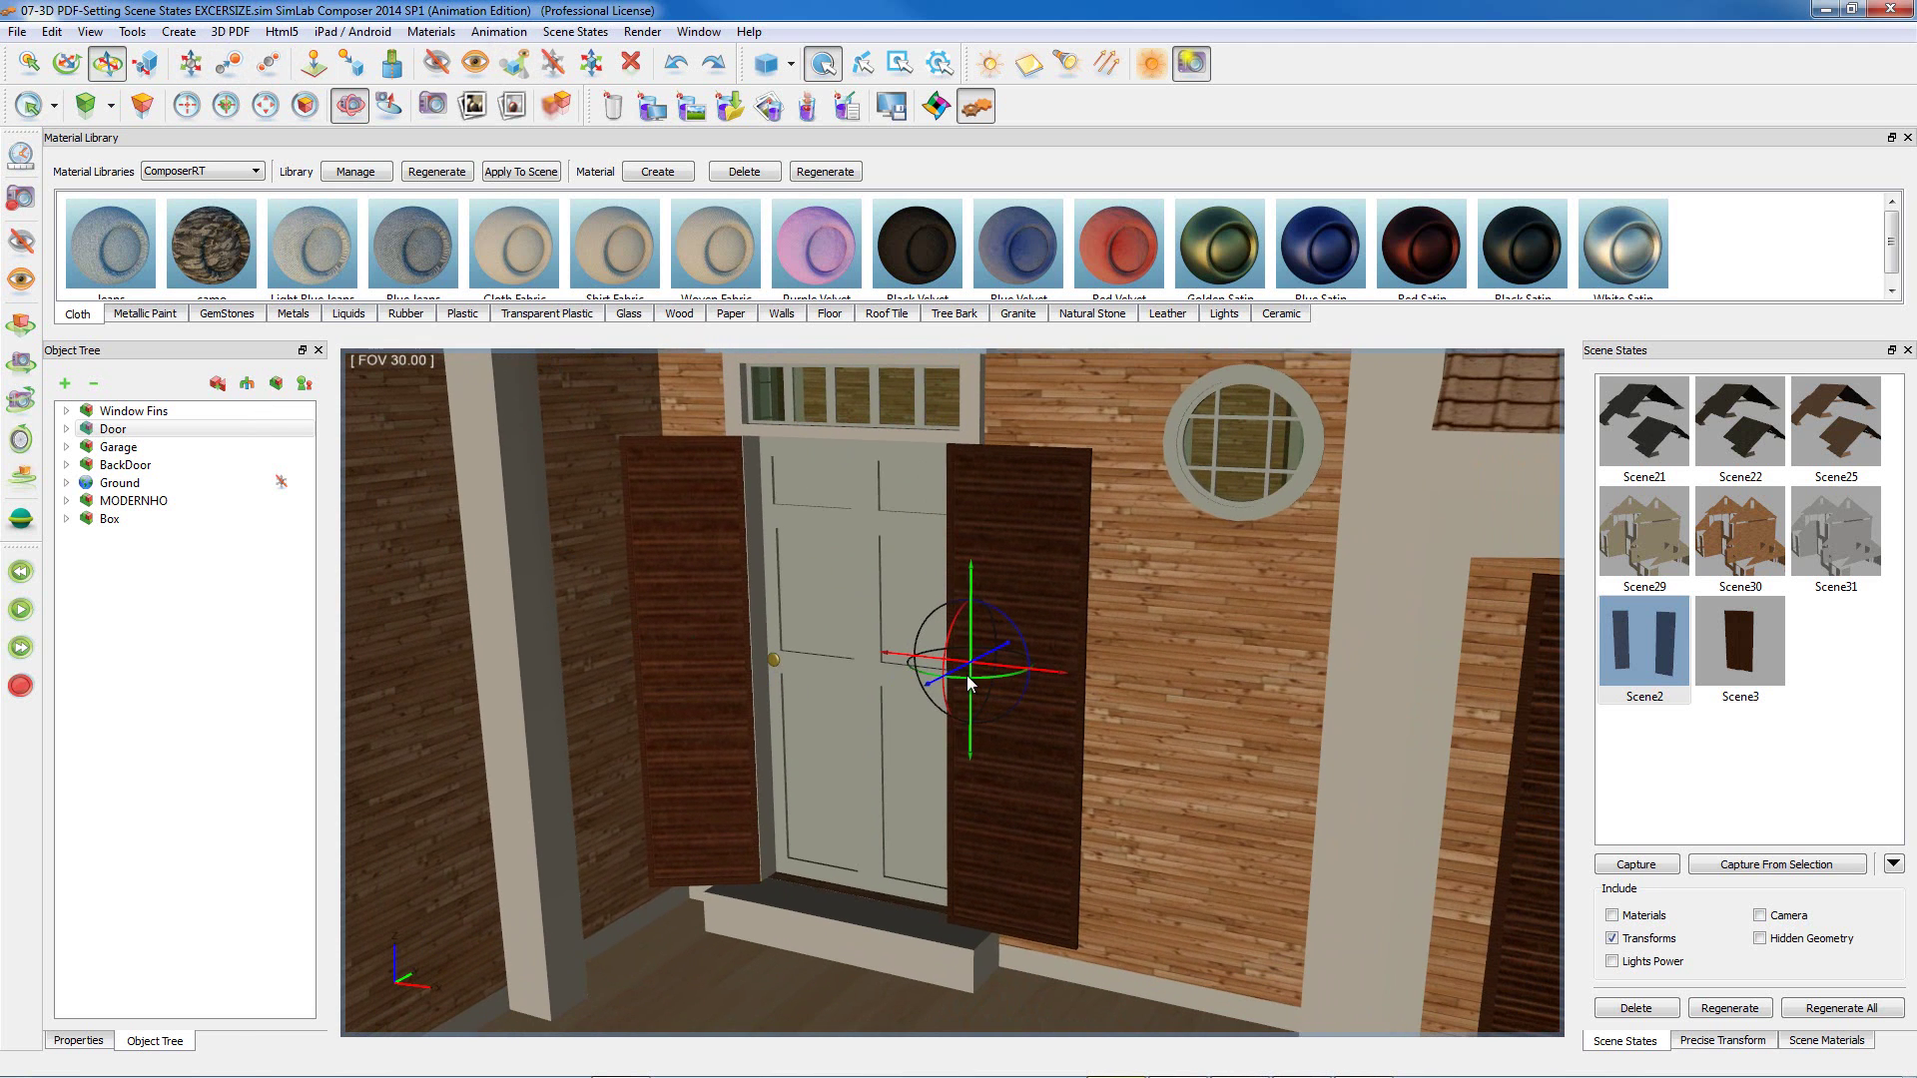
pyautogui.moveTo(968, 682)
pyautogui.mouseDown()
pyautogui.moveTo(889, 674)
pyautogui.moveTo(1037, 667)
pyautogui.moveTo(989, 673)
pyautogui.mouseUp()
pyautogui.hotkey('ctrl', 'z')
pyautogui.hotkey('ctrl', 'z')
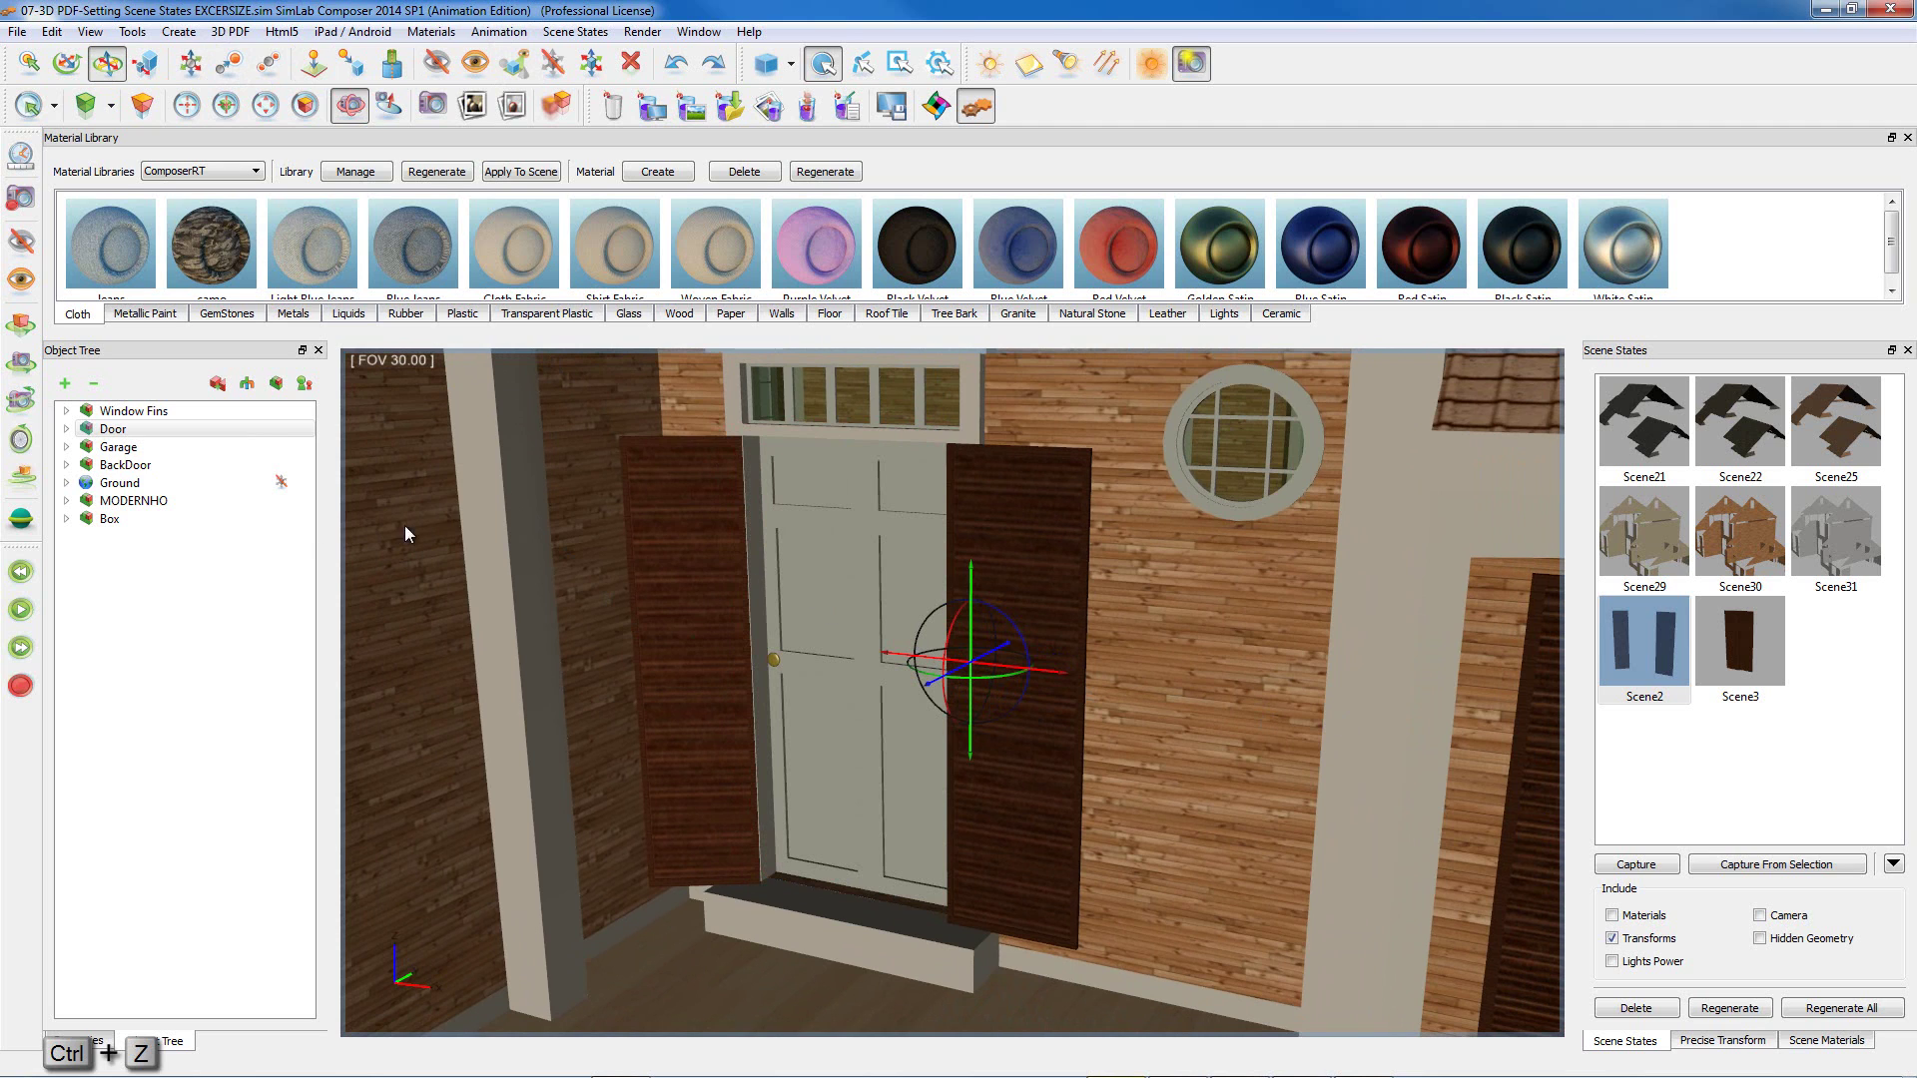
# - Capture the door closed as Scene7, swing it open, and capture it as Scene8
pyautogui.click(170, 429)
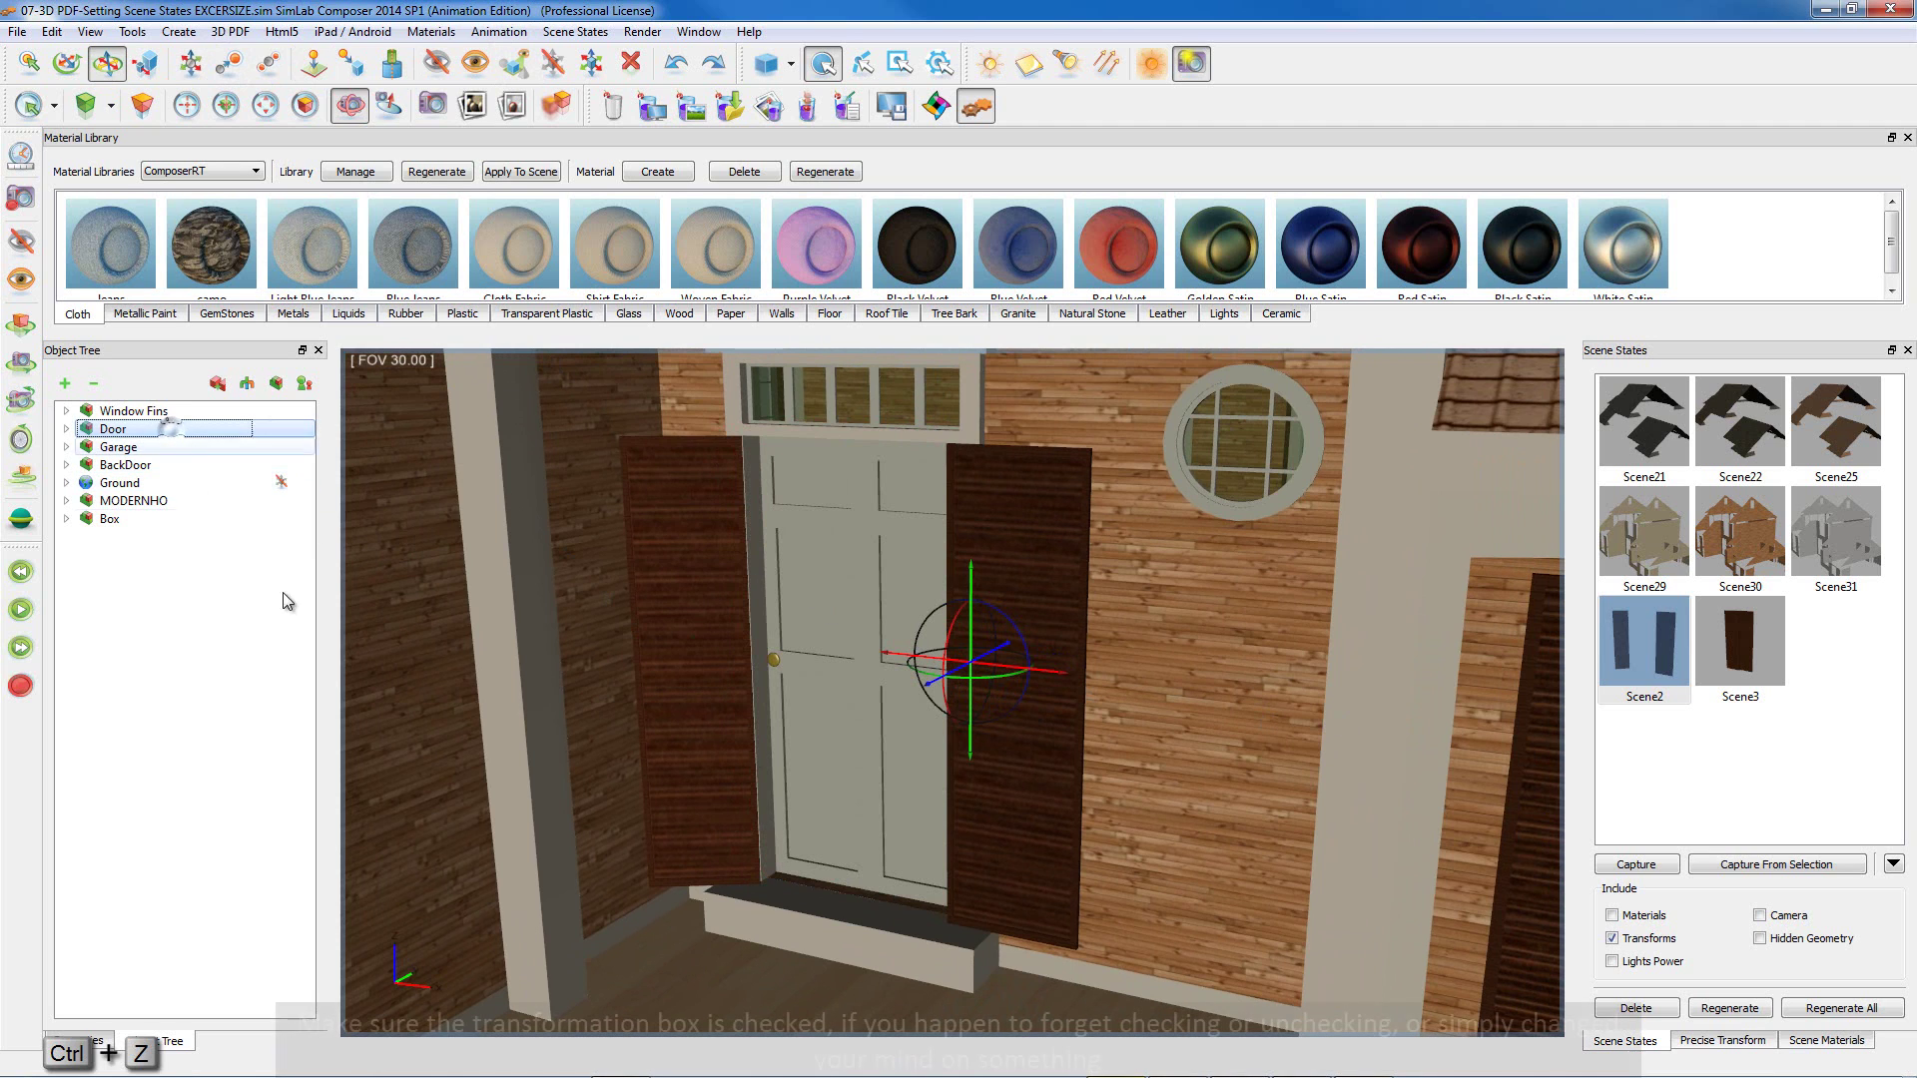
pyautogui.click(1772, 875)
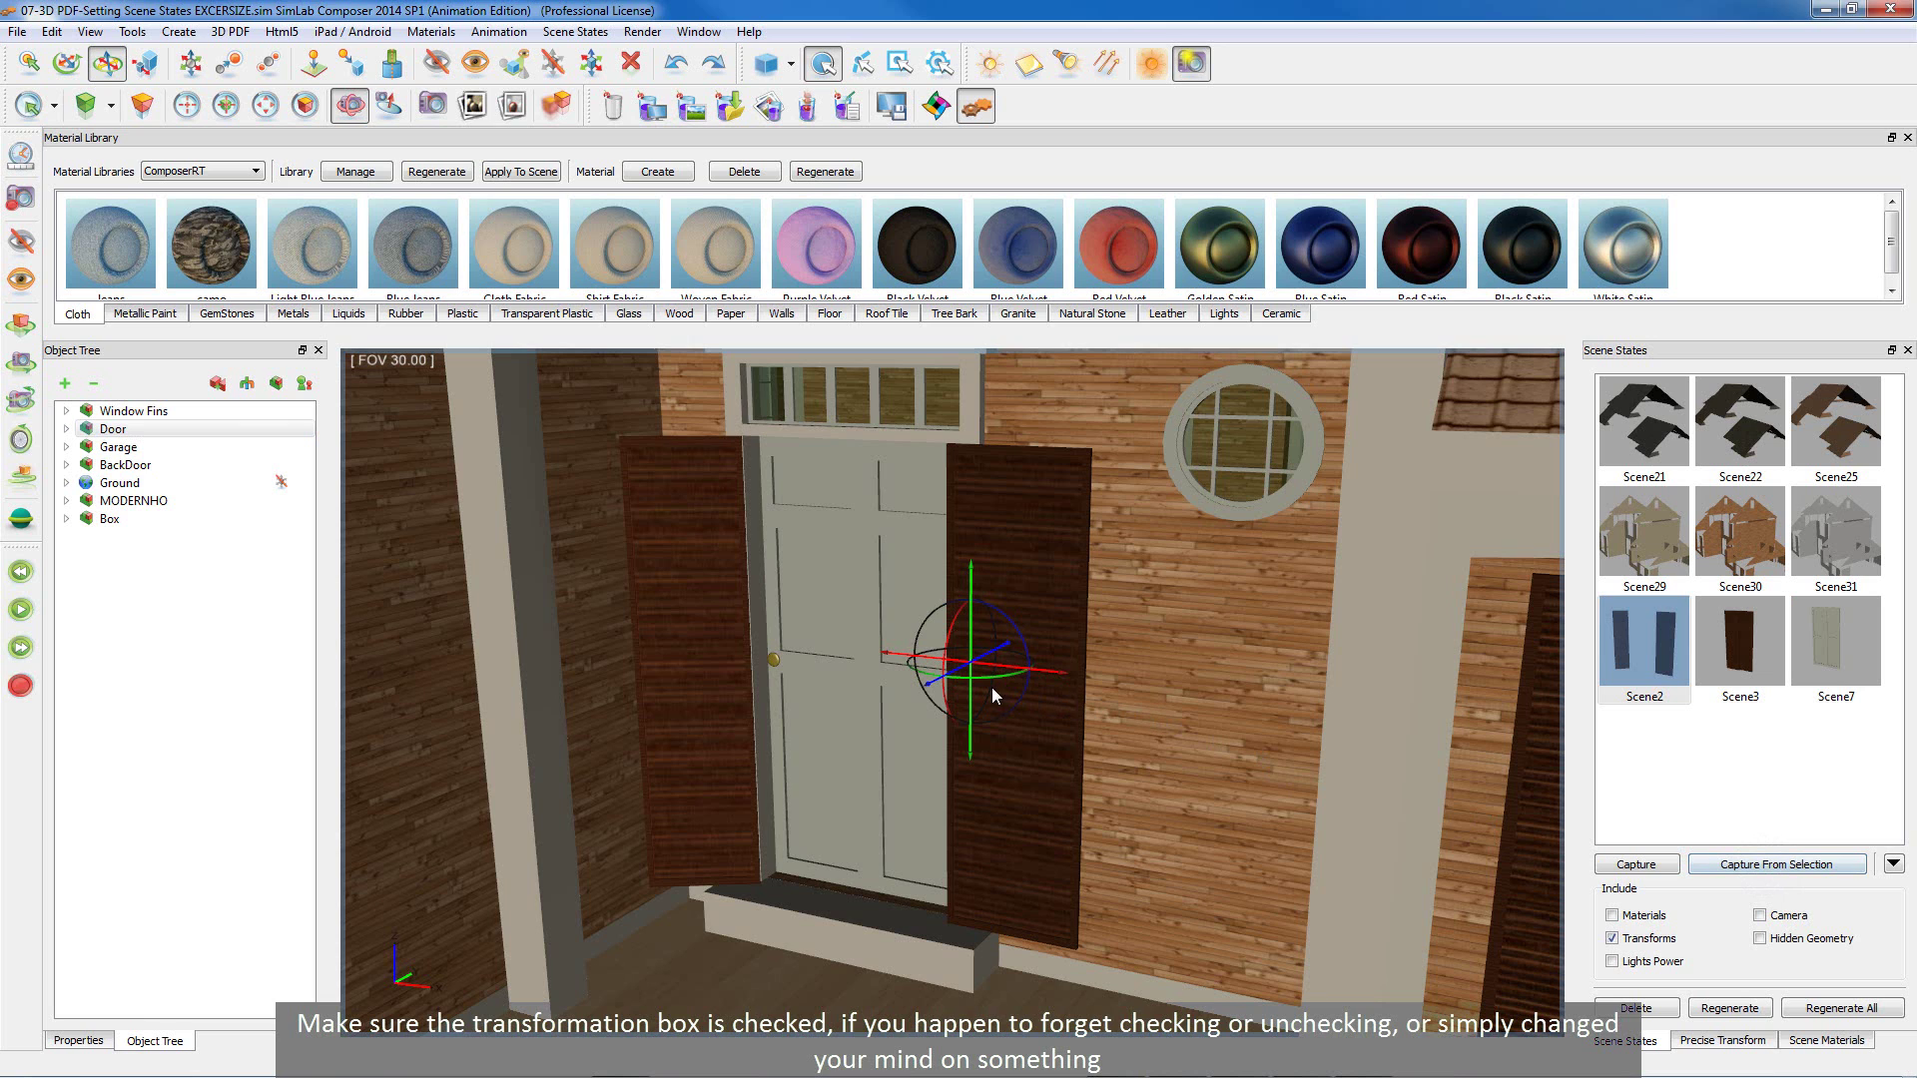
pyautogui.moveTo(997, 679); pyautogui.dragTo(927, 675)
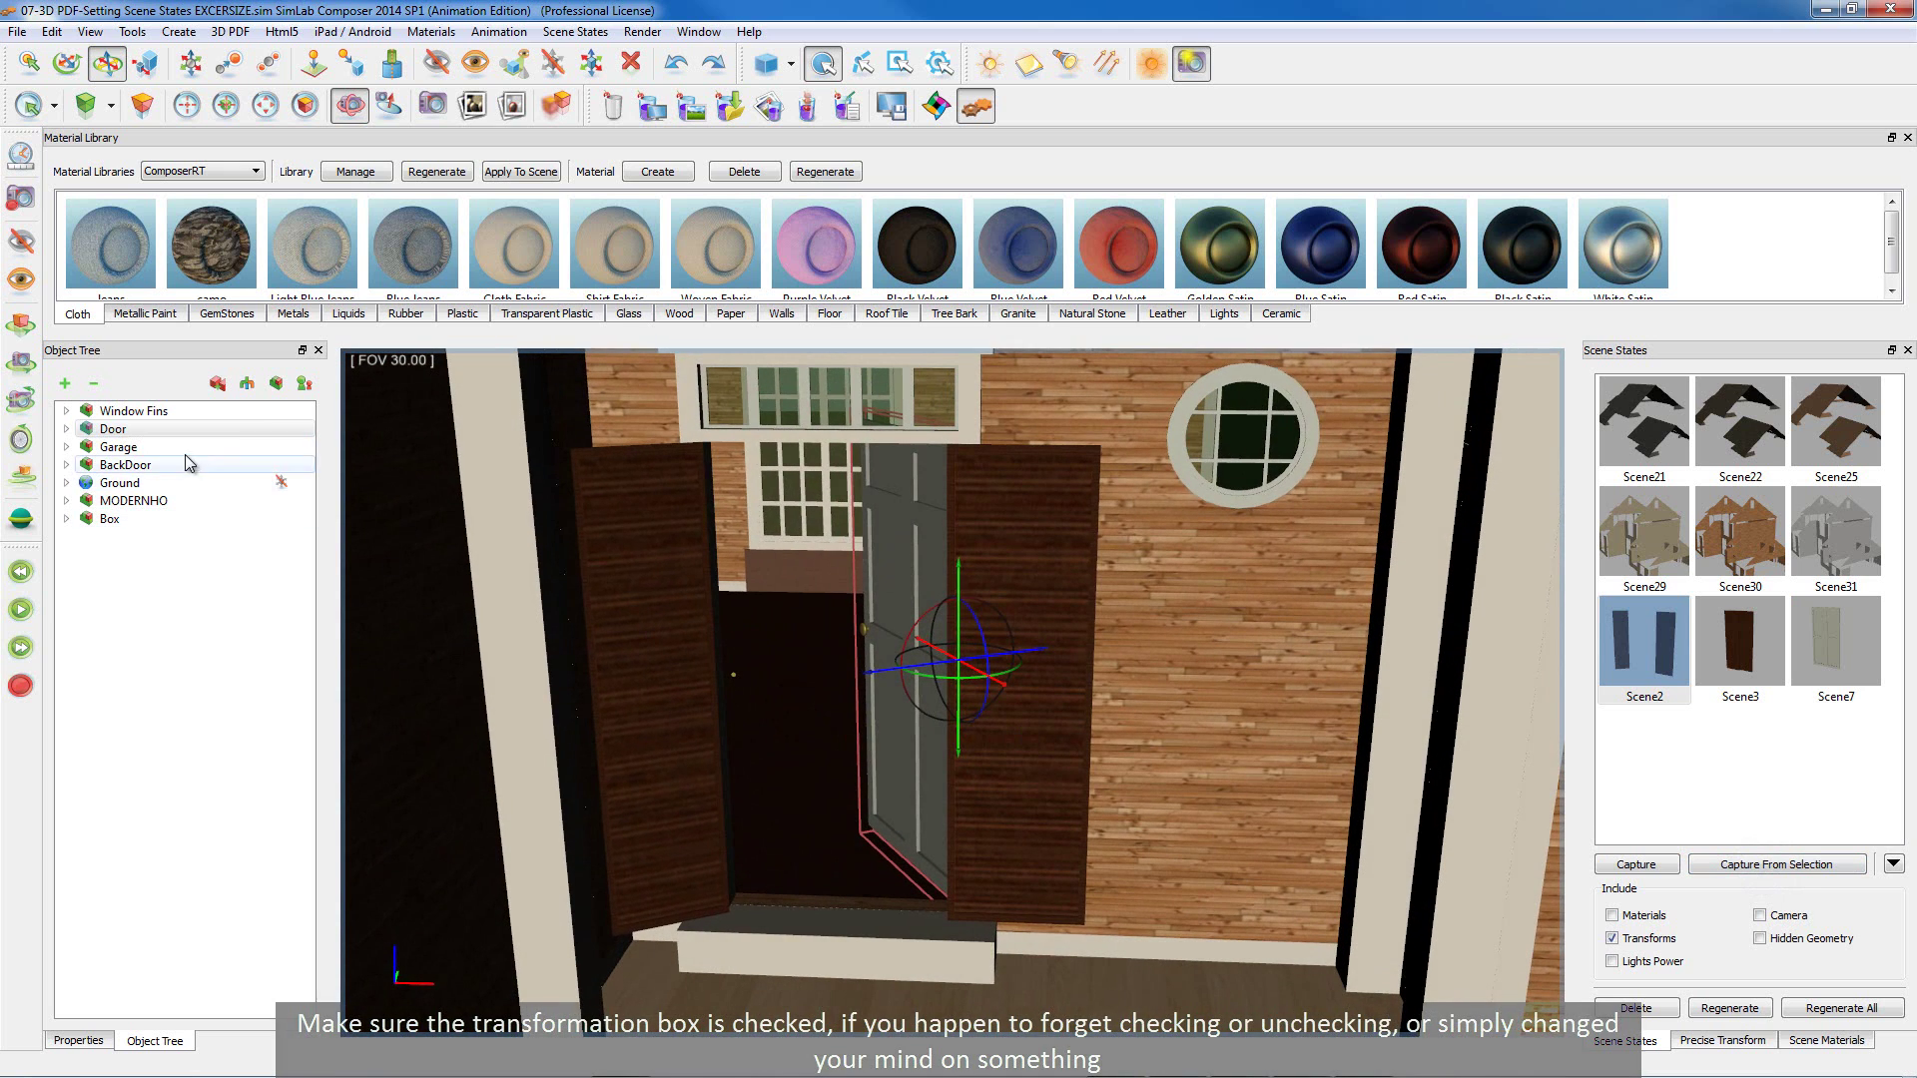
pyautogui.click(1817, 867)
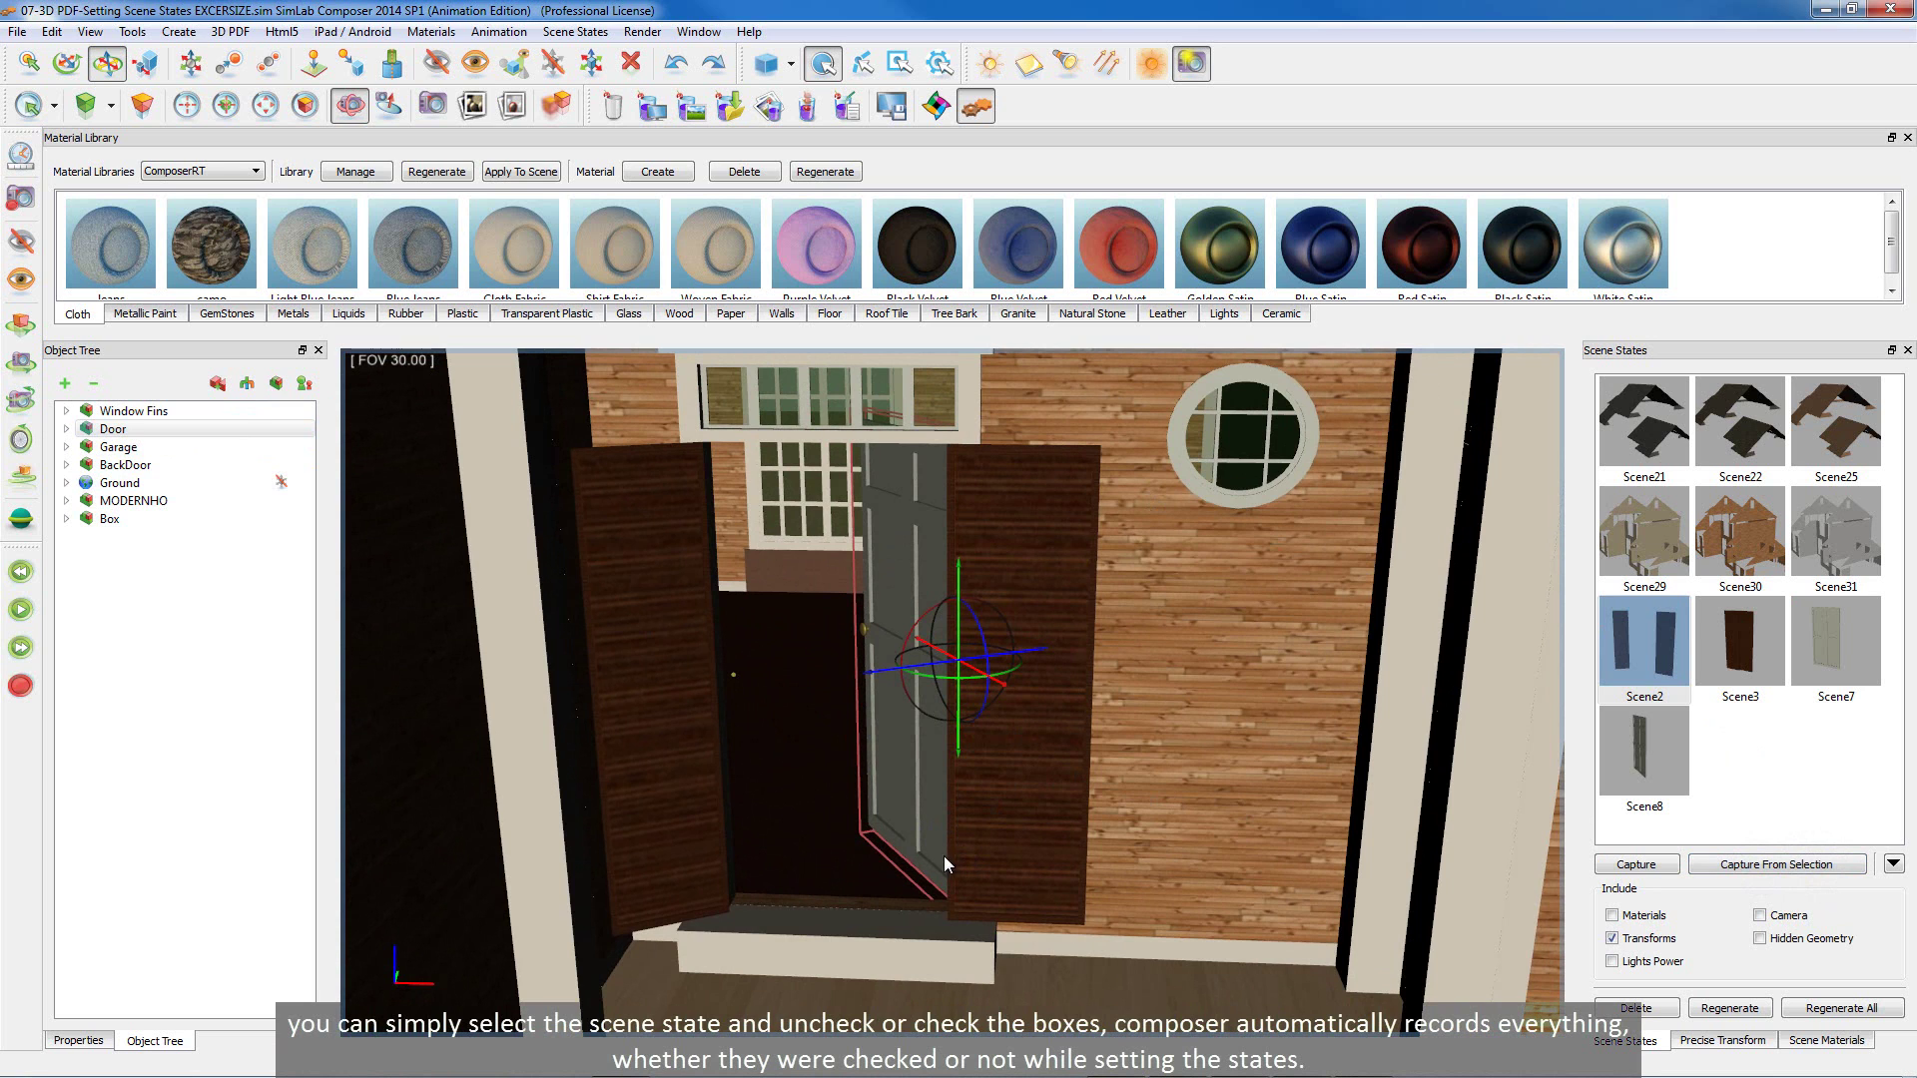
# - Clear the selection and orbit the view toward the roof and chimney
pyautogui.scroll(-10, 841, 886)
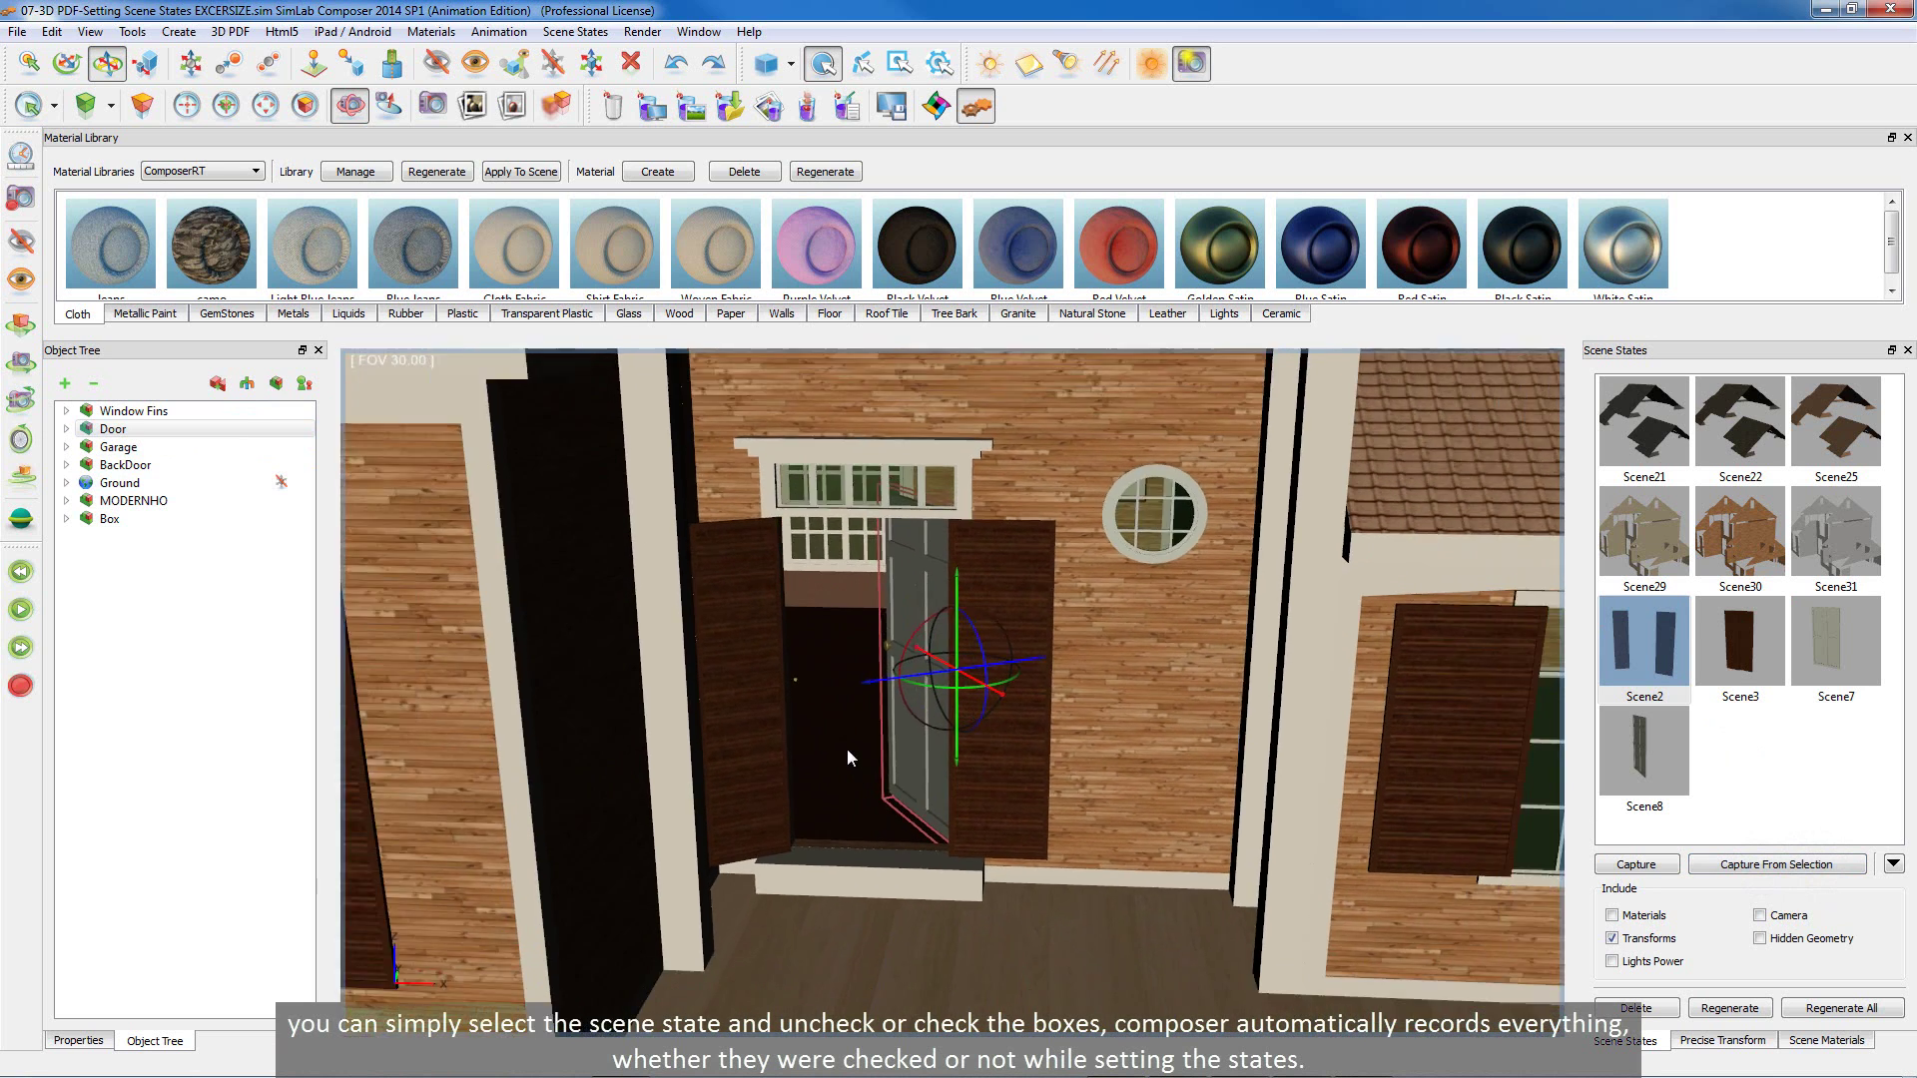
pyautogui.scroll(-10, 889, 537)
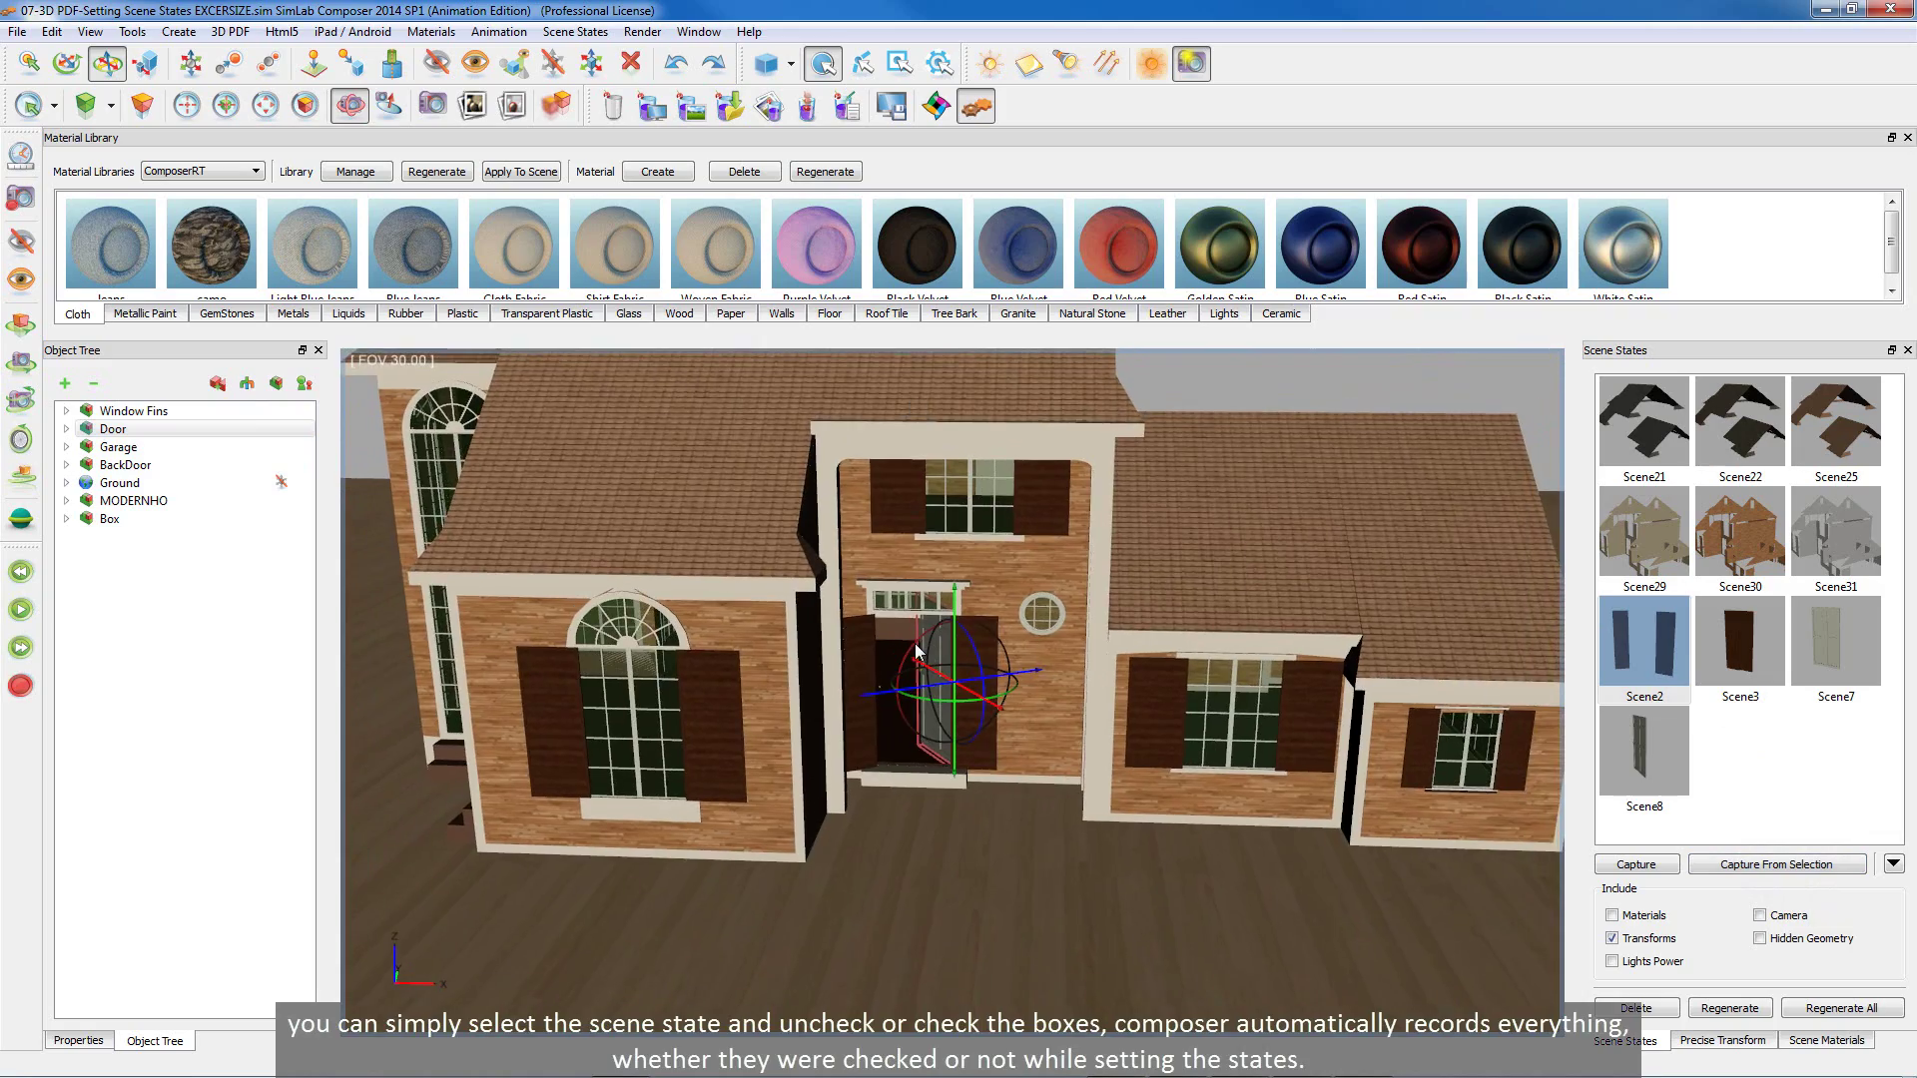
pyautogui.click(1262, 410)
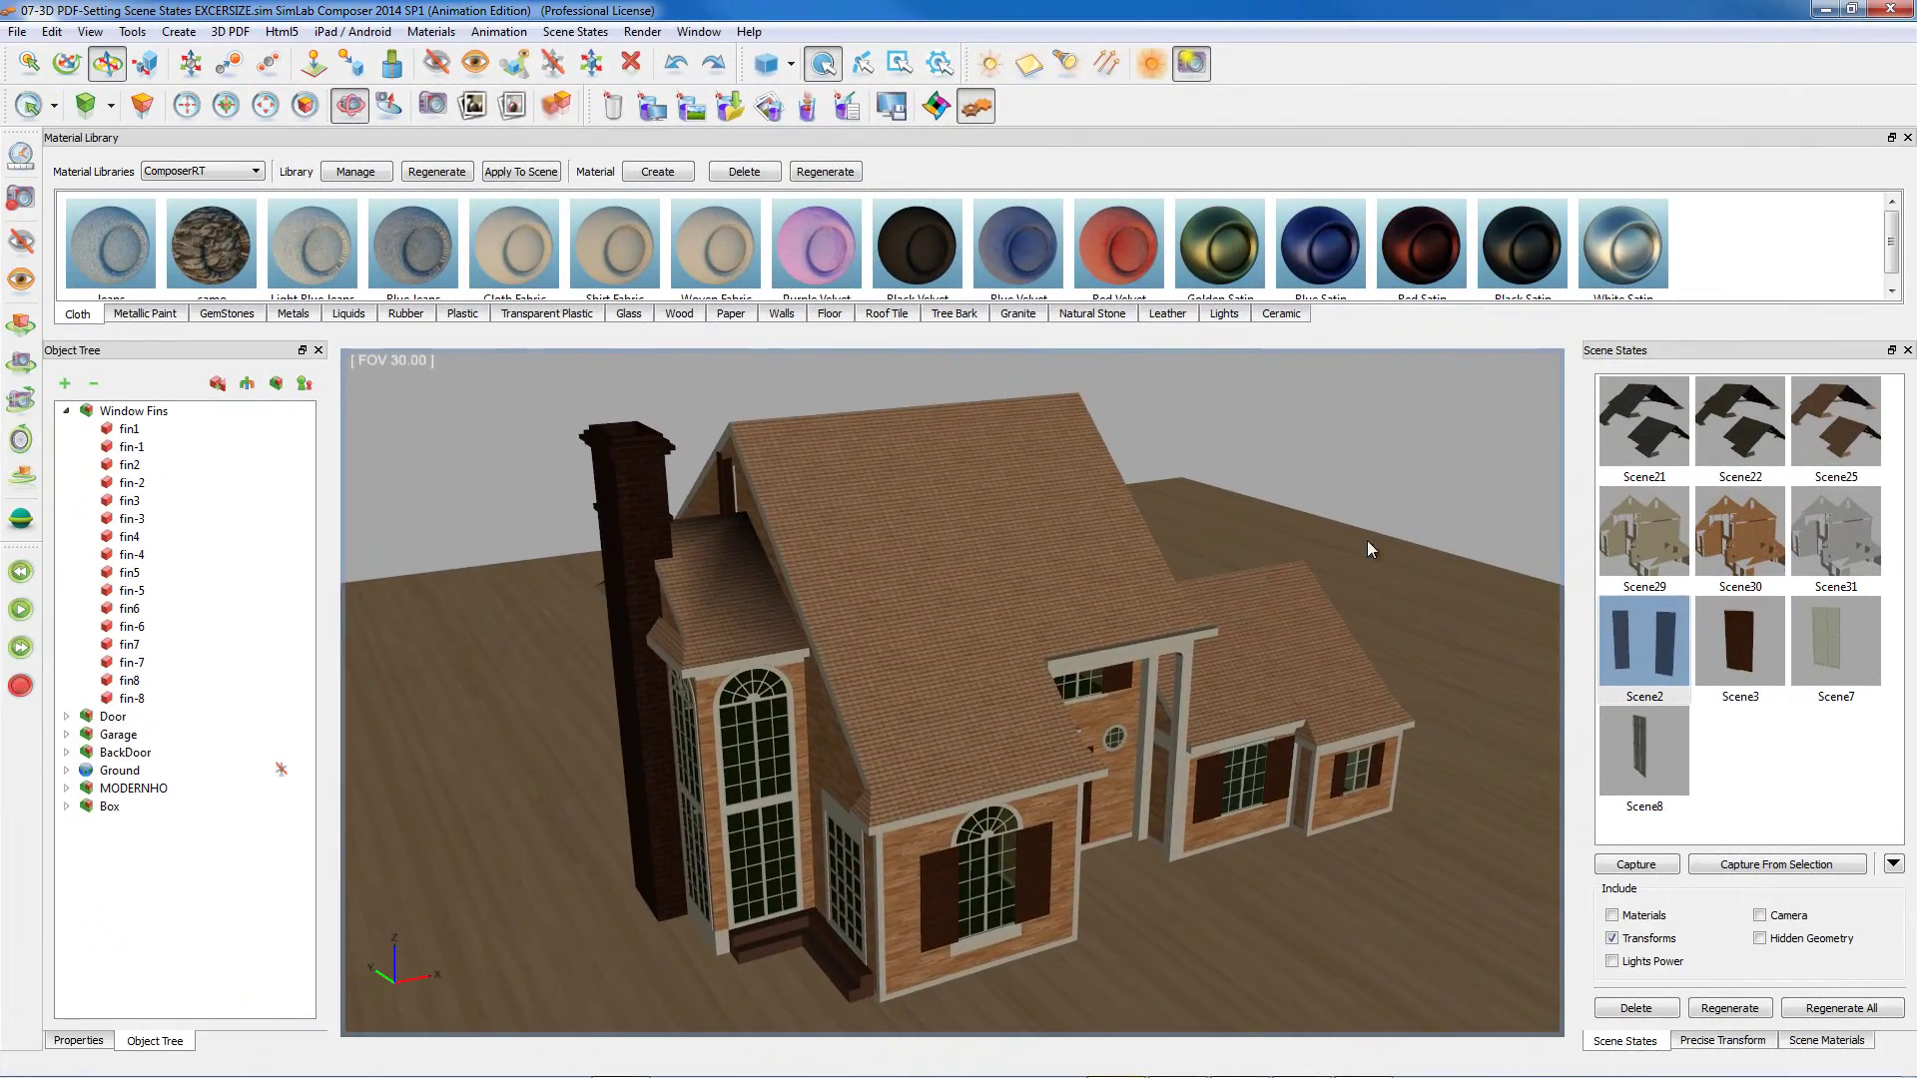
pyautogui.moveTo(1368, 541); pyautogui.dragTo(673, 445)
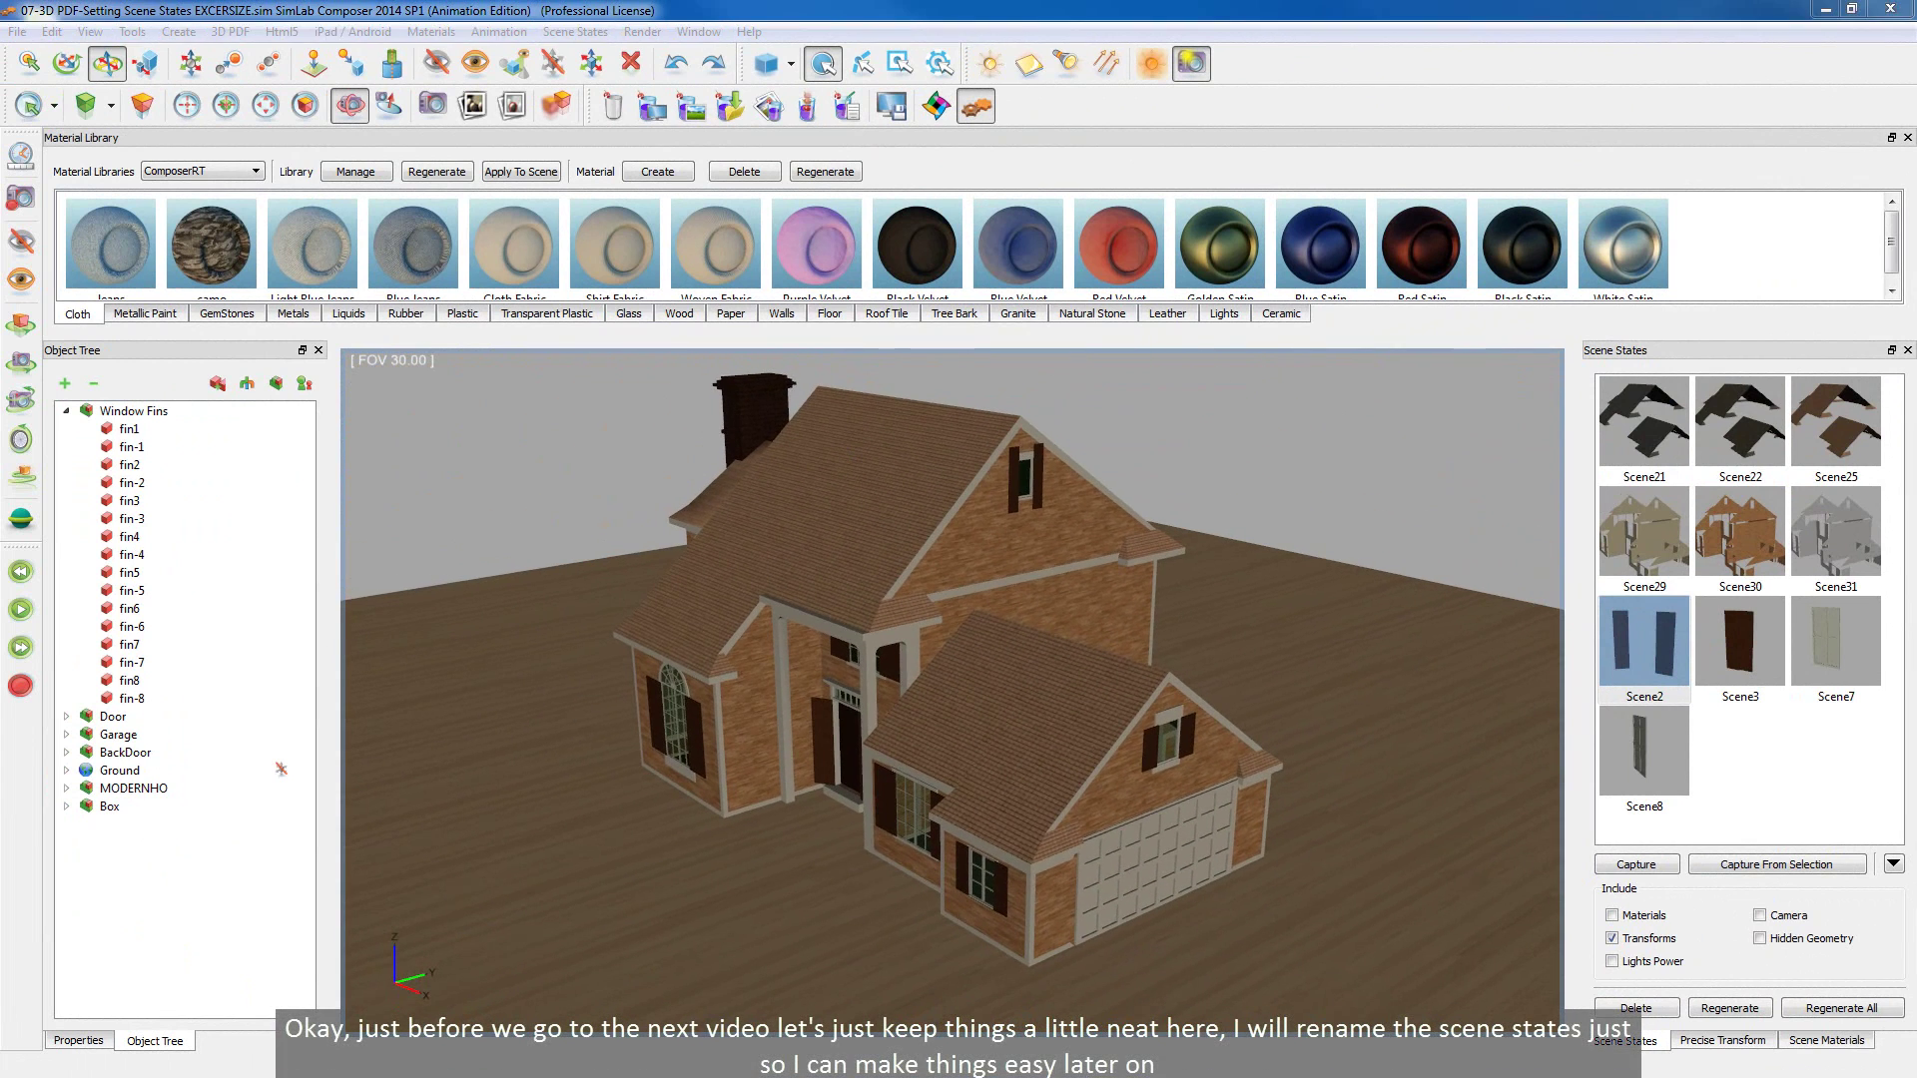
# - Rename roof state Scene21 to RT1 in Properties, then start renaming Scene22 and Scene3
pyautogui.click(1644, 419)
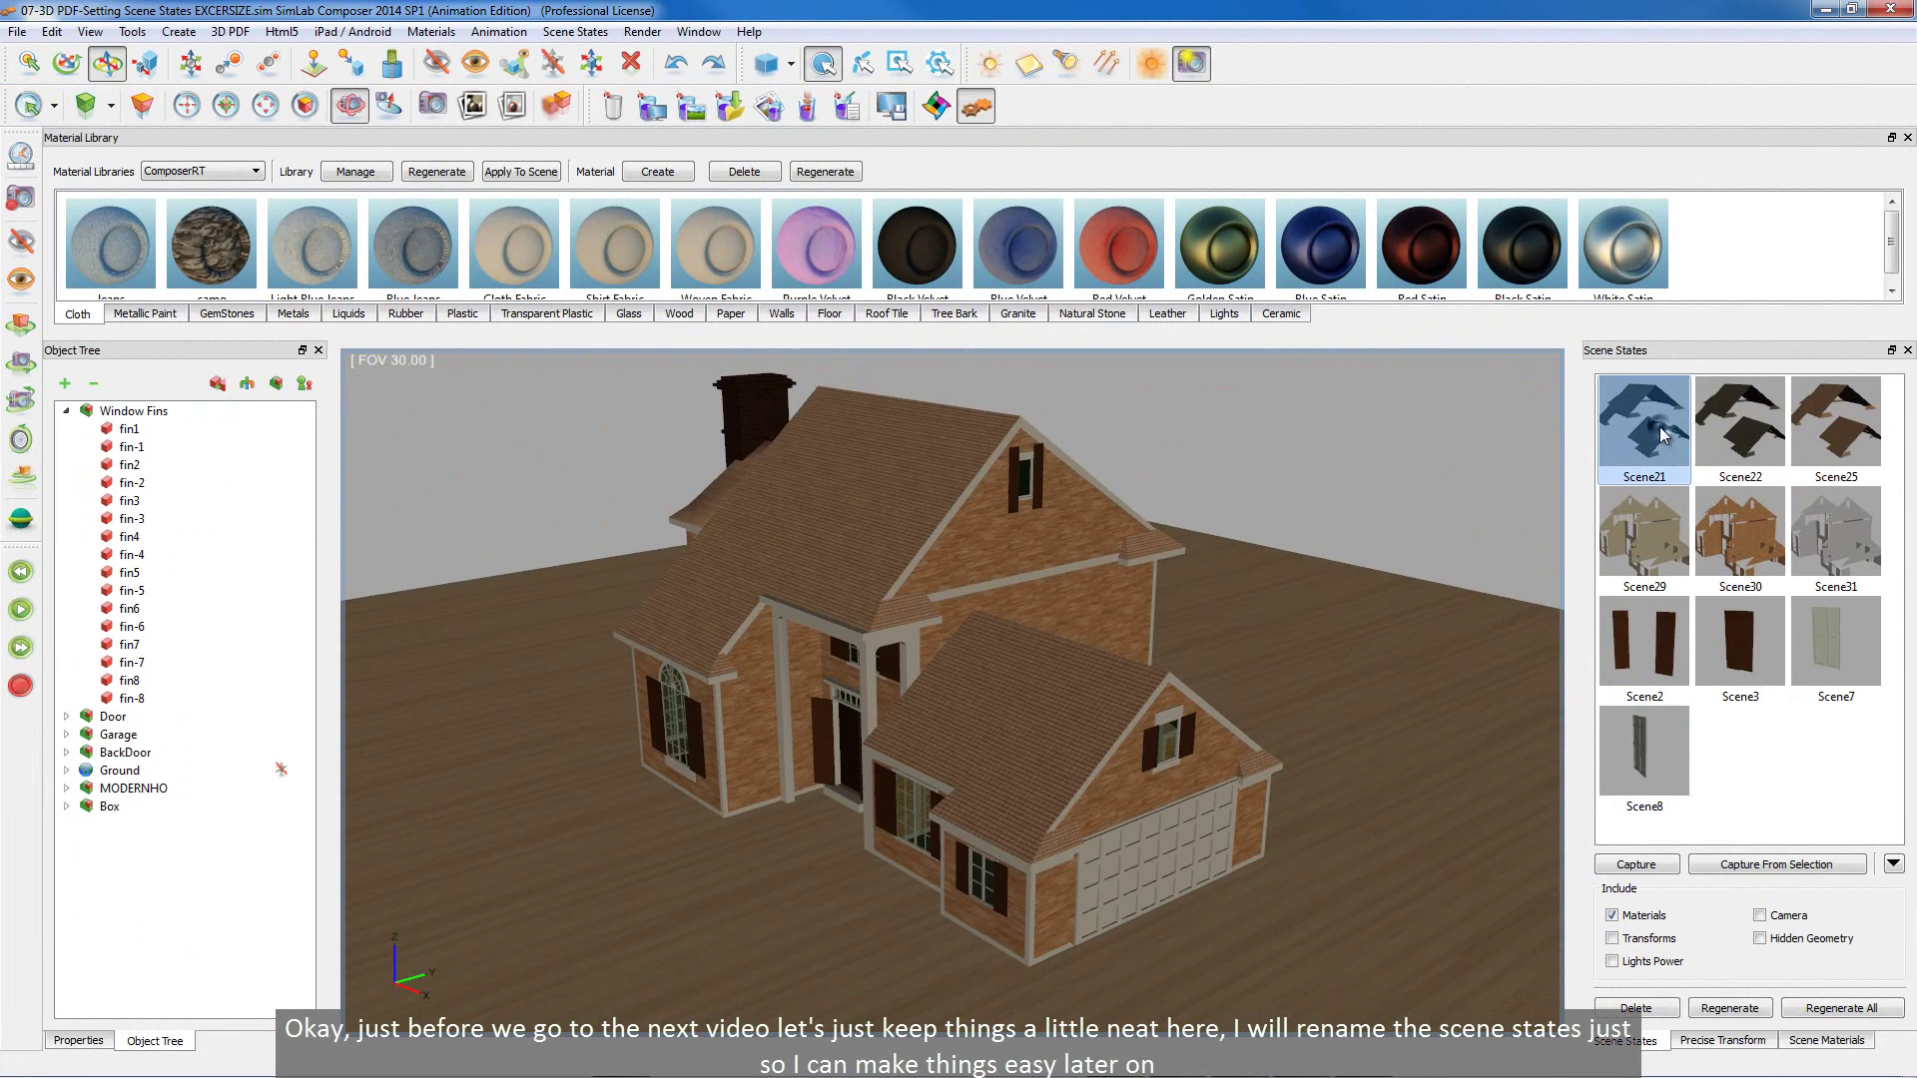
pyautogui.click(79, 1042)
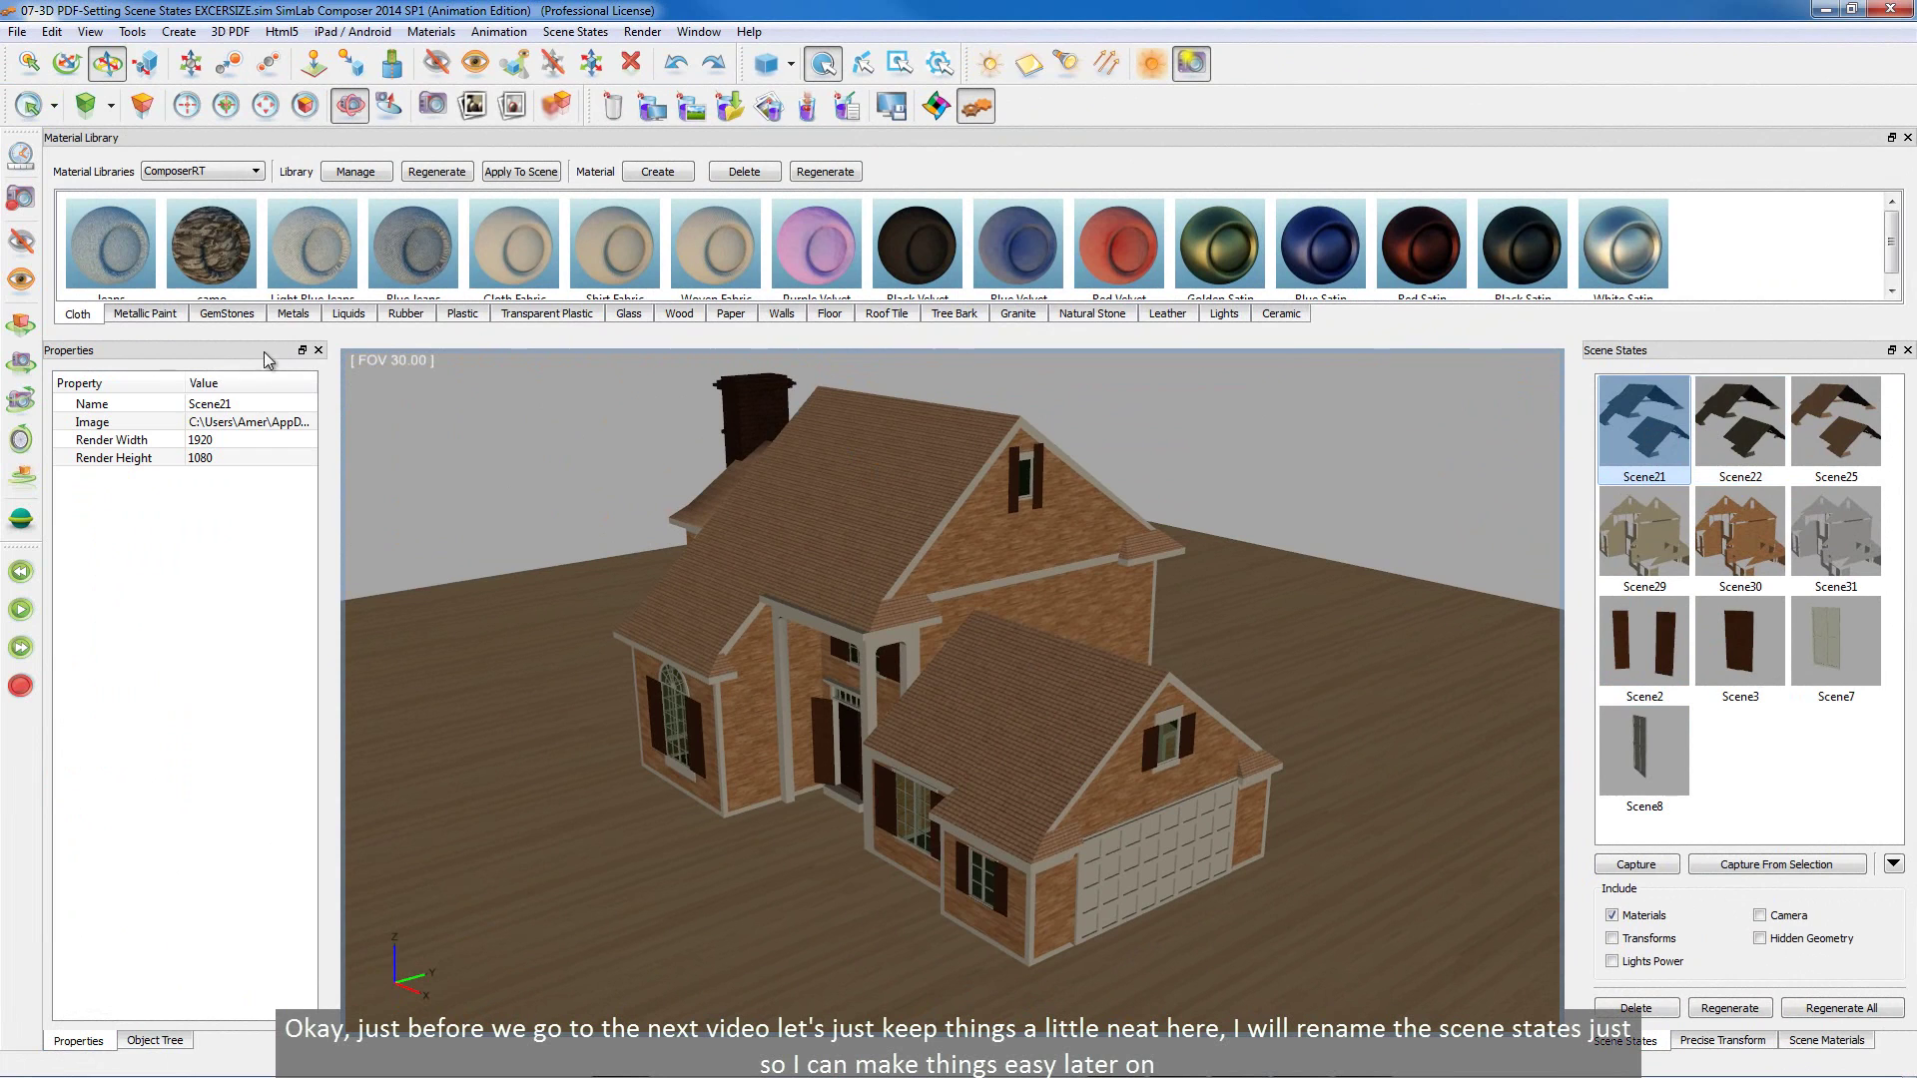
pyautogui.doubleClick(238, 405)
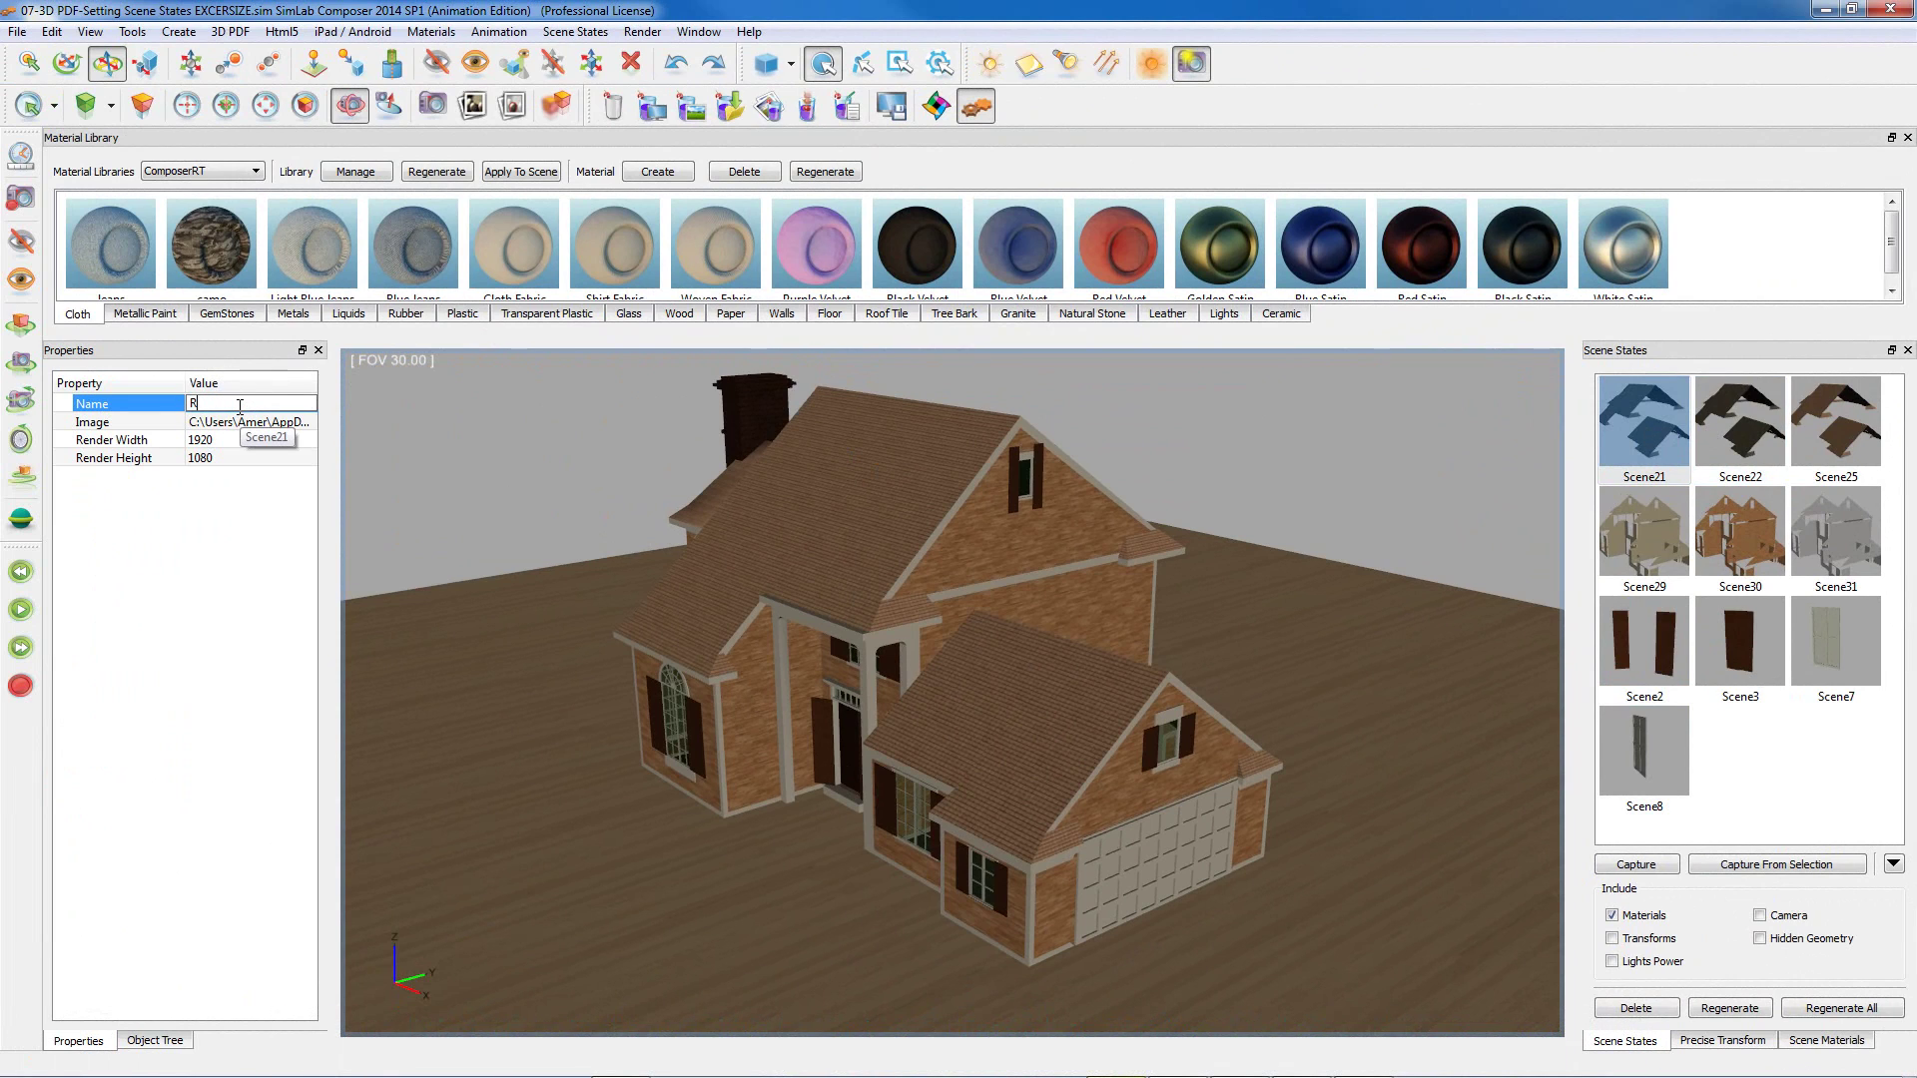
pyautogui.write('RT')
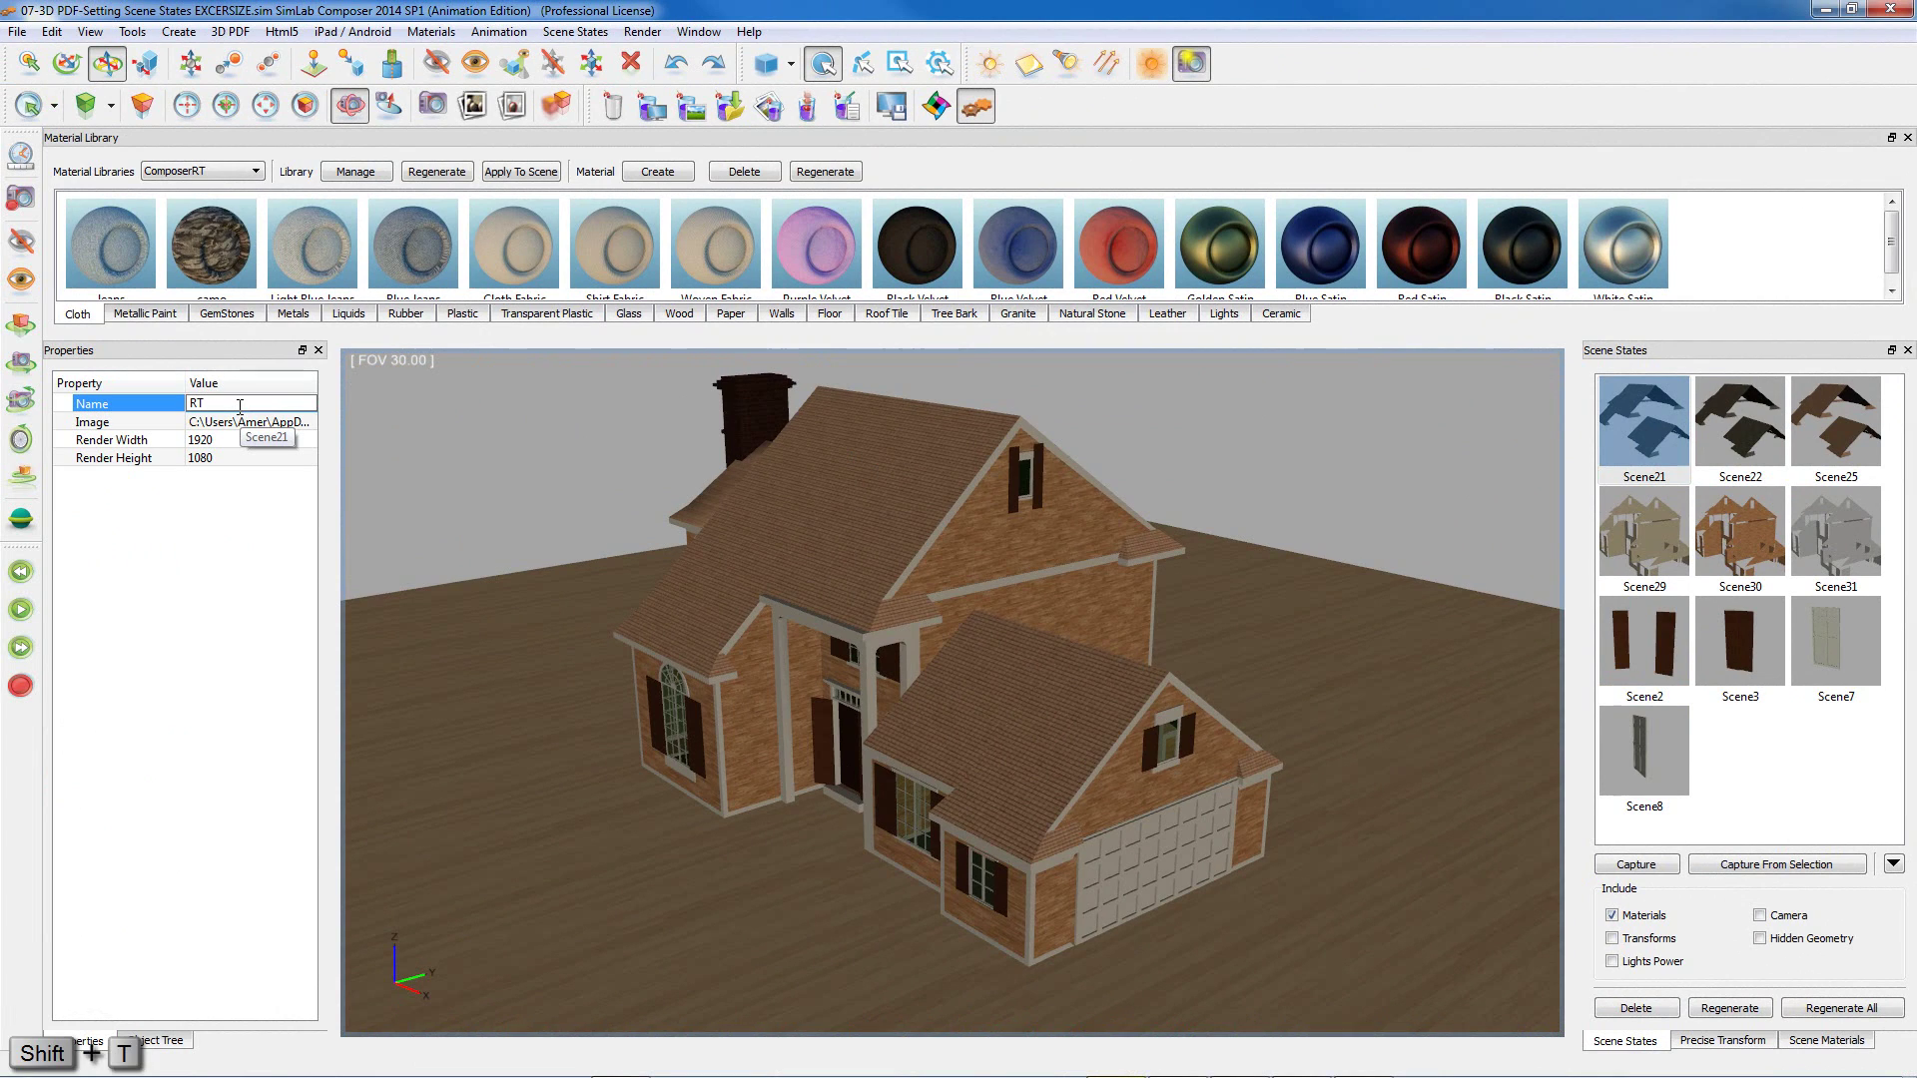
pyautogui.write('1')
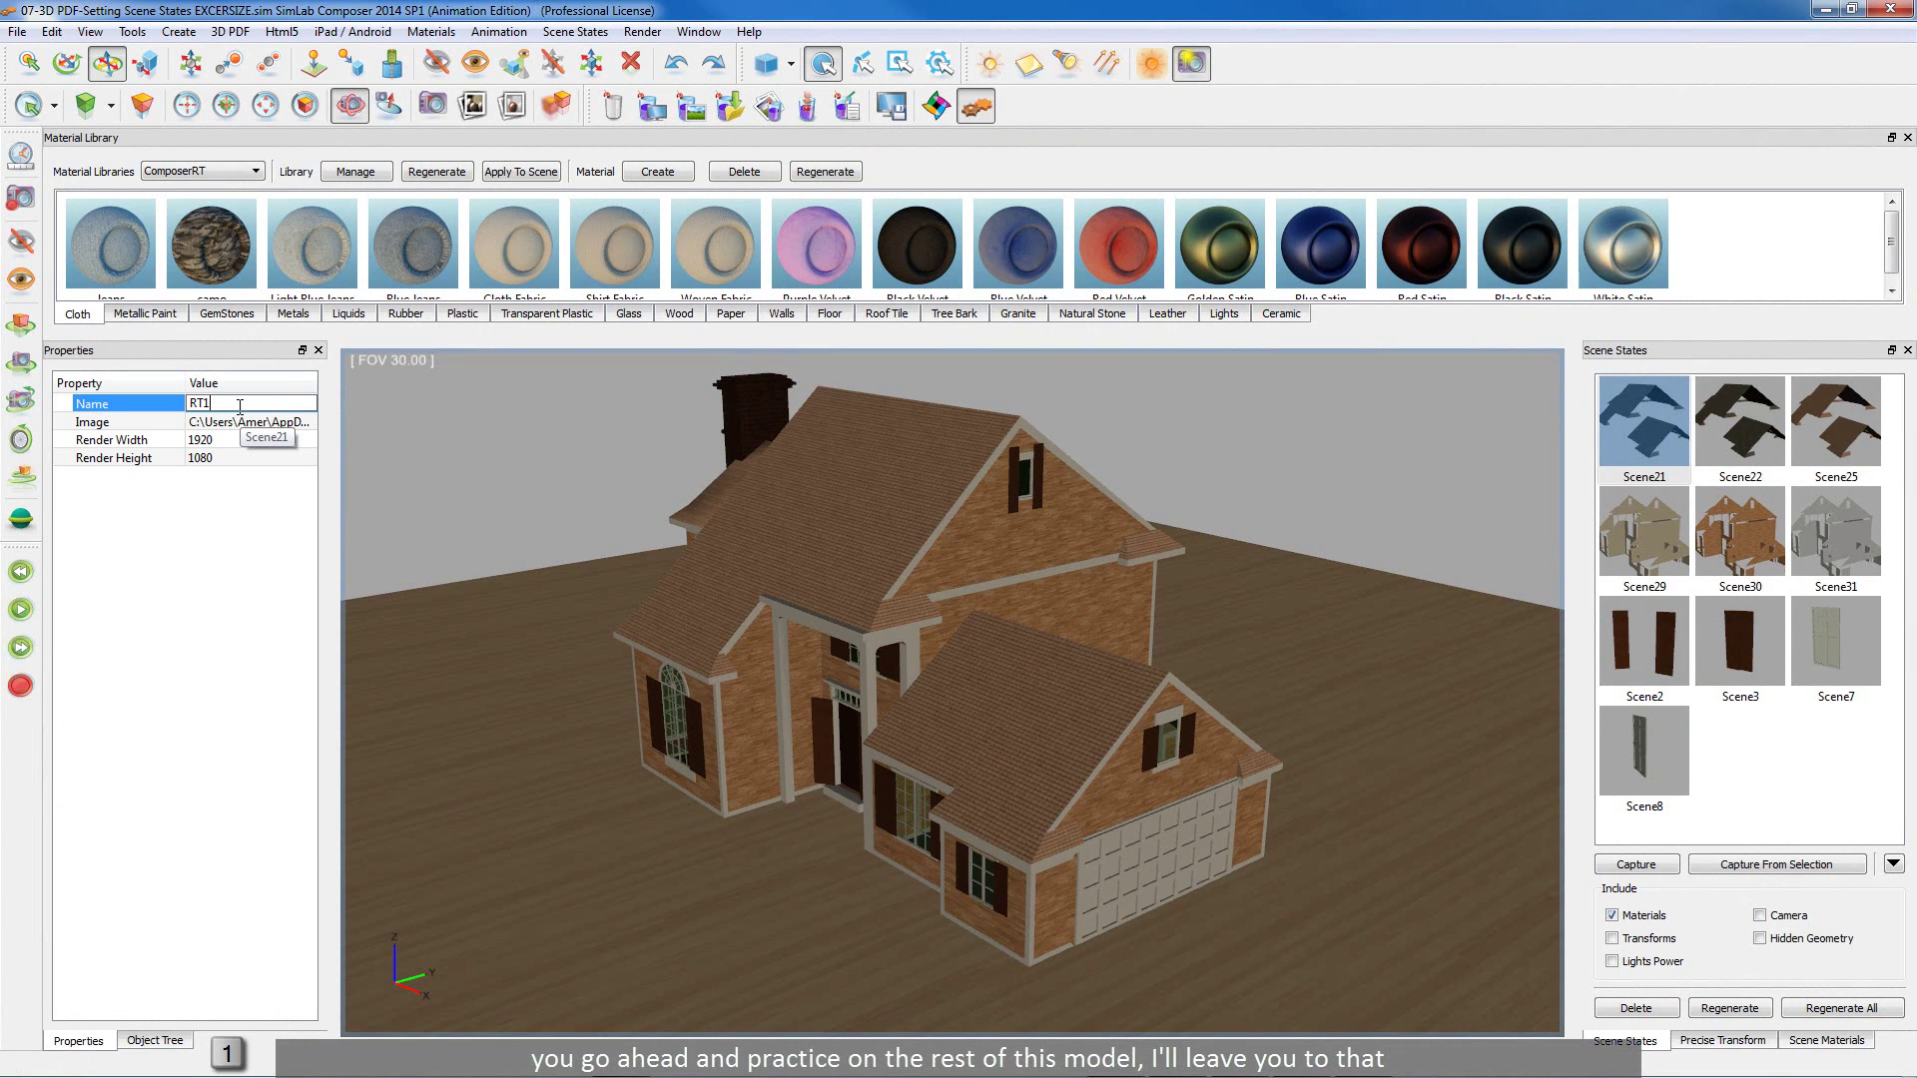
pyautogui.click(1727, 415)
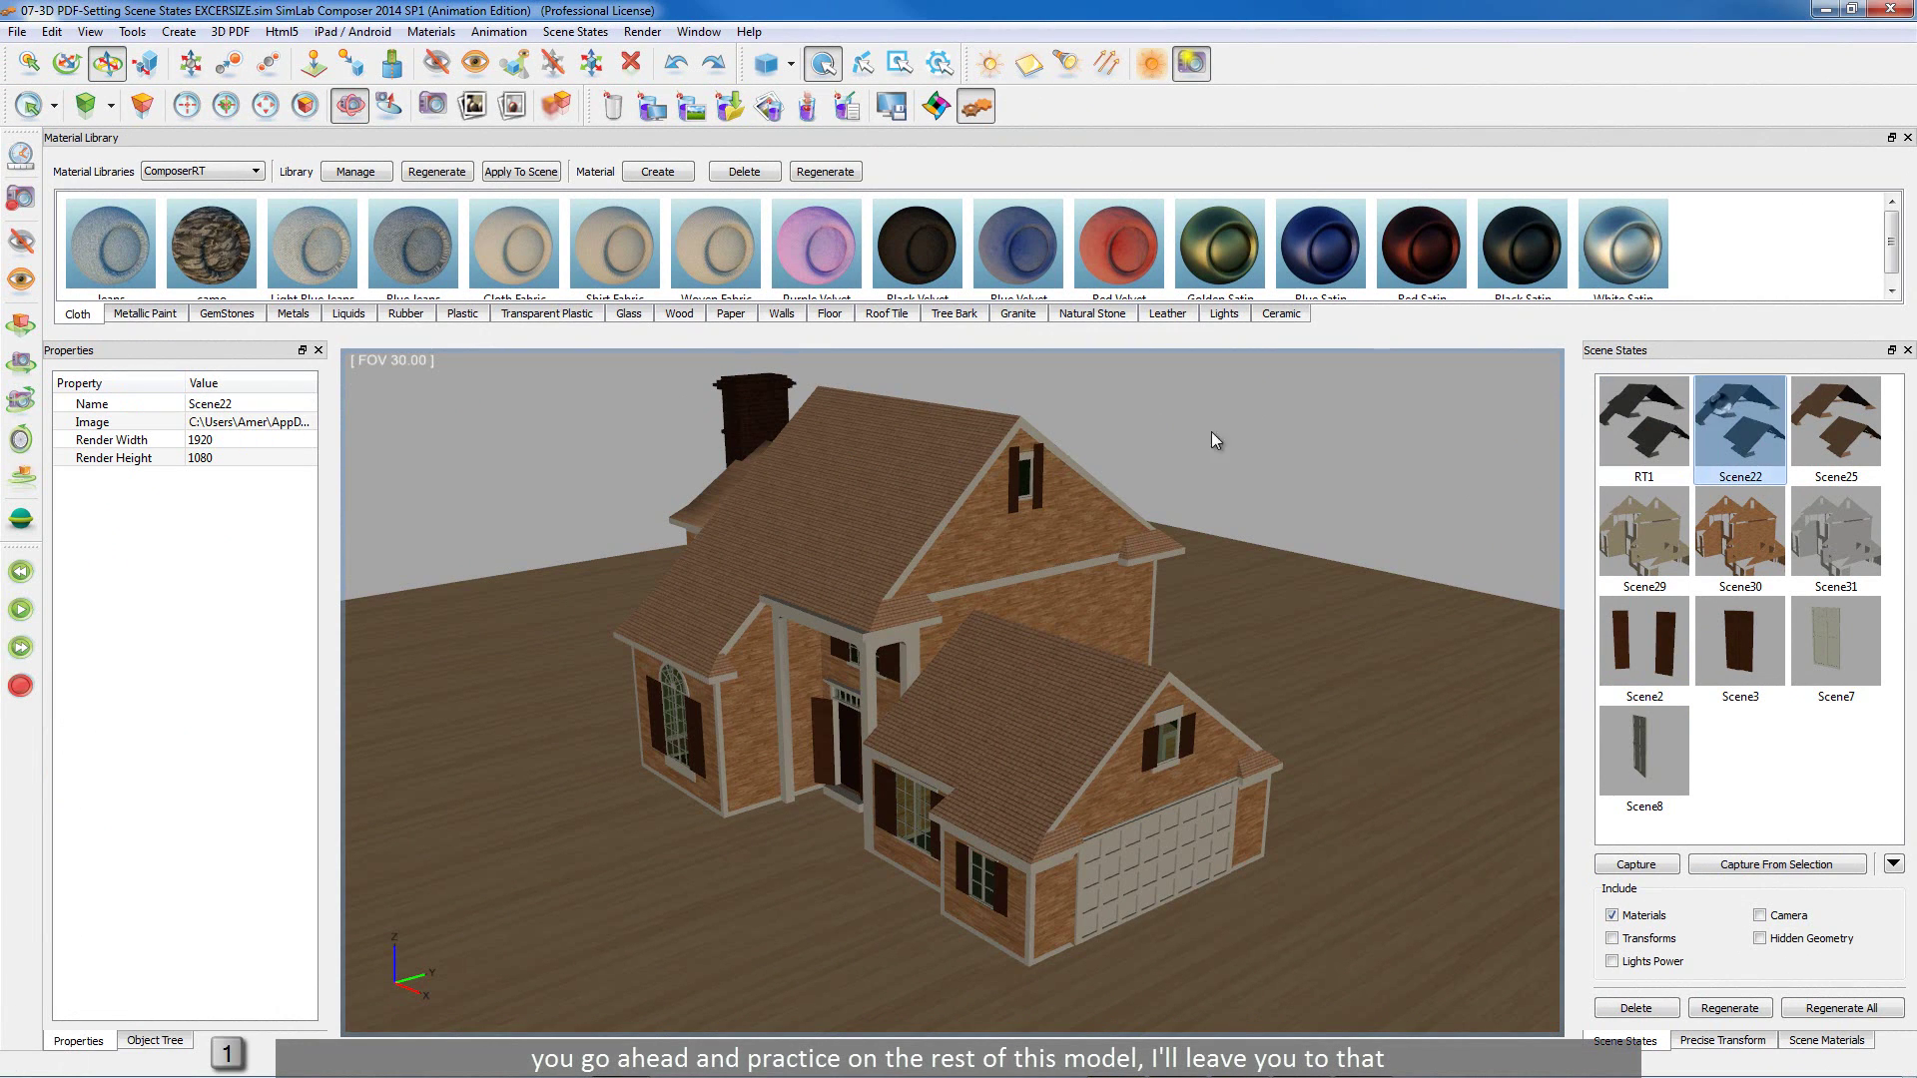
pyautogui.doubleClick(257, 402)
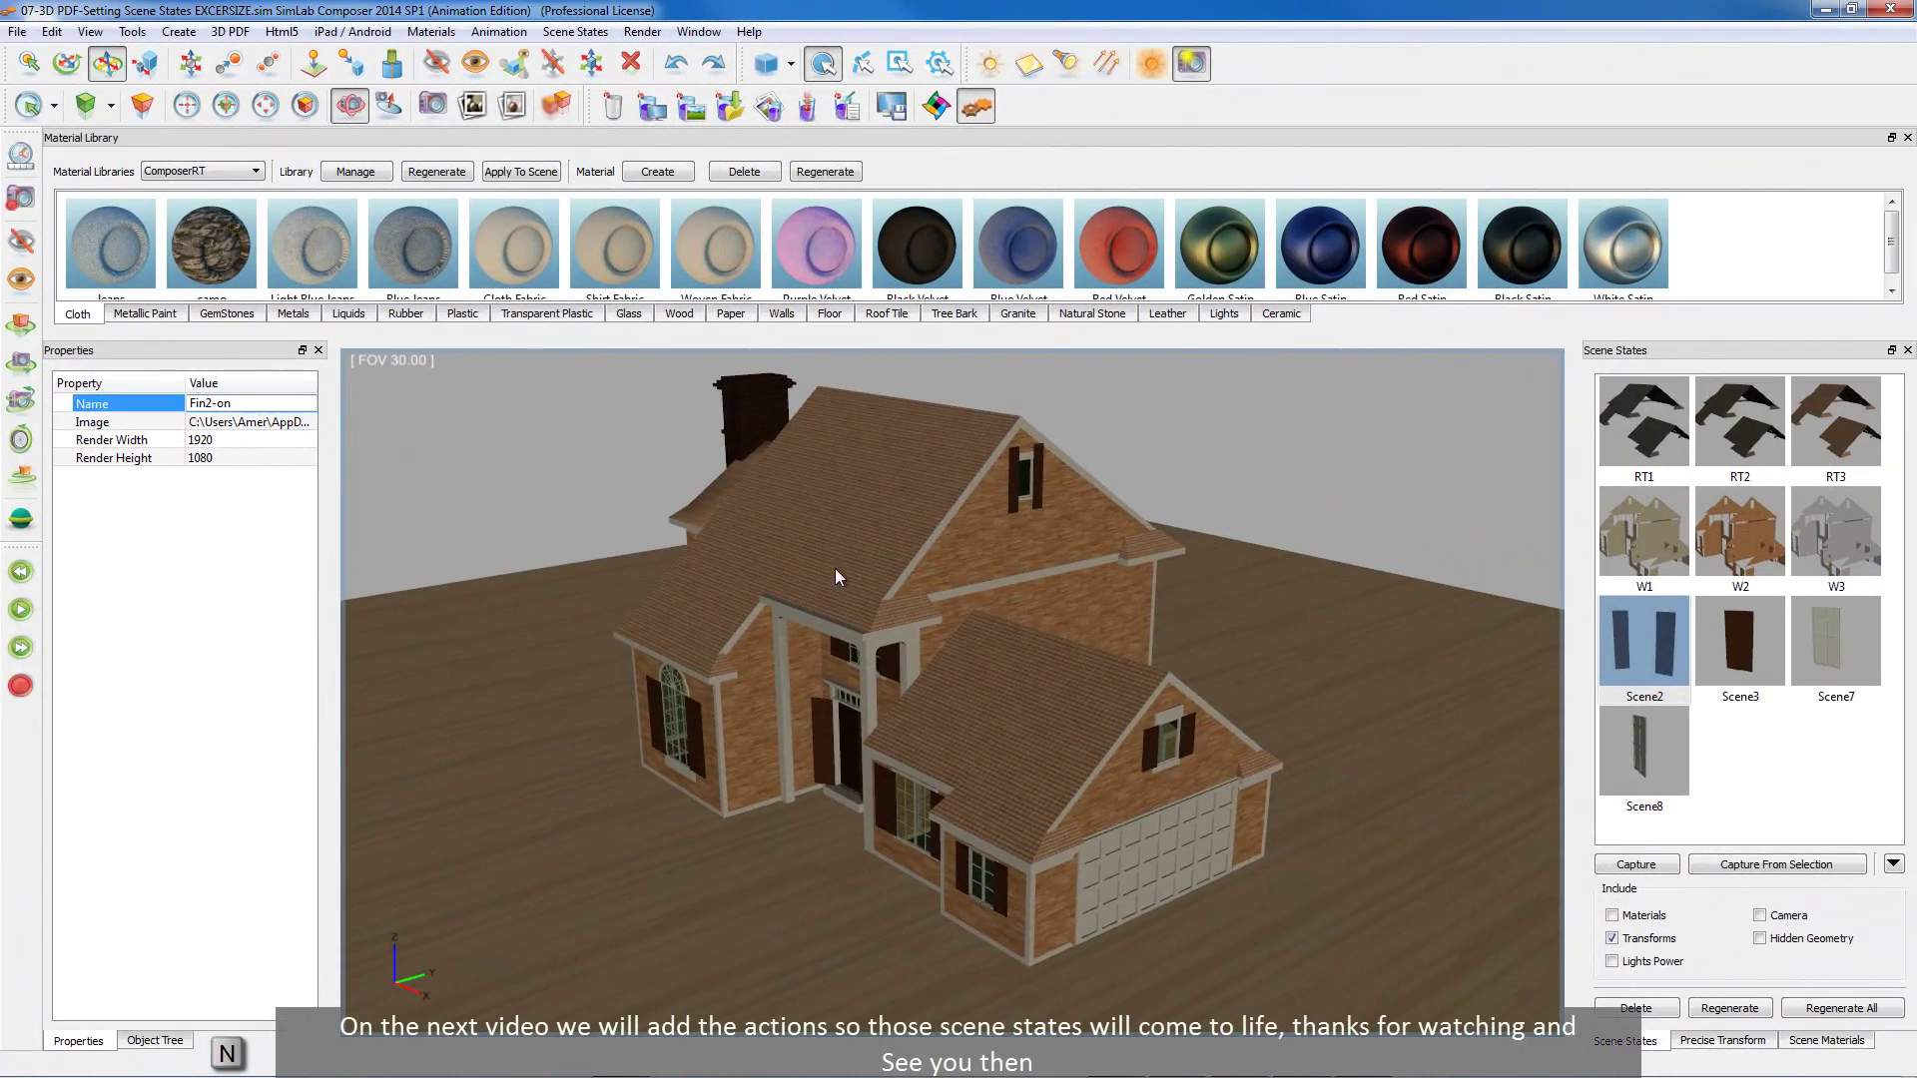
pyautogui.click(1727, 677)
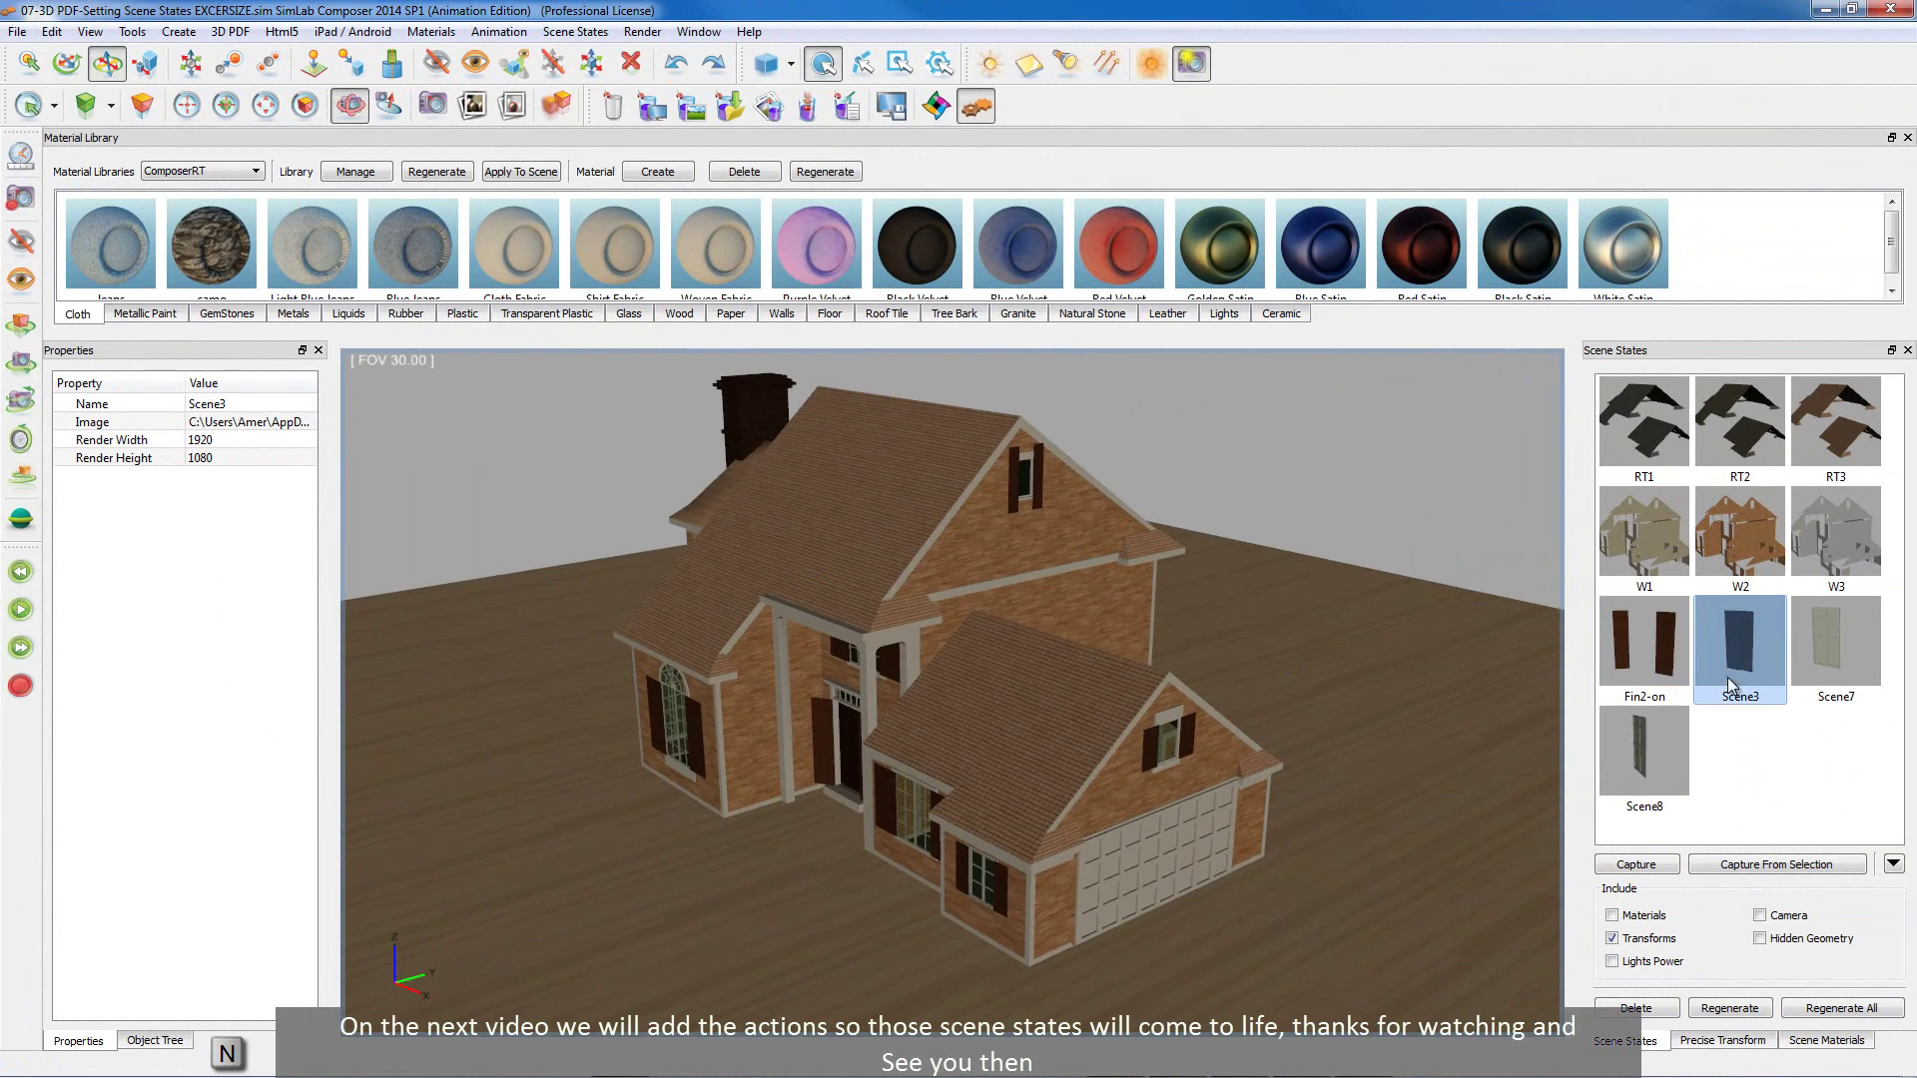
pyautogui.doubleClick(263, 403)
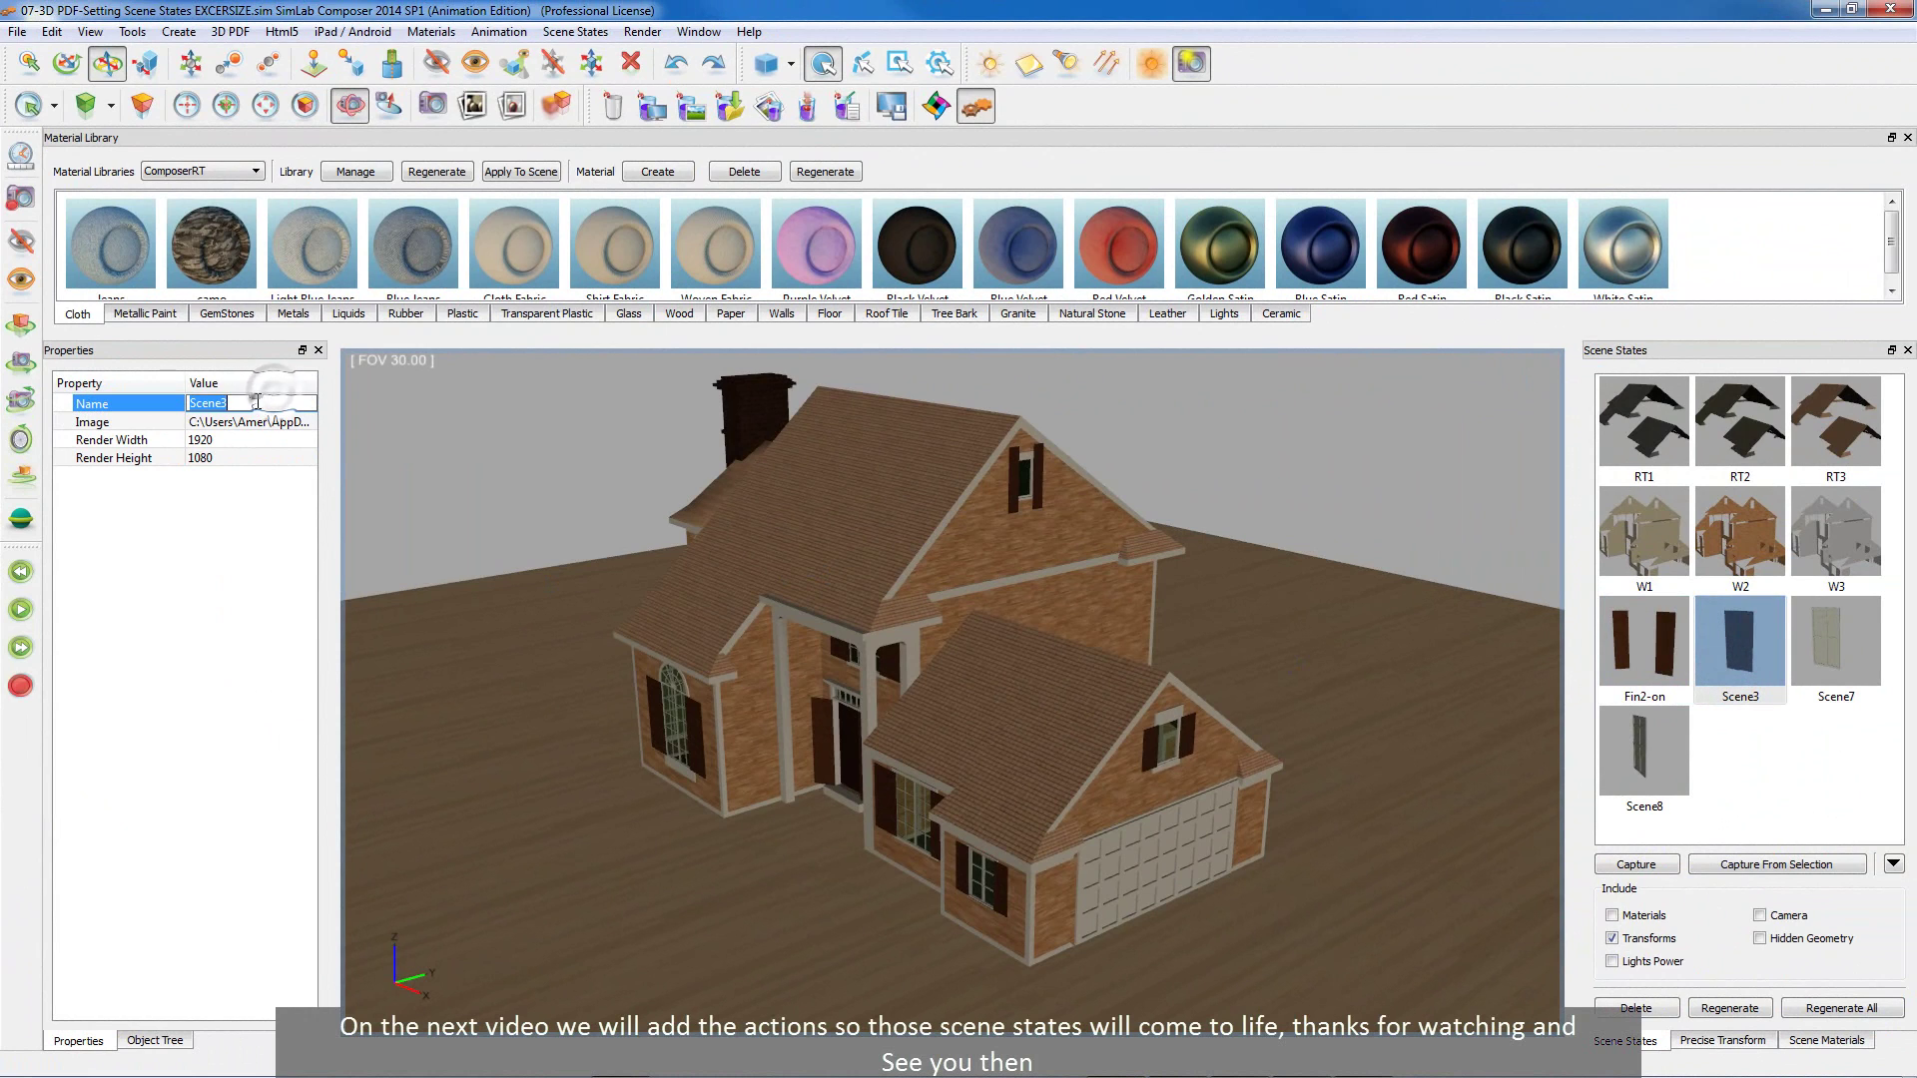
pyautogui.write('fin2')
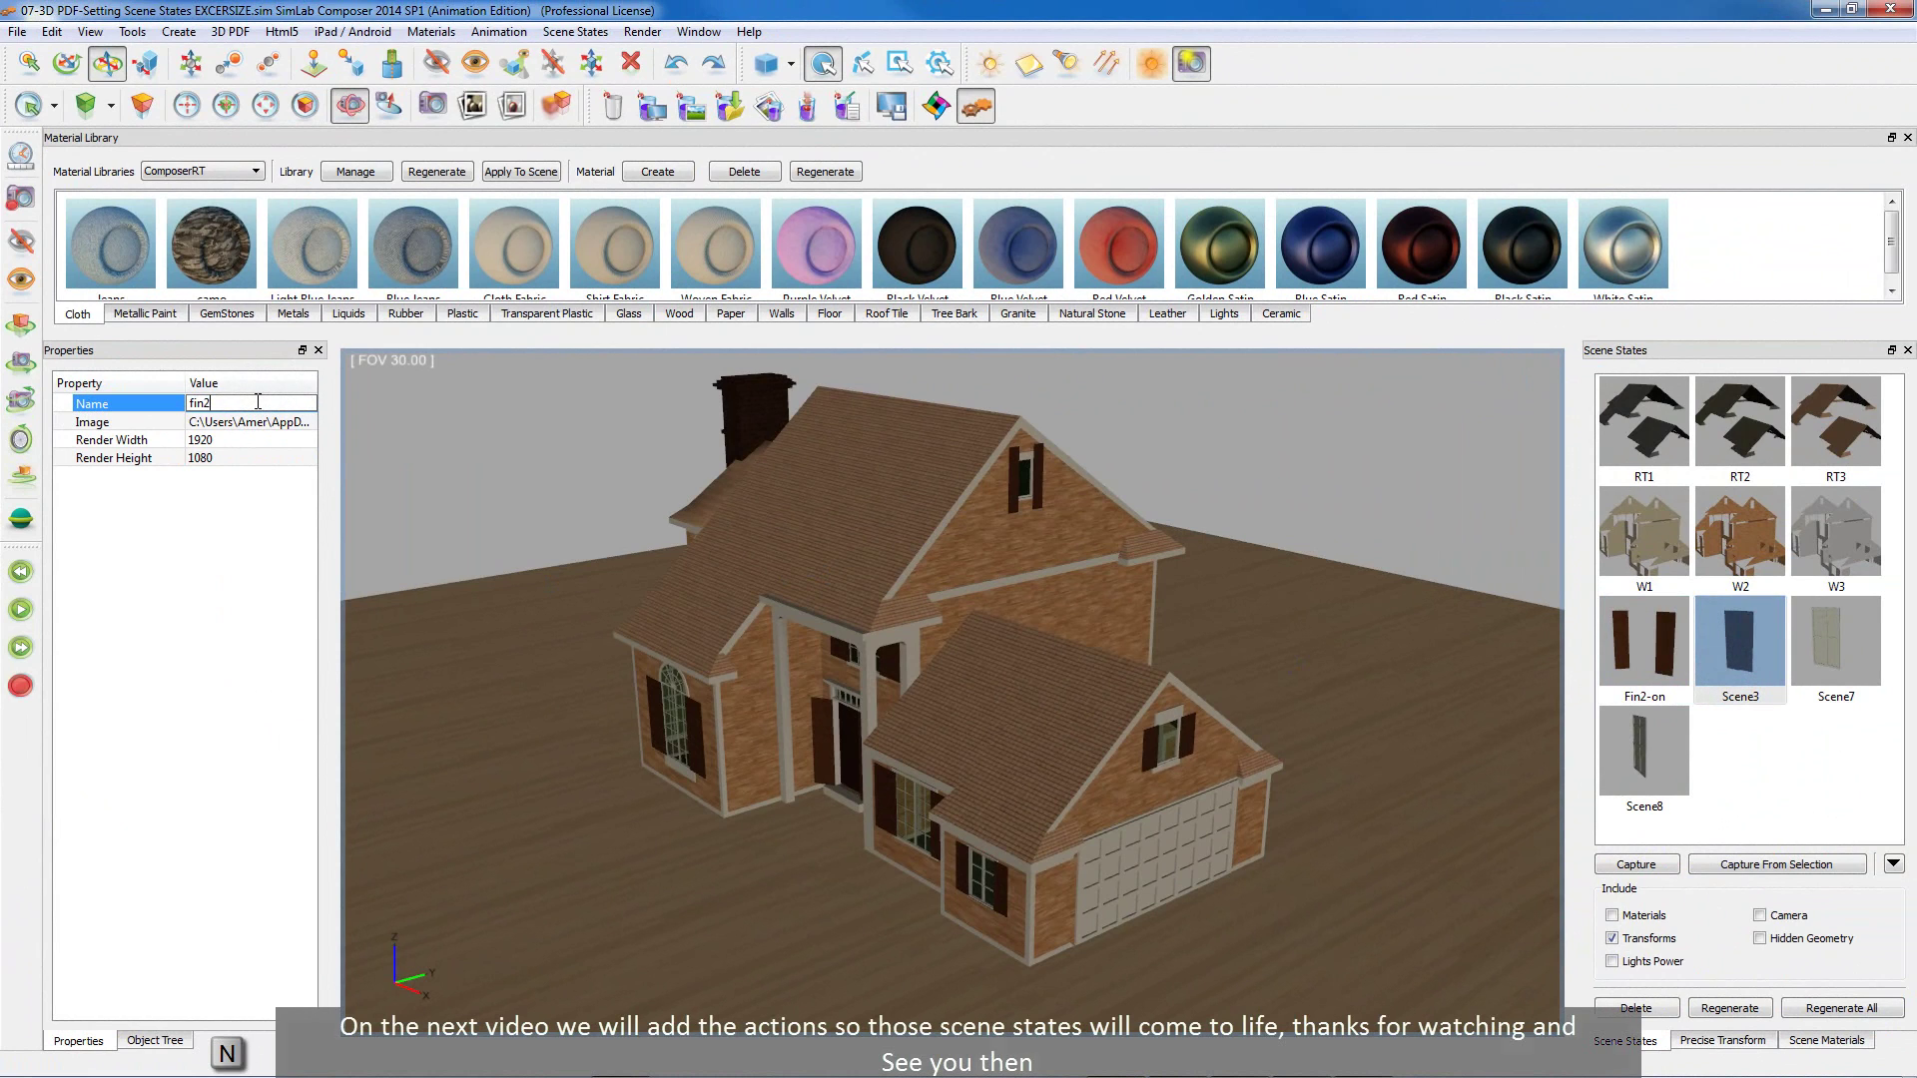